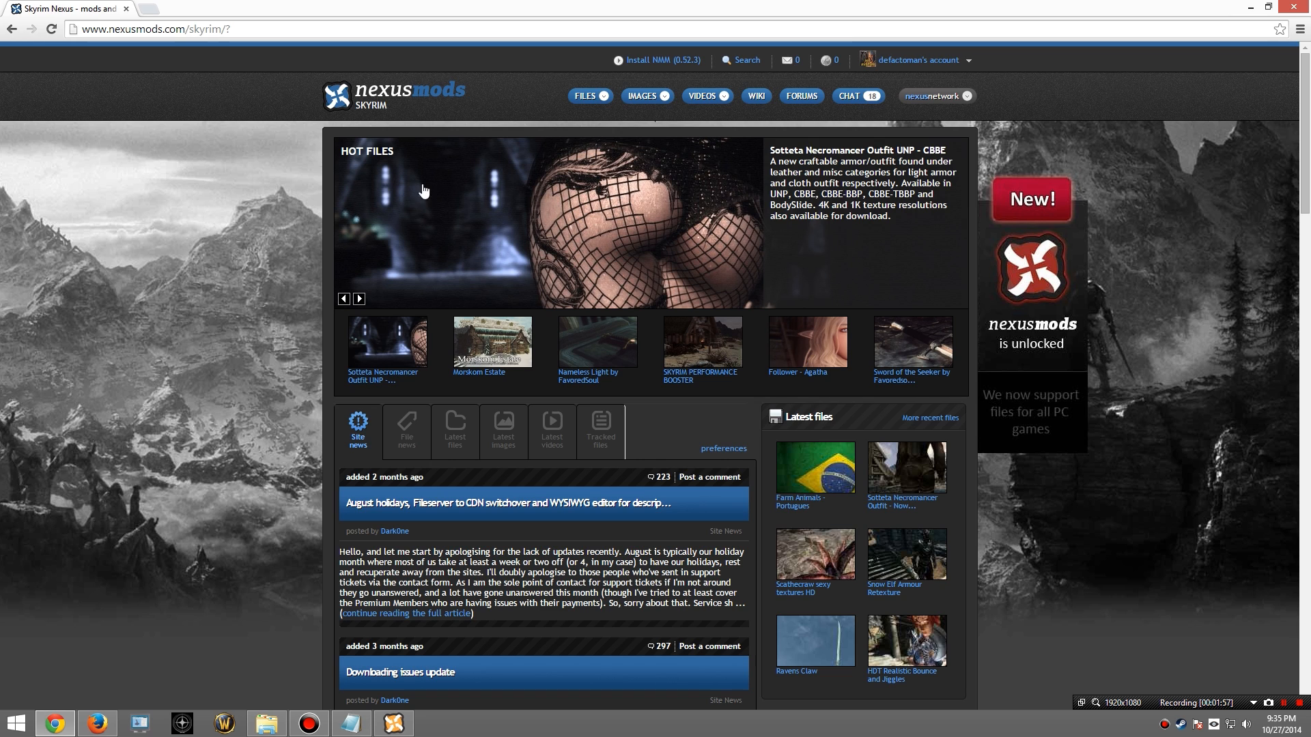
# Step: Search the Skyrim mod files for "alternate start"
pyautogui.click(746, 60)
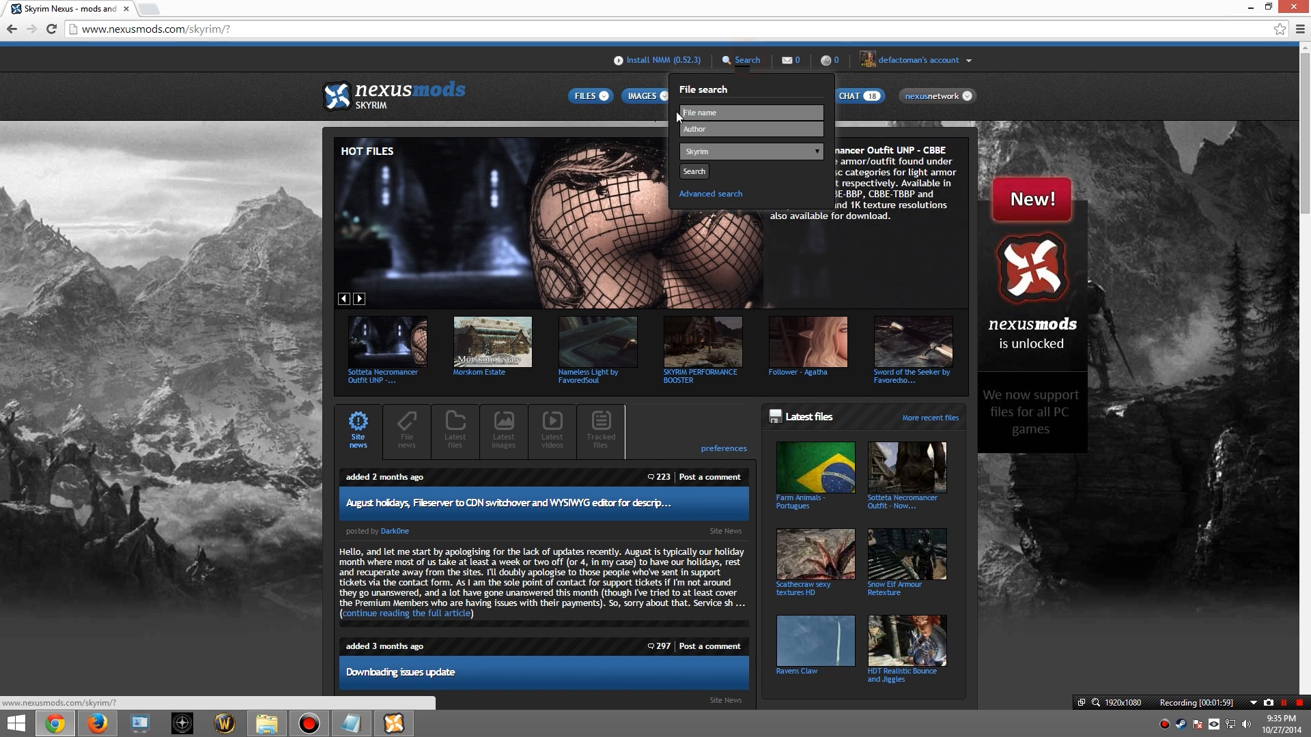
pyautogui.click(739, 113)
pyautogui.write('alternate start')
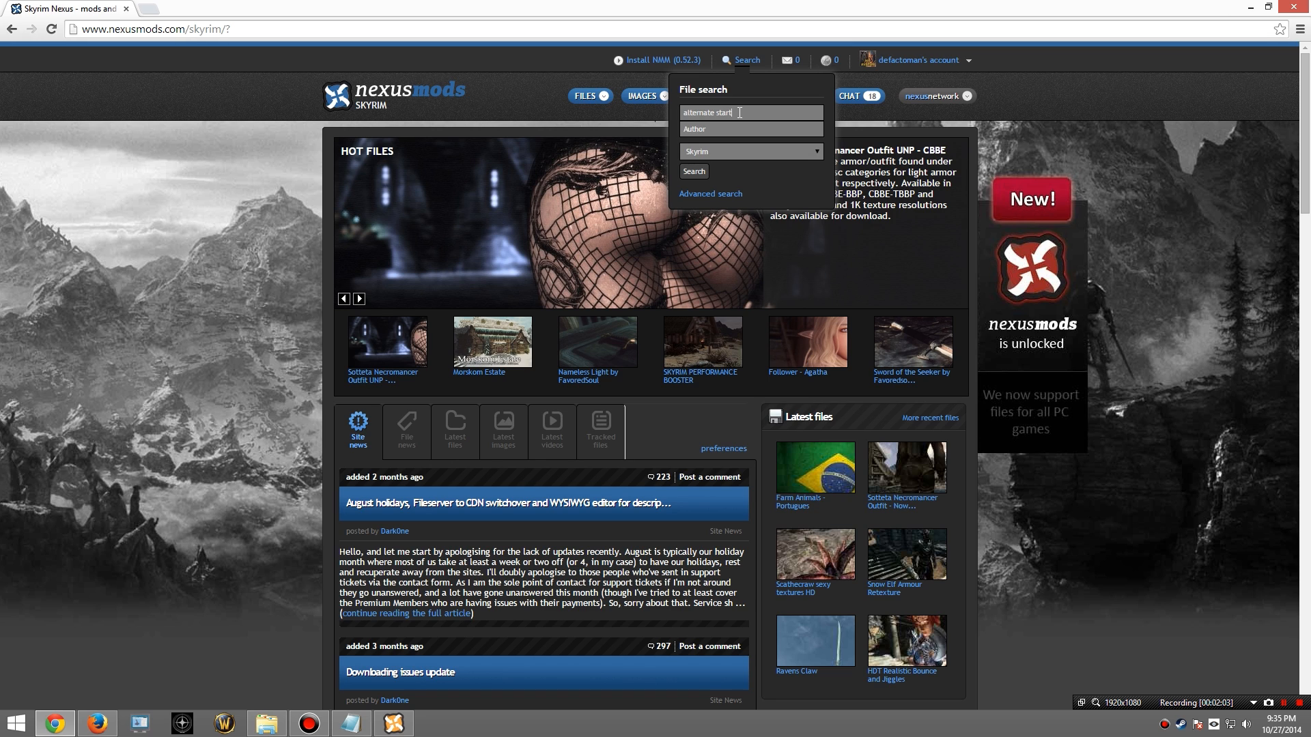
pyautogui.click(693, 171)
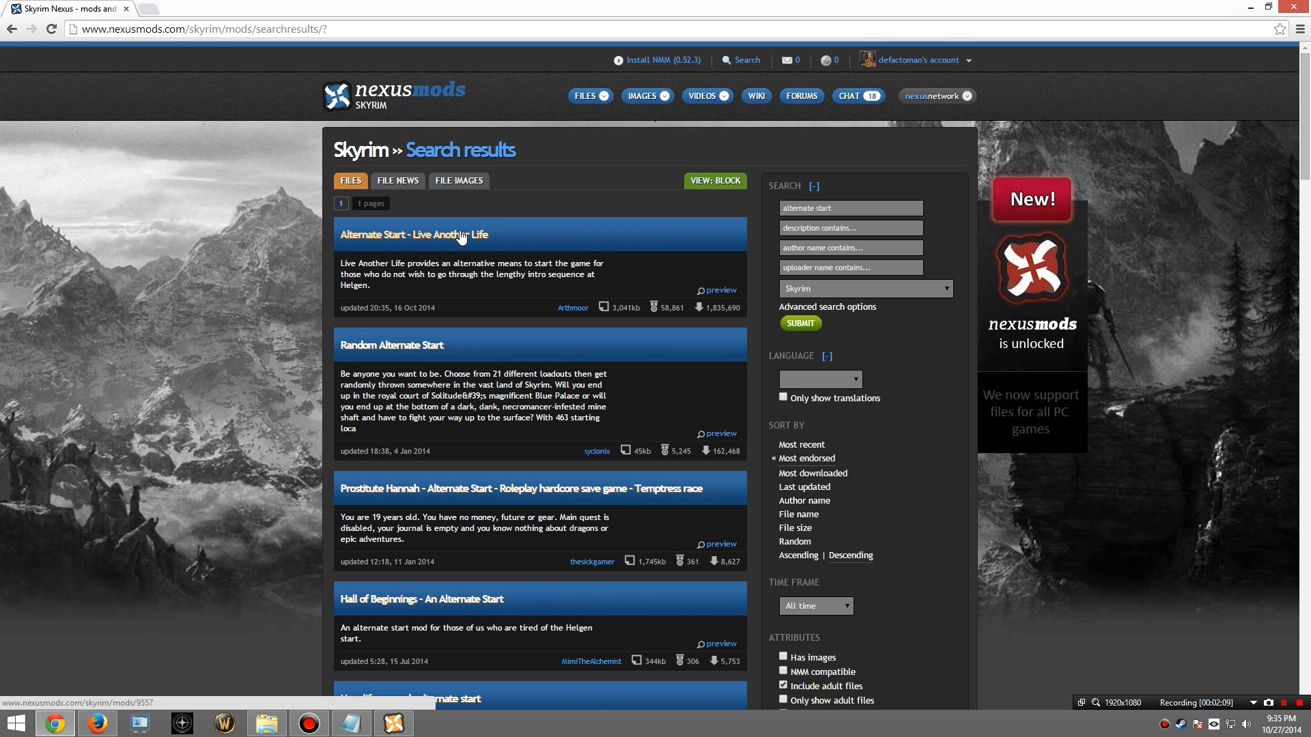
# Step: Open Alternate Start - Live Another Life and download its version 2.5.3 main file with the mod manager
pyautogui.click(460, 234)
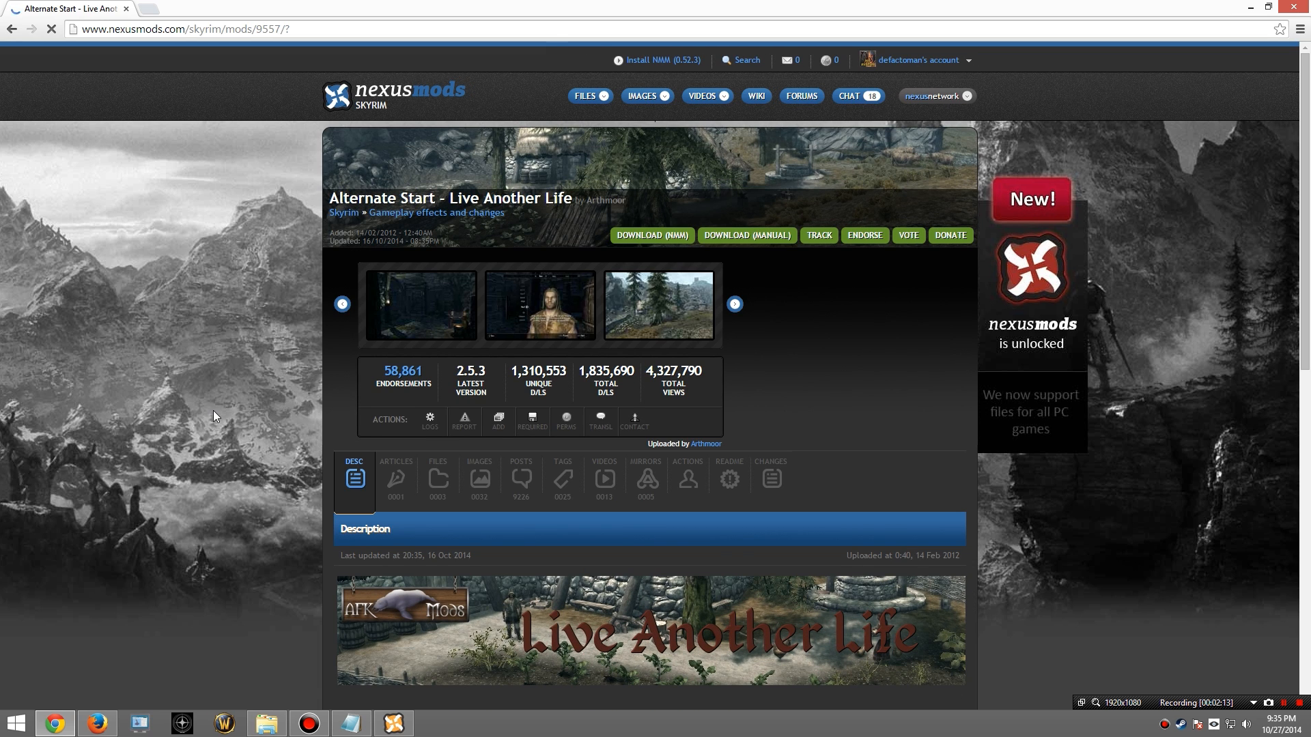
pyautogui.scroll(-1, 213, 411)
pyautogui.click(437, 380)
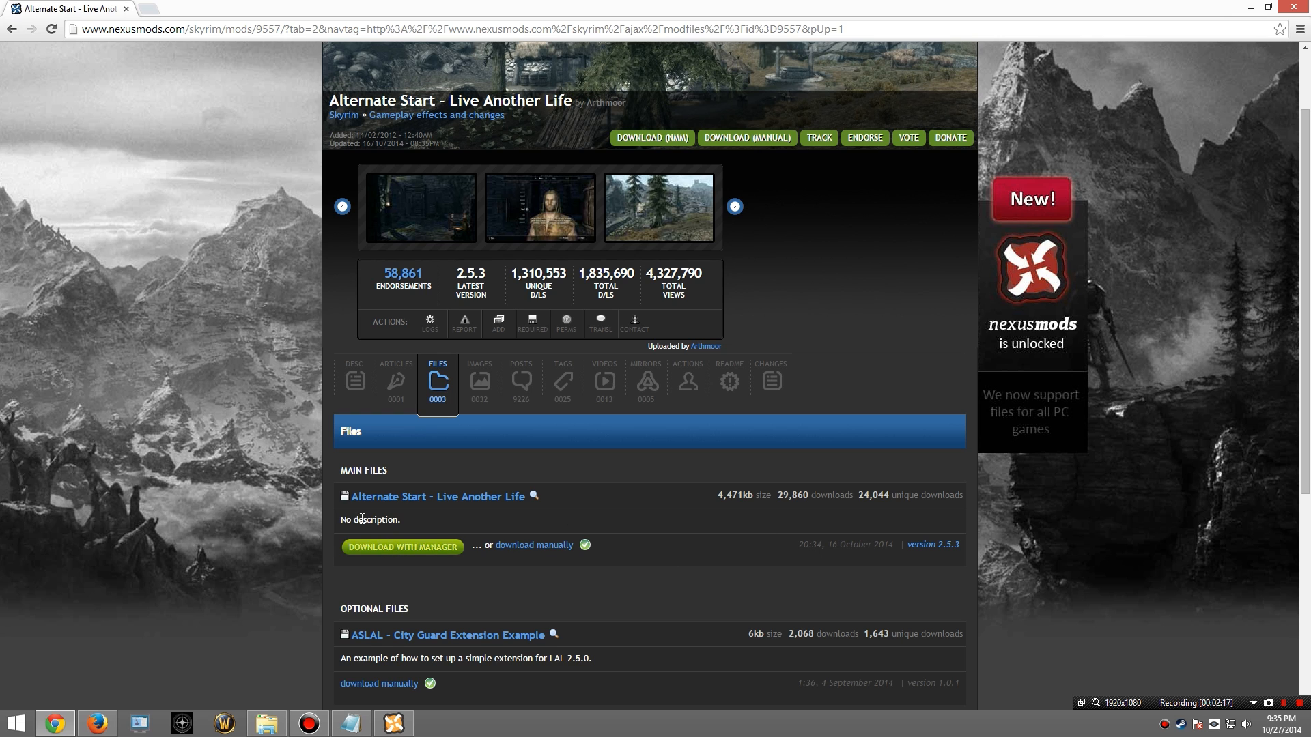
pyautogui.click(423, 545)
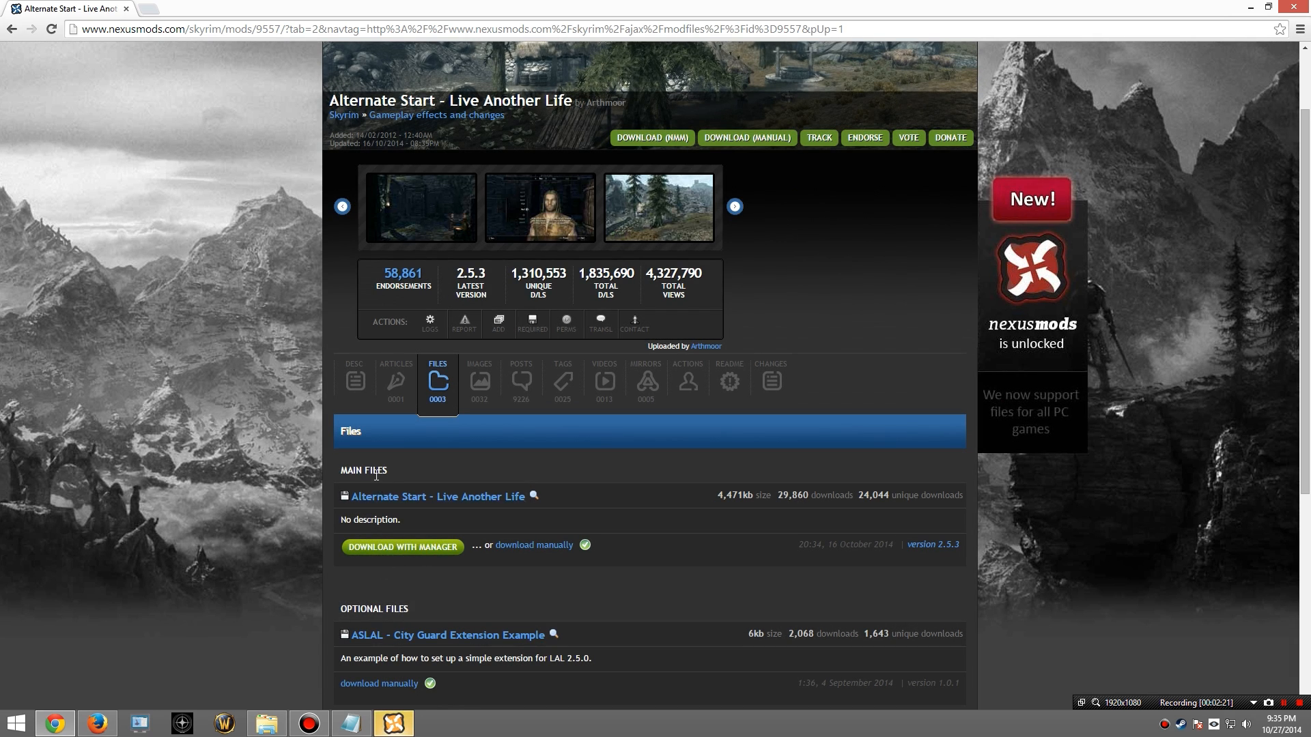
# Step: Review the description and installation requirements of Alternate Start - Live Another Life
pyautogui.click(350, 396)
pyautogui.scroll(-3, 260, 395)
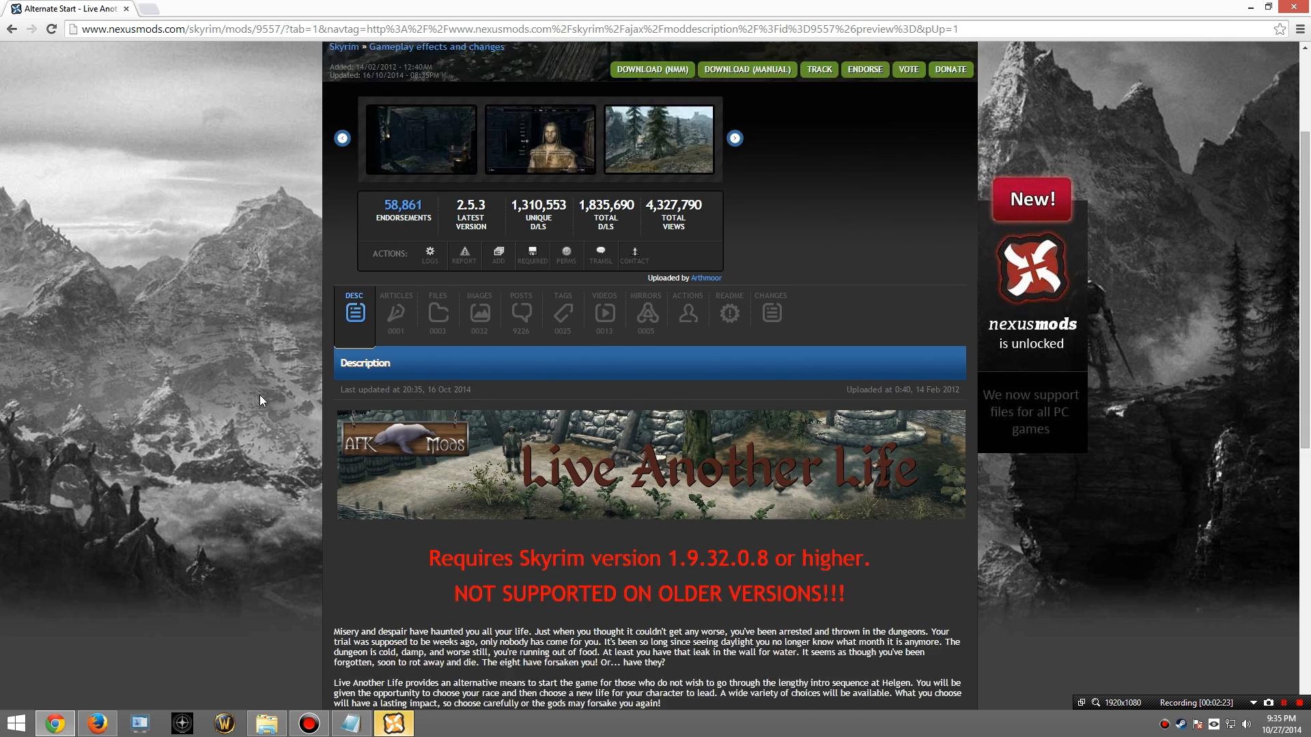
pyautogui.scroll(-2, 215, 390)
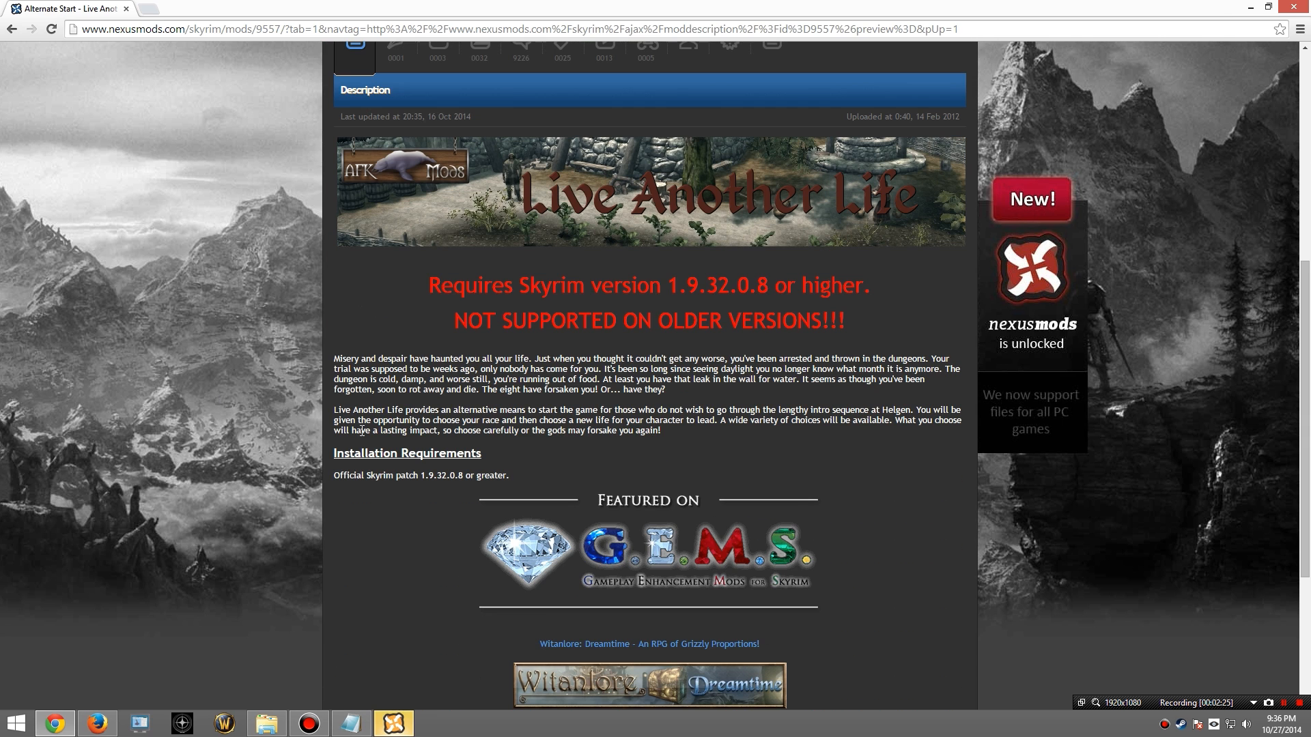
pyautogui.scroll(-2, 328, 454)
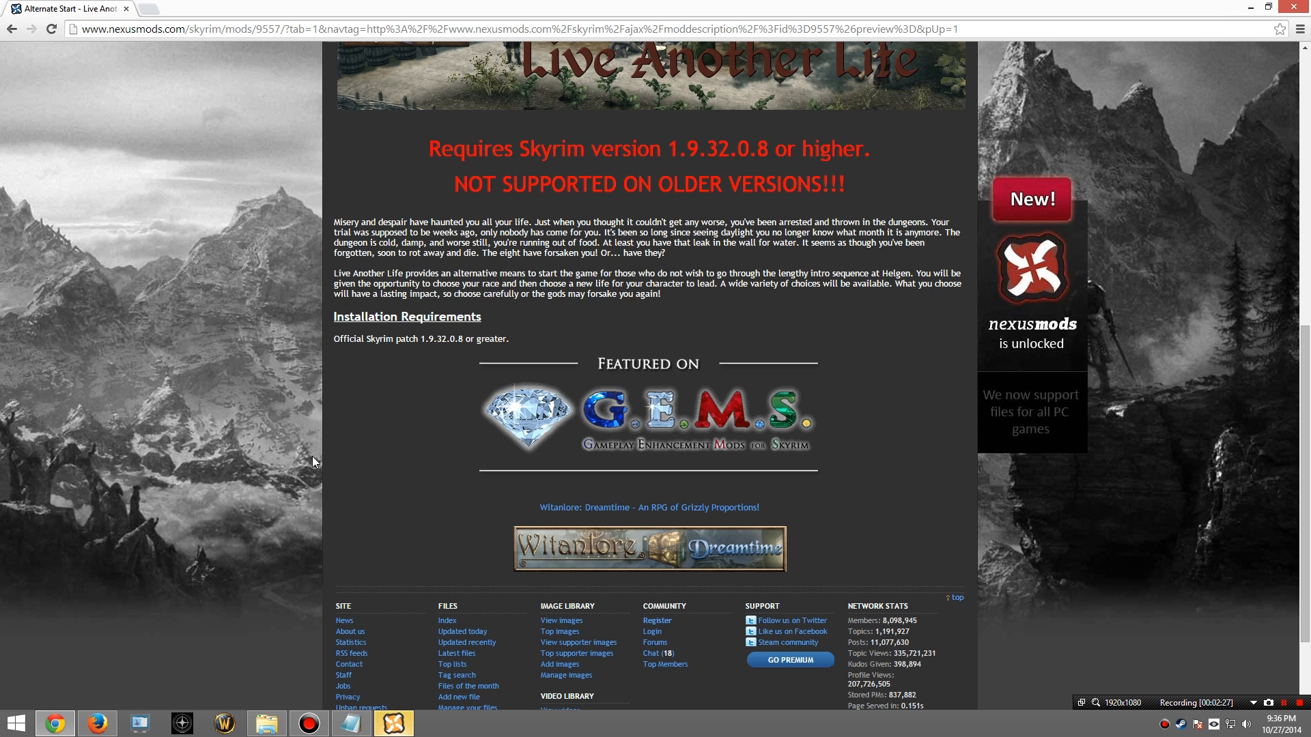
pyautogui.scroll(5, 313, 453)
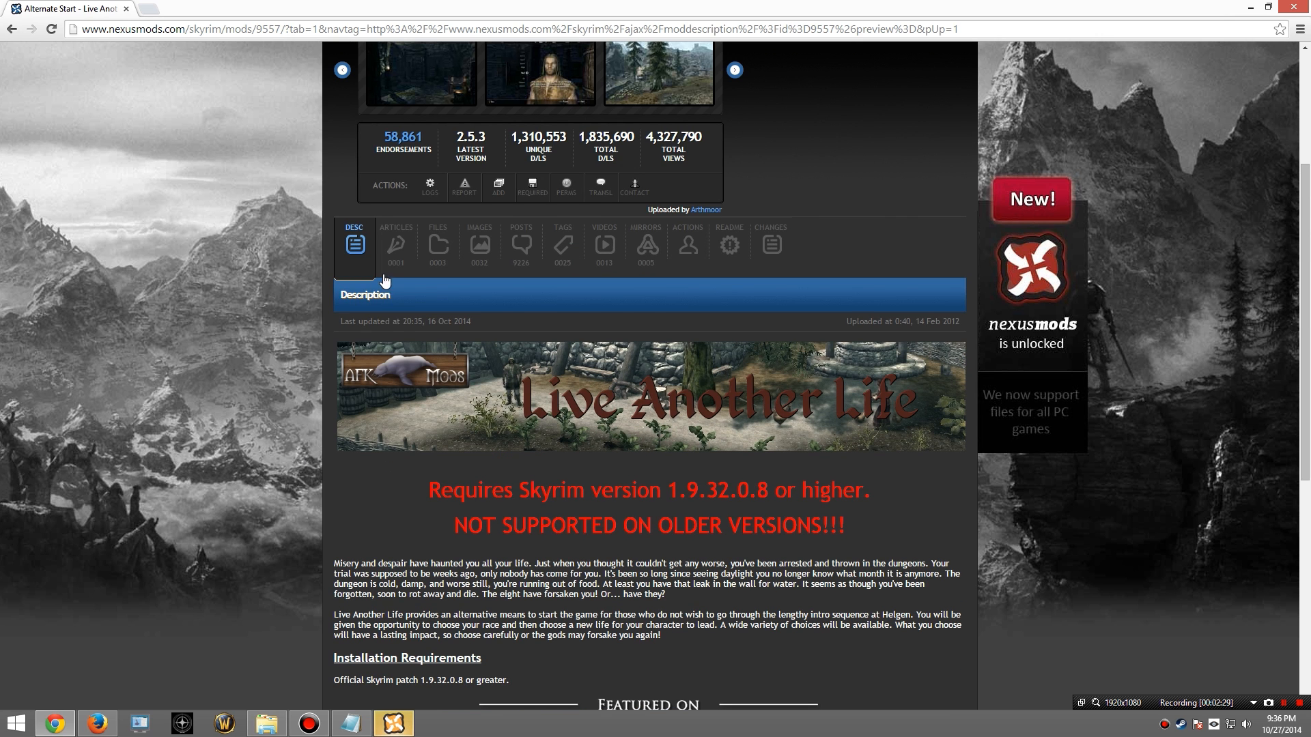
# Step: Return to the mod's file list and check its download in Nexus Mod Manager
pyautogui.click(430, 251)
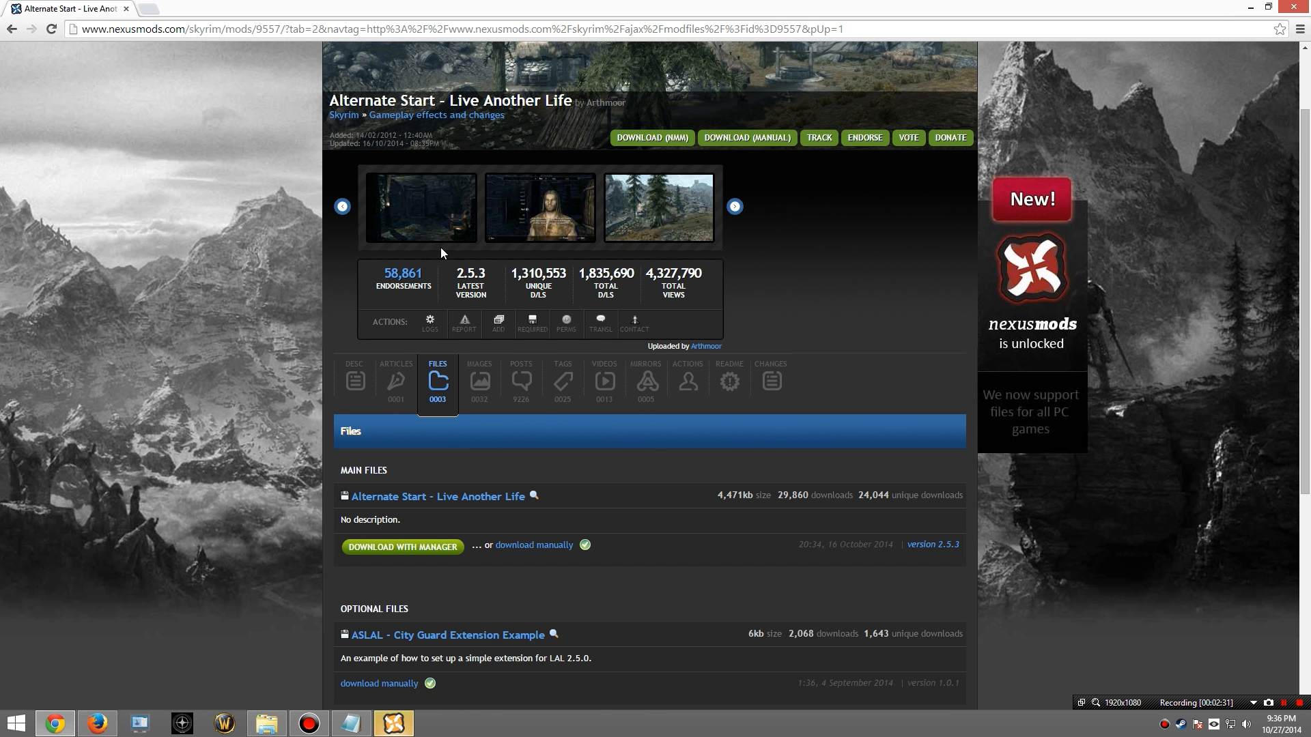
pyautogui.click(389, 729)
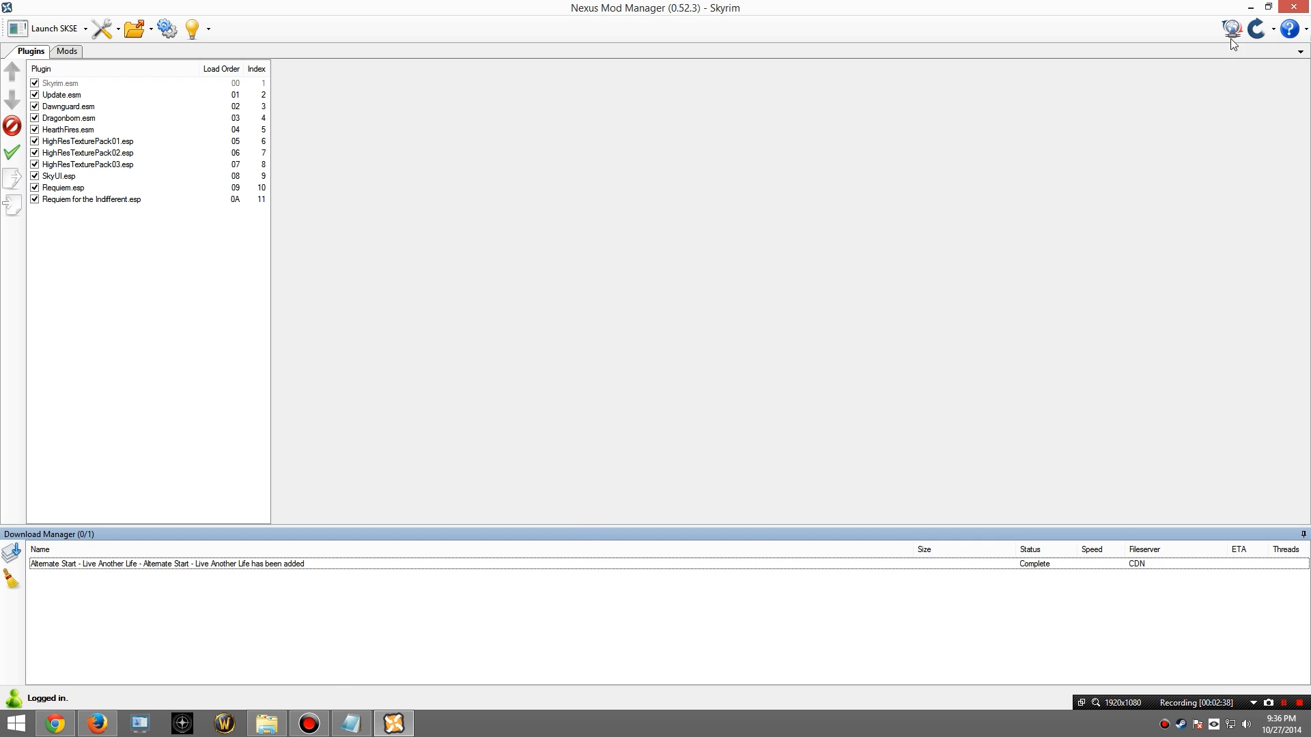
pyautogui.click(1250, 8)
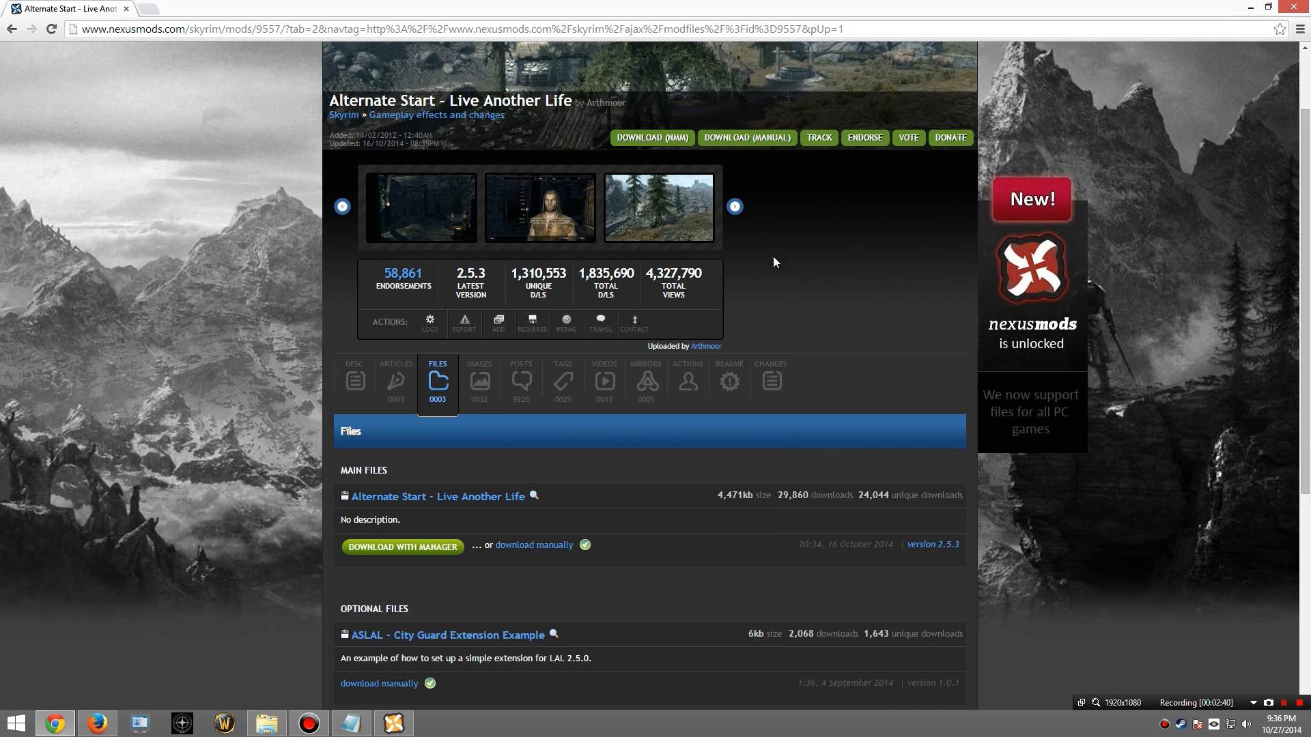
# Step: Search the Skyrim mod files for "immersive armors"
pyautogui.scroll(3, 773, 262)
pyautogui.click(750, 63)
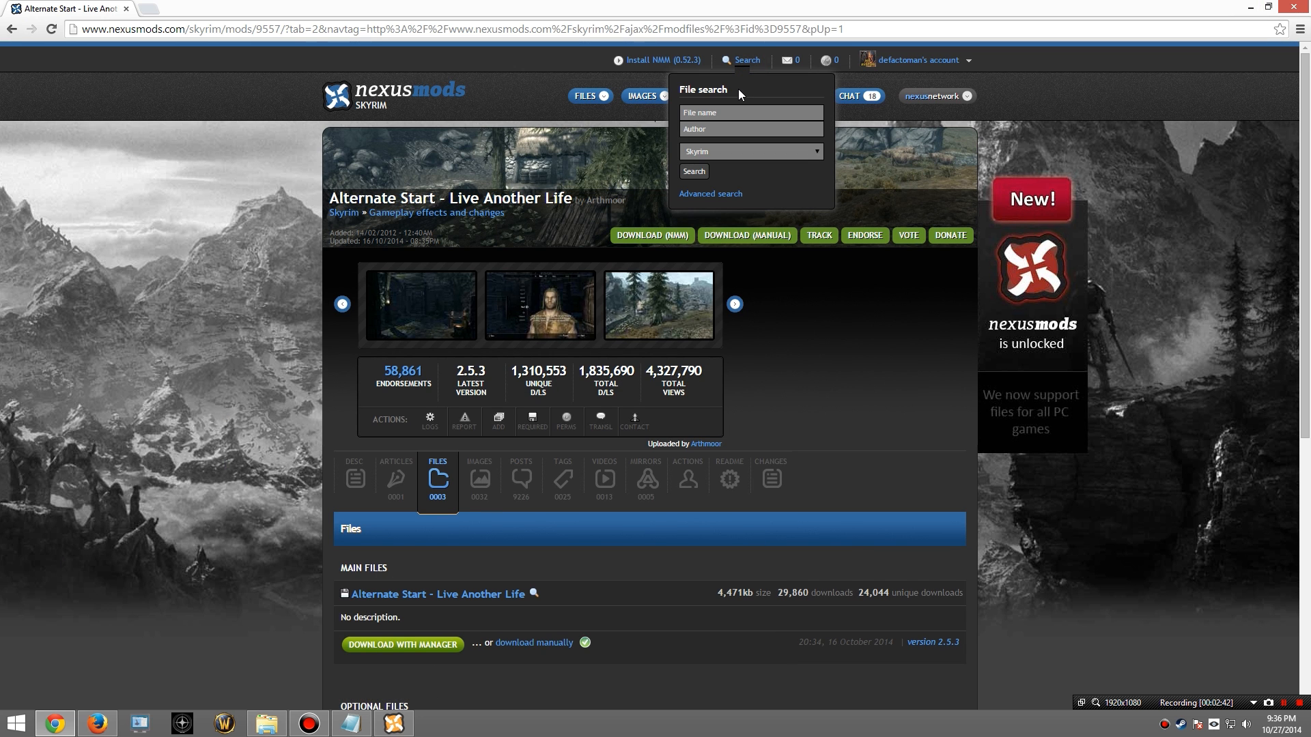
pyautogui.write('immersive armors')
pyautogui.press('Return')
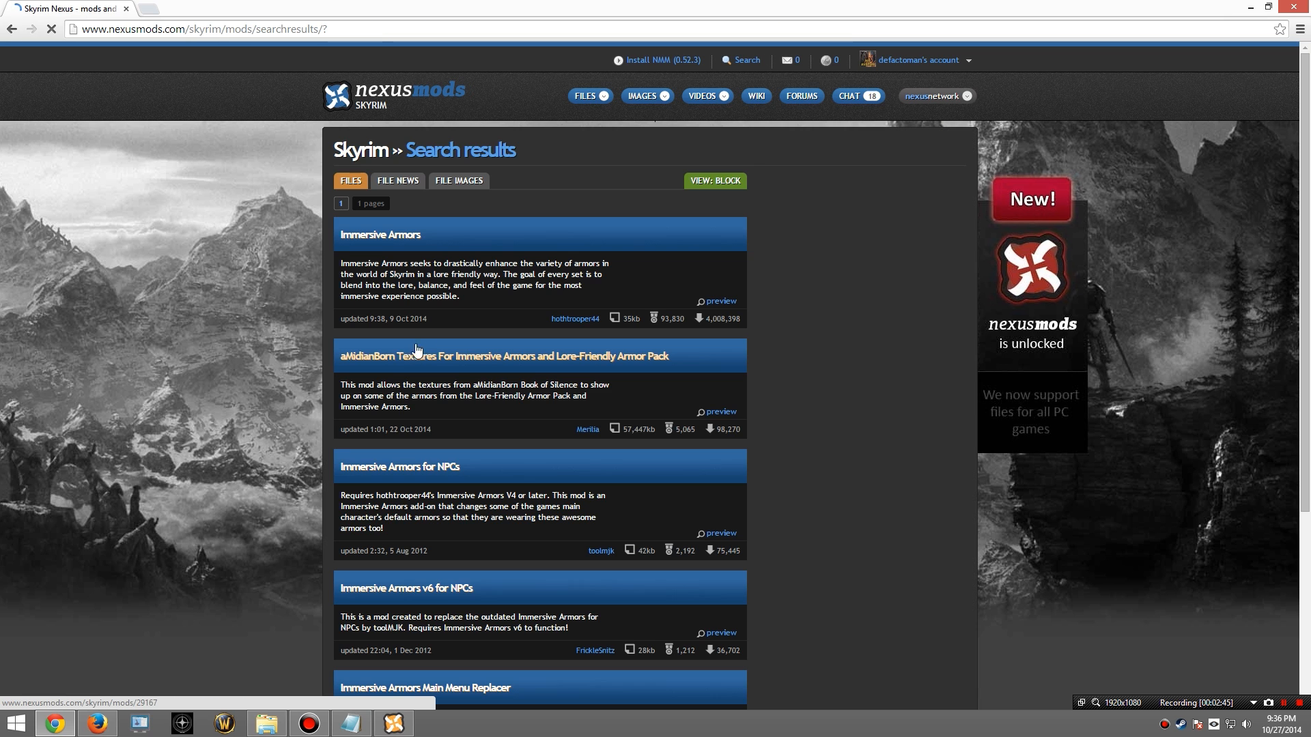
# Step: Open Immersive Armors, download the Immersive Armors v7_1 main file with the manager, and check its progress in Nexus Mod Manager
pyautogui.click(383, 233)
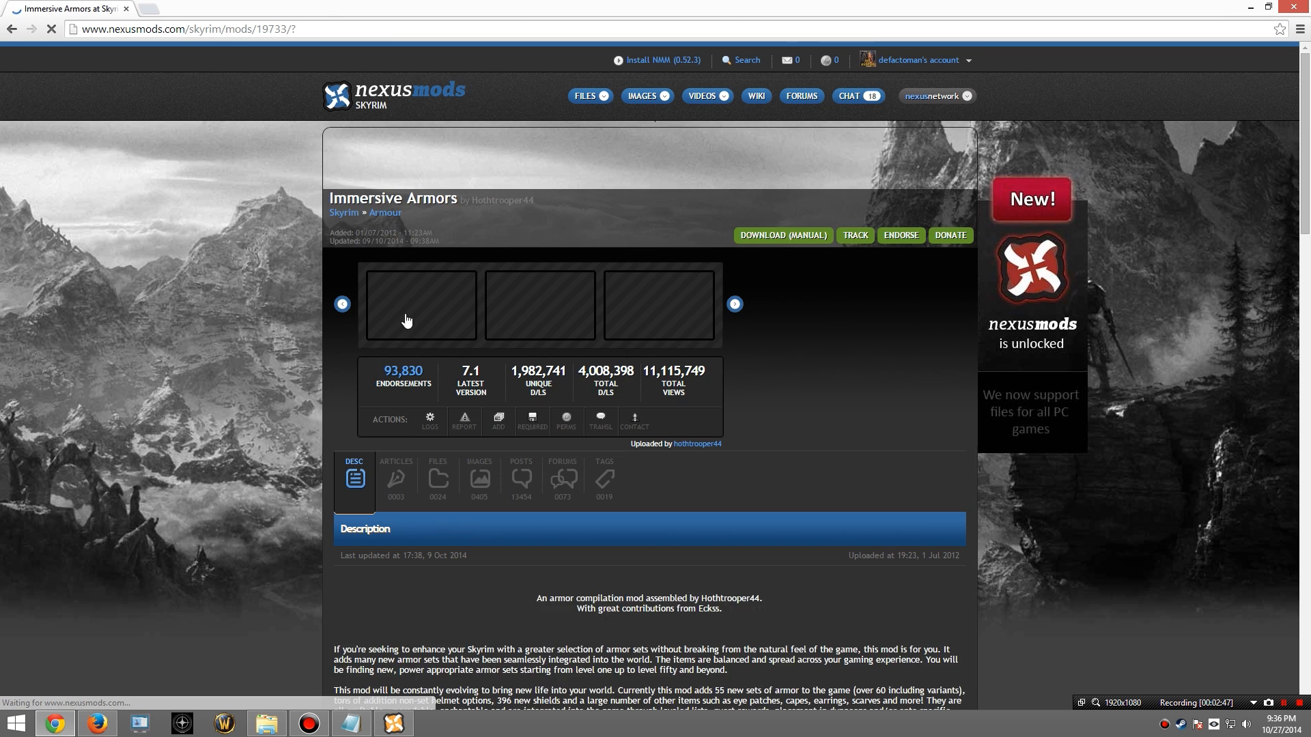
pyautogui.click(438, 480)
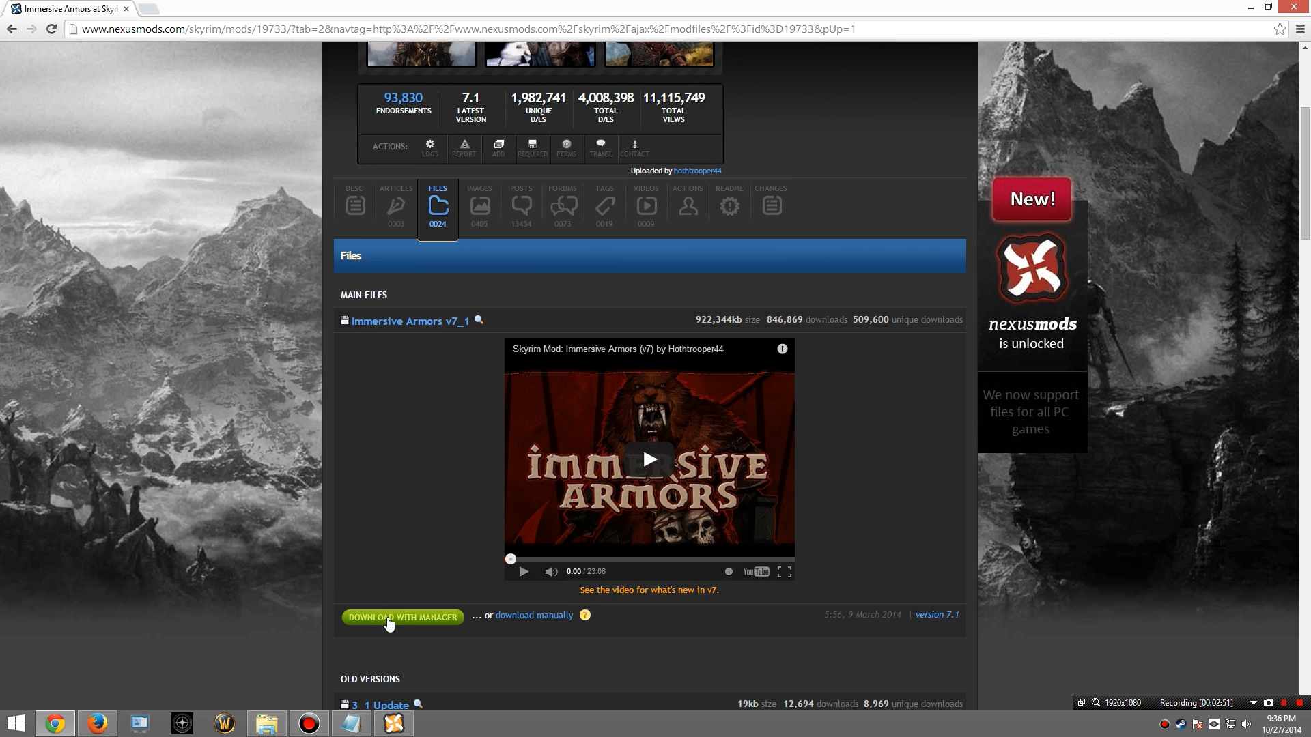
pyautogui.click(387, 617)
pyautogui.click(394, 730)
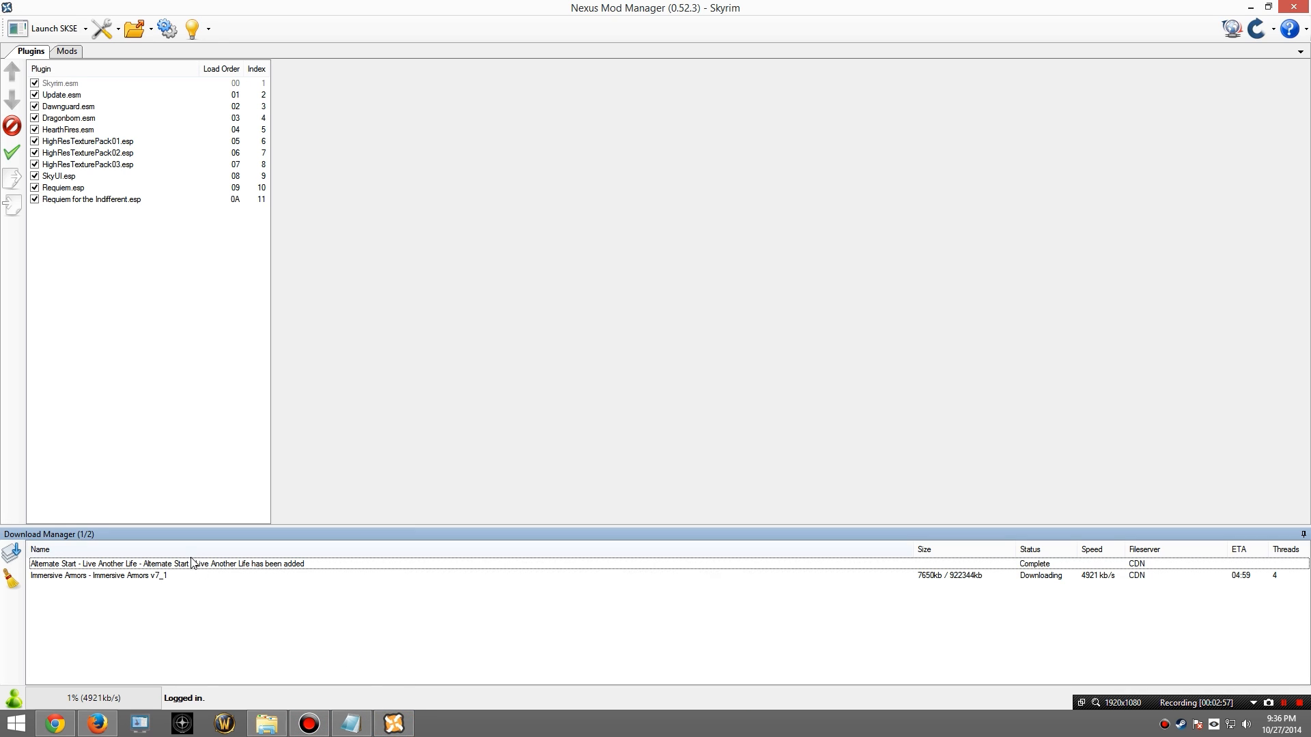
pyautogui.click(395, 724)
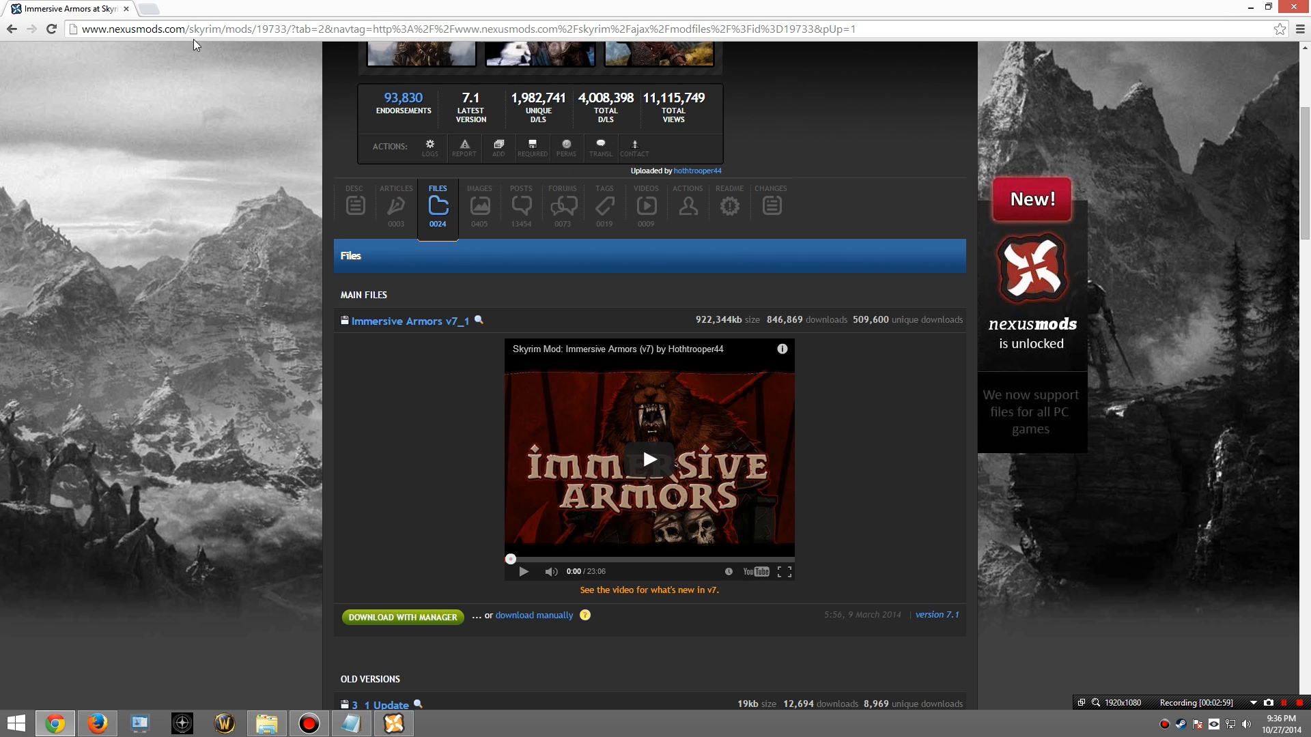
# Step: Search the Skyrim mod files for "immersive weapons"
pyautogui.scroll(3, 172, 278)
pyautogui.scroll(1, 172, 278)
pyautogui.click(744, 62)
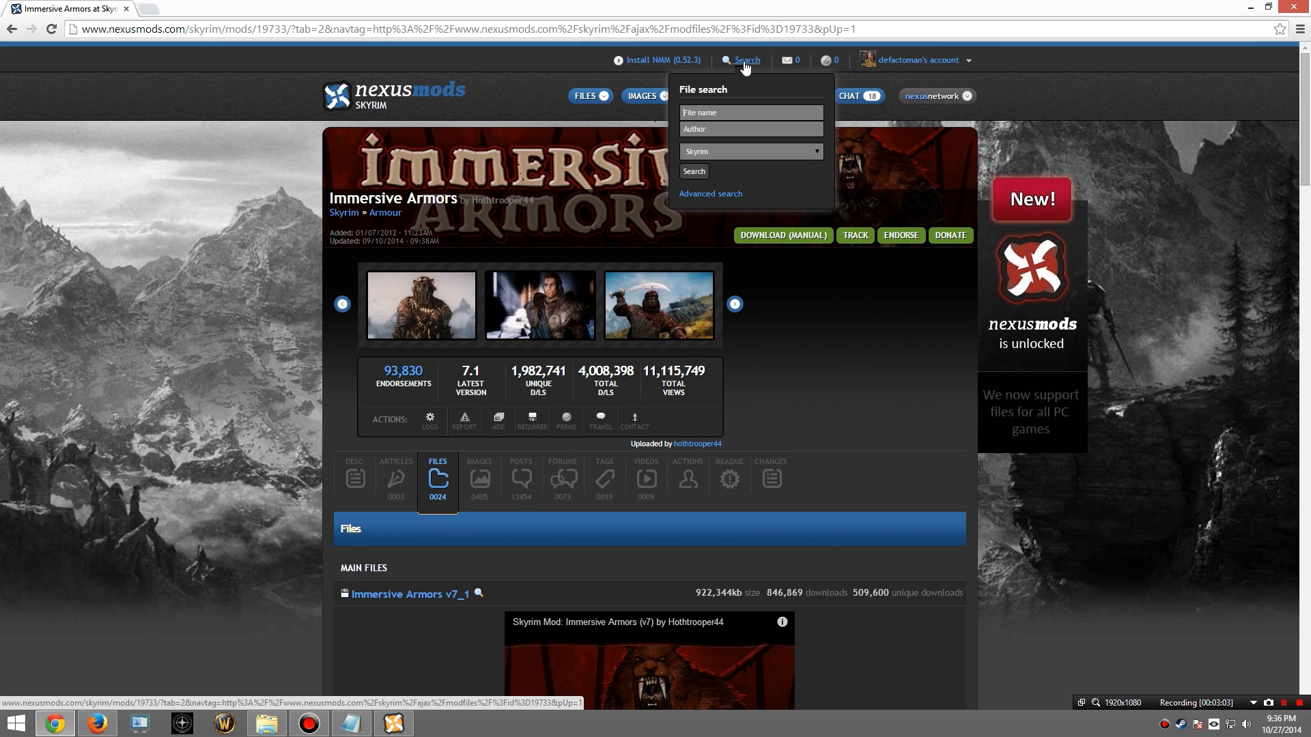
pyautogui.write('immersive weapons')
pyautogui.press('Return')
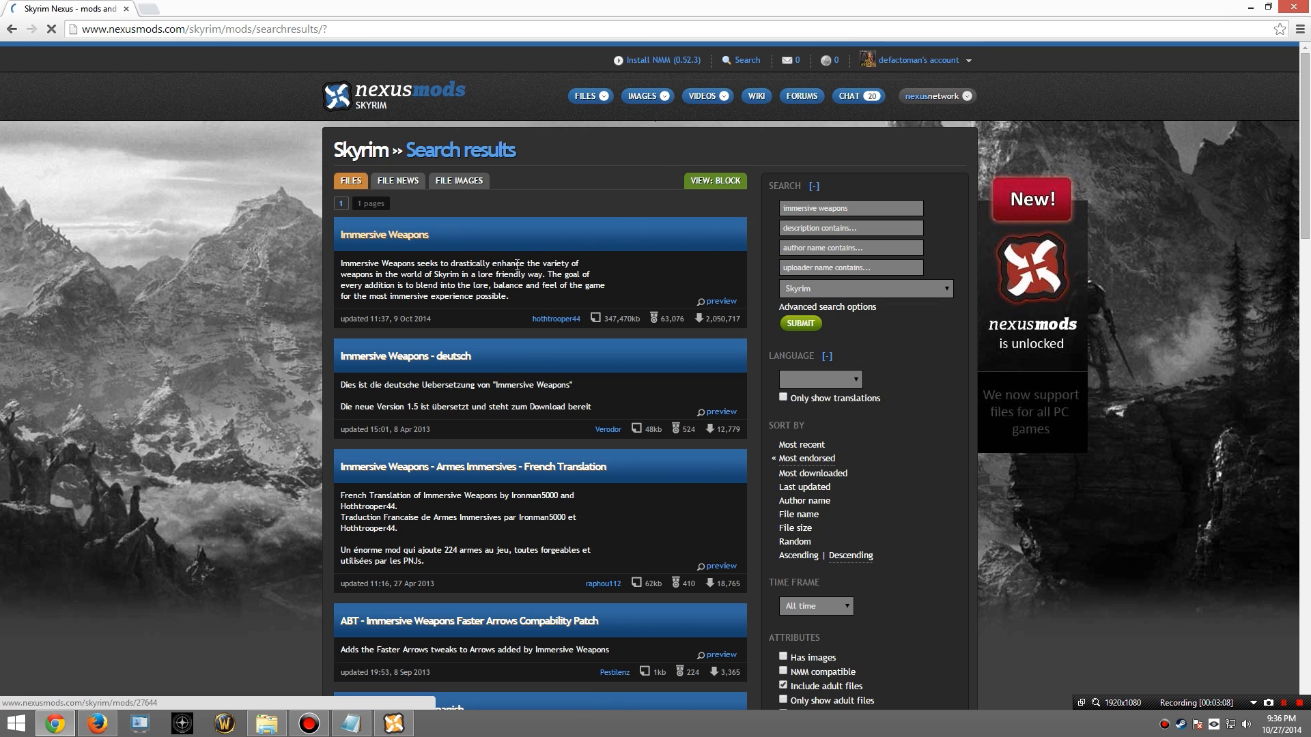
# Step: Open Immersive Weapons and download its version 1.5 main file with the mod manager
pyautogui.click(384, 234)
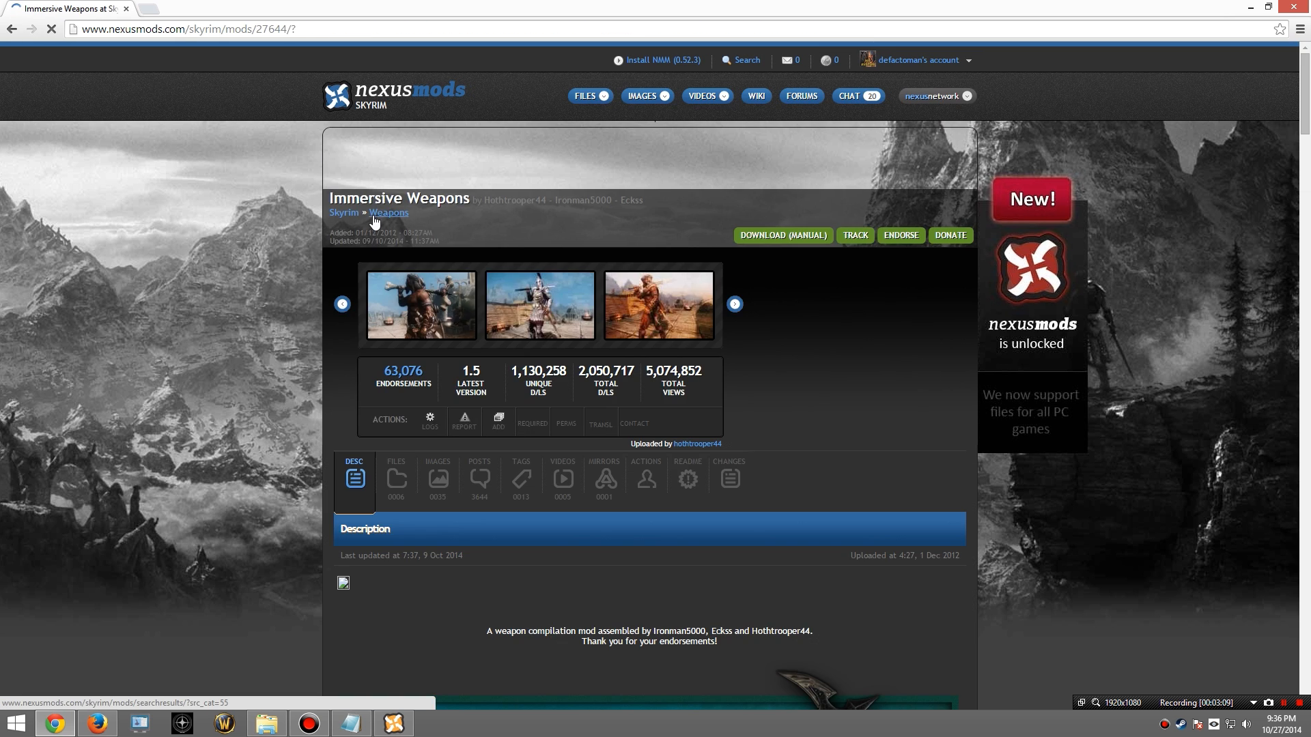
pyautogui.click(396, 478)
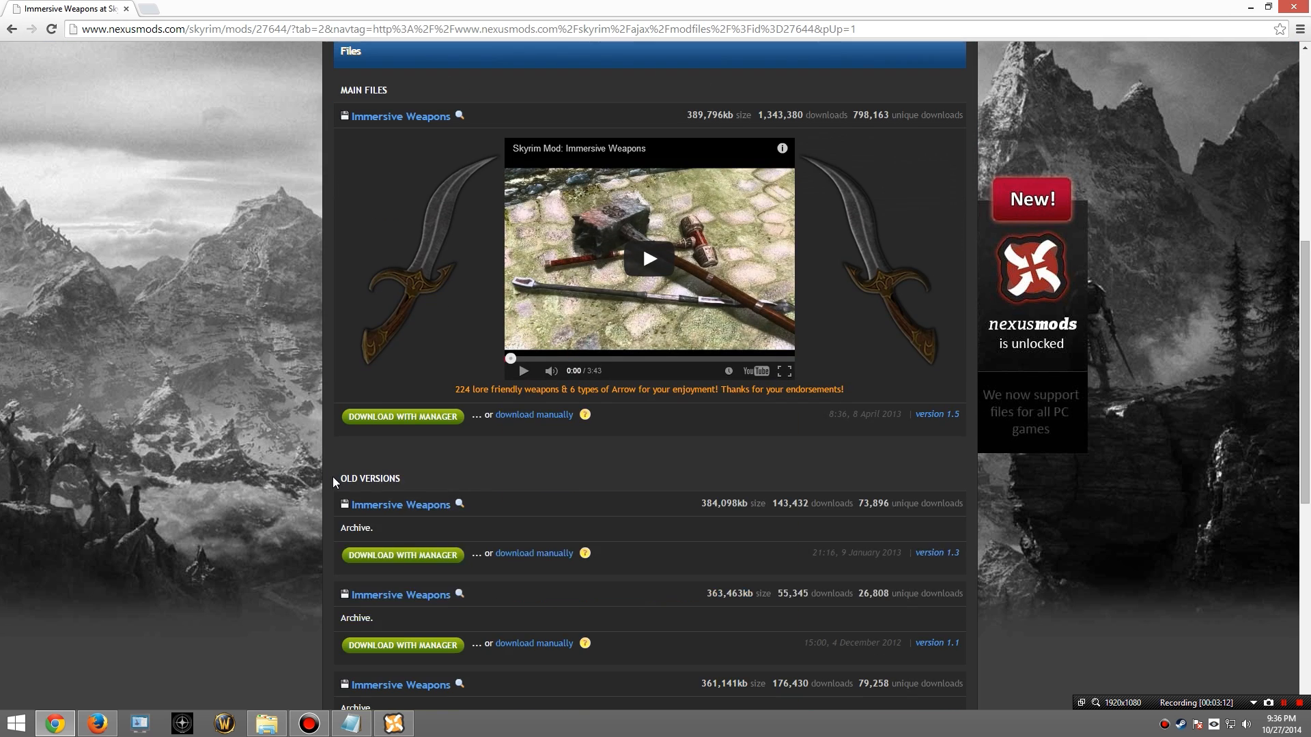
pyautogui.click(407, 417)
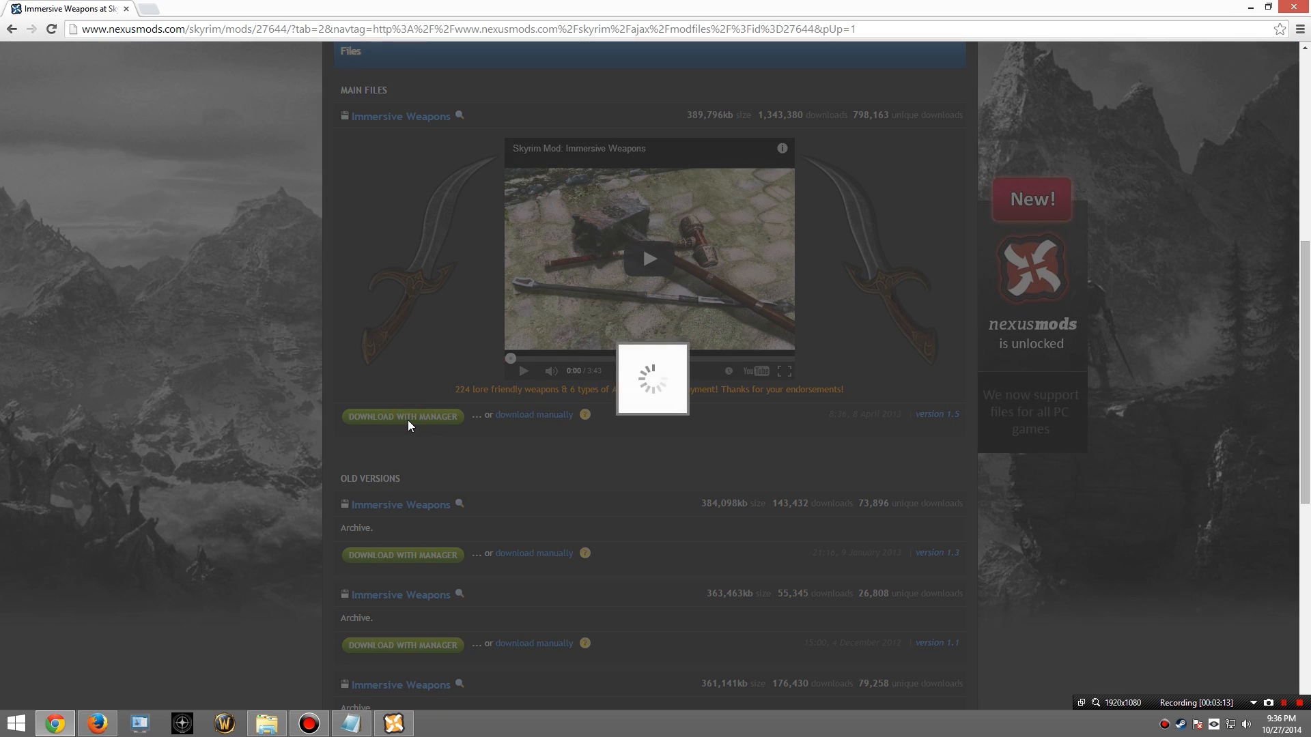
# Step: Search the Skyrim mod files for "unoffical"
pyautogui.scroll(6, 203, 369)
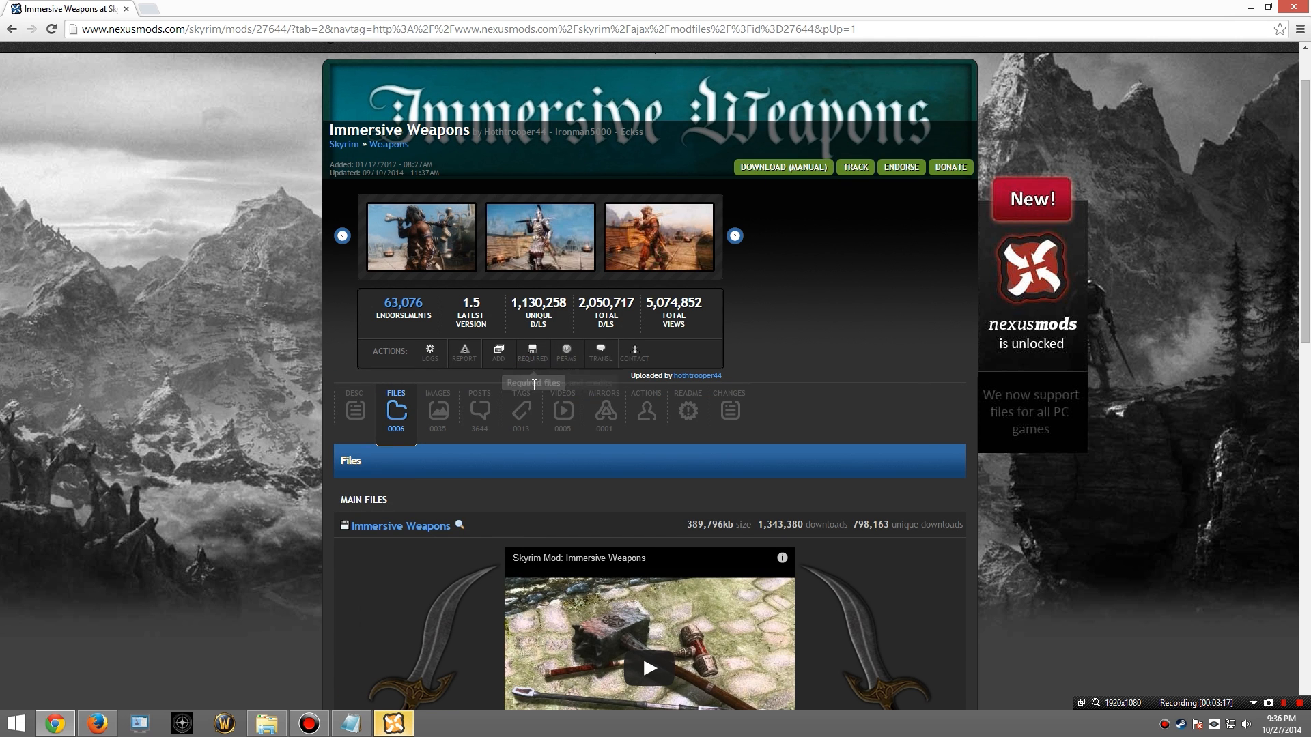
pyautogui.scroll(1, 550, 342)
pyautogui.click(743, 63)
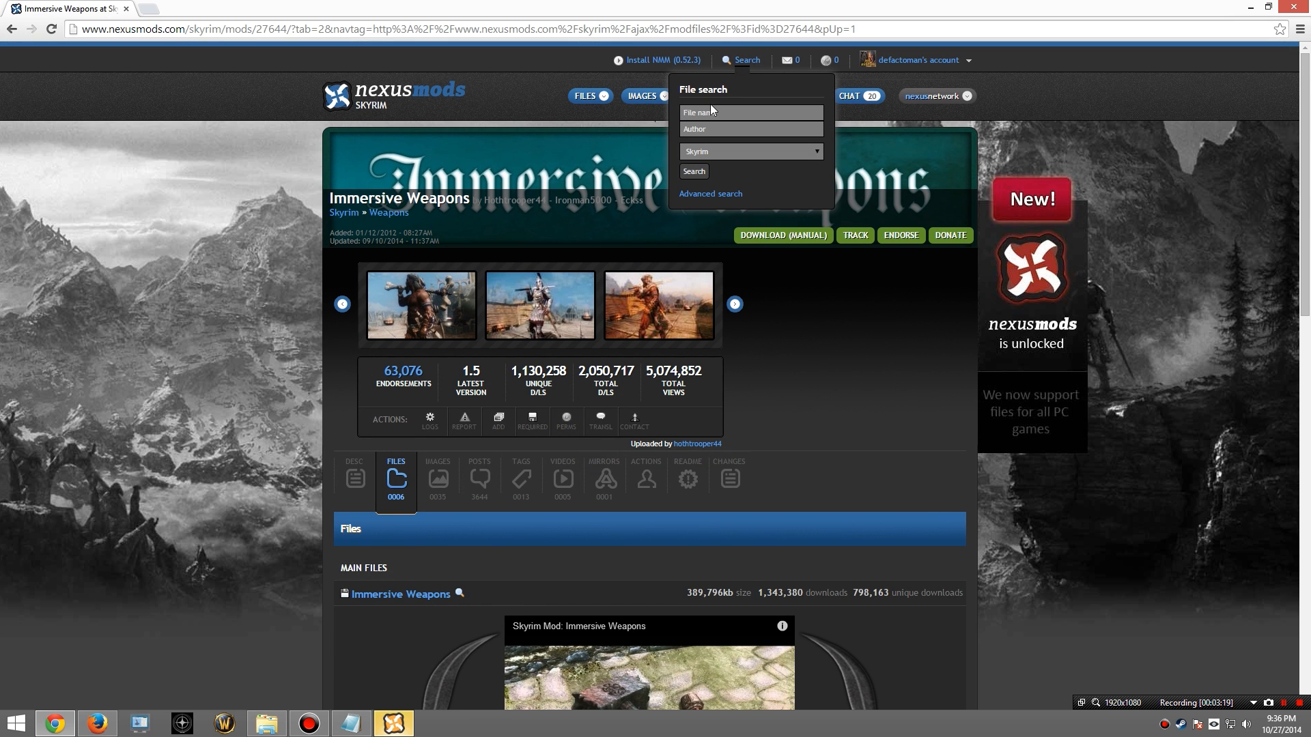
pyautogui.click(710, 109)
pyautogui.write('unoffical')
pyautogui.press('Return')
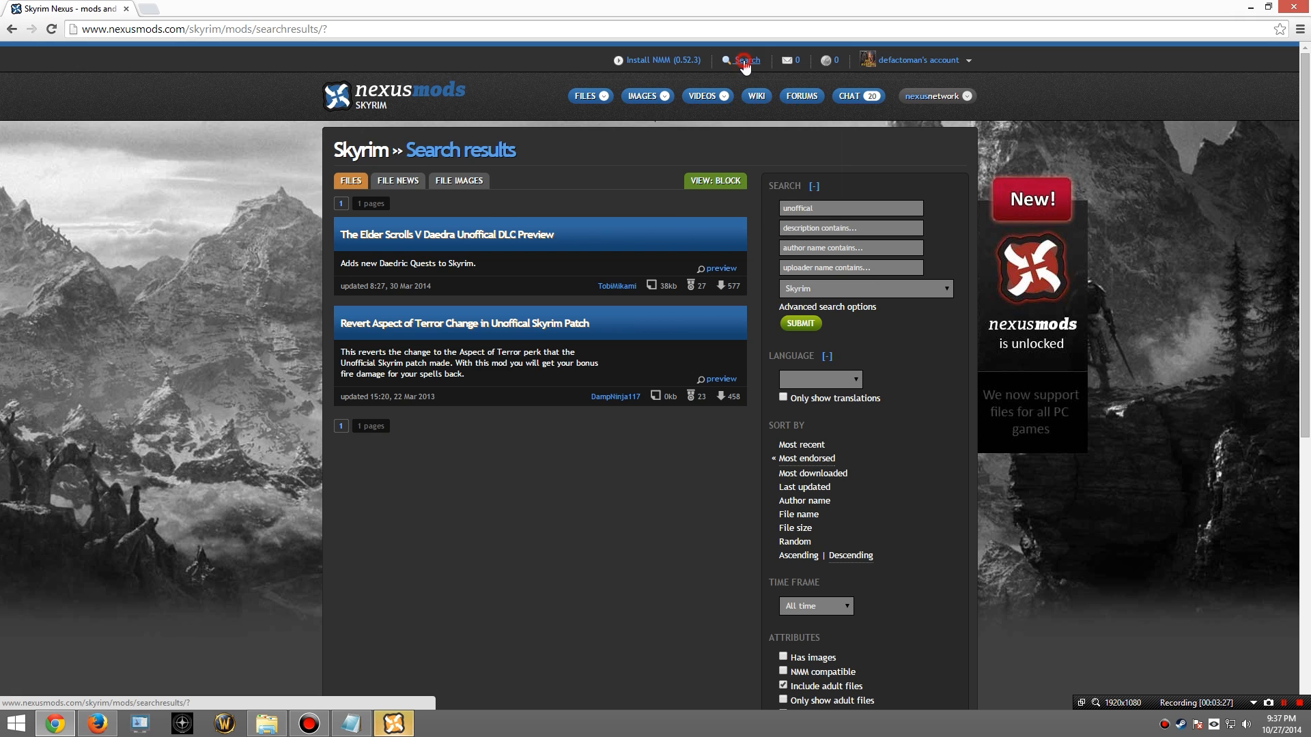
# Step: Search the Skyrim mod files for "unofficial"
pyautogui.moveTo(744, 65)
pyautogui.write('unof')
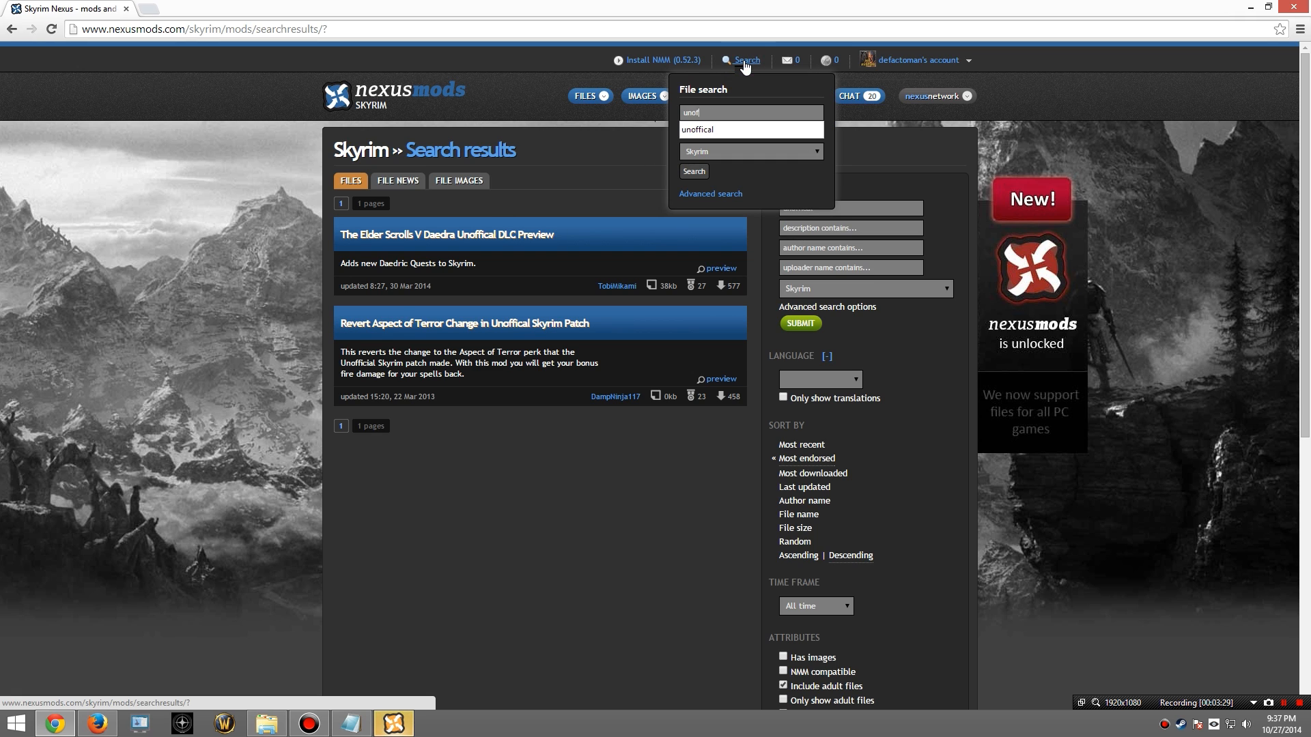
pyautogui.write('ficial')
pyautogui.press('Return')
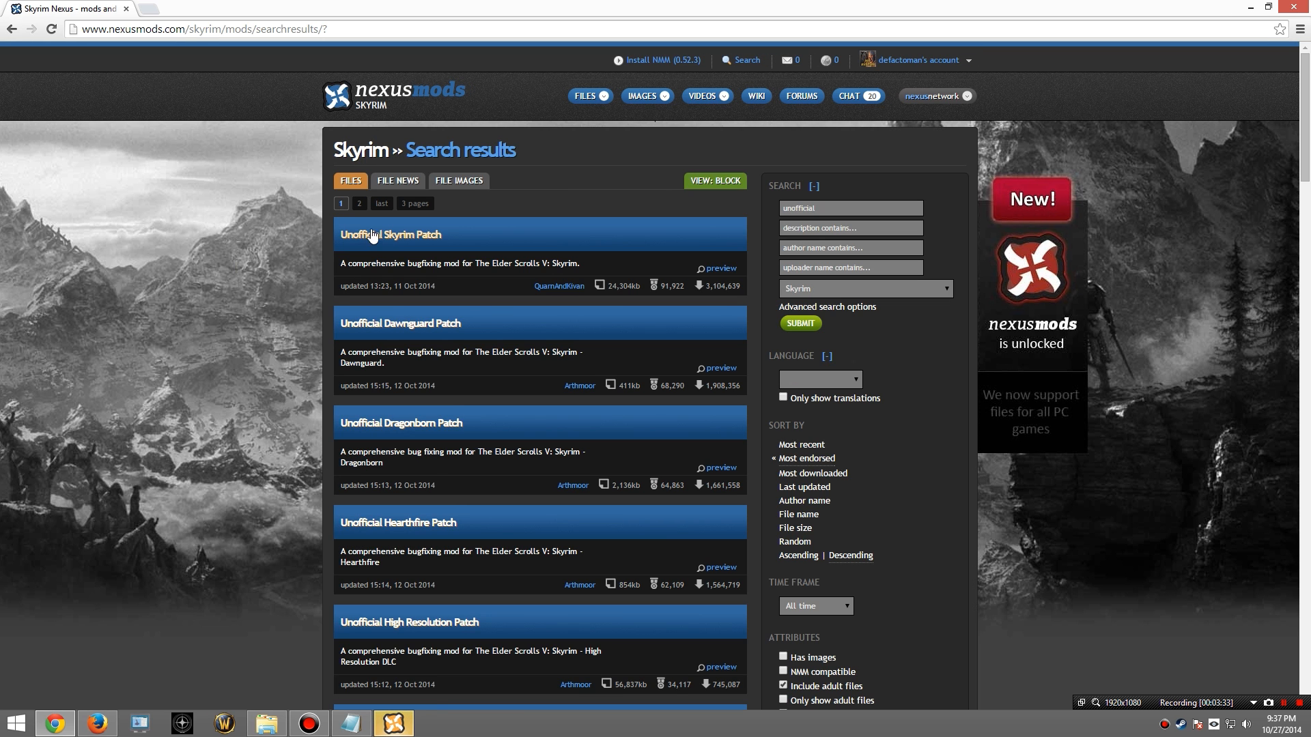
# Step: Open the Unofficial Skyrim Patch and download its version 2.0.7 main file with the mod manager
pyautogui.click(370, 232)
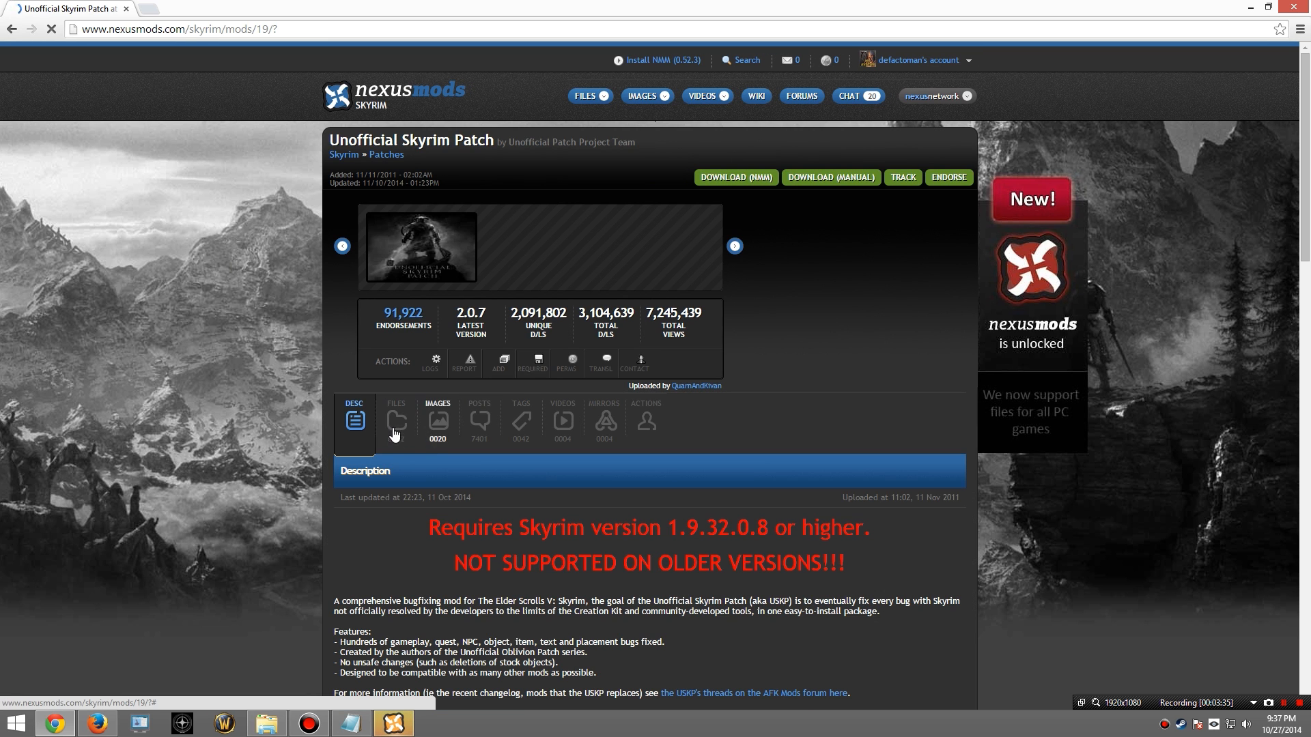
pyautogui.click(396, 429)
pyautogui.scroll(-2, 256, 465)
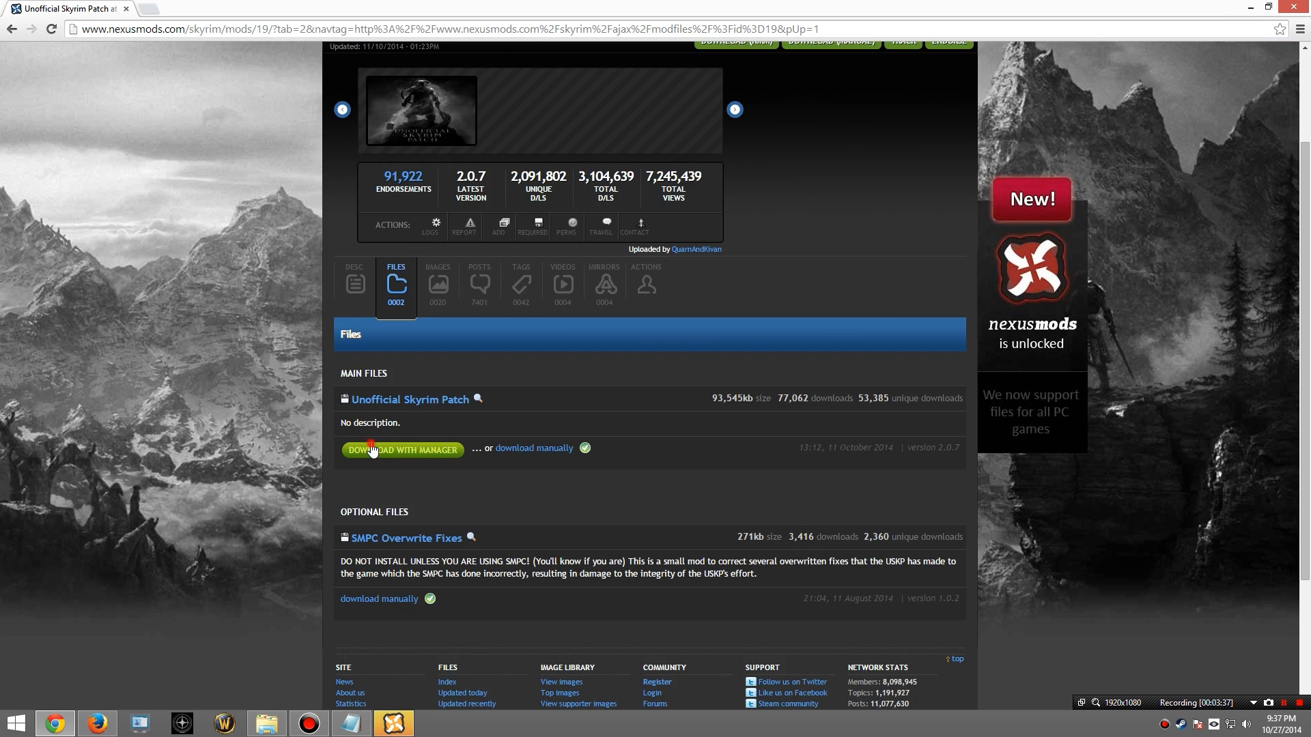
pyautogui.click(371, 449)
# Step: Review the Unofficial Skyrim Patch description down to its list of complementary mods
pyautogui.click(188, 343)
pyautogui.scroll(2, 235, 354)
pyautogui.scroll(-4, 284, 342)
pyautogui.scroll(1, 327, 204)
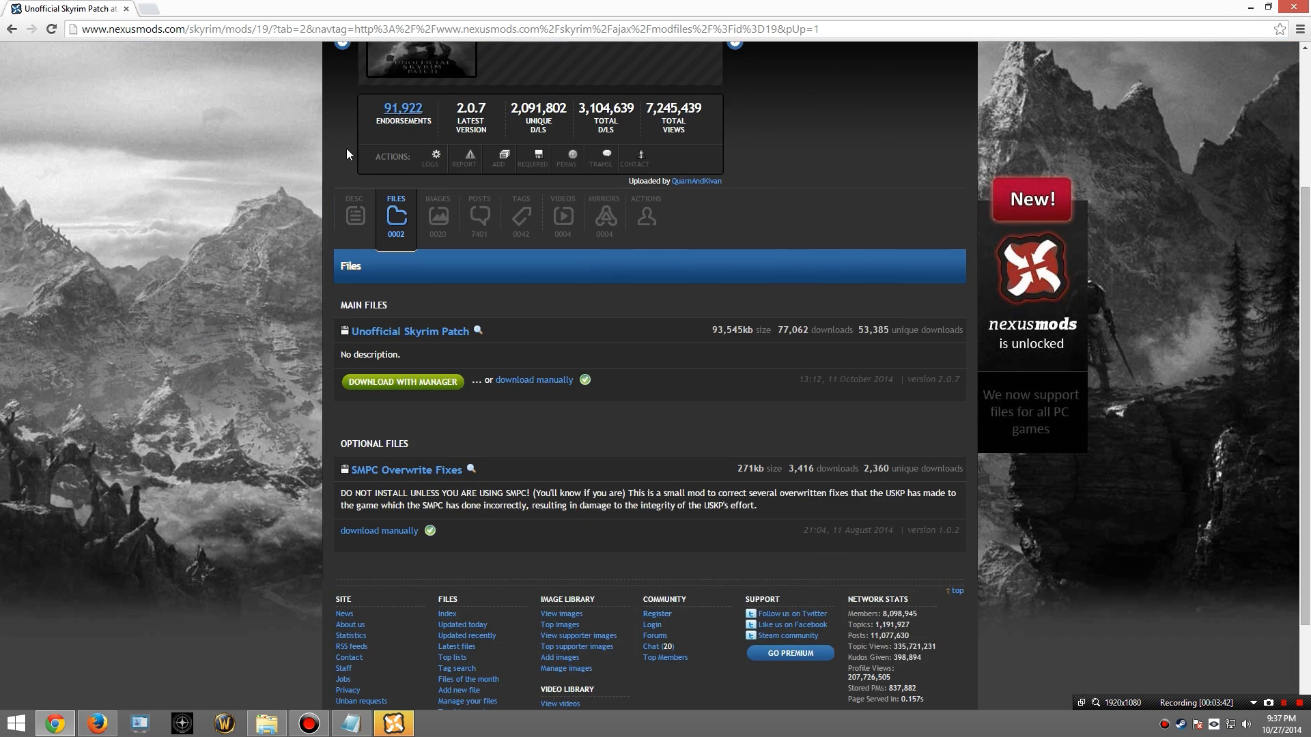
pyautogui.click(356, 209)
pyautogui.scroll(-5, 260, 362)
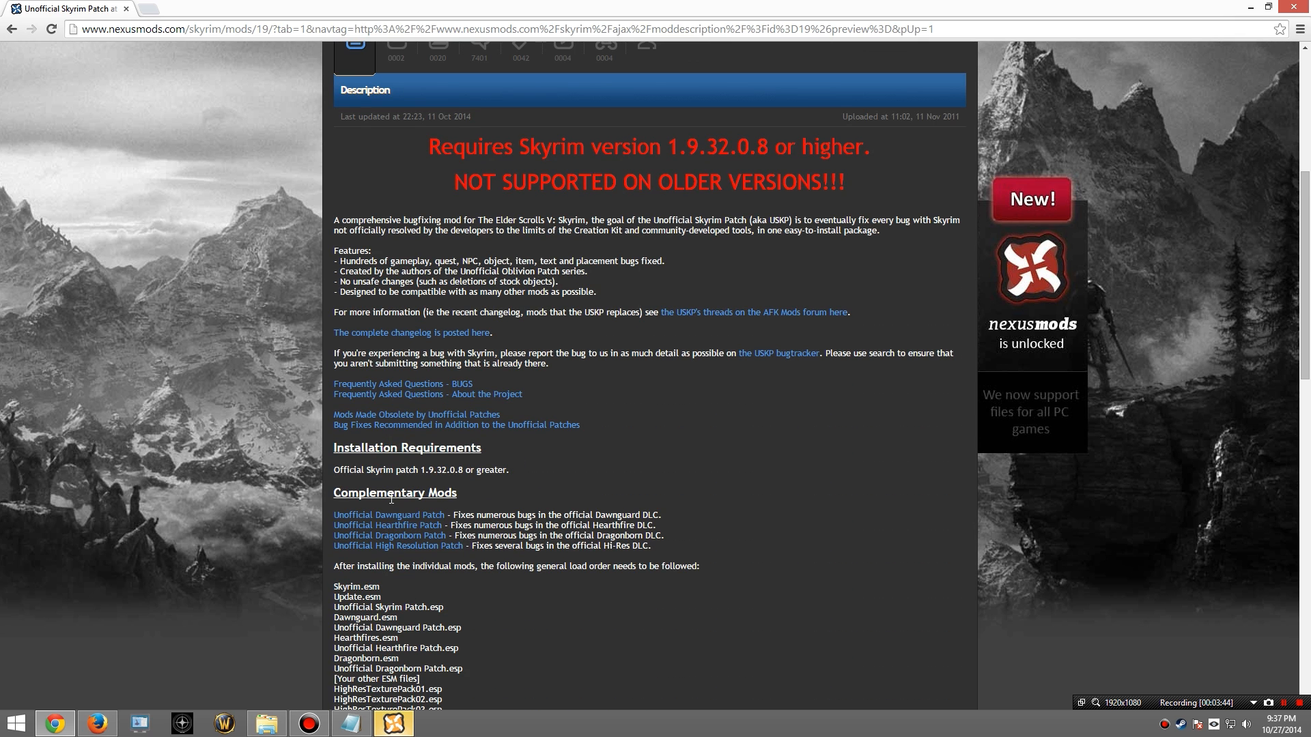
# Step: Open the Unofficial Dawnguard Patch from the complementary mods list and download its version 2.0.7a main file with the mod manager
pyautogui.click(387, 516)
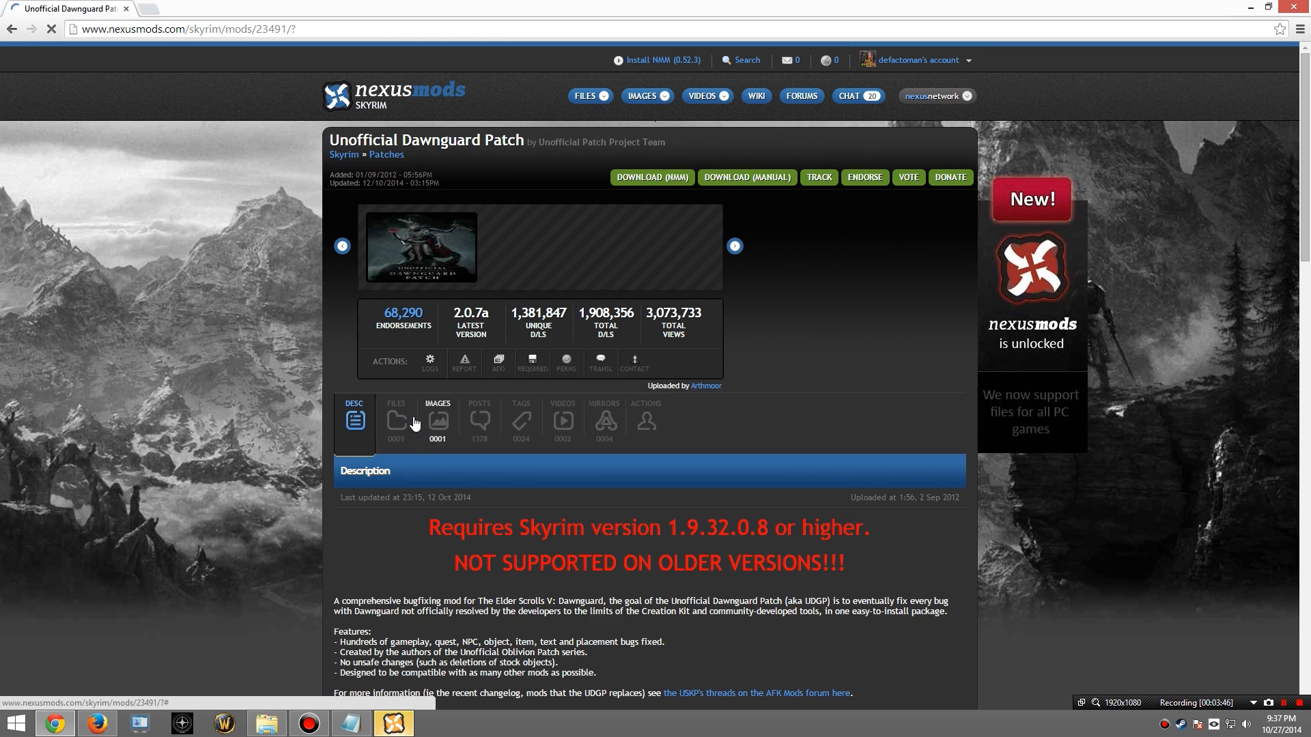
pyautogui.click(397, 422)
pyautogui.click(377, 586)
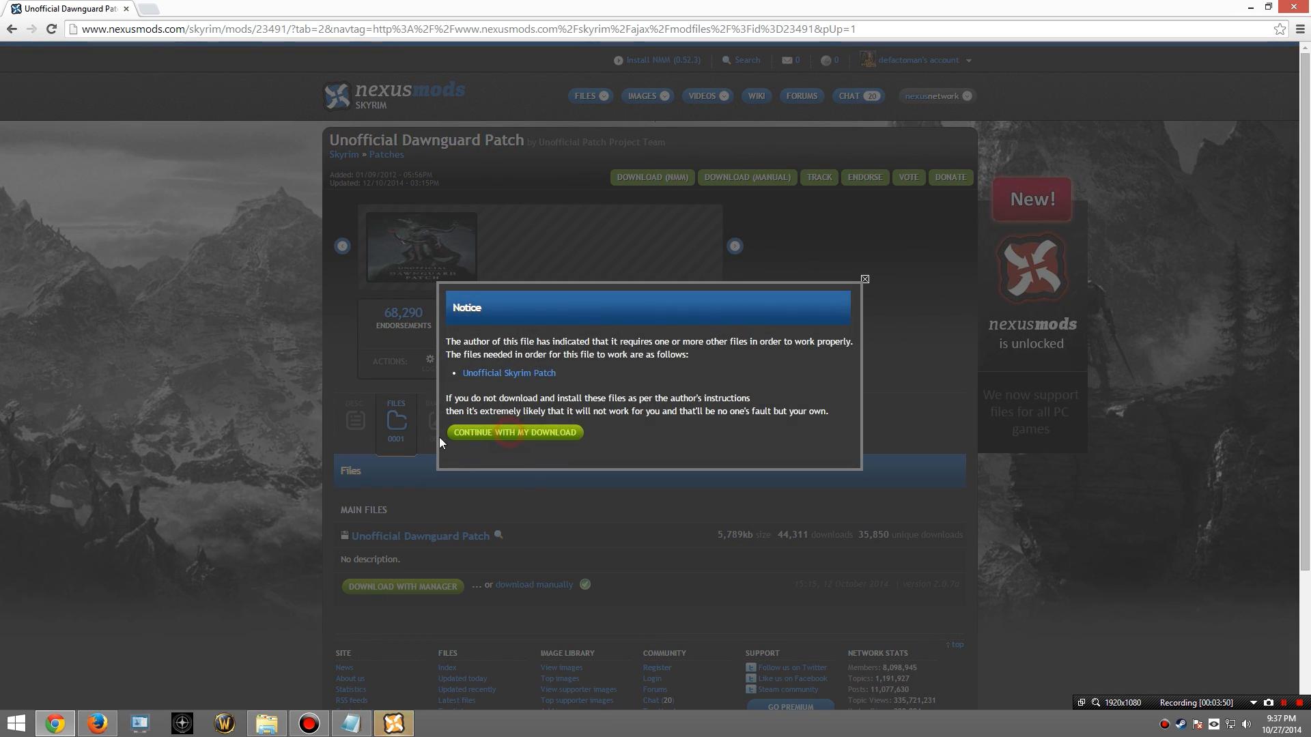
pyautogui.click(513, 437)
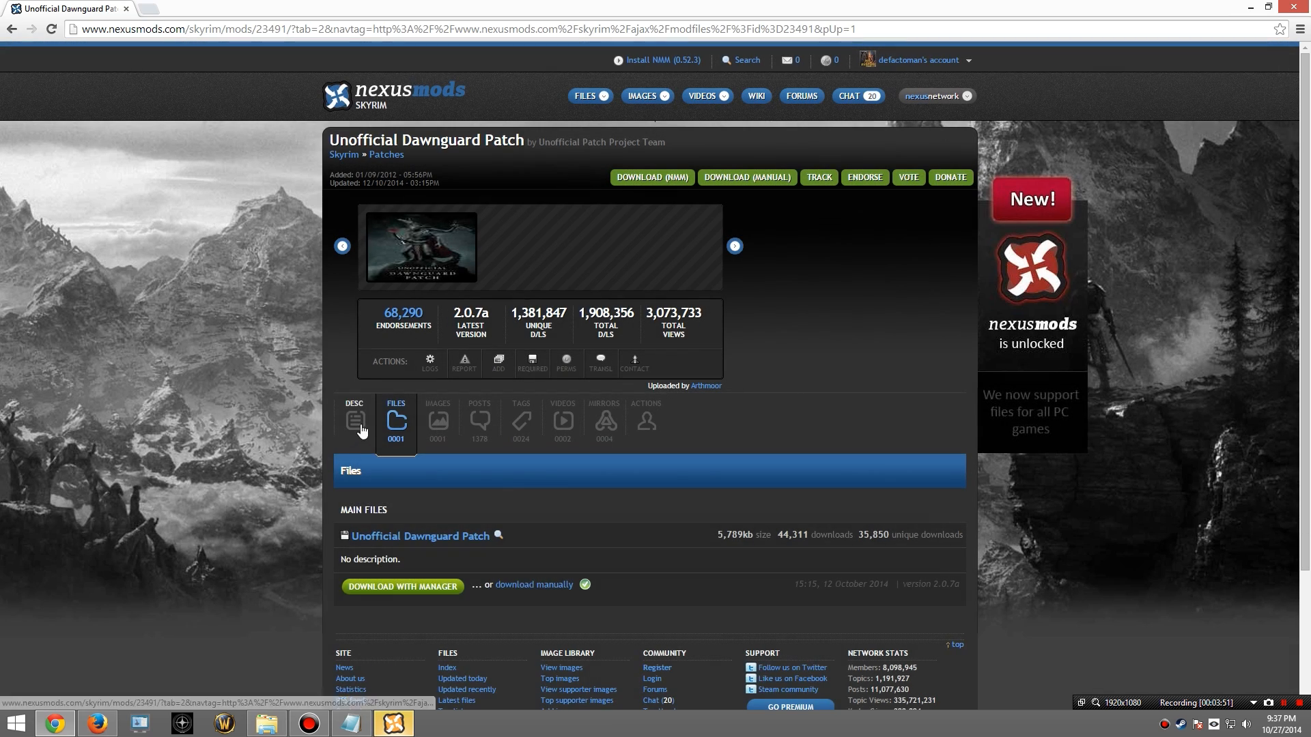
# Step: Open the Unofficial Hearthfire Patch from the Dawnguard patch's complementary mods and download its main file with the mod manager
pyautogui.click(355, 421)
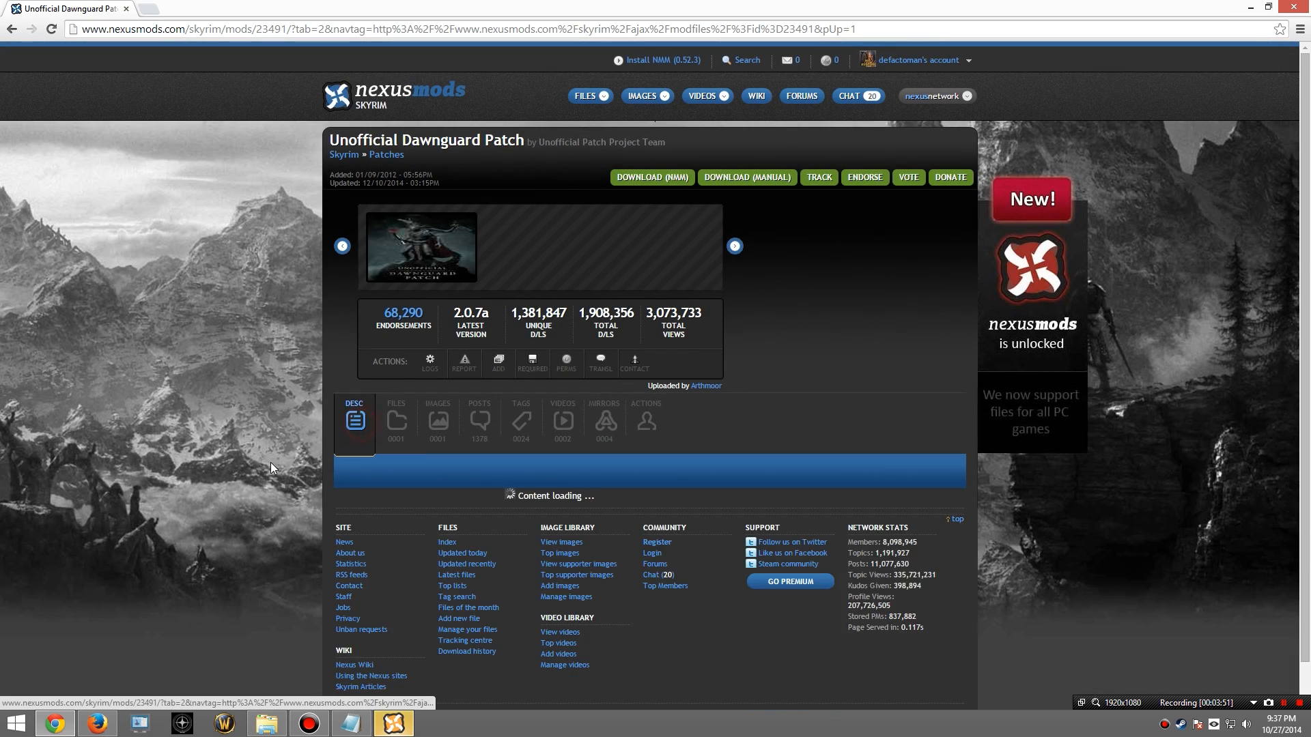
pyautogui.scroll(-6, 271, 461)
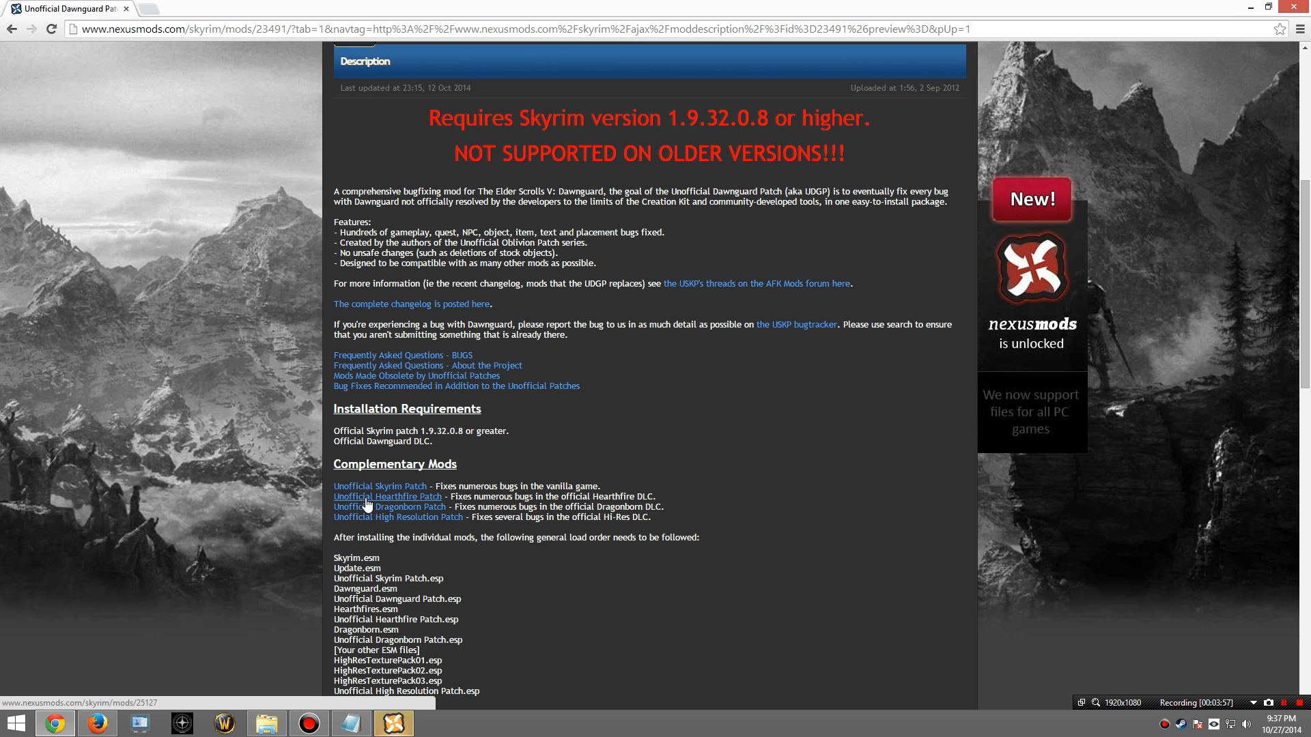
pyautogui.click(366, 497)
pyautogui.click(396, 423)
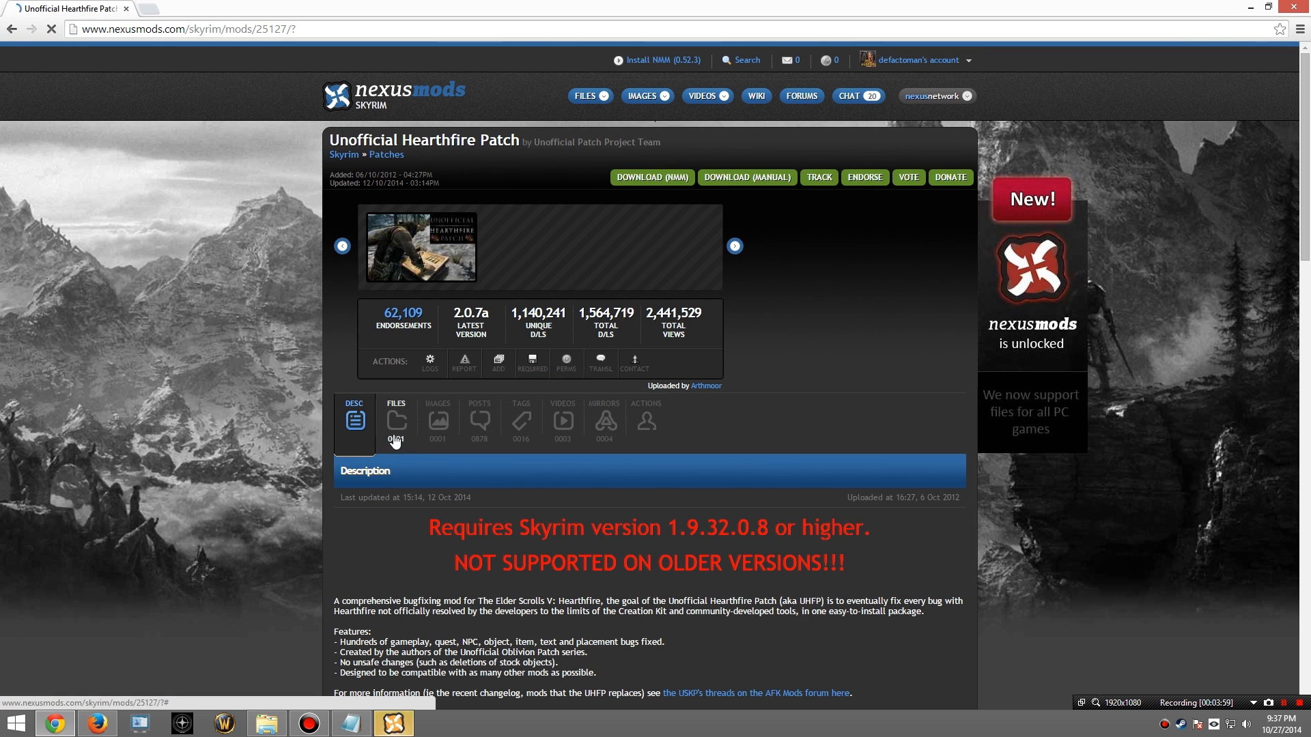
pyautogui.scroll(-2, 293, 514)
pyautogui.click(402, 451)
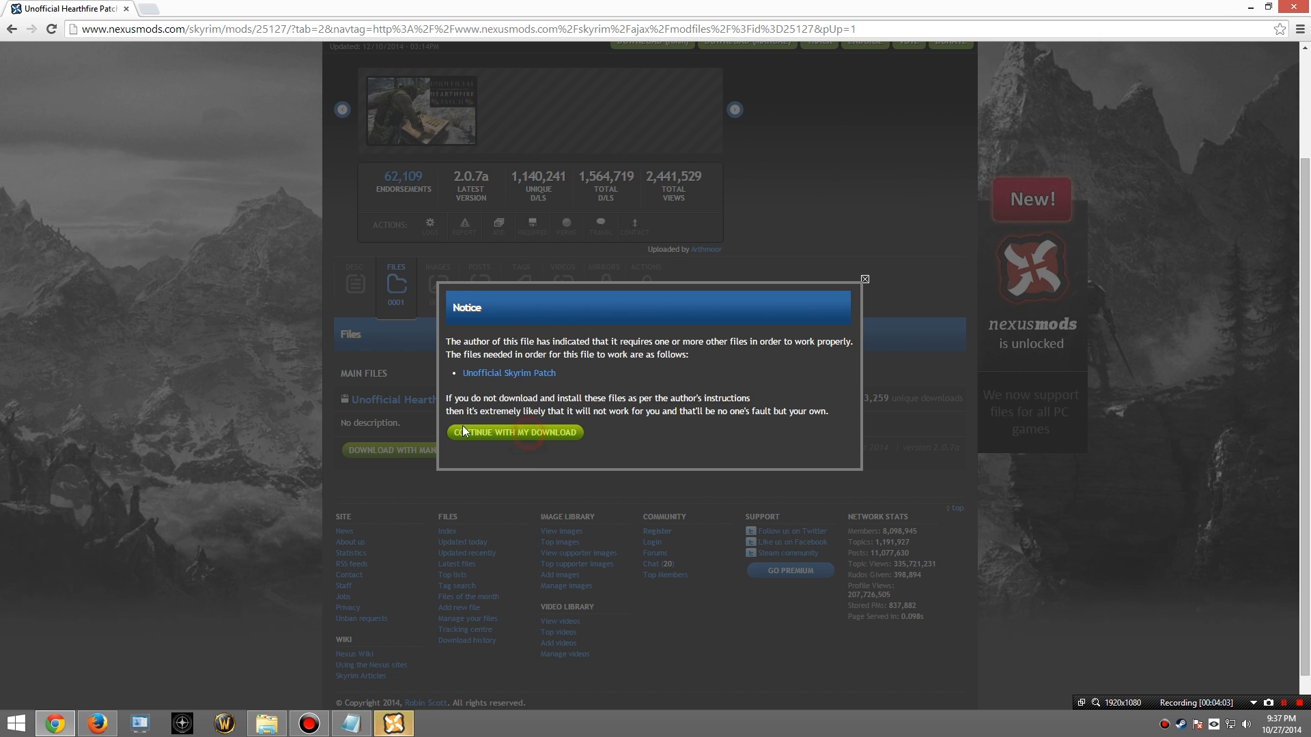
pyautogui.click(523, 432)
# Step: Check the running downloads in Nexus Mod Manager and download the Unofficial Dragonborn Patch's version 2.0.7a main file with the manager
pyautogui.click(348, 287)
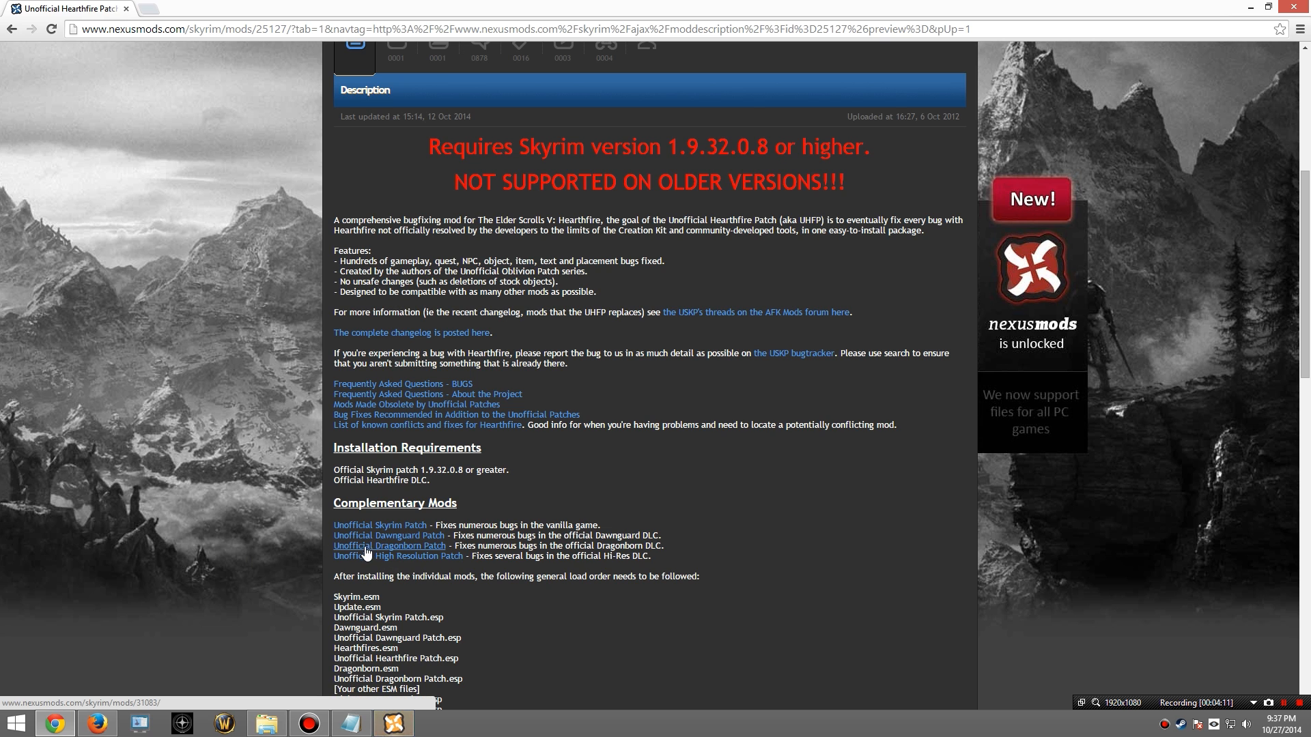
pyautogui.scroll(3, 365, 455)
pyautogui.scroll(-3, 365, 455)
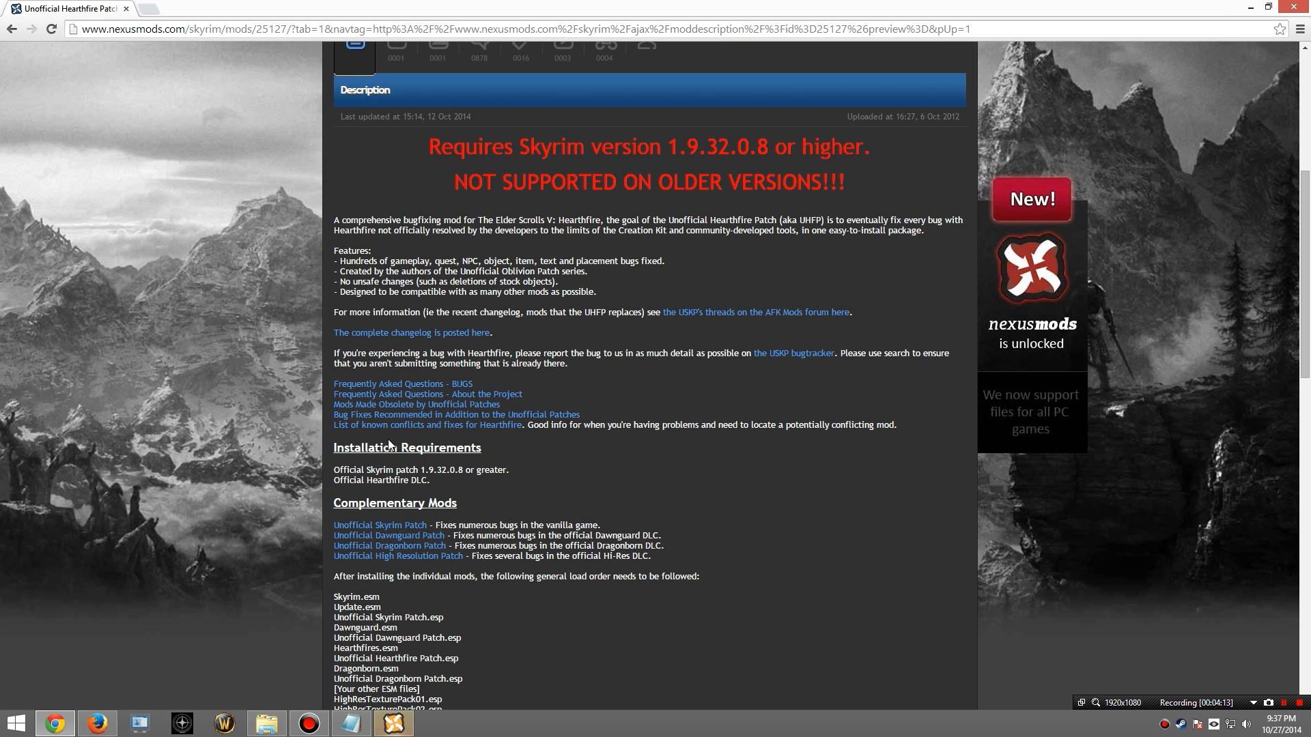
pyautogui.click(394, 725)
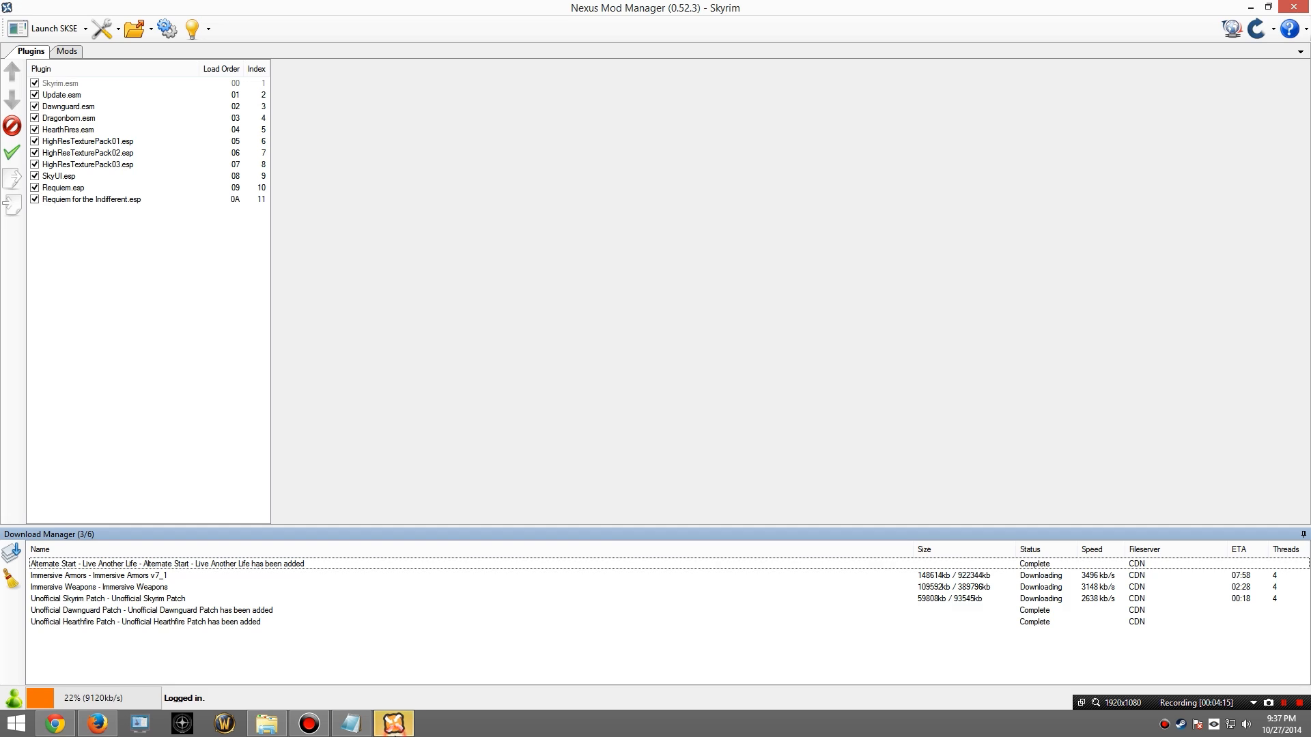
pyautogui.click(393, 726)
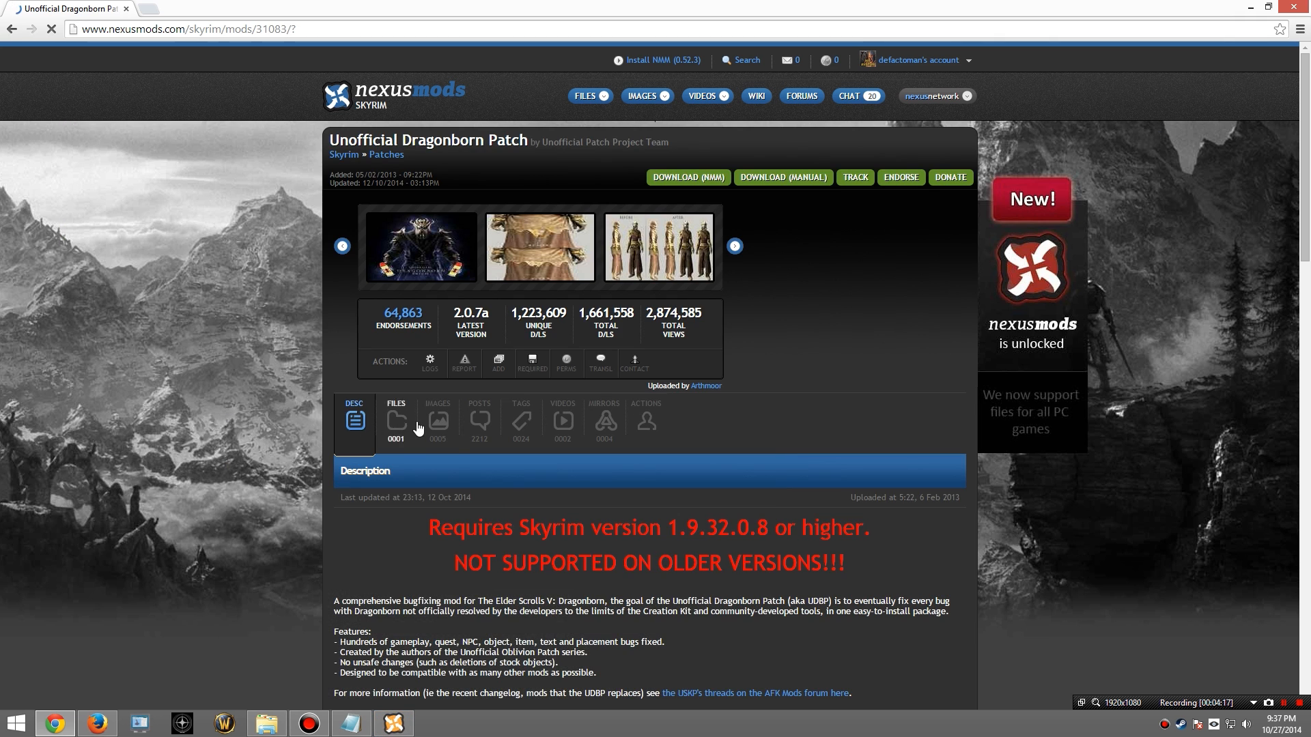
pyautogui.click(396, 421)
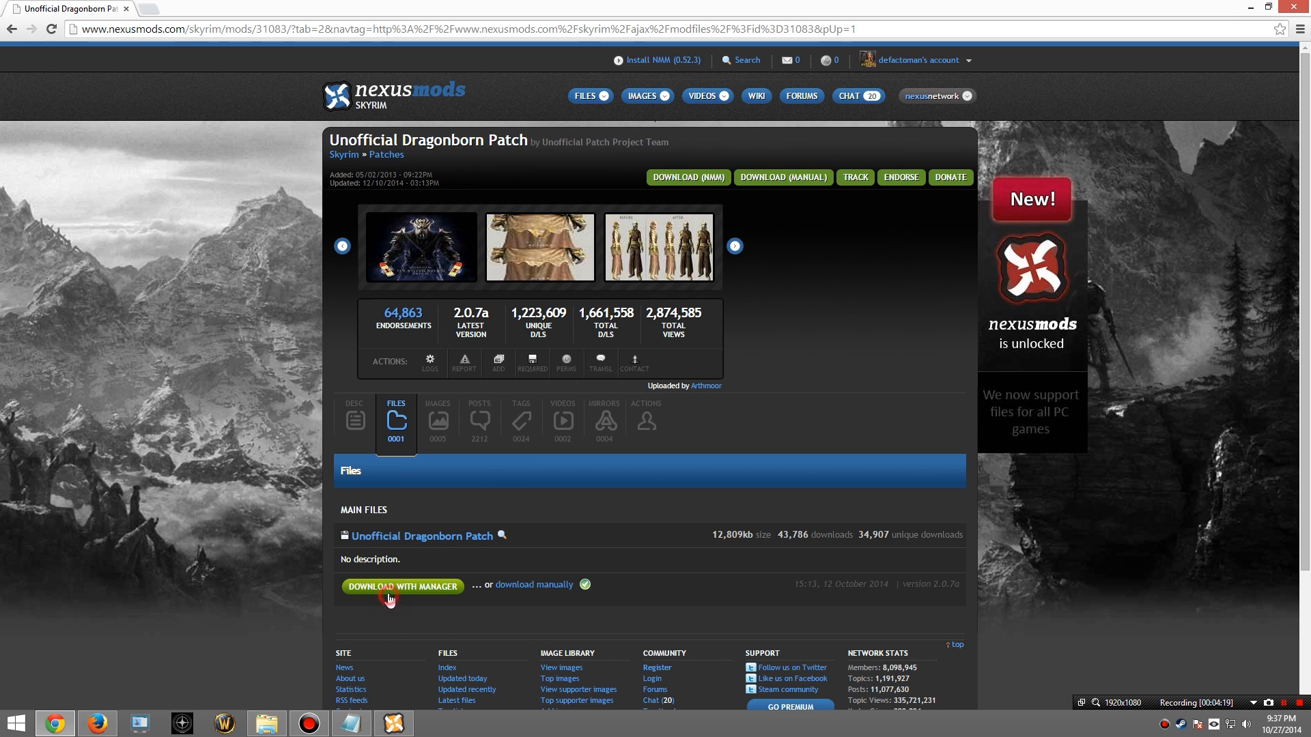
pyautogui.click(384, 591)
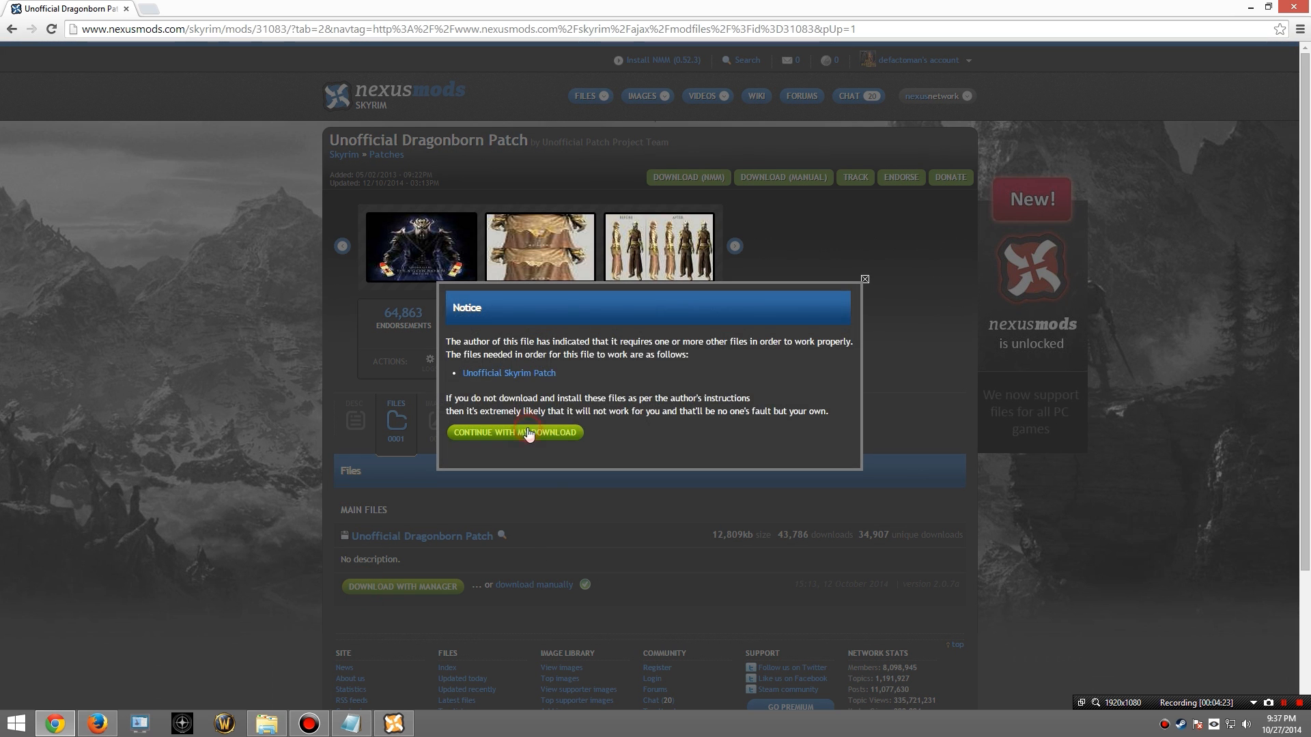
pyautogui.click(529, 433)
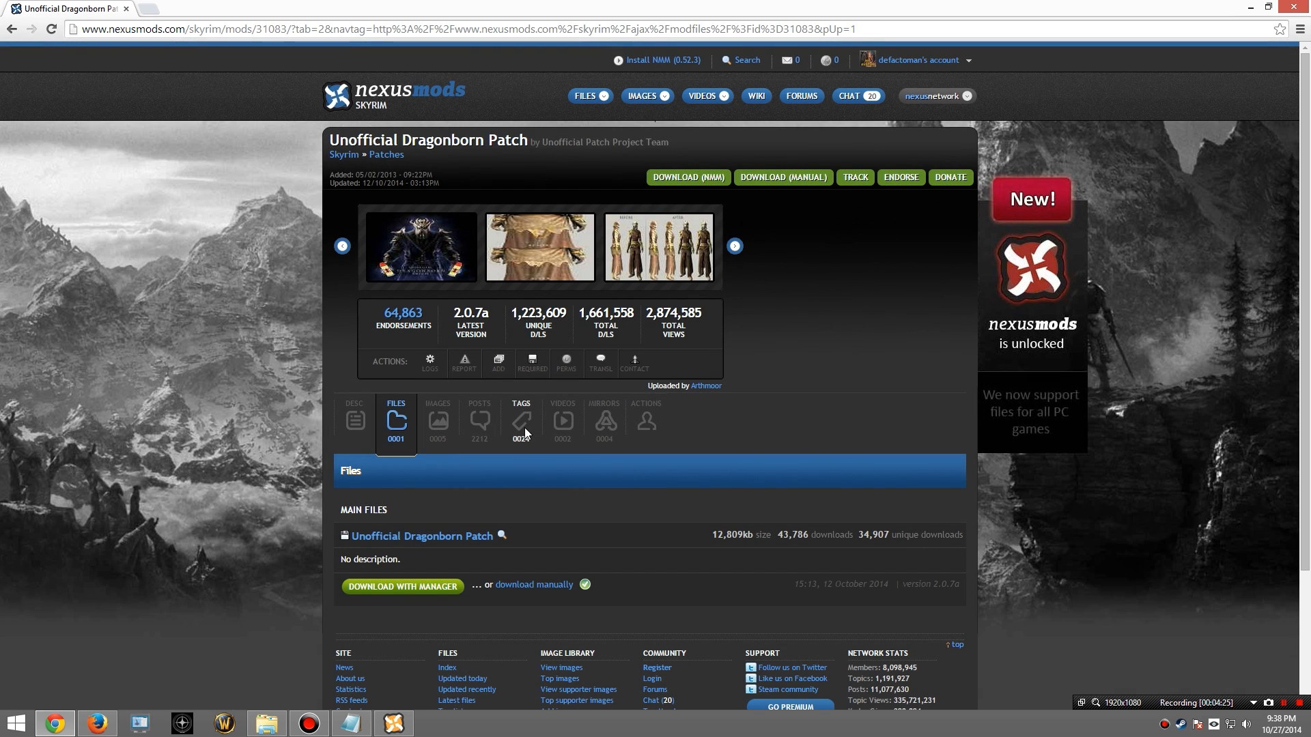
# Step: Search the Skyrim mod files for "clothing and clutter"
pyautogui.click(353, 418)
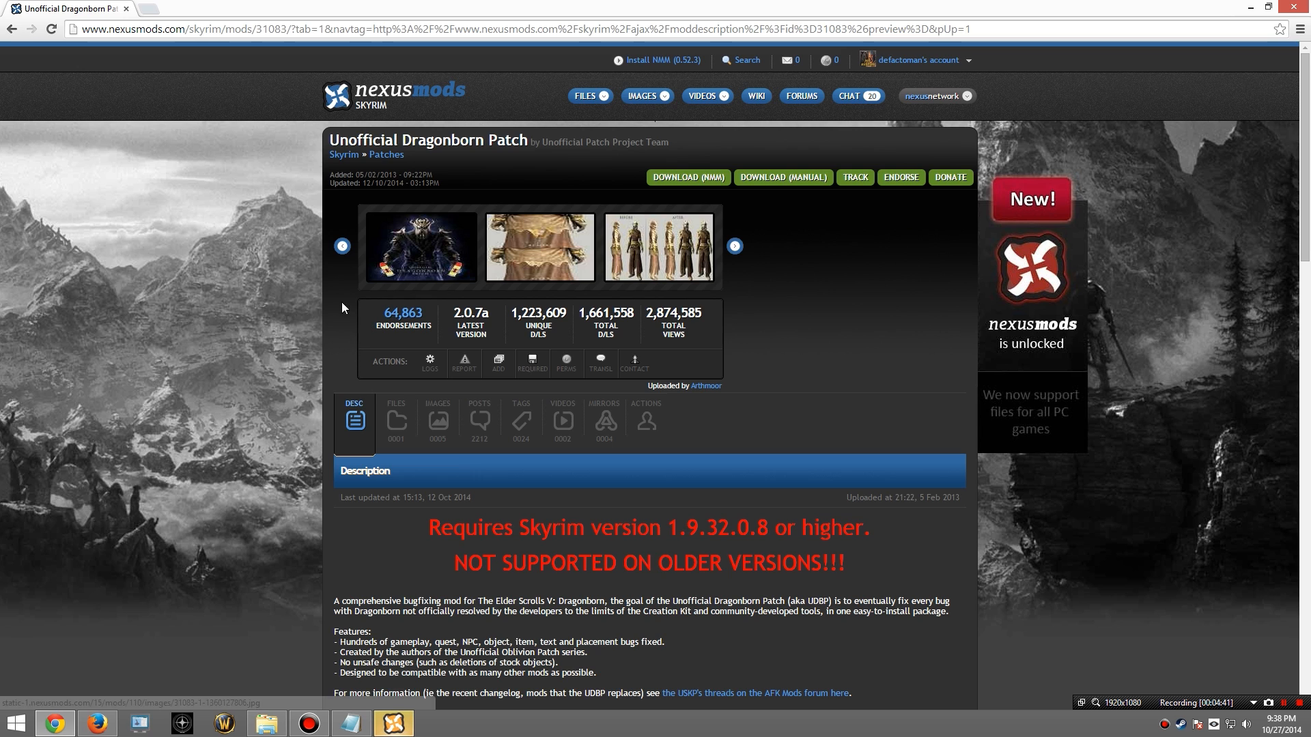
pyautogui.click(754, 63)
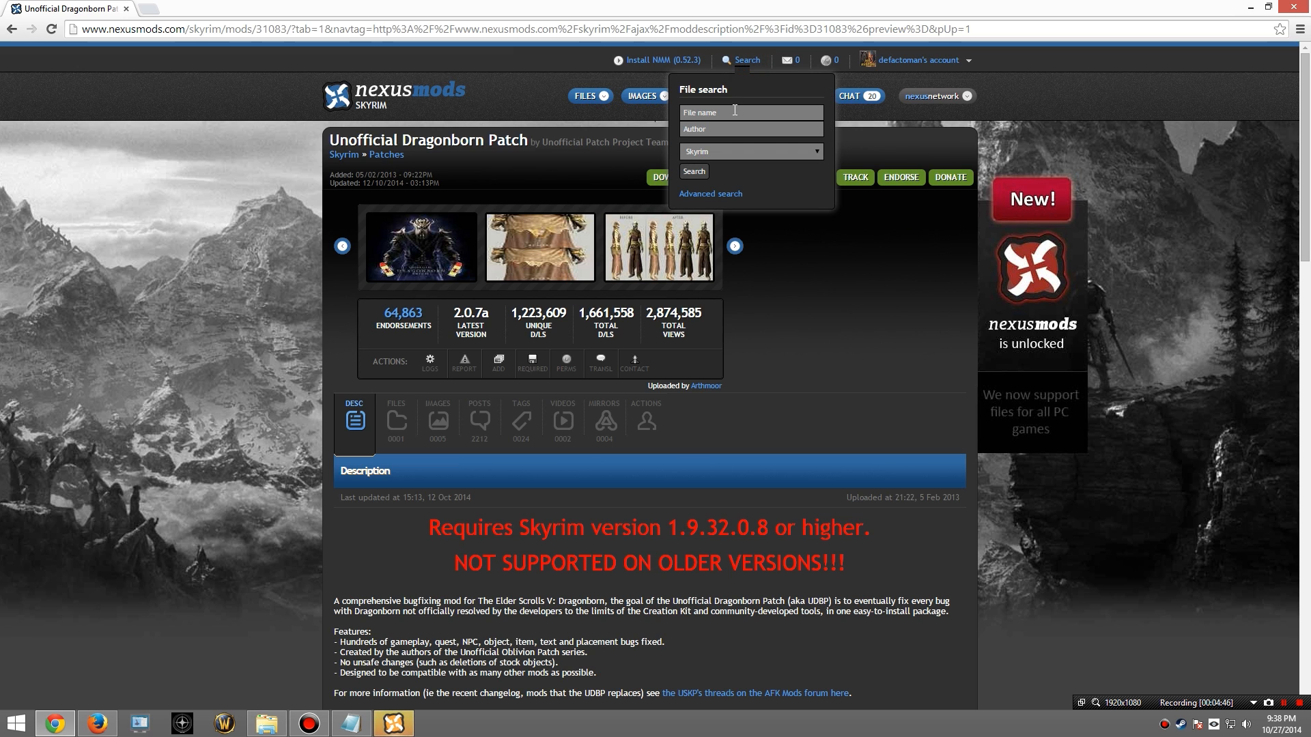
pyautogui.click(734, 111)
pyautogui.write('clothing and clutter')
pyautogui.press('Return')
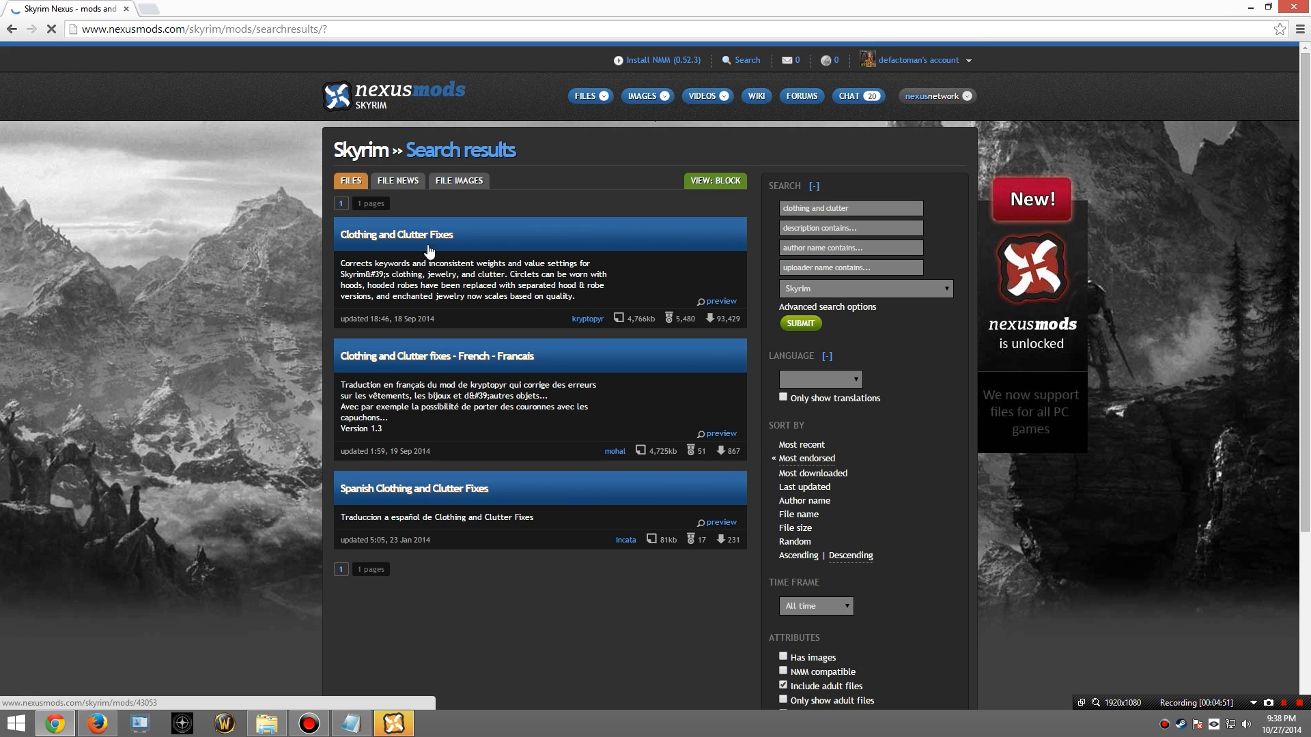
# Step: Open Clothing and Clutter Fixes and download its LEGENDARY version 1.3 main file with the mod manager
pyautogui.click(428, 249)
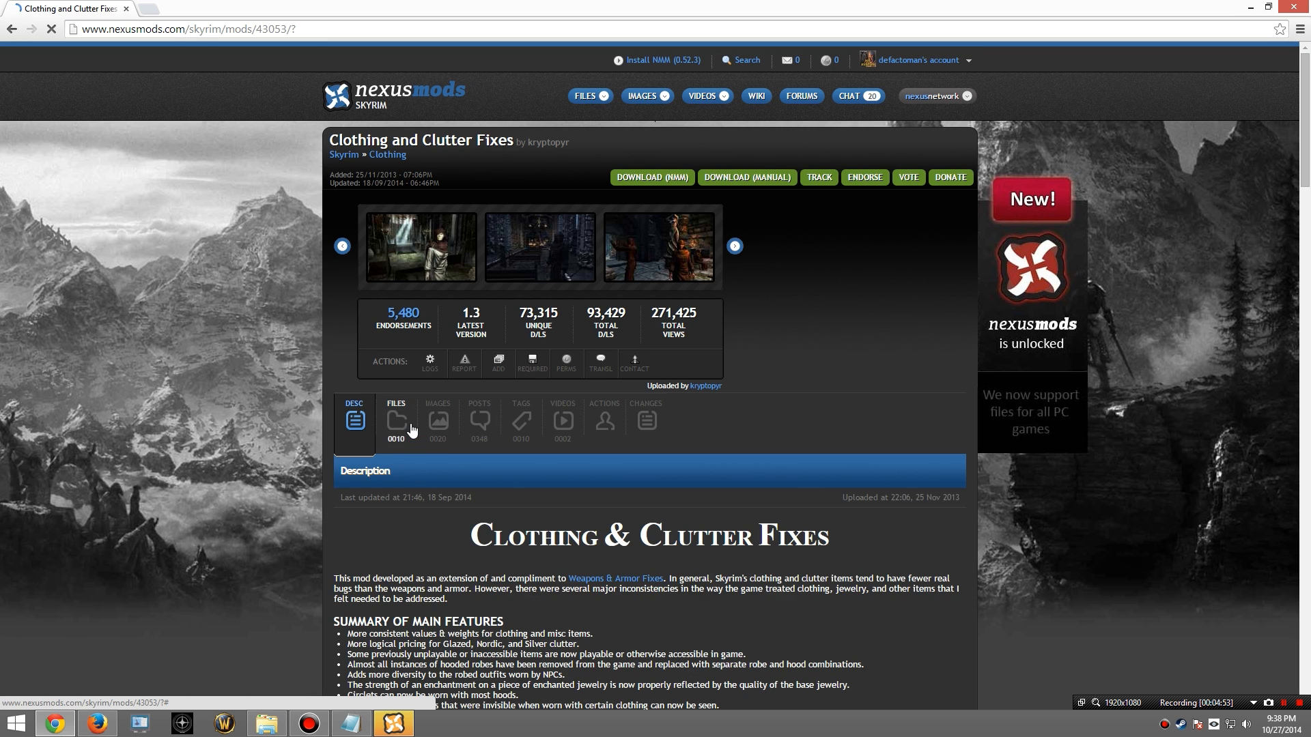
pyautogui.click(411, 426)
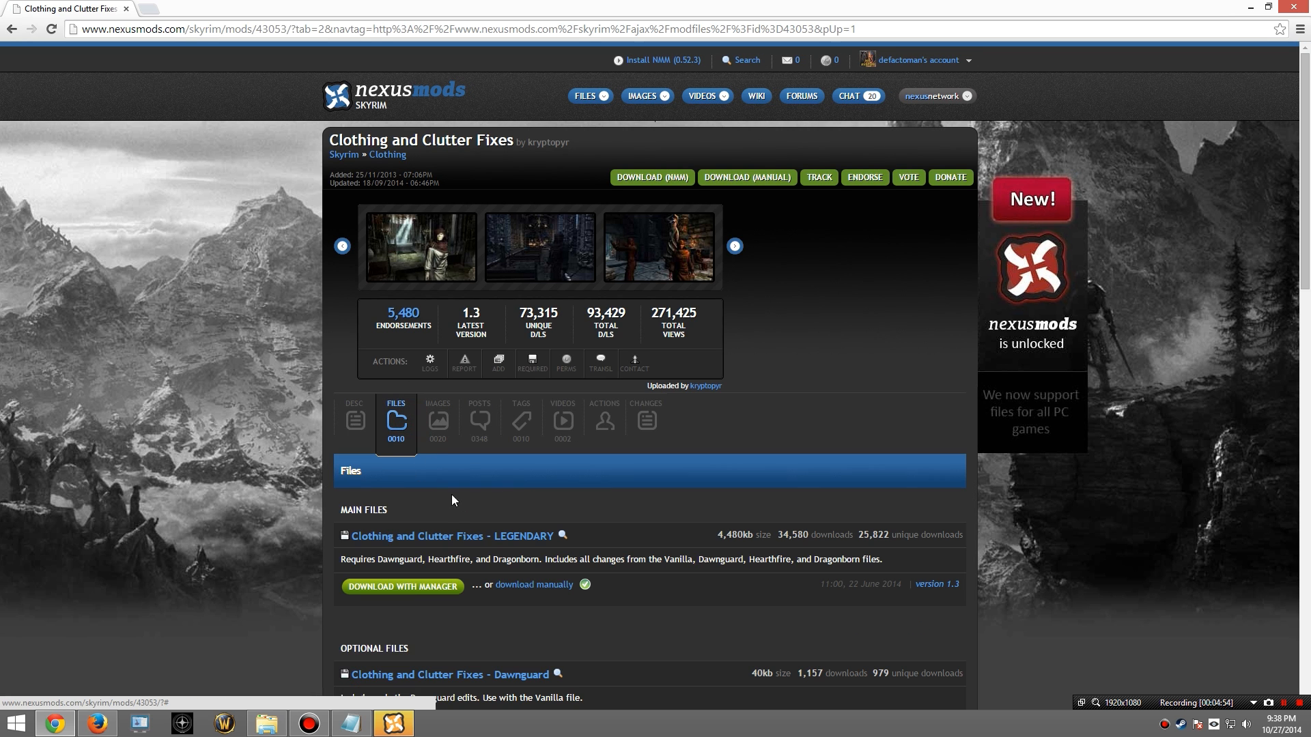
pyautogui.click(413, 587)
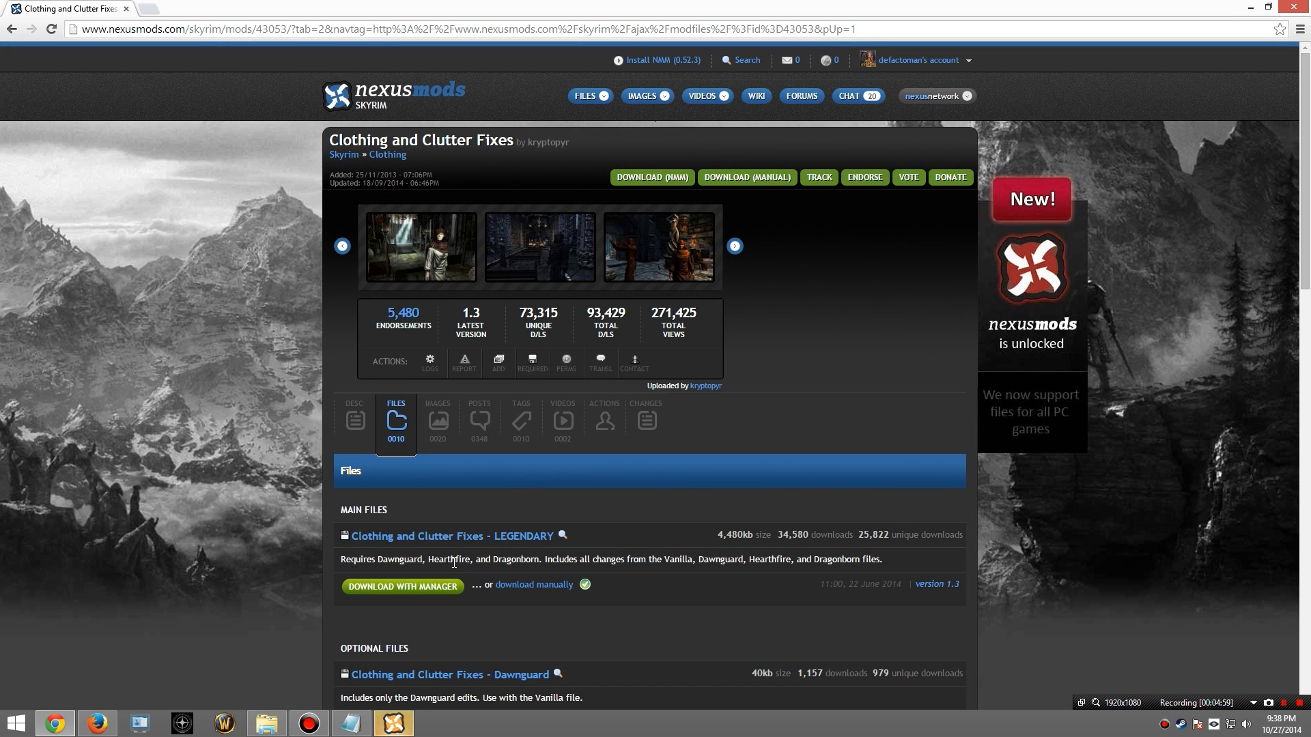
pyautogui.moveTo(428, 559); pyautogui.dragTo(469, 563)
# Step: Search the Skyrim mod files for "weapon and armor fixes" and open the original Weapons and Armor Fixes mod
pyautogui.click(746, 60)
pyautogui.click(729, 113)
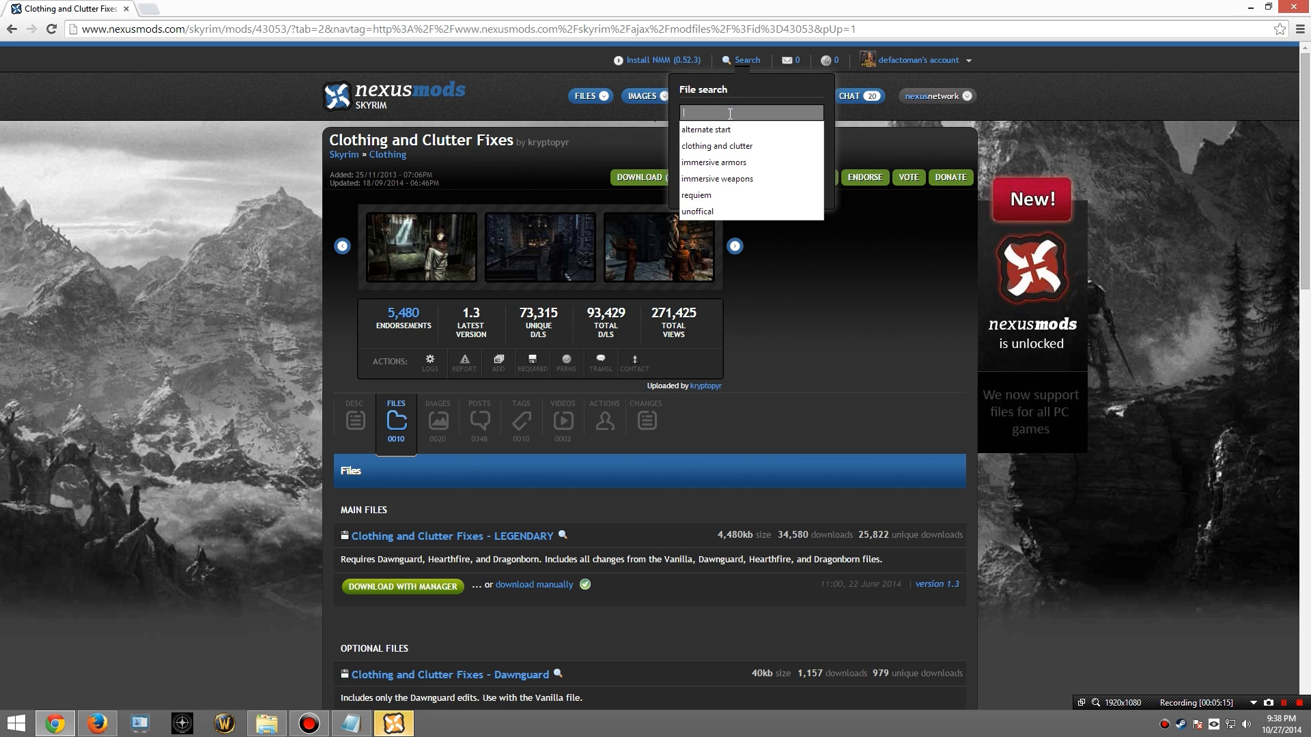
pyautogui.write('weapon and armor fixes')
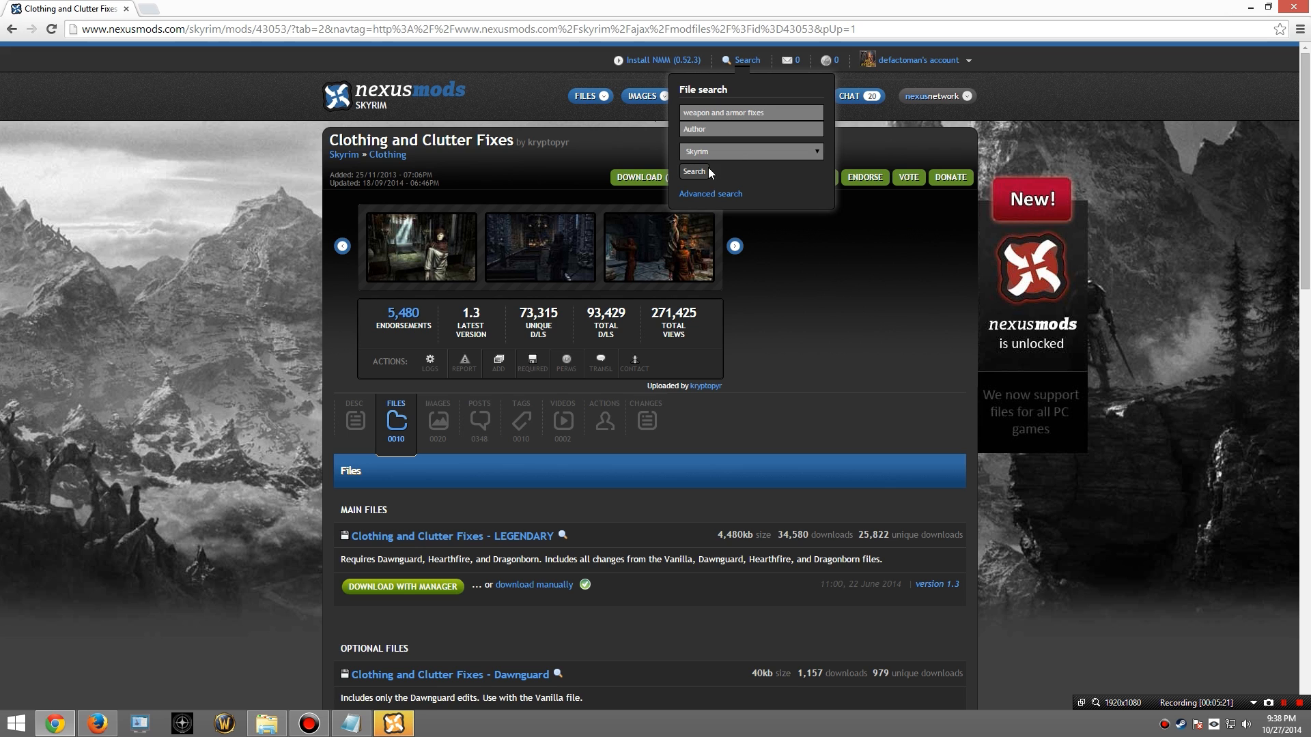
pyautogui.click(703, 170)
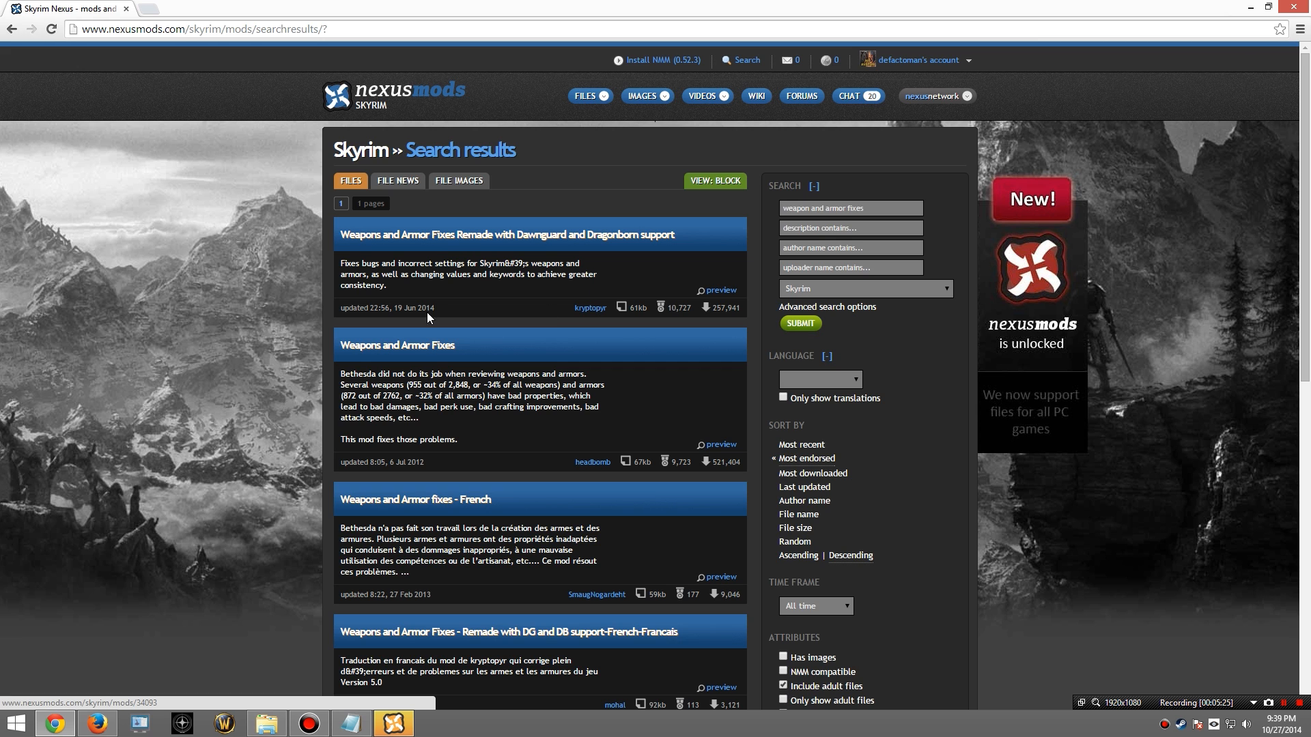
pyautogui.click(416, 346)
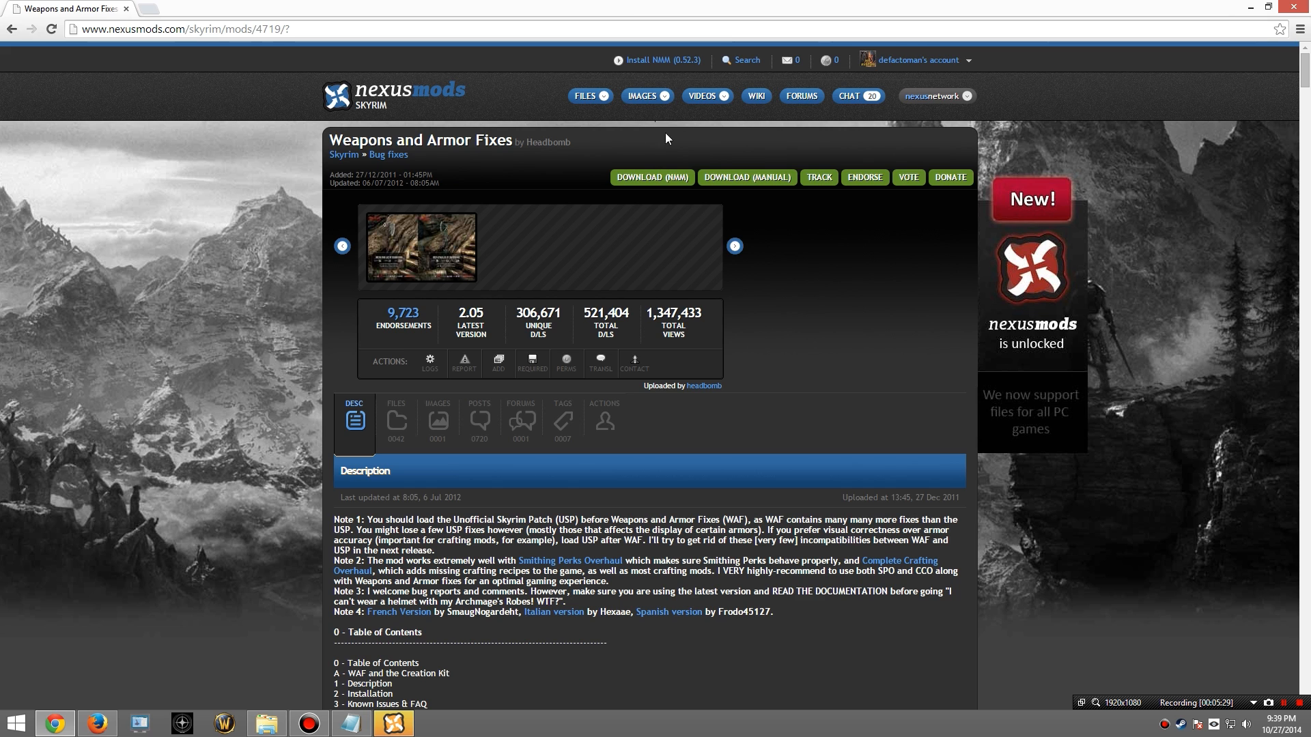
# Step: Search Google for "weapons and armor fixes redone"
pyautogui.hotkey('ctrl', 'l')
pyautogui.write('weapo')
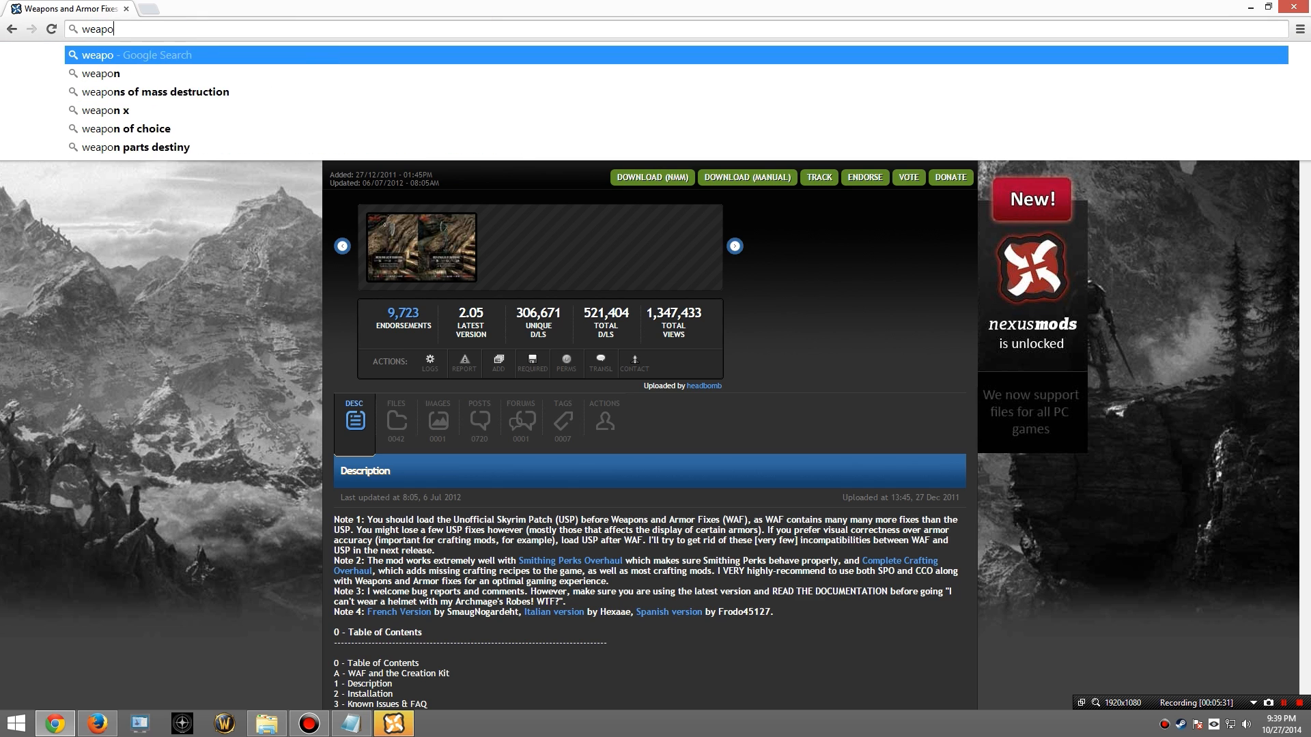
pyautogui.write('ns and armor fixe')
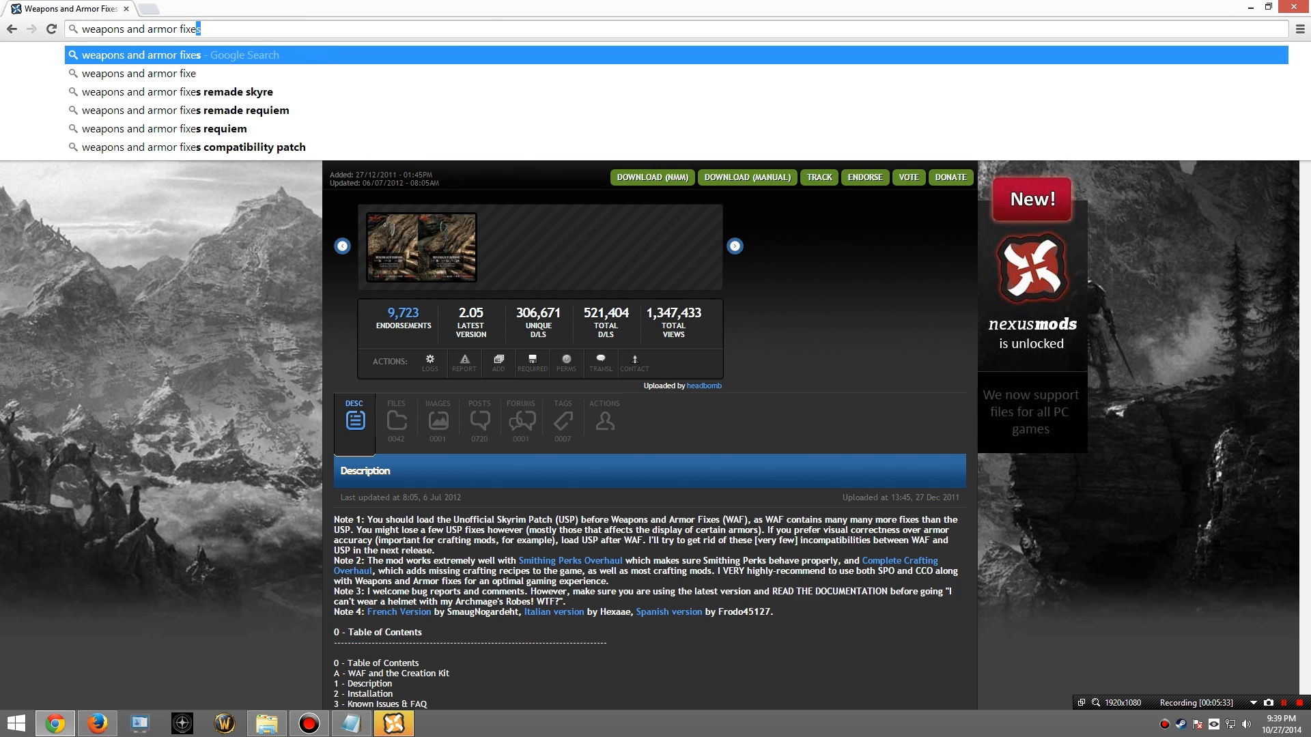
pyautogui.write('s remad')
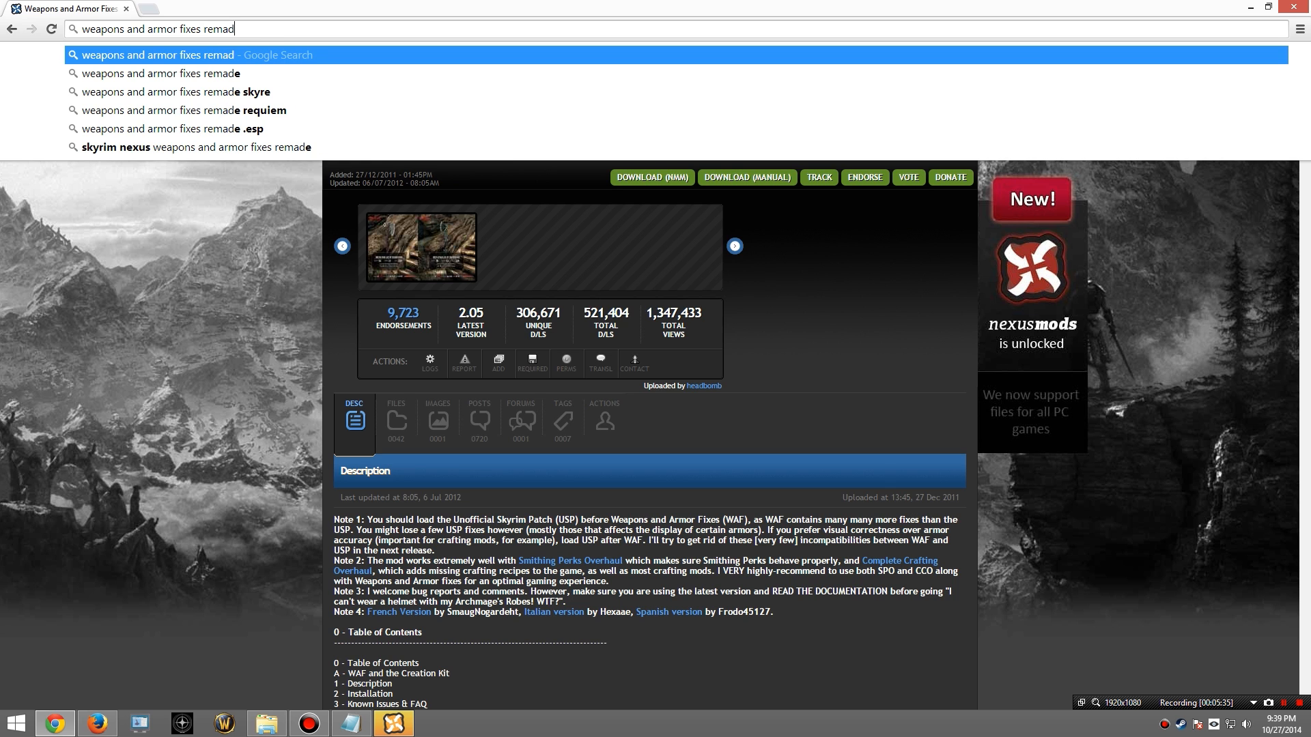
pyautogui.press('BackSpace')
pyautogui.press('BackSpace')
pyautogui.press('BackSpace')
pyautogui.write('done')
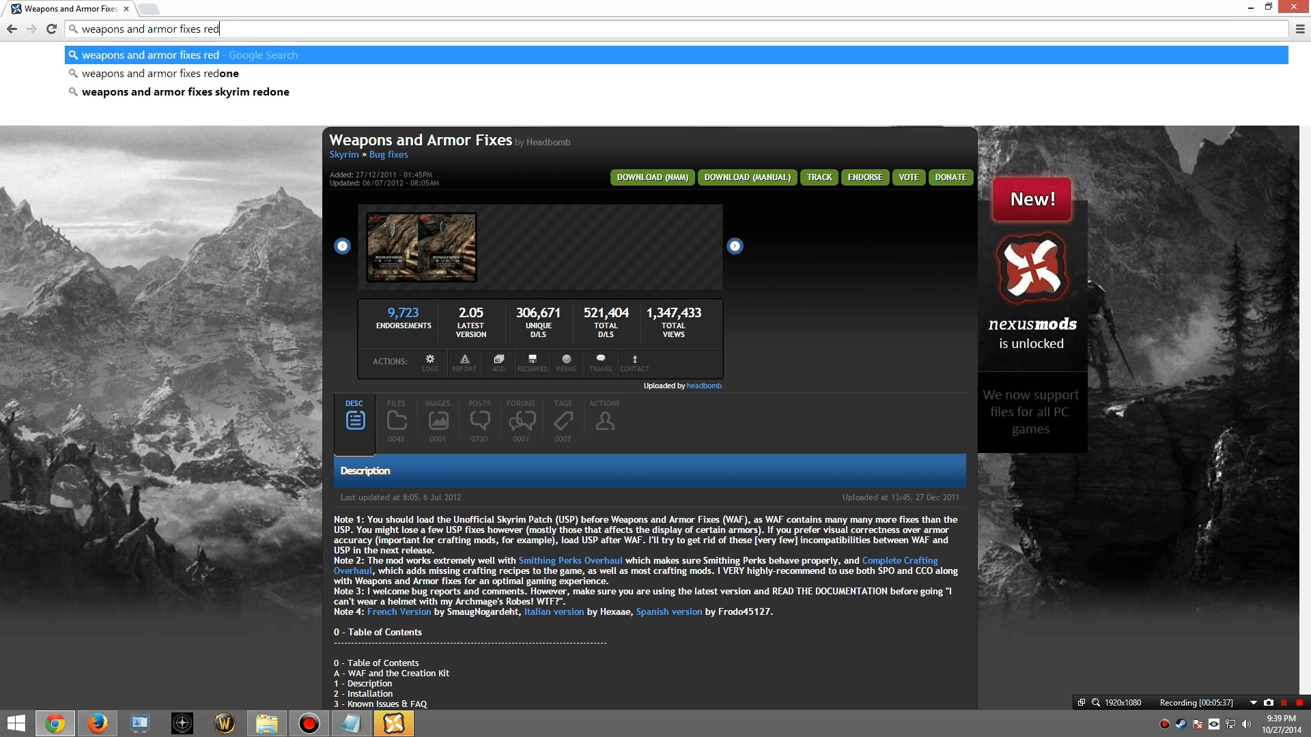
pyautogui.press('Return')
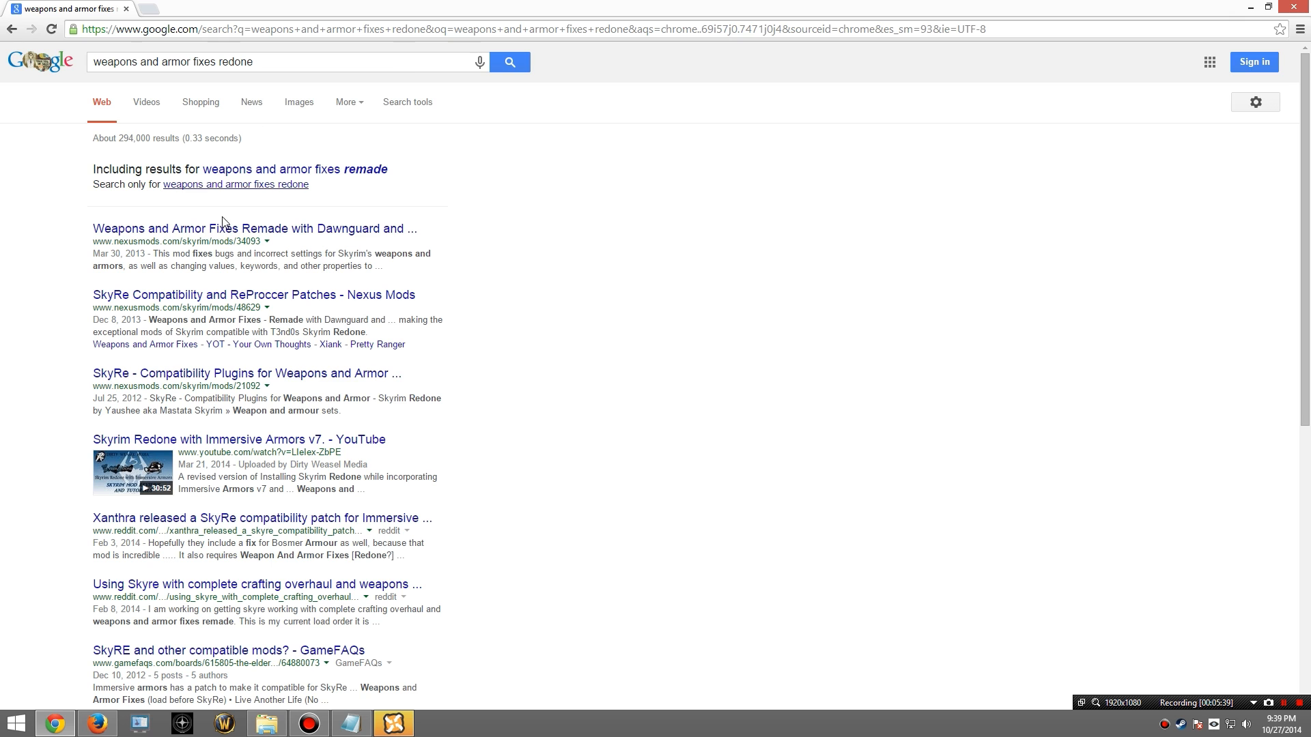
# Step: Open Weapons and Armor Fixes Remade with Dawnguard and Dragonborn support and download its version 5.0 main file with the mod manager
pyautogui.click(222, 229)
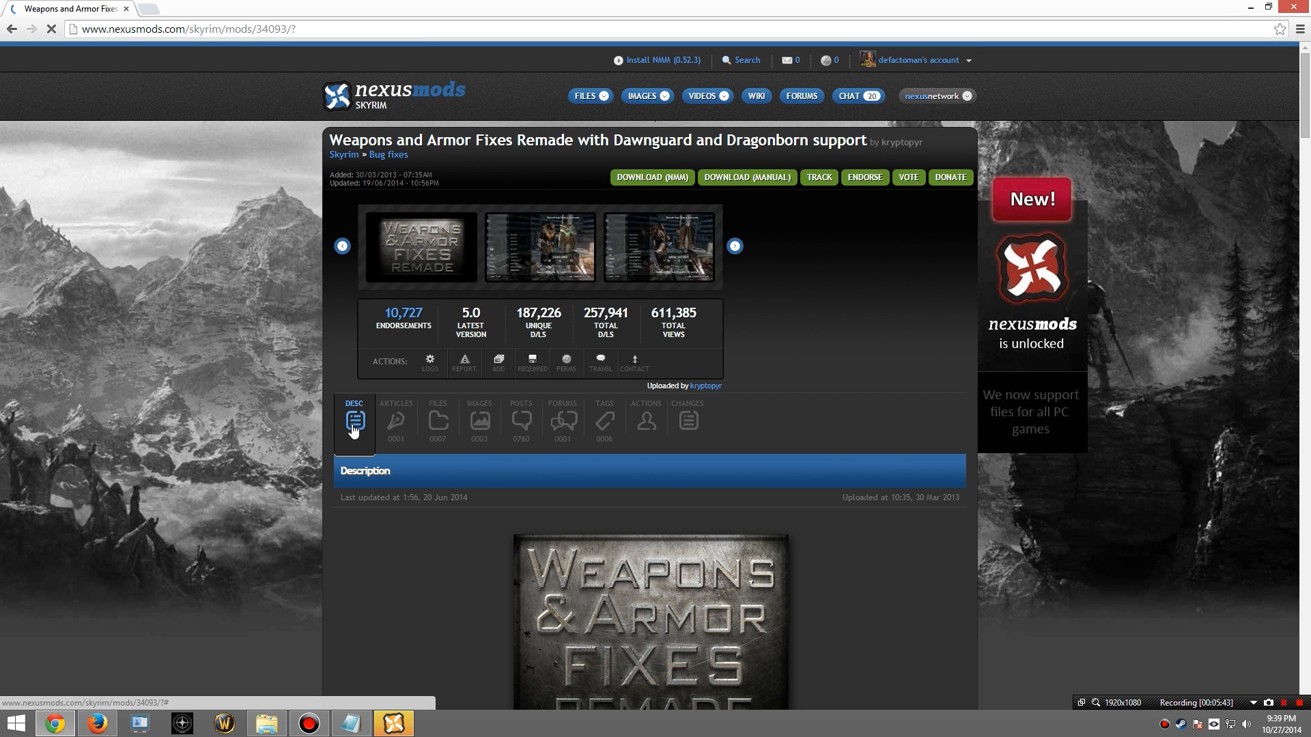
pyautogui.click(428, 427)
pyautogui.scroll(-1, 410, 477)
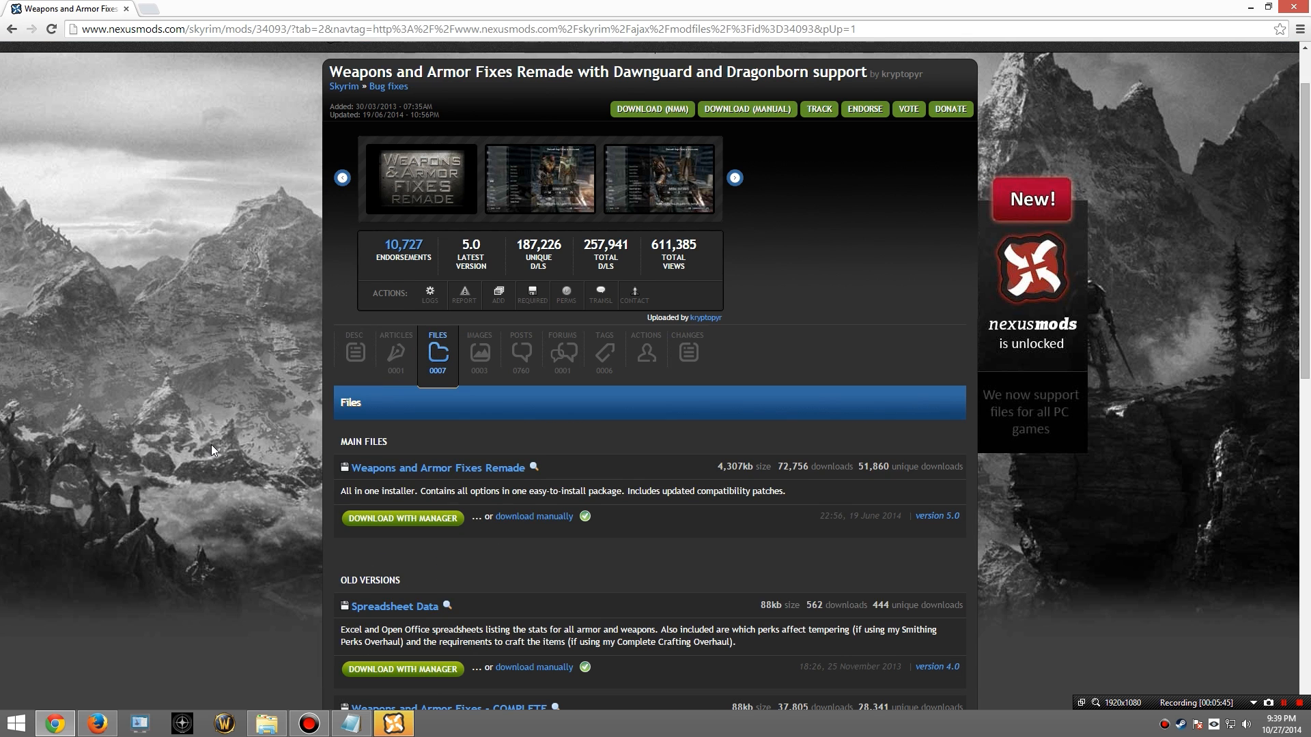
pyautogui.click(401, 520)
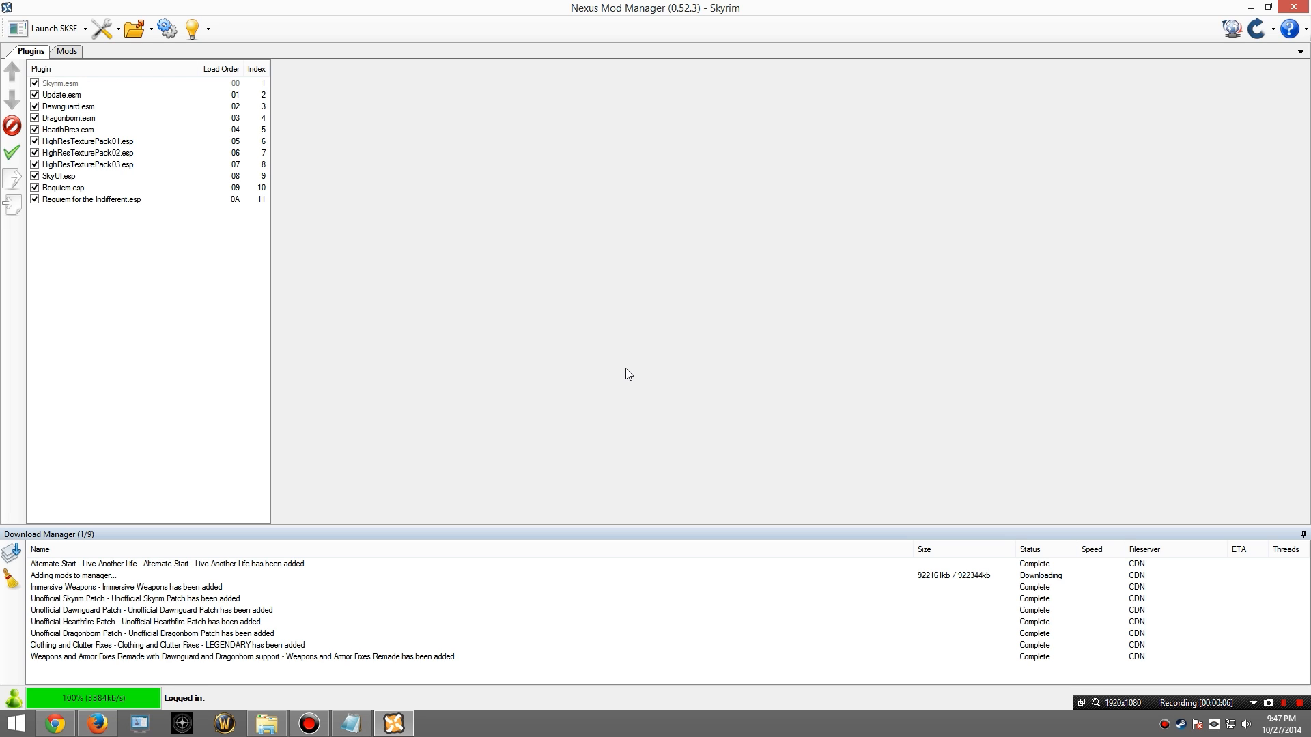
# Step: View the list of added mods in Nexus Mod Manager and switch back to the Skyrim Nexus page in the browser
pyautogui.click(69, 53)
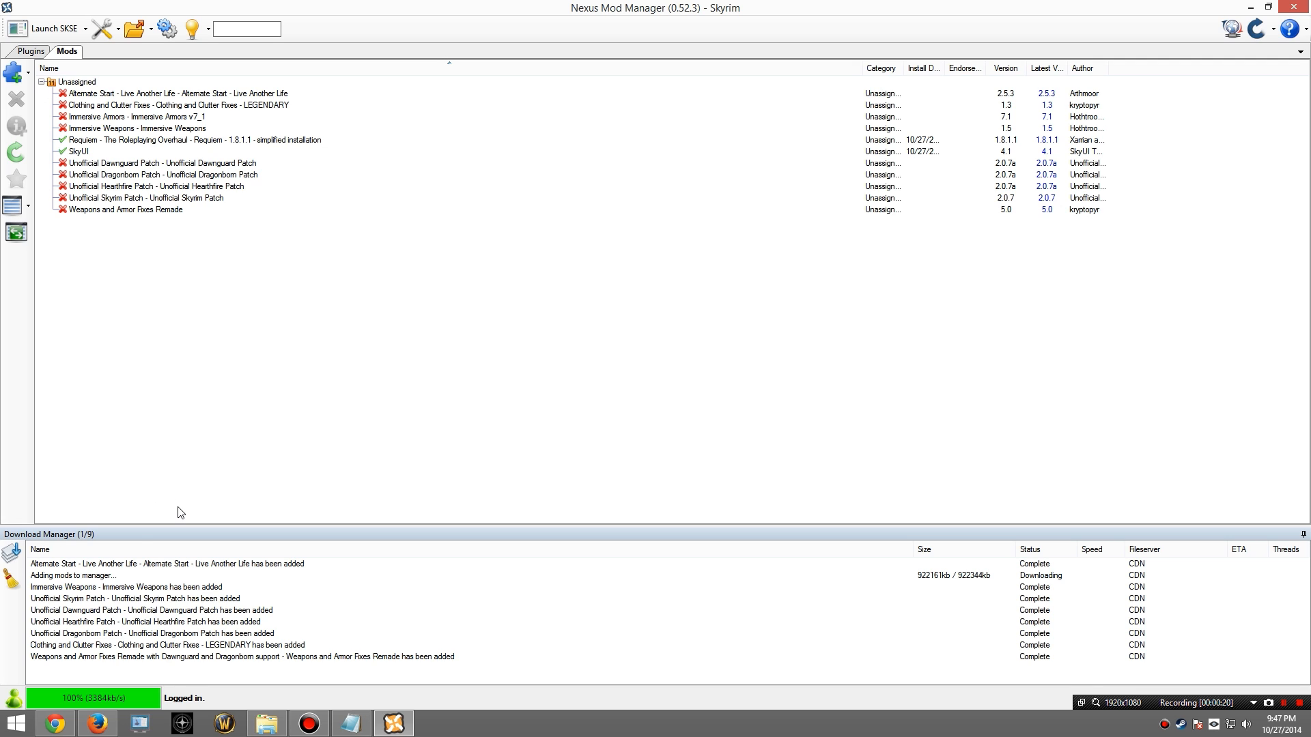
pyautogui.moveTo(68, 724)
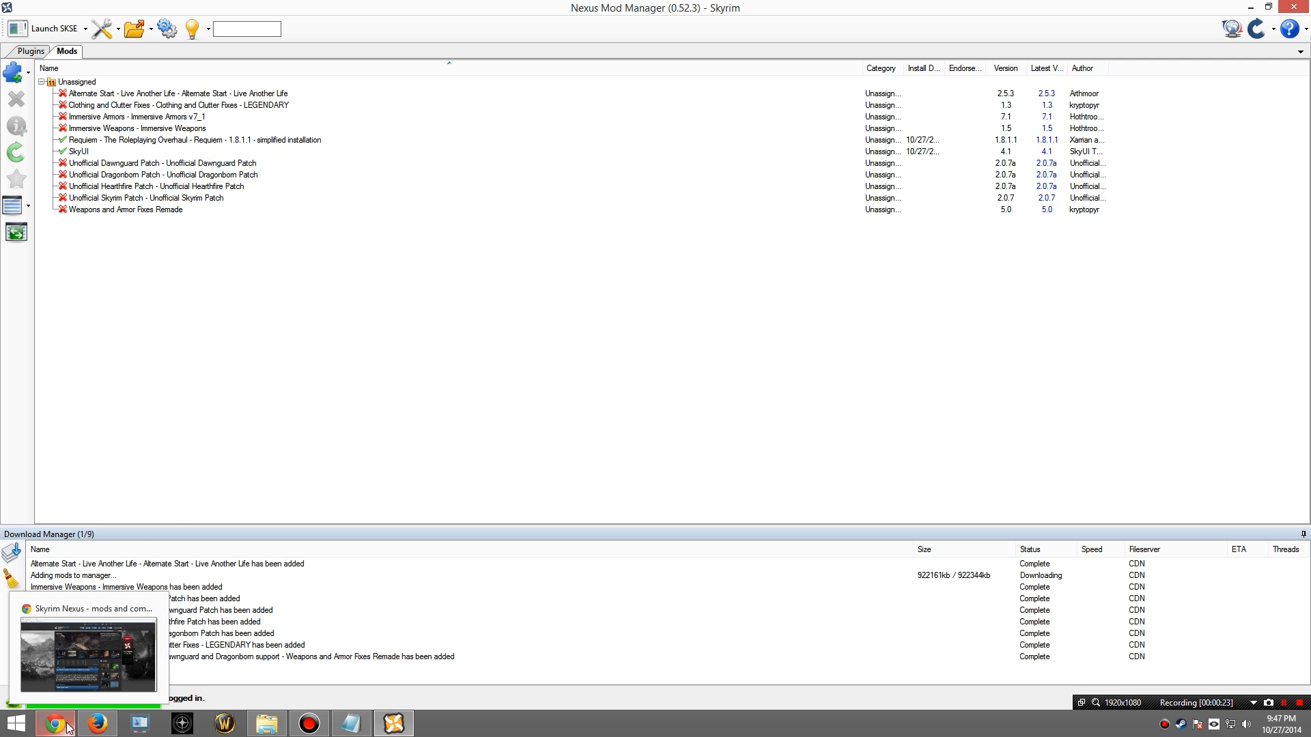
pyautogui.click(60, 676)
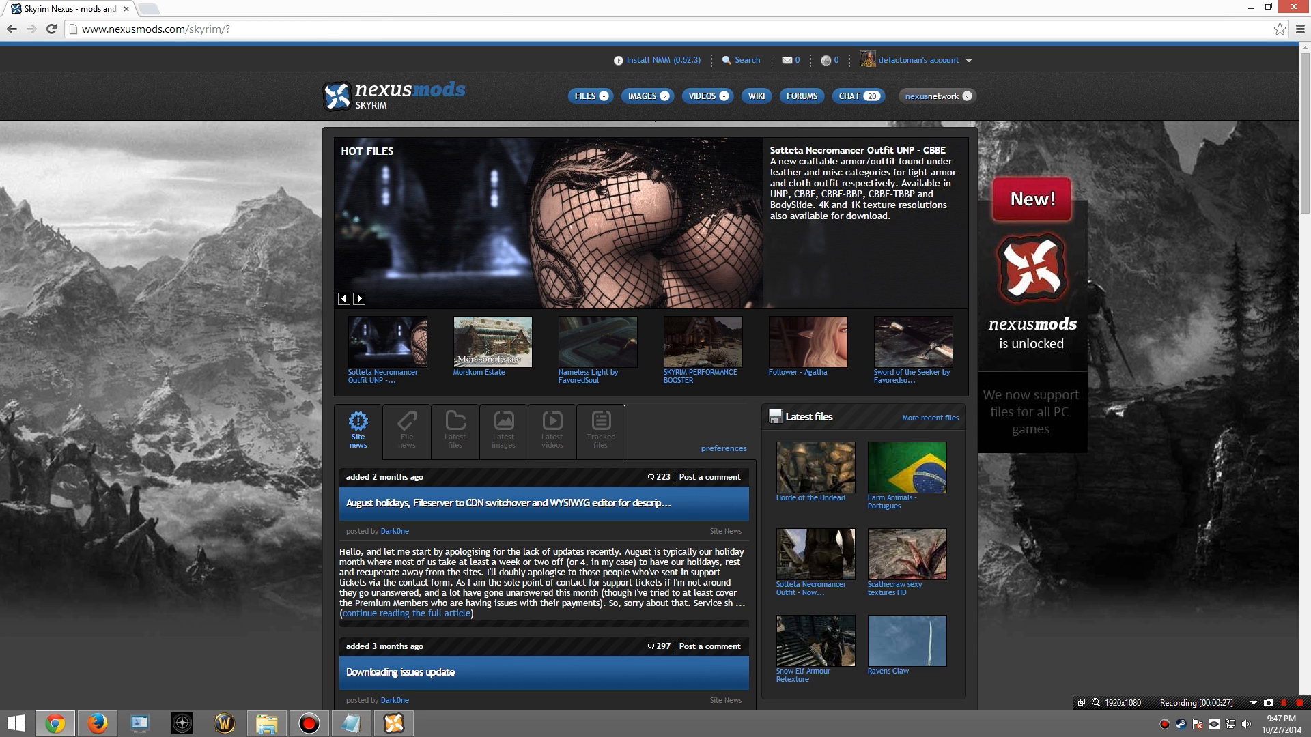
# Step: Search Google for "immersive armors requiem 1.8" and open the More Requiem Patches mod on Skyrim Nexus
pyautogui.click(327, 30)
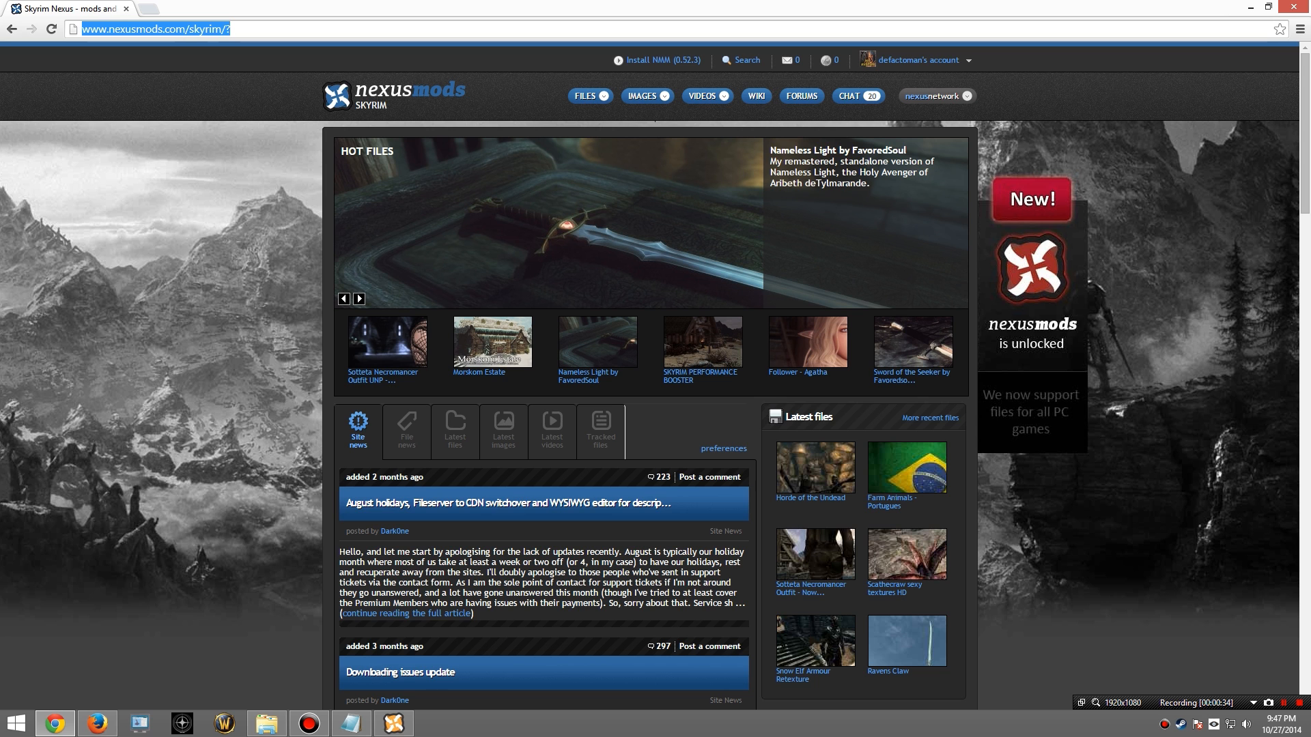
pyautogui.doubleClick(336, 15)
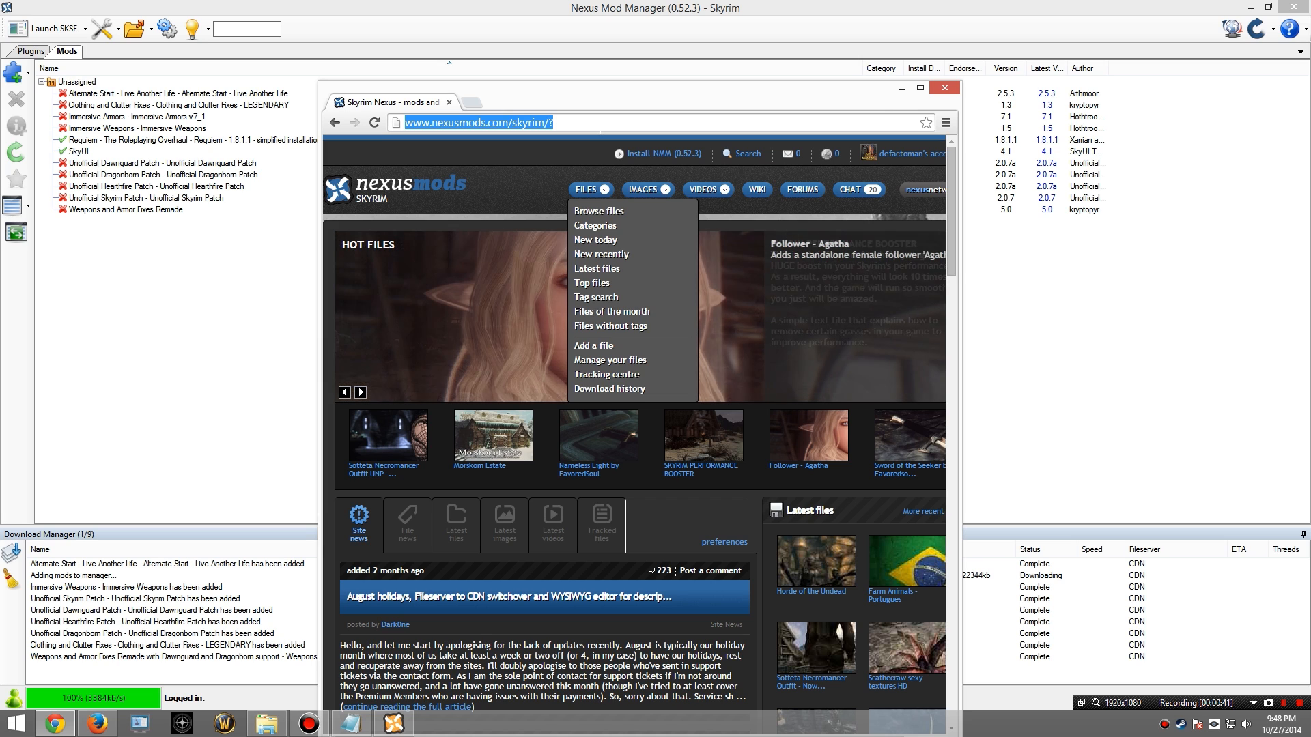
pyautogui.write('immersive armors req')
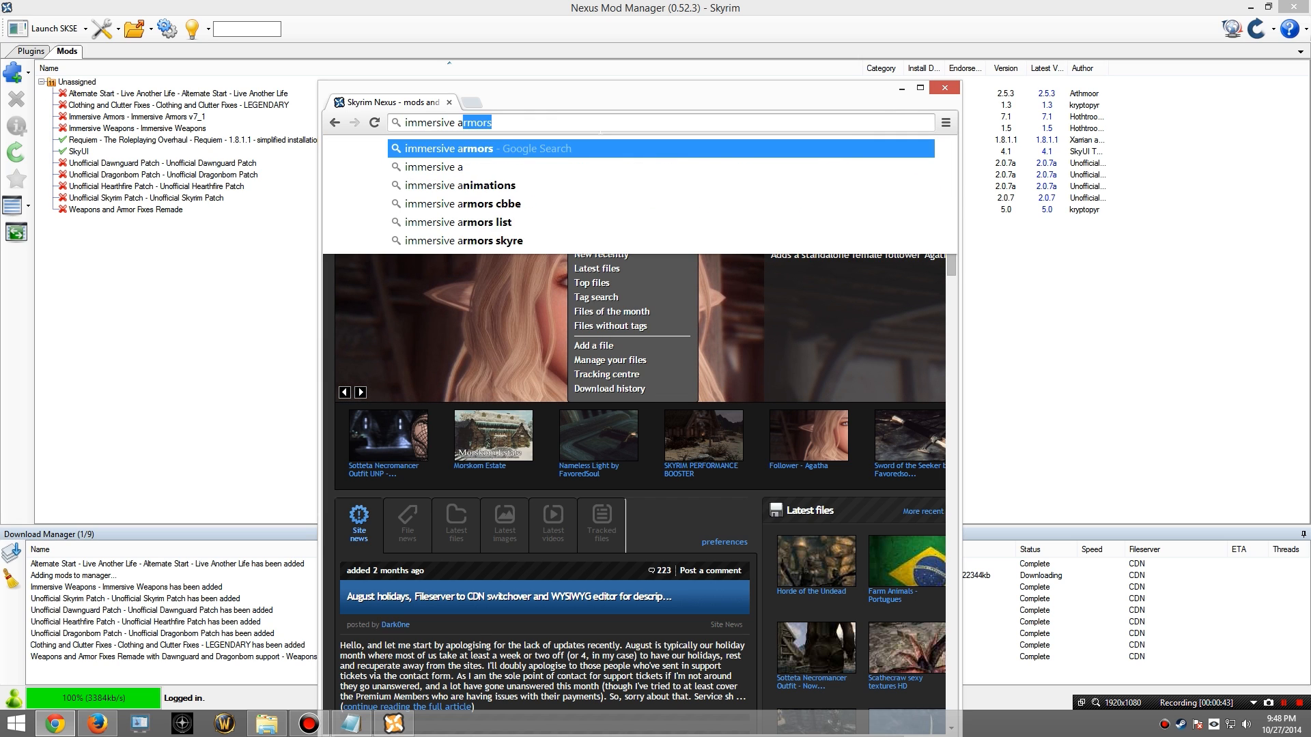
pyautogui.write('uiem 1.8')
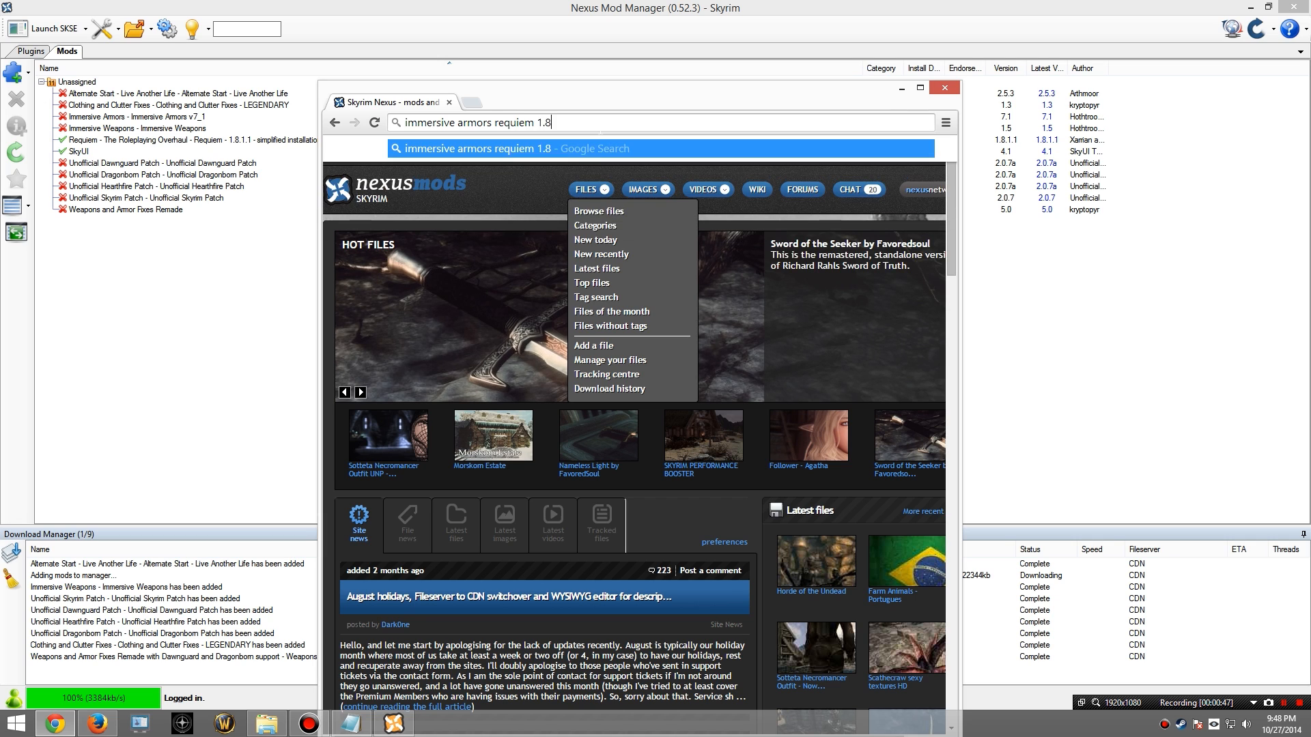
pyautogui.press('Return')
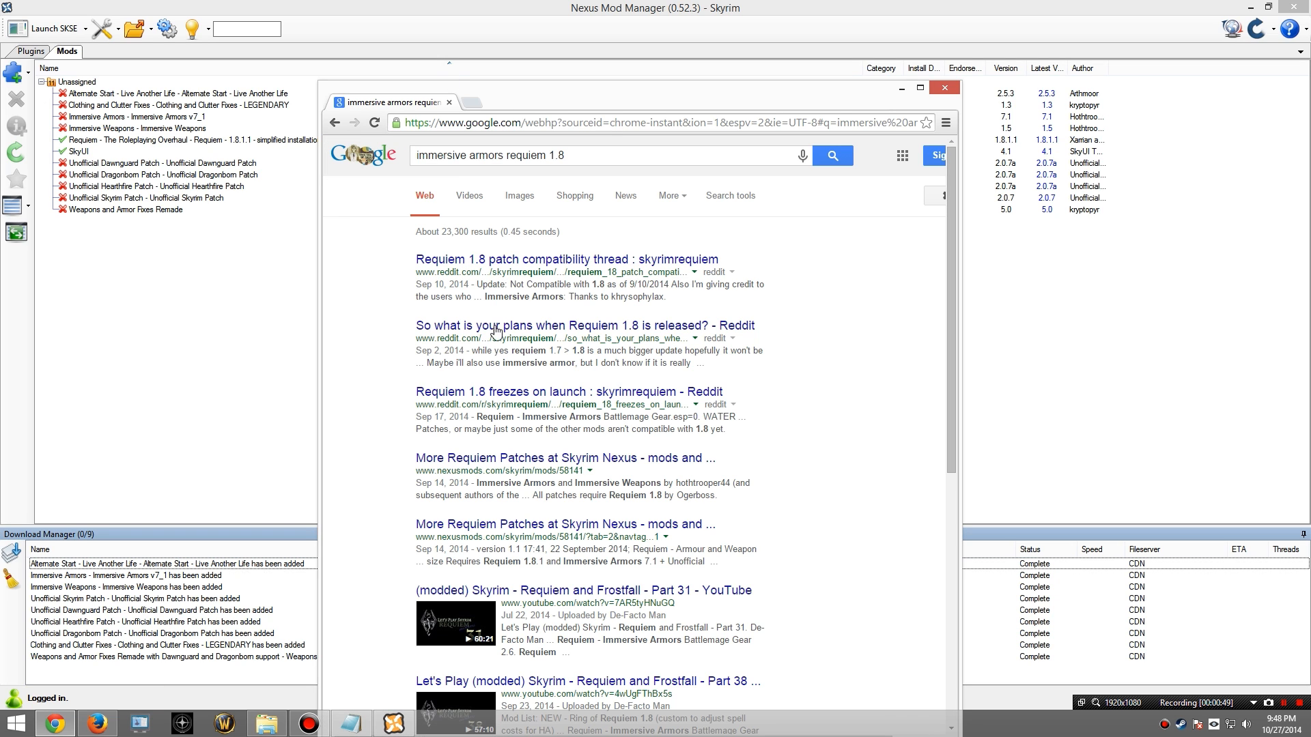
pyautogui.click(495, 460)
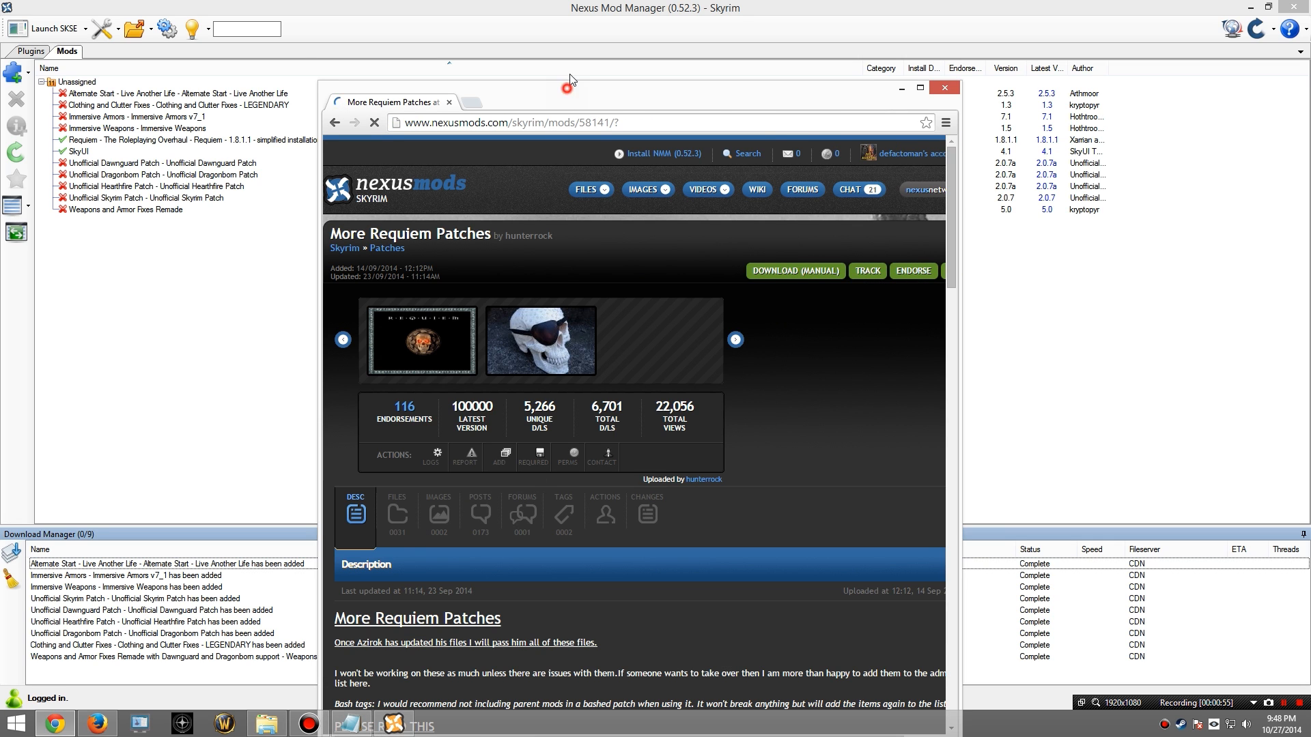
# Step: Maximize the browser window and open the list of files for More Requiem Patches
pyautogui.moveTo(567, 95); pyautogui.dragTo(569, 16)
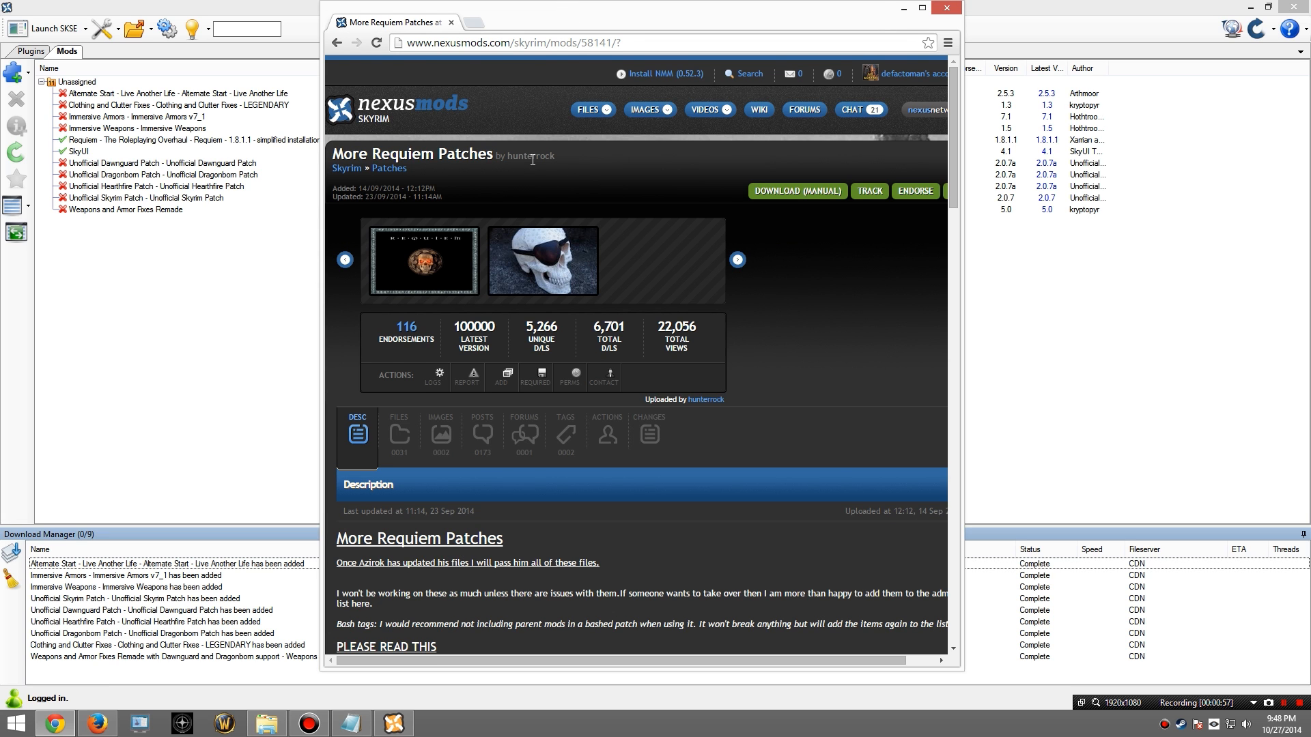
pyautogui.scroll(-1, 668, 308)
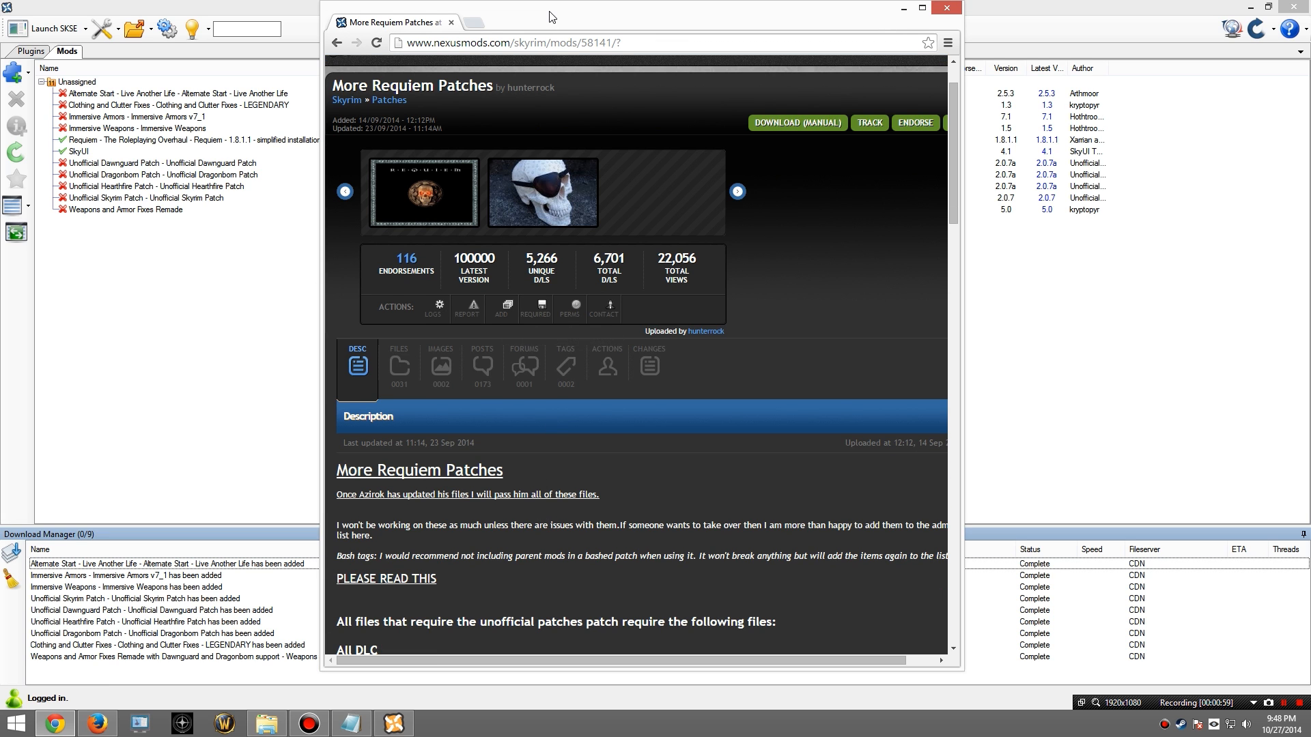
pyautogui.doubleClick(549, 11)
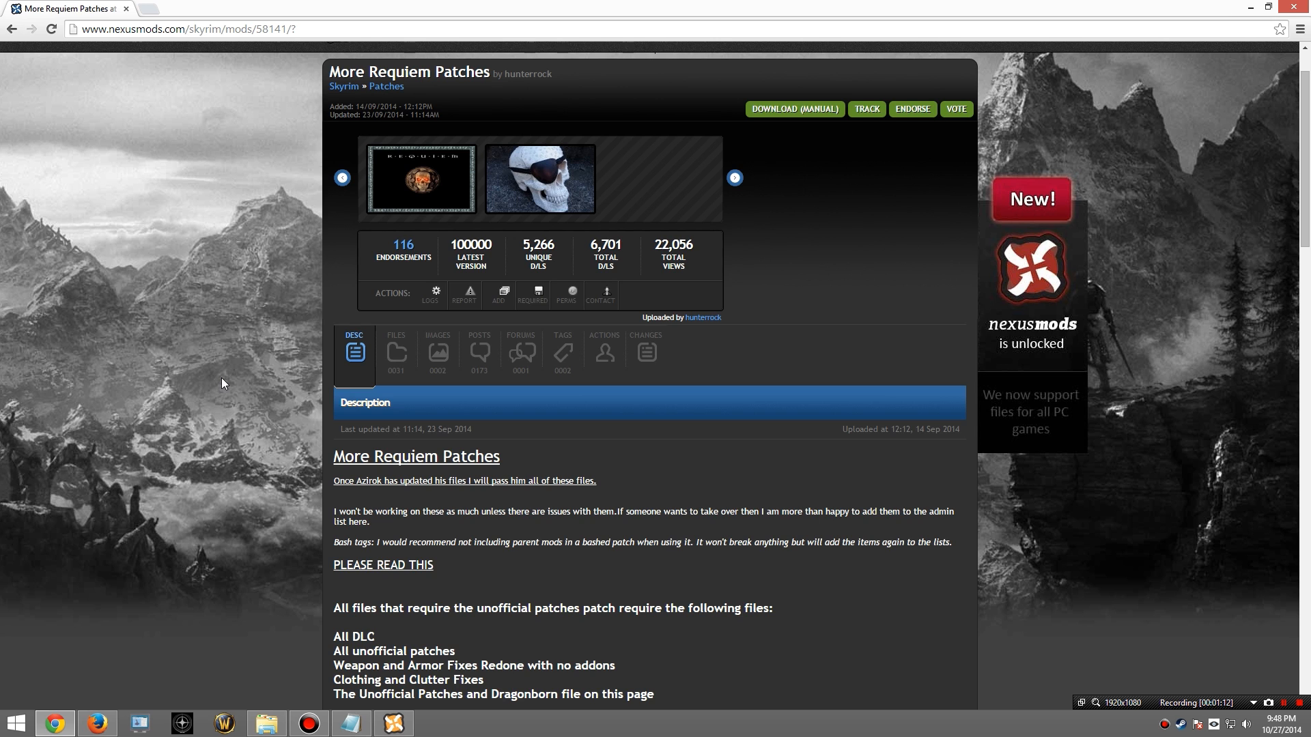
pyautogui.scroll(-1, 268, 382)
pyautogui.click(396, 283)
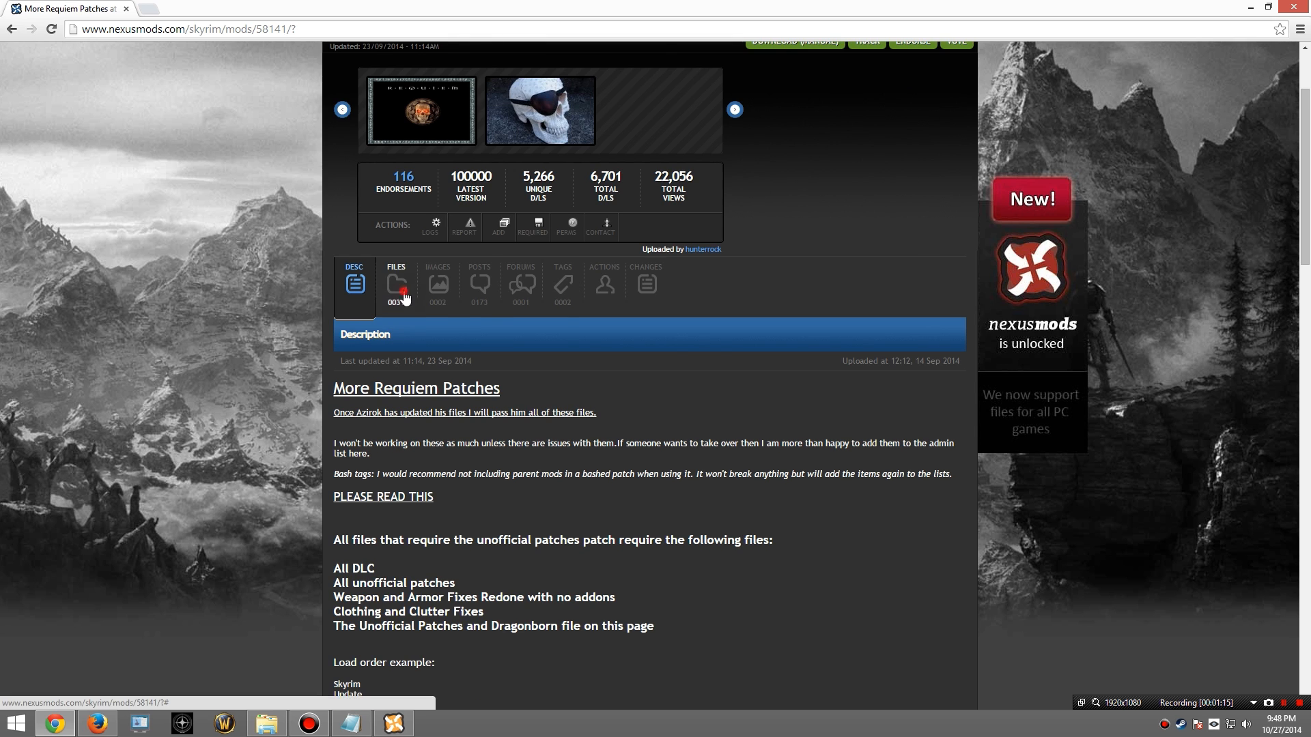
# Step: Download "Requiem - Immersive Weapons and Armor combined" with the mod manager, continuing past the required-files notice
pyautogui.scroll(-5, 260, 363)
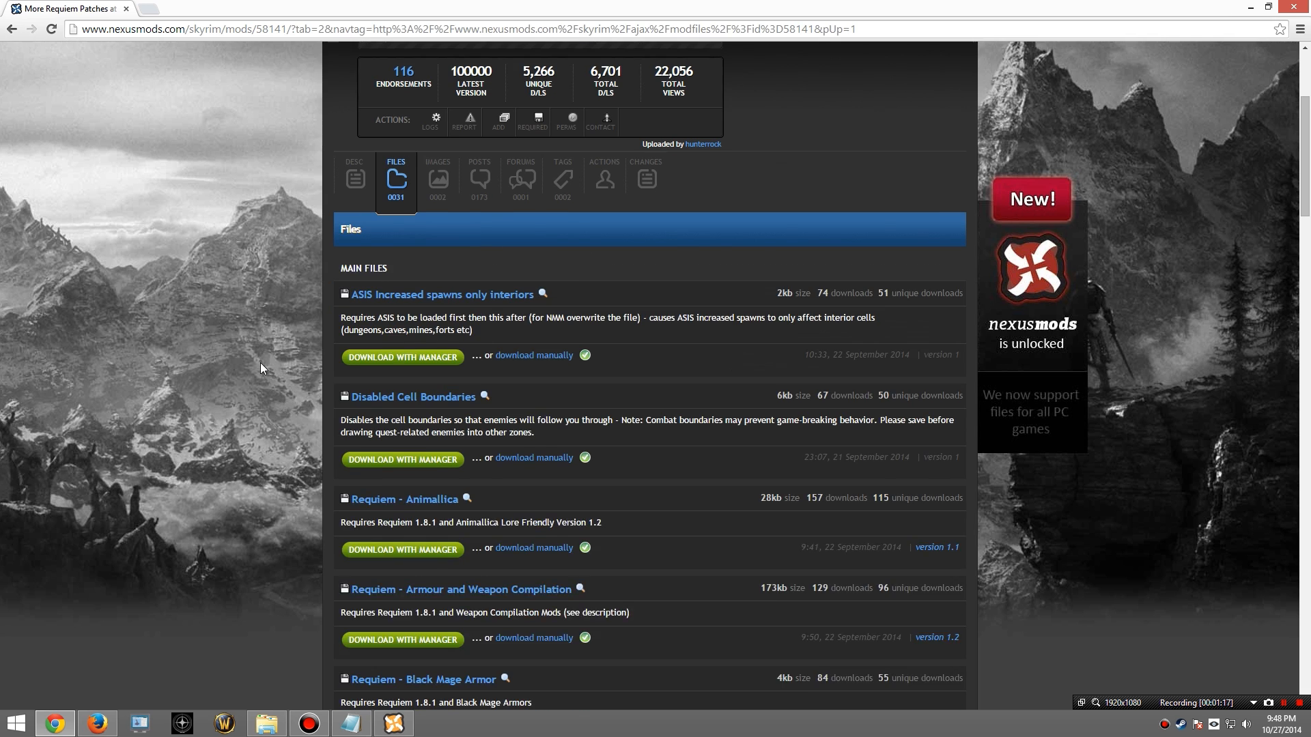
pyautogui.scroll(-6, 322, 359)
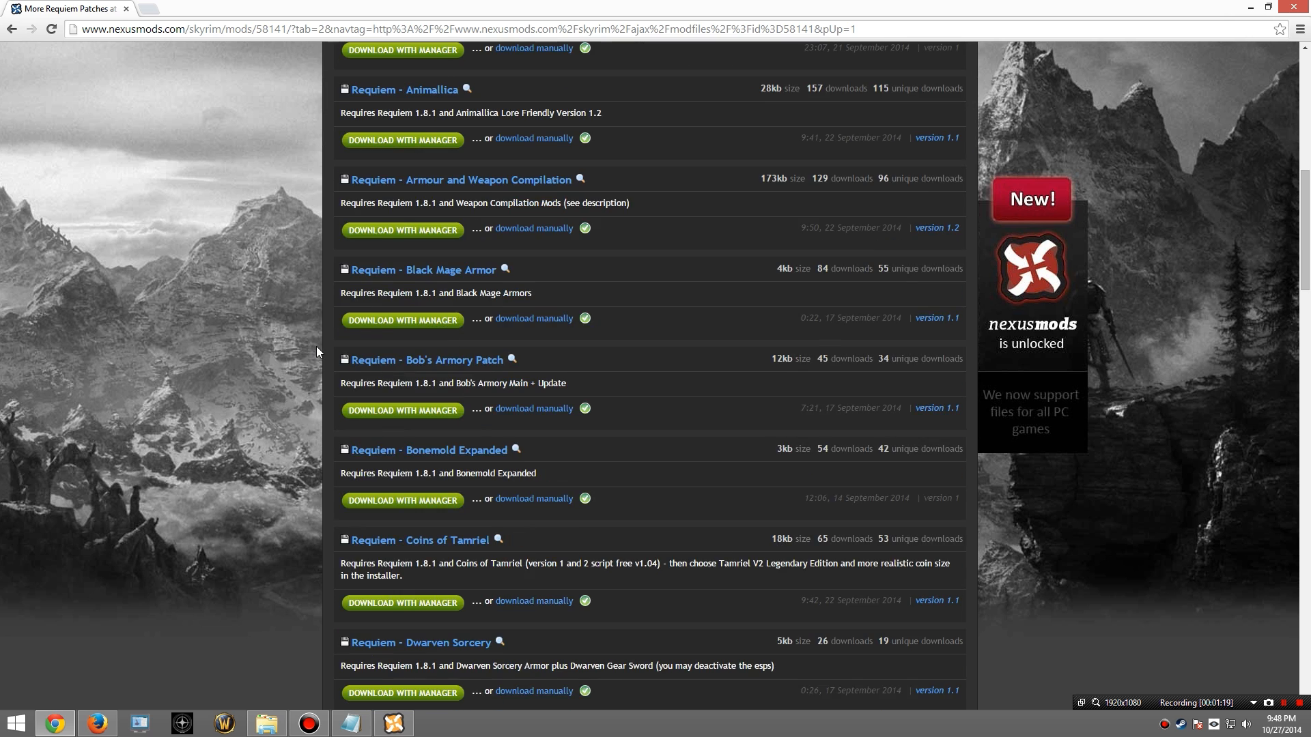
pyautogui.scroll(-6, 317, 352)
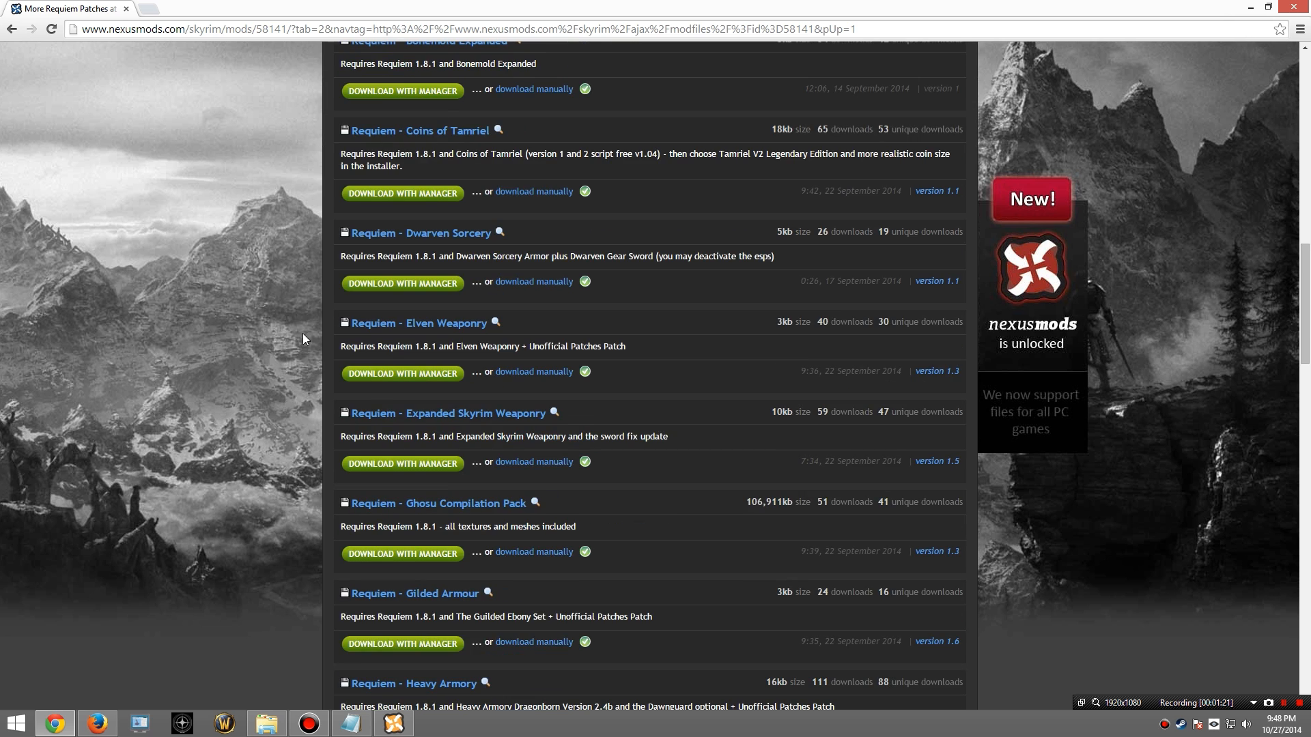
pyautogui.scroll(-4, 314, 369)
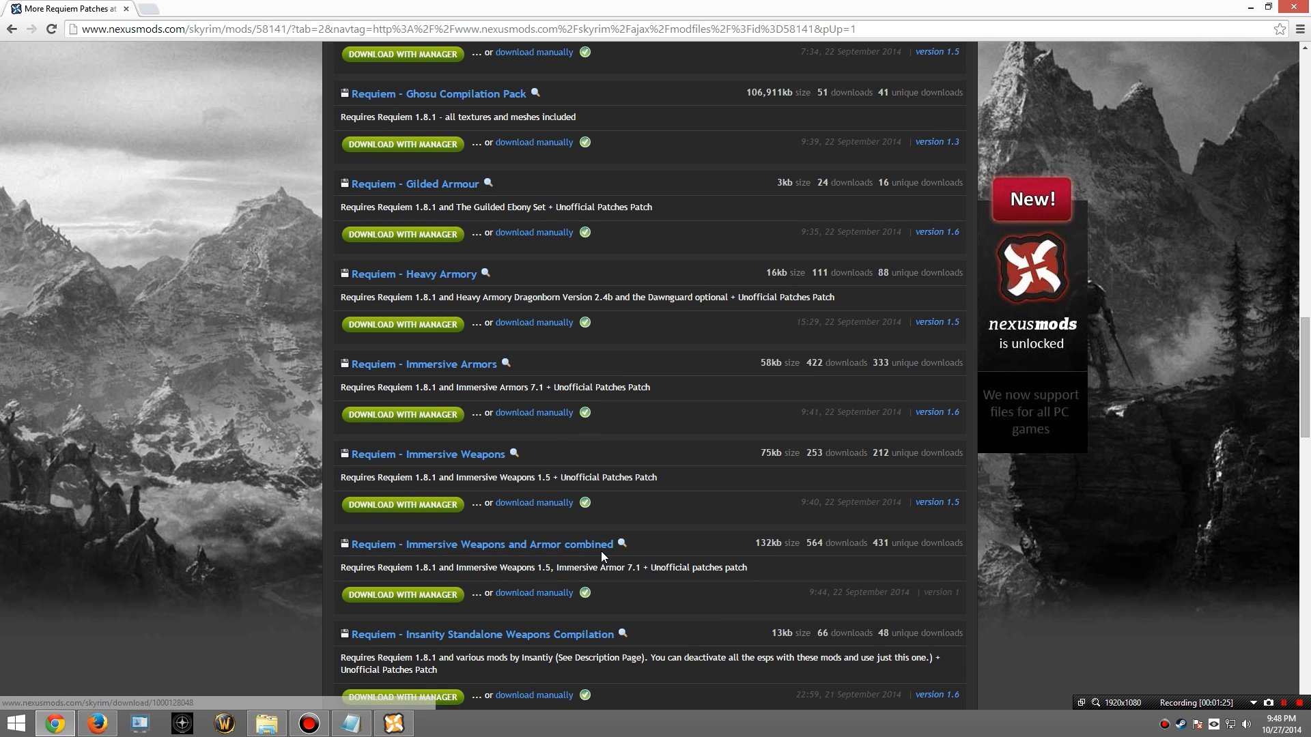
pyautogui.click(407, 594)
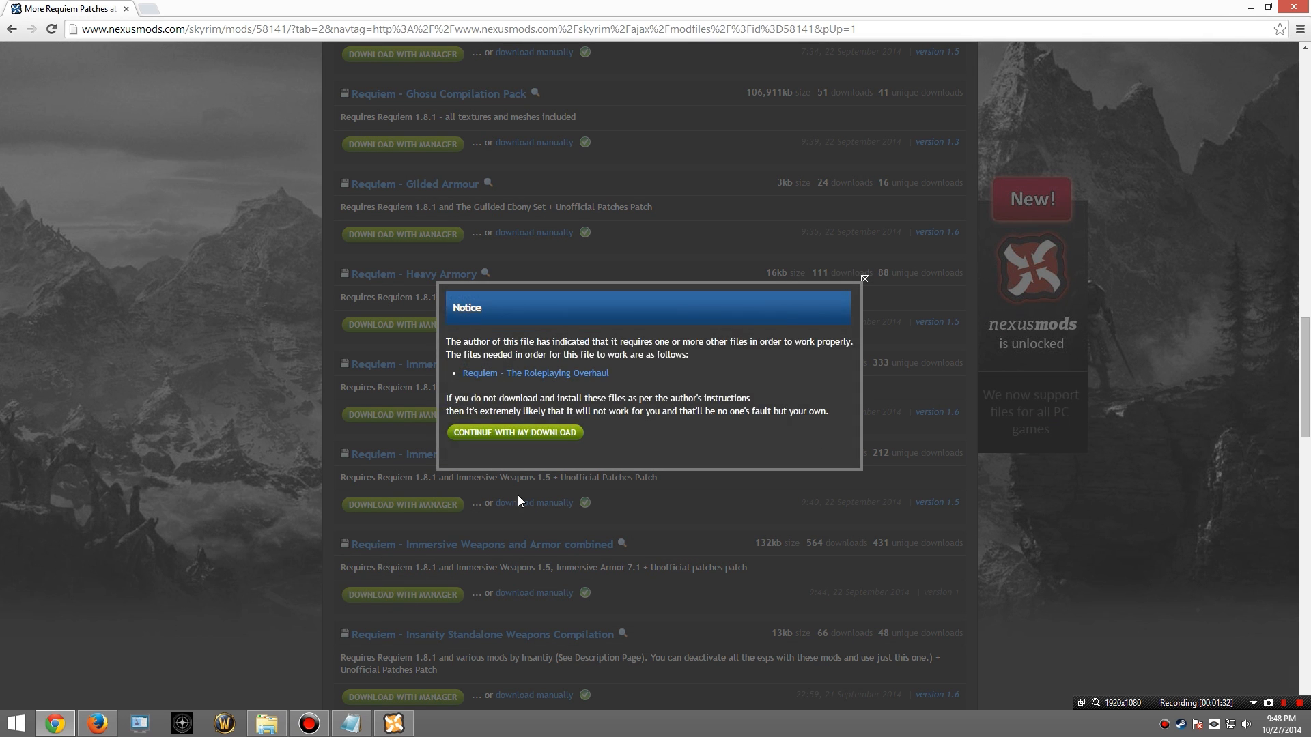
pyautogui.click(514, 432)
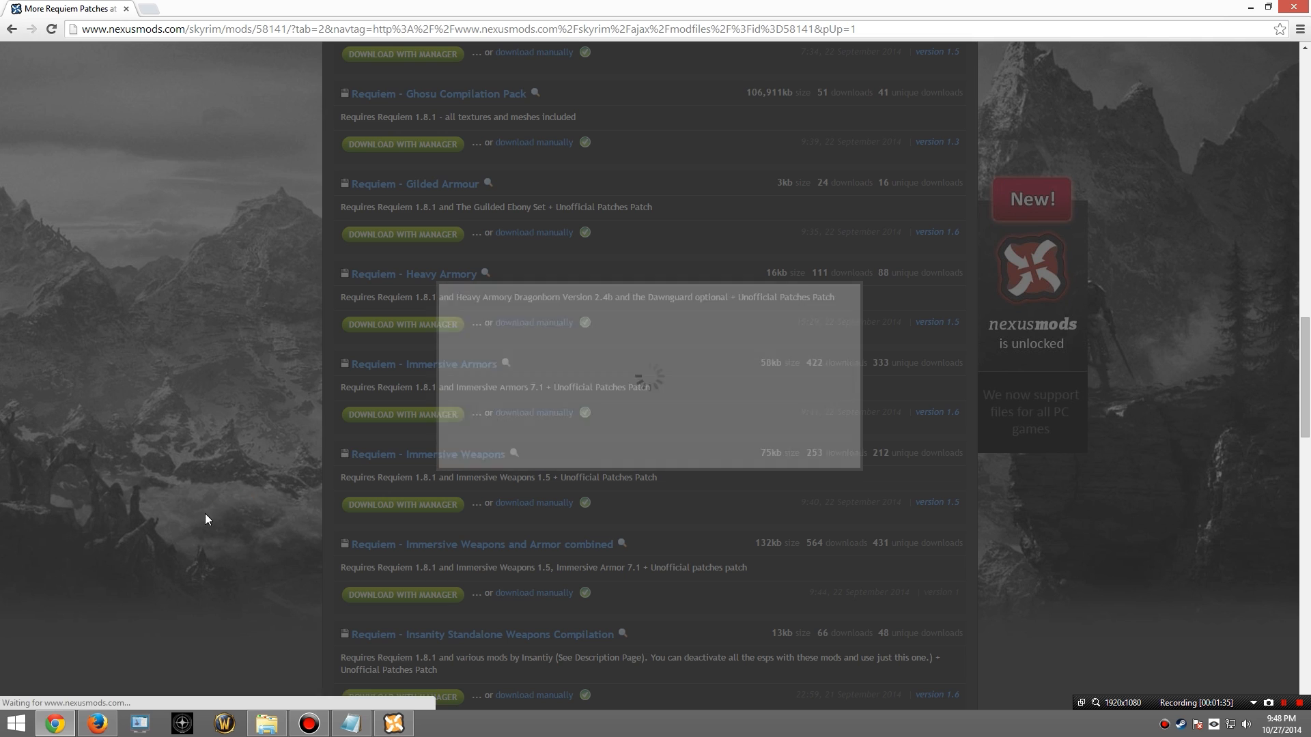
# Step: Download "Requiem - Unofficial Patches Patch and Dragonborn Reqtified" with the mod manager, continuing past the required-files notice
pyautogui.scroll(-2, 219, 494)
pyautogui.scroll(-7, 230, 492)
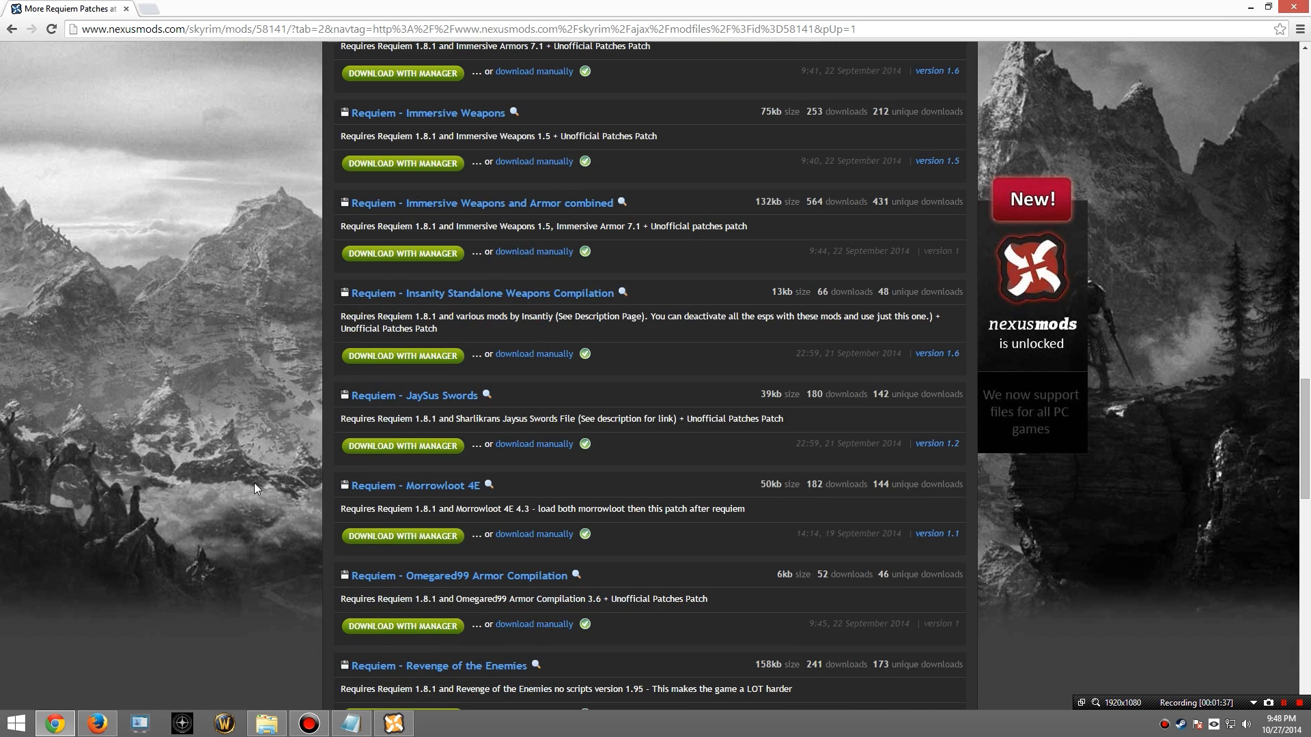
pyautogui.scroll(-6, 255, 482)
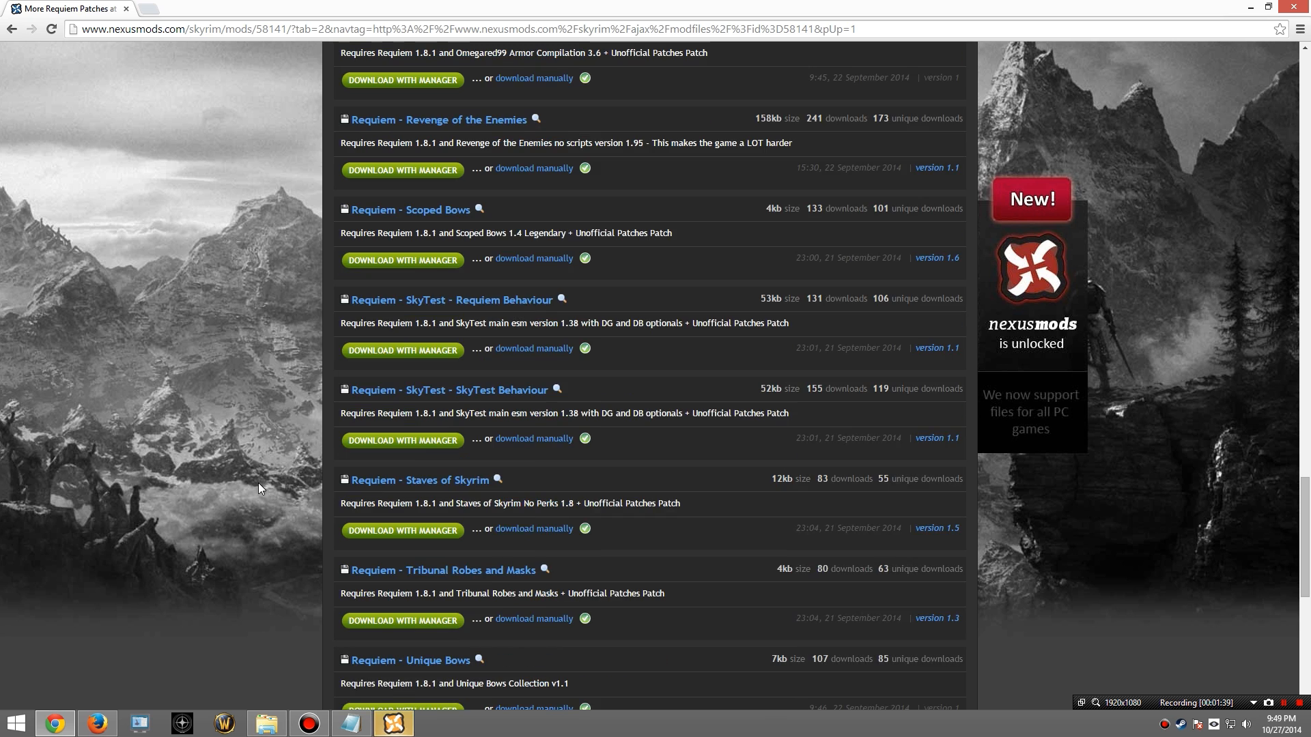
pyautogui.scroll(-4, 258, 482)
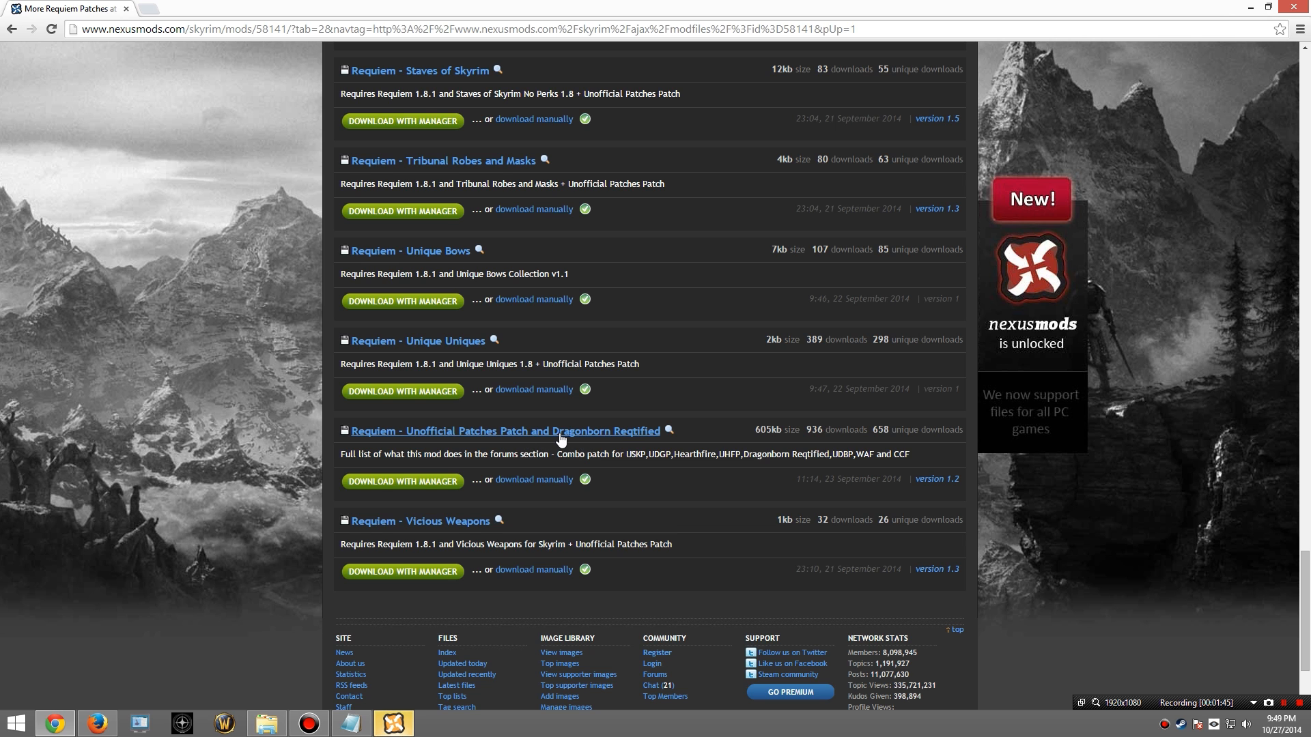
pyautogui.click(415, 482)
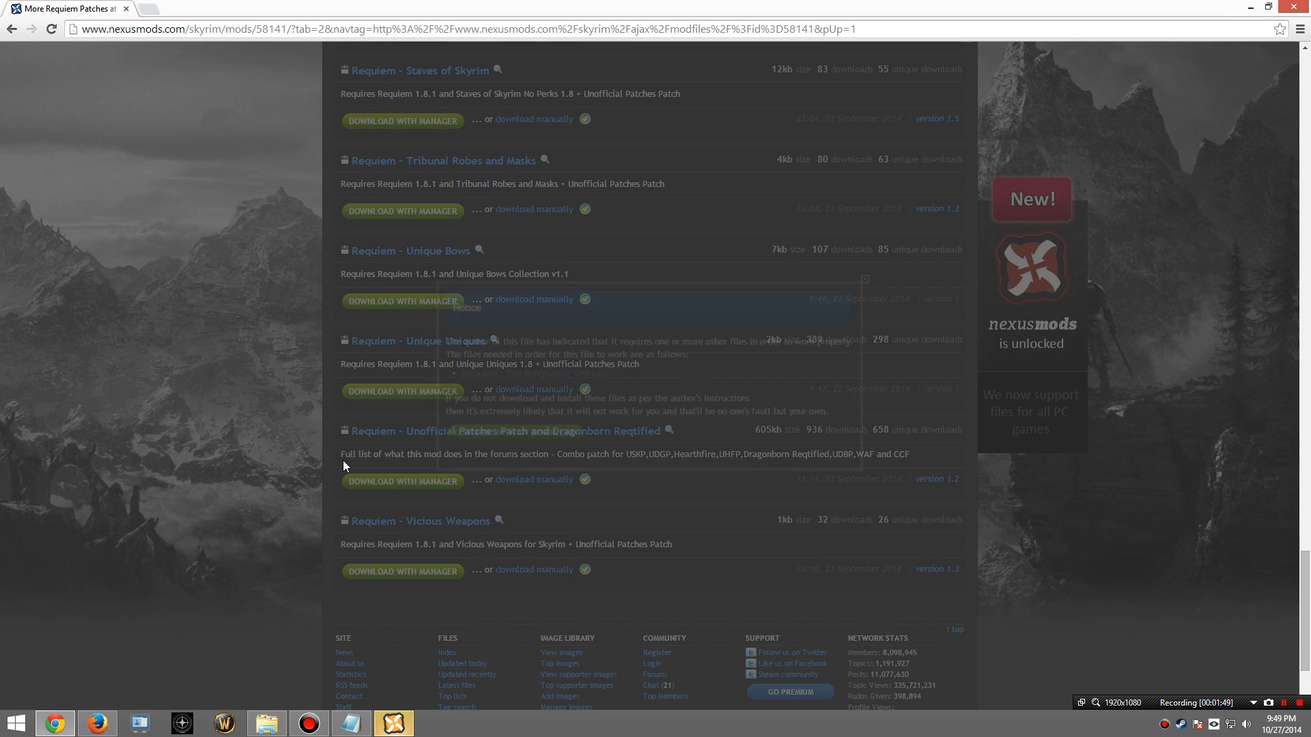
pyautogui.click(496, 437)
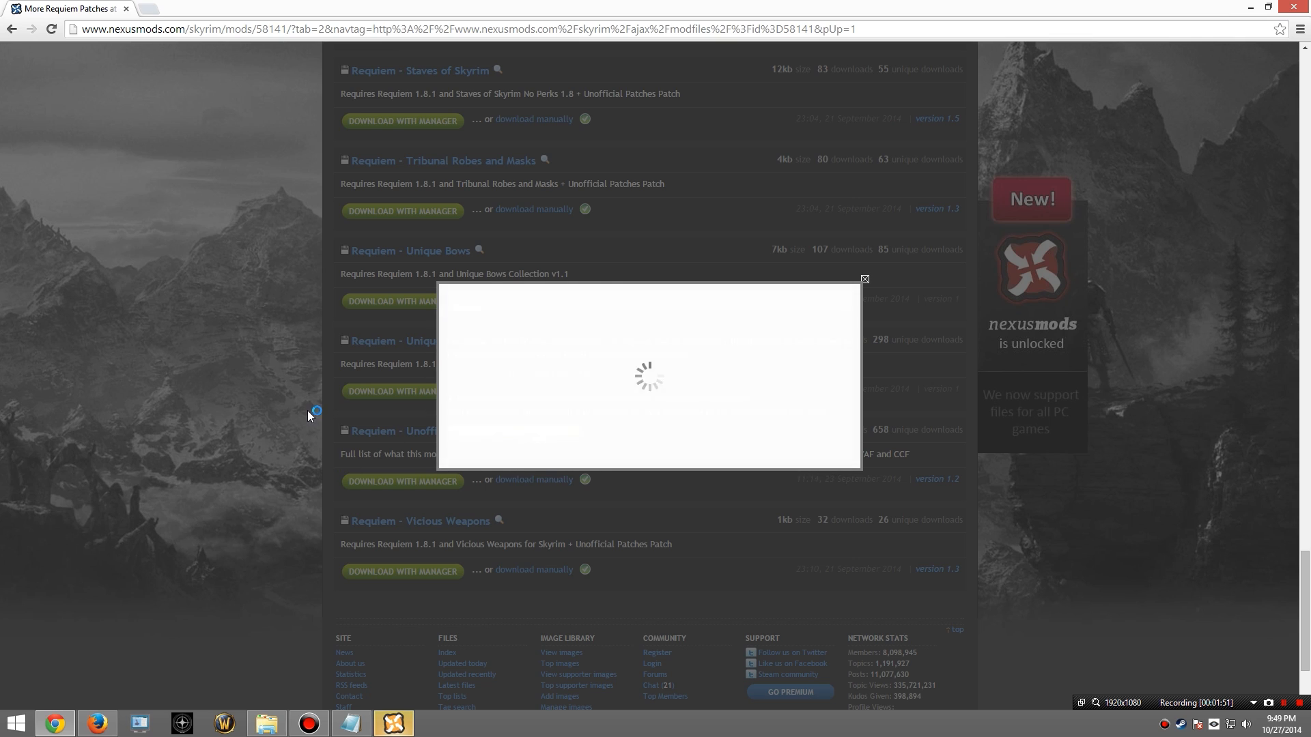
# Step: Look through the full list of More Requiem Patches main files for other available compatibility patches
pyautogui.scroll(6, 309, 413)
pyautogui.scroll(10, 314, 419)
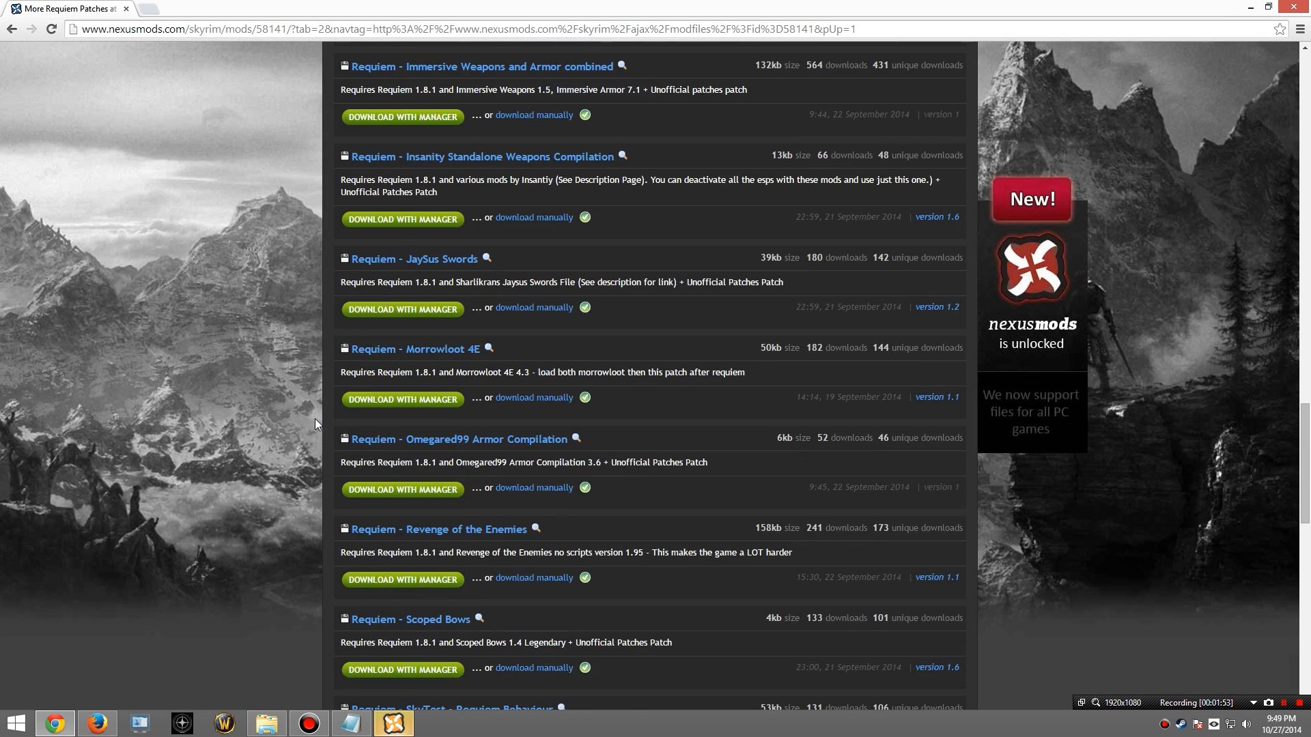
pyautogui.scroll(5, 312, 410)
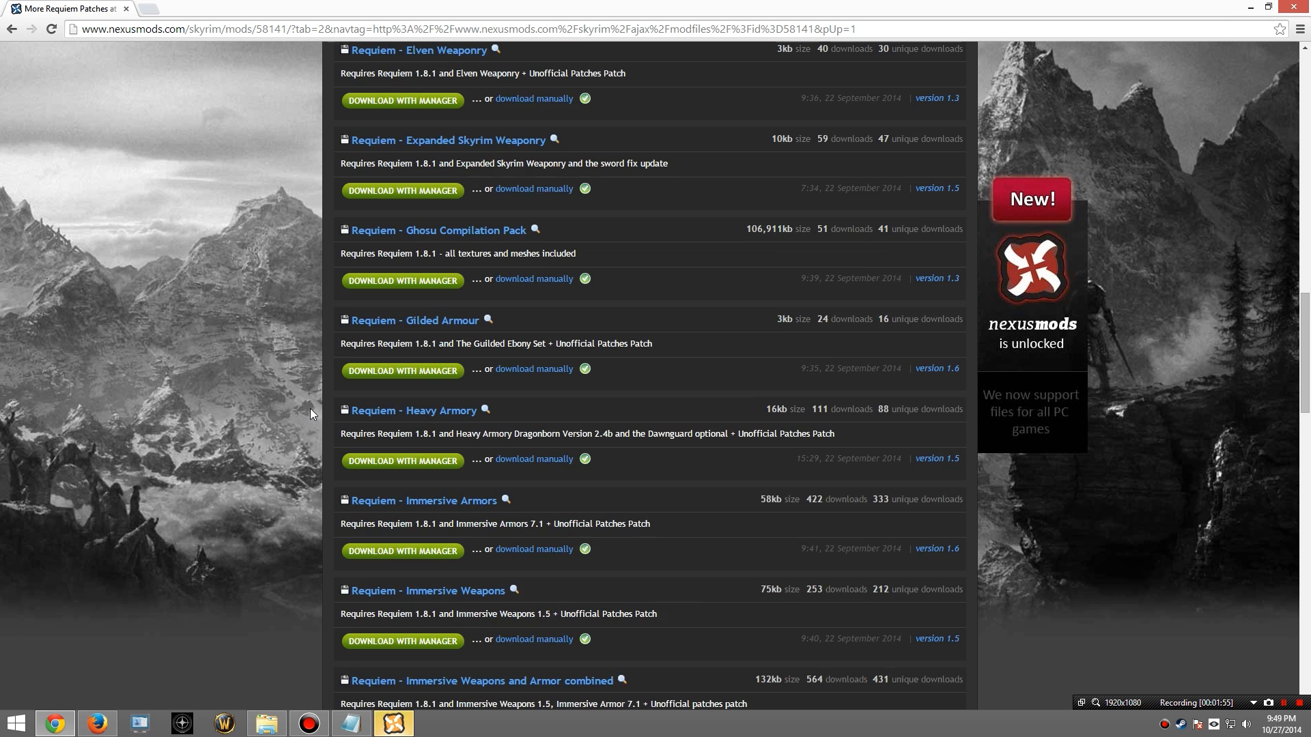
pyautogui.scroll(2, 309, 395)
pyautogui.scroll(3, 307, 391)
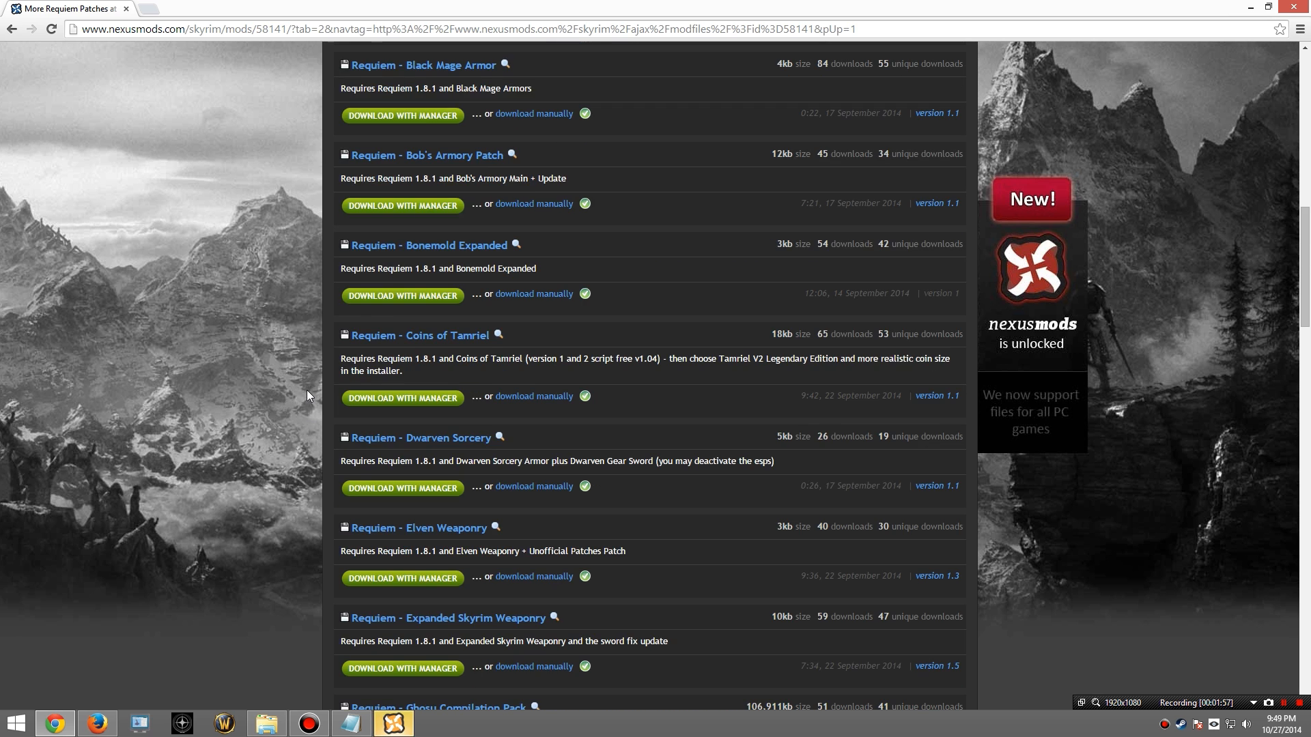
pyautogui.scroll(3, 306, 390)
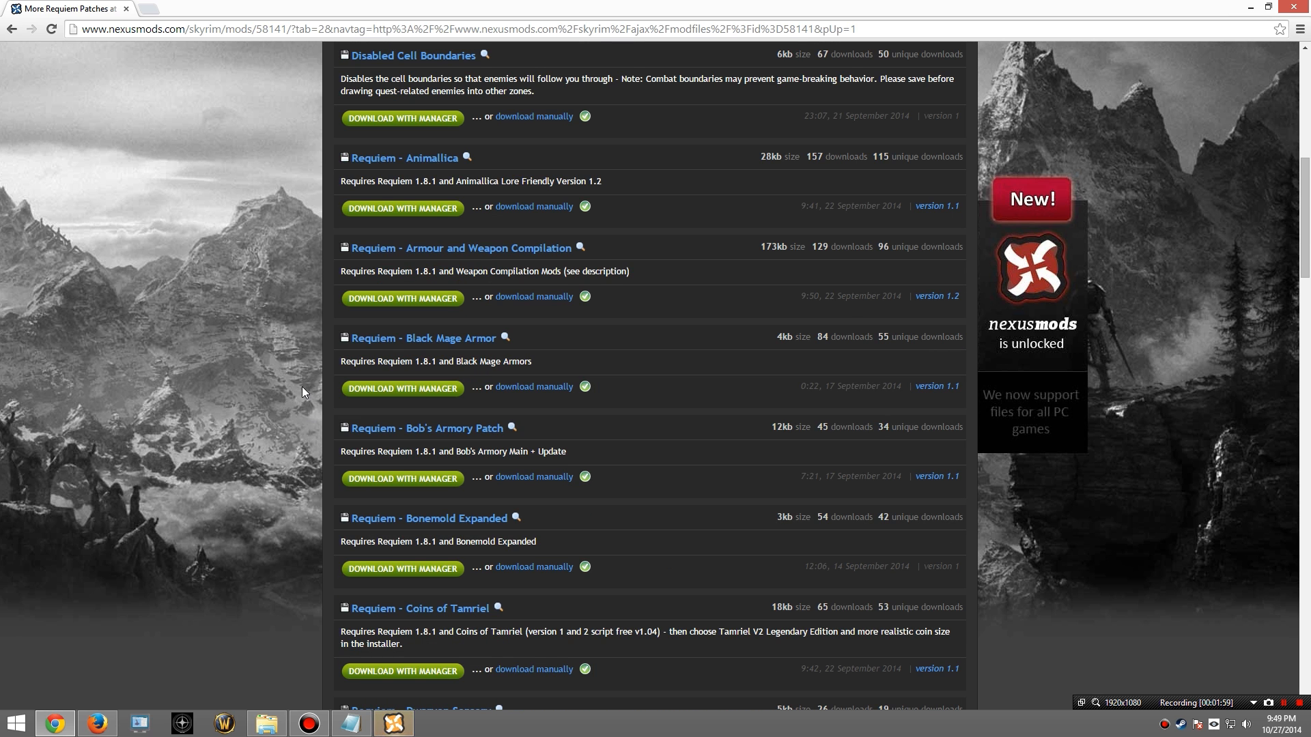
pyautogui.scroll(3, 301, 388)
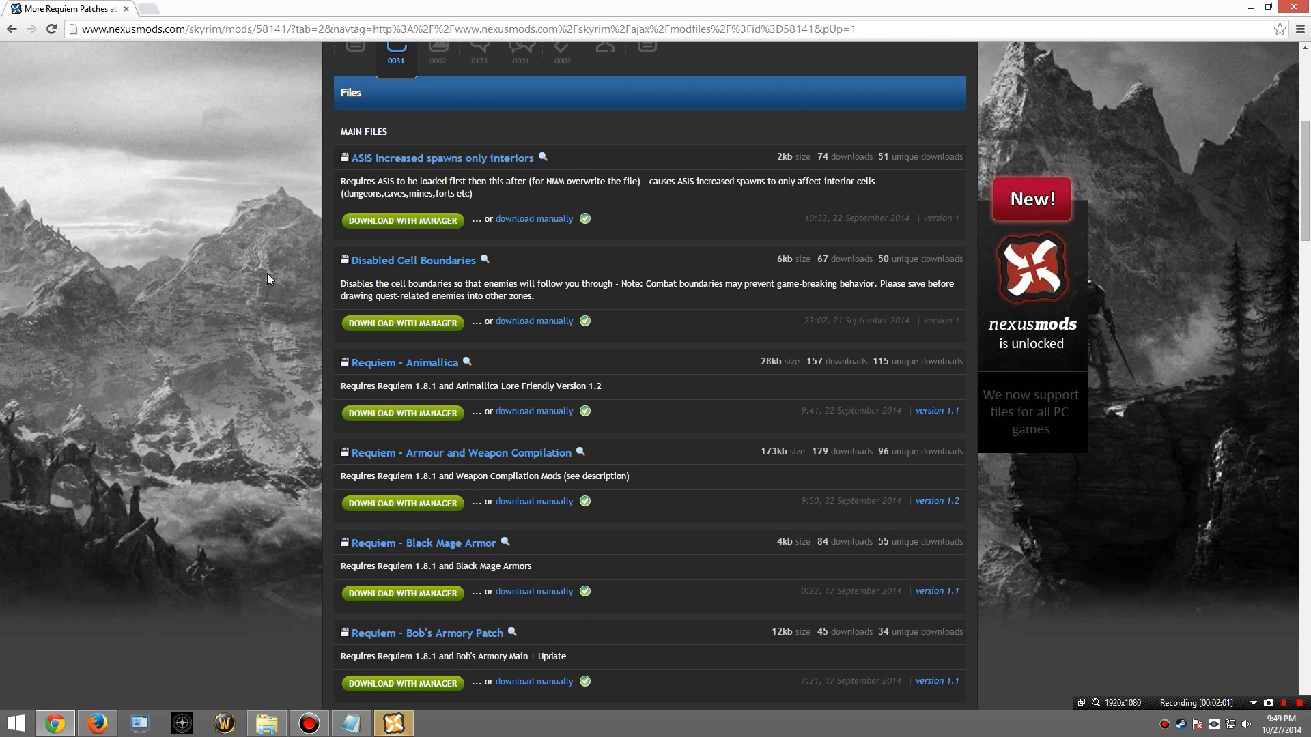
pyautogui.scroll(-4, 308, 369)
pyautogui.scroll(-3, 311, 380)
pyautogui.scroll(-3, 313, 388)
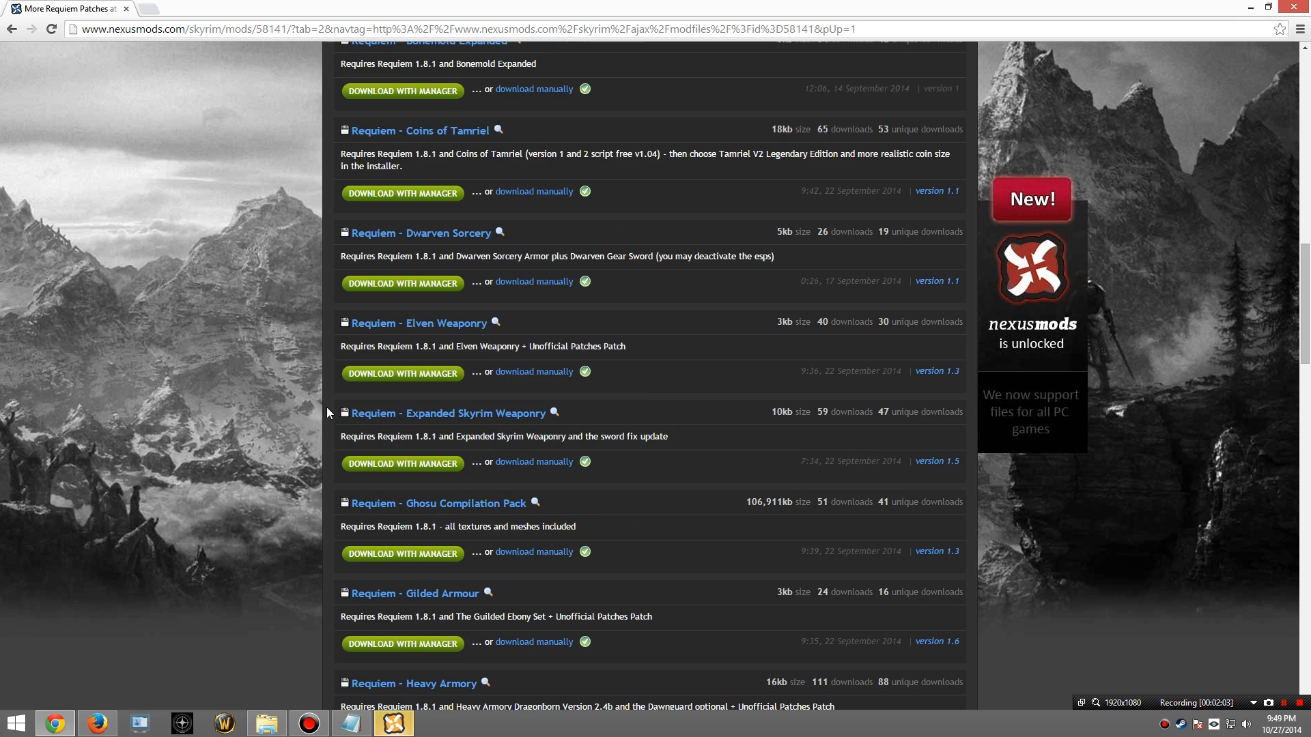
pyautogui.scroll(-7, 322, 409)
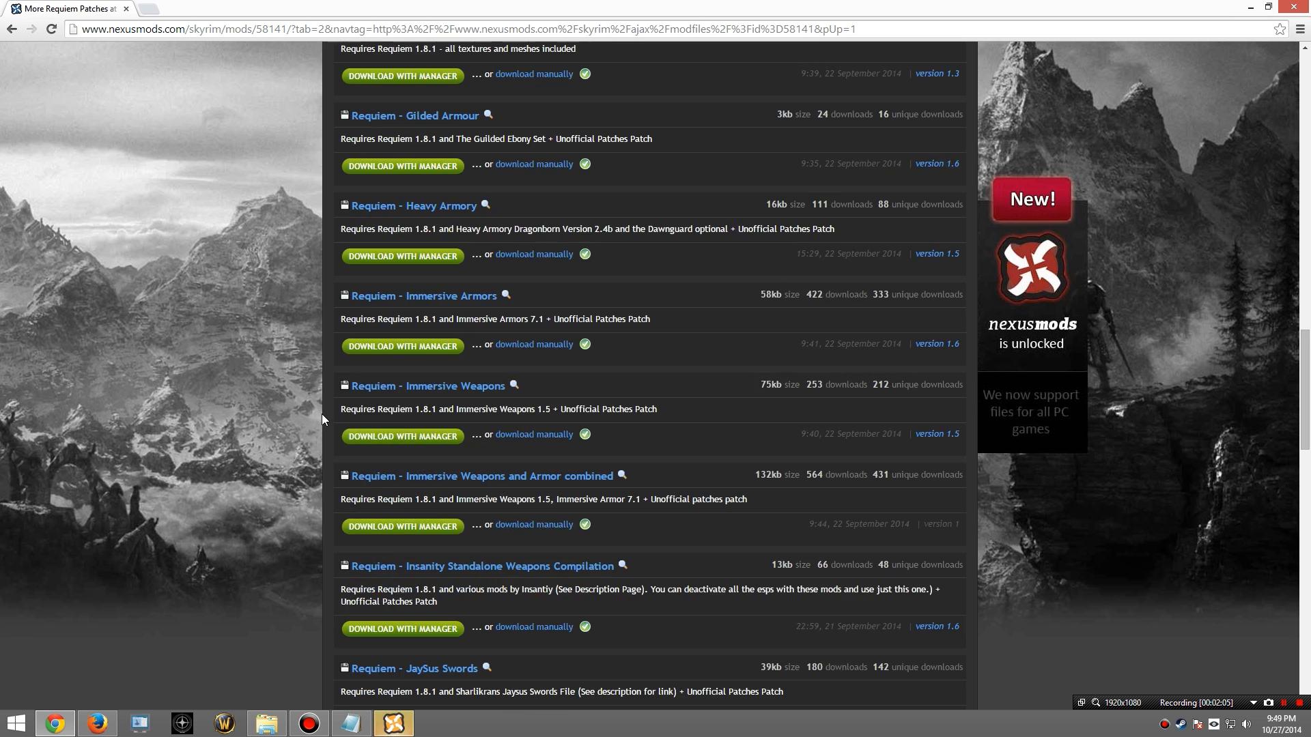
pyautogui.scroll(-6, 307, 503)
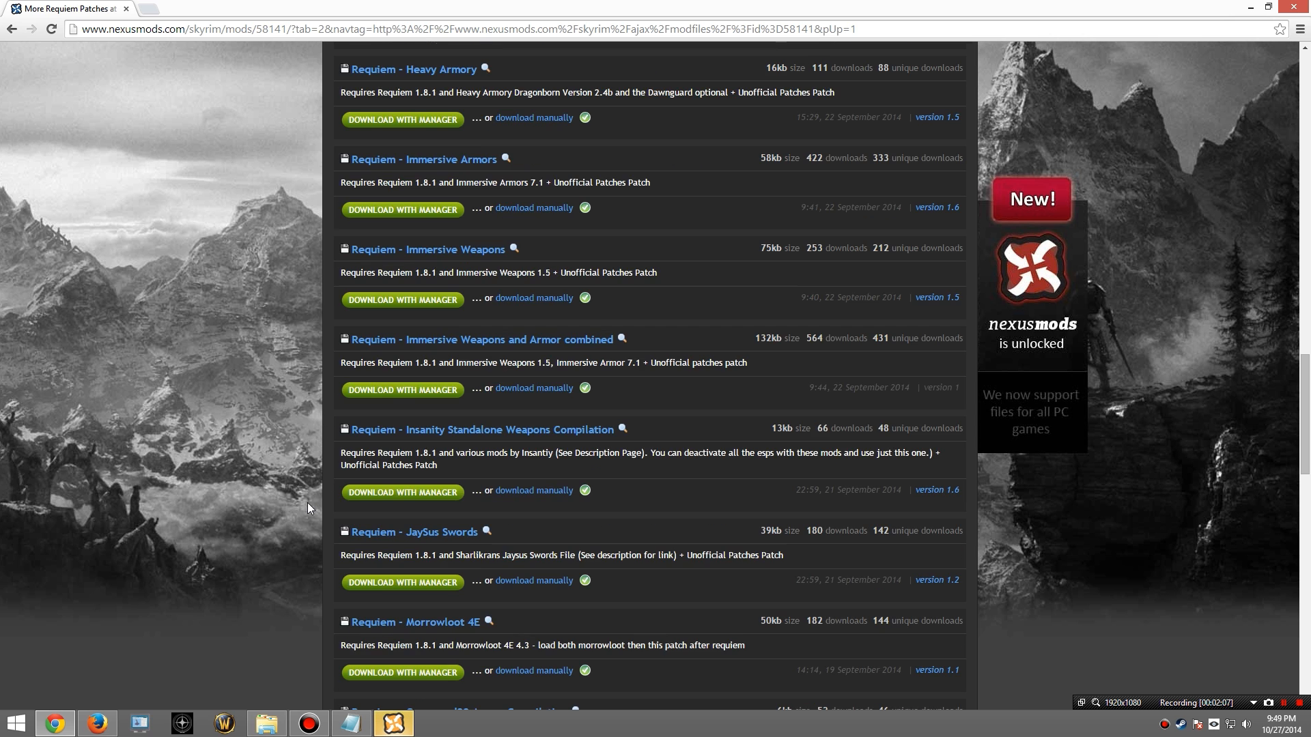
pyautogui.scroll(-5, 307, 503)
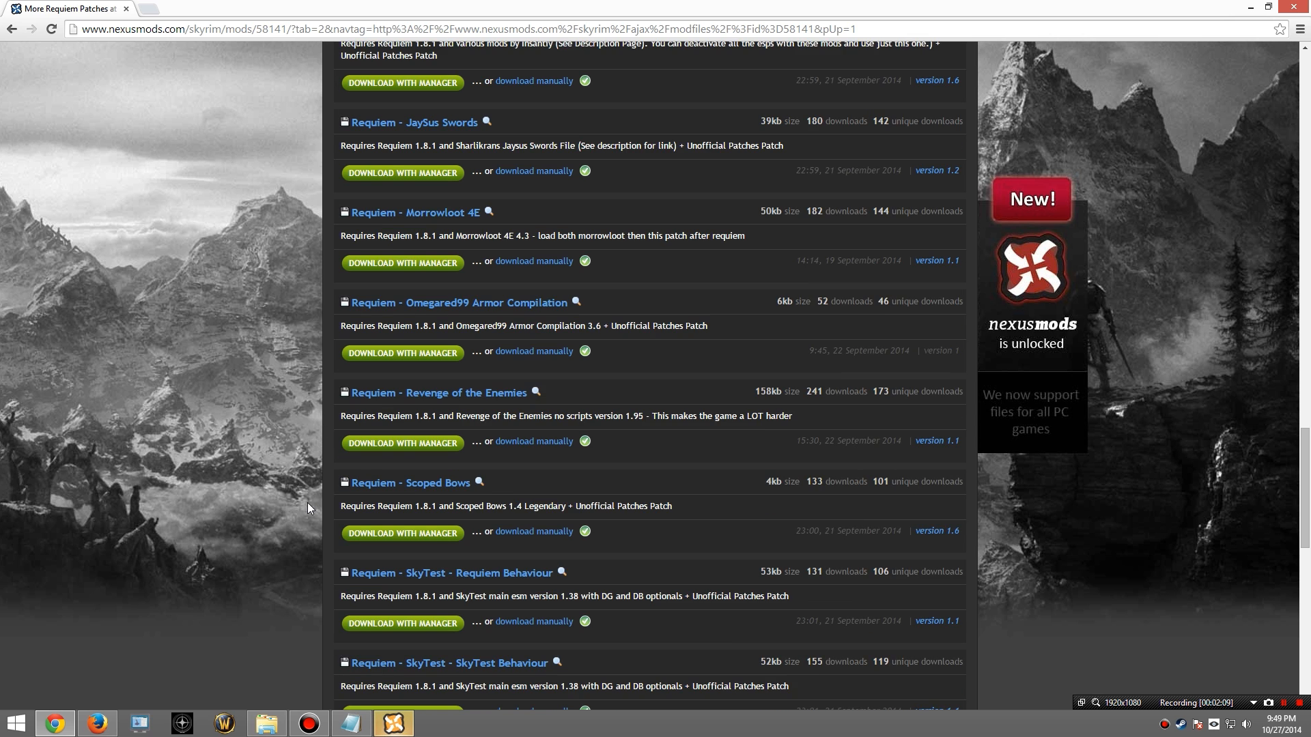
pyautogui.scroll(-6, 307, 503)
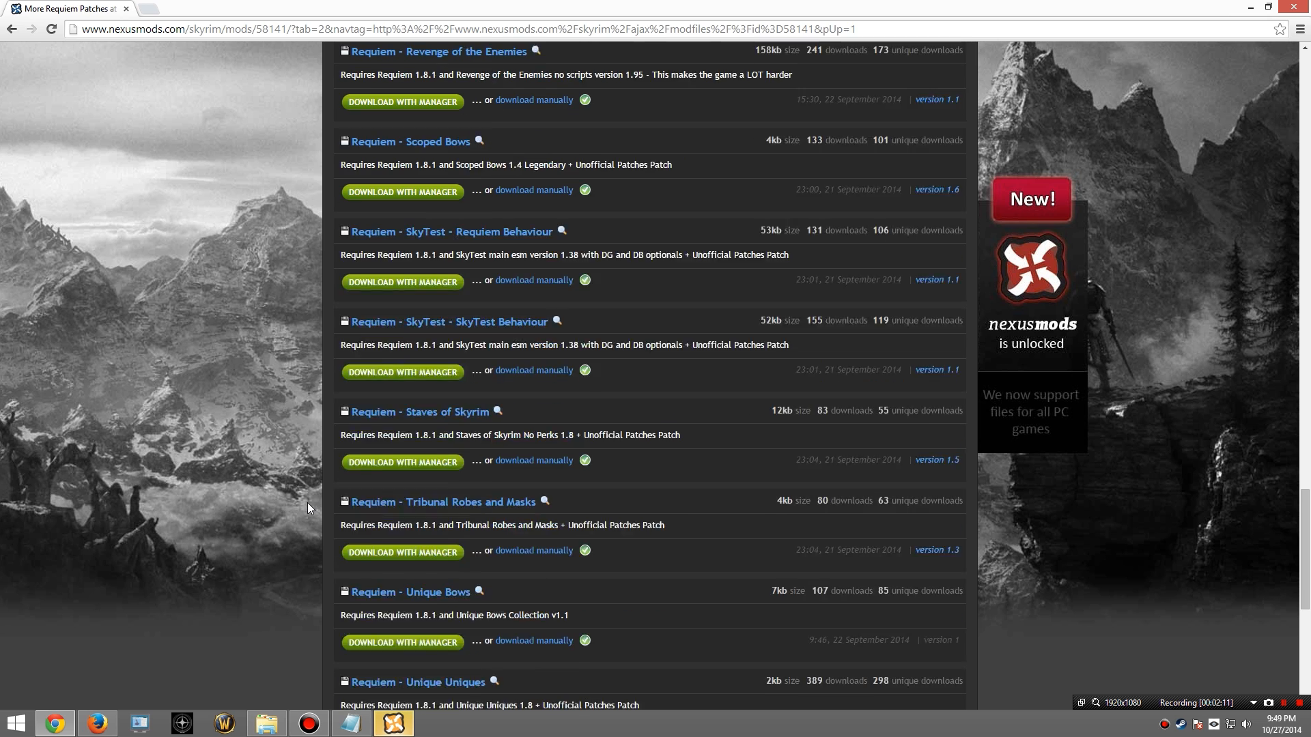
pyautogui.scroll(-1, 307, 502)
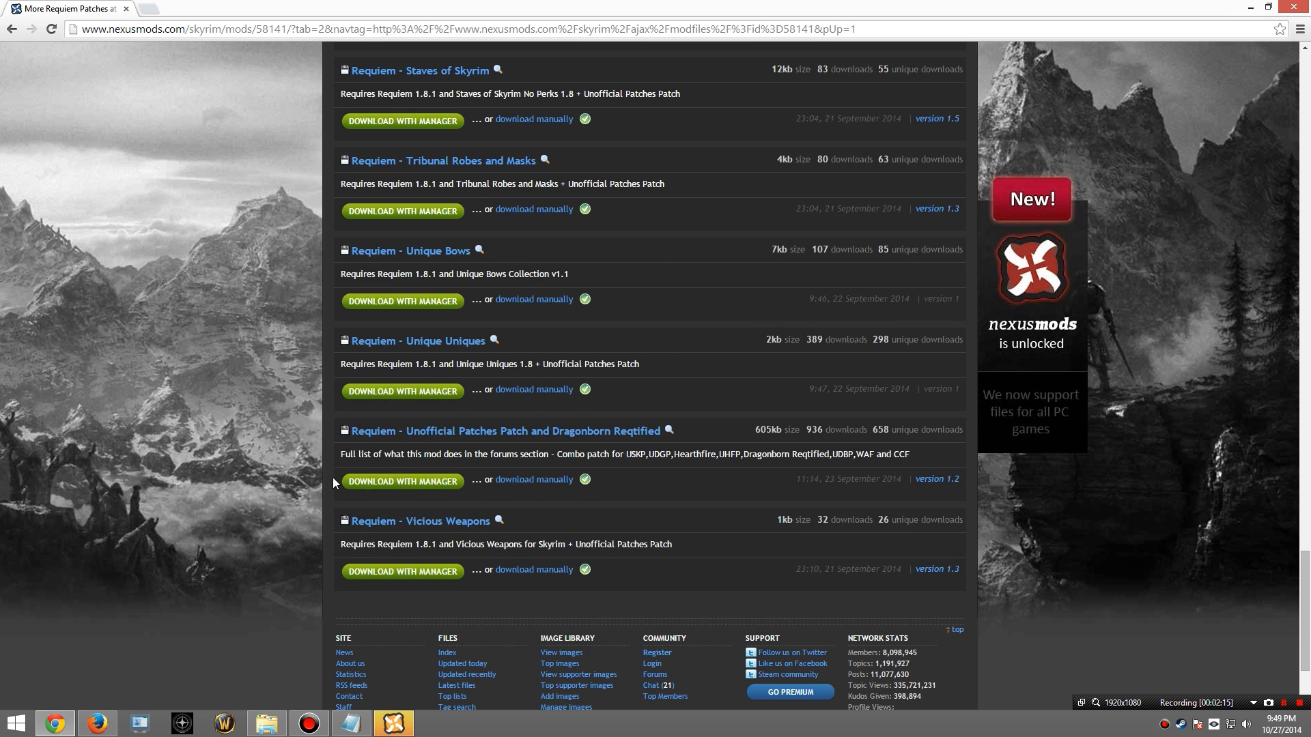
# Step: Switch to Nexus Mod Manager and activate the Alternate Start - Live Another Life mod
pyautogui.click(393, 724)
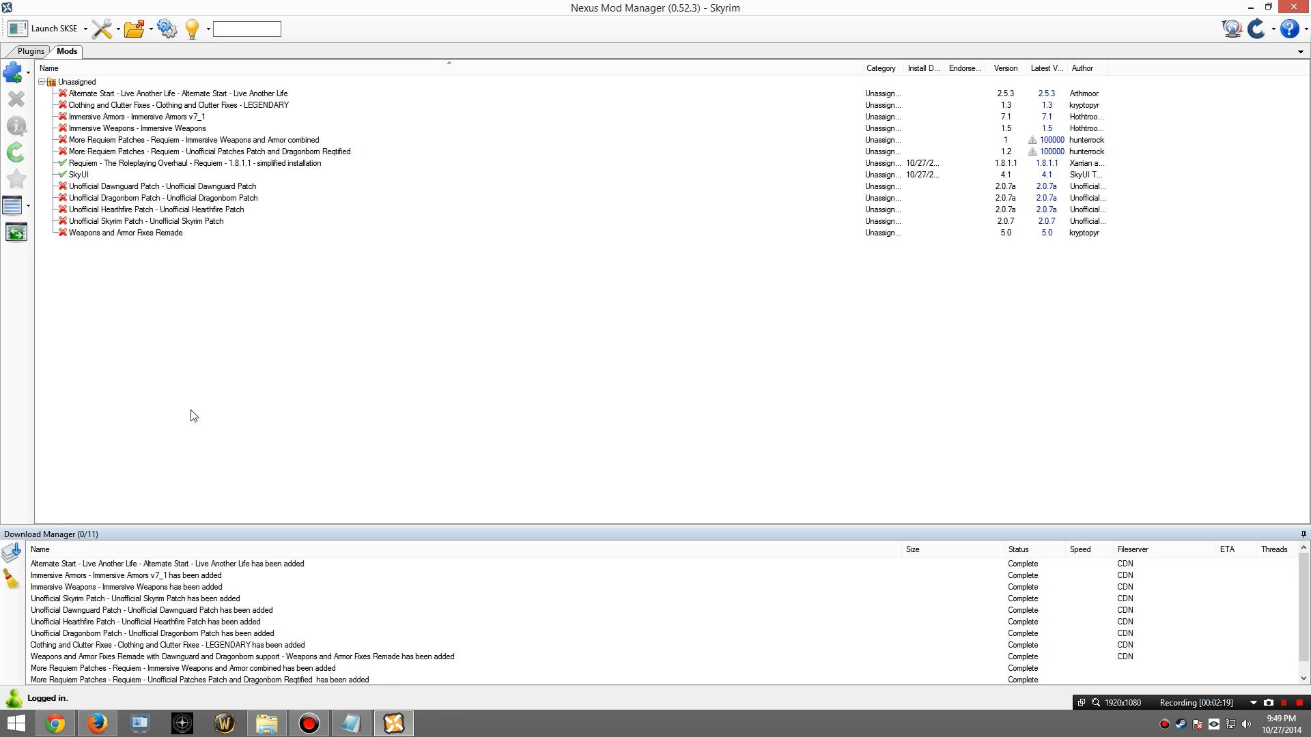
pyautogui.click(155, 306)
pyautogui.click(99, 93)
pyautogui.click(17, 101)
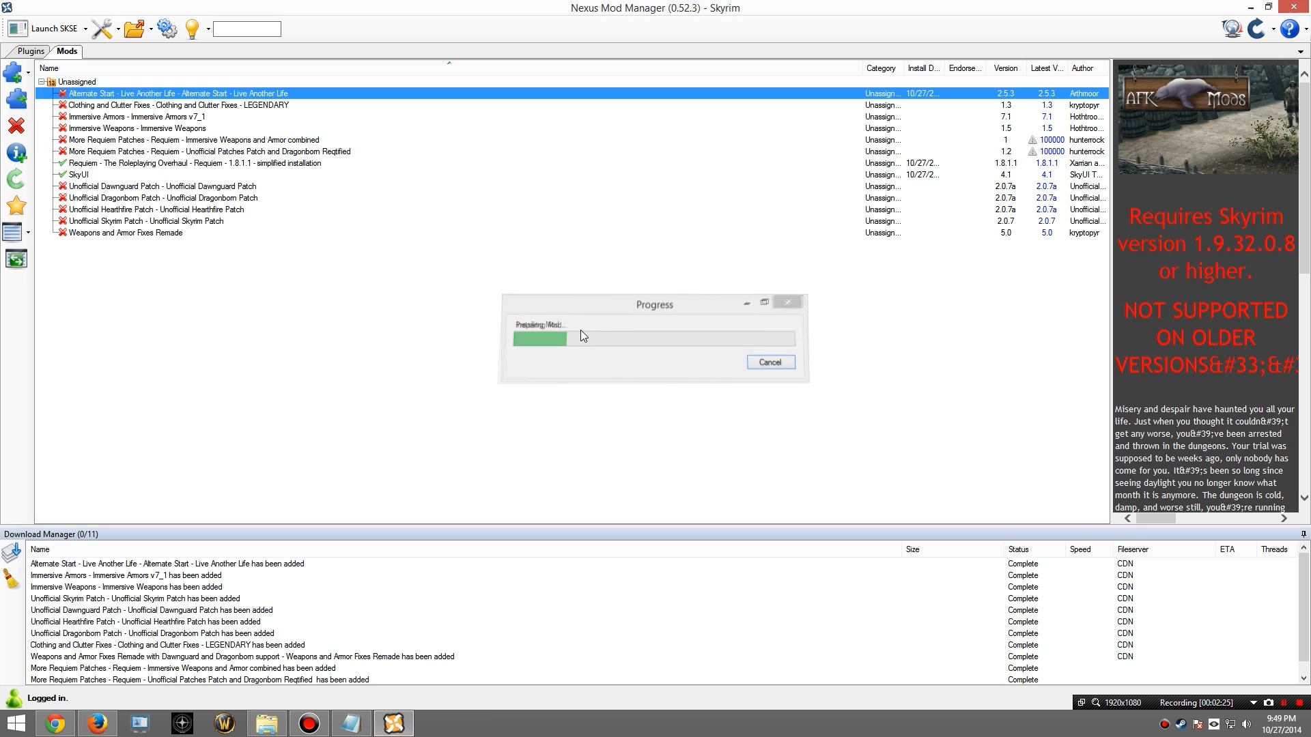
pyautogui.click(732, 412)
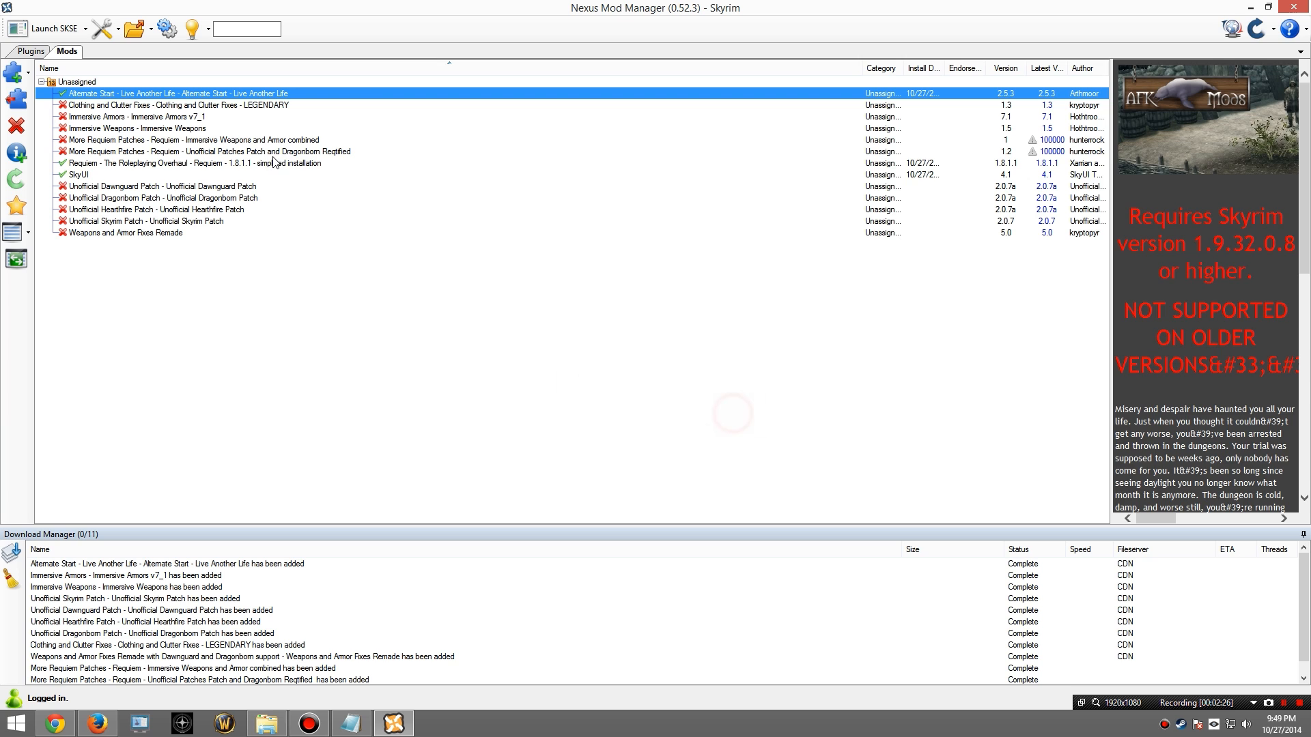
# Step: Activate the Clothing and Clutter Fixes - LEGENDARY mod
pyautogui.click(215, 105)
pyautogui.click(17, 101)
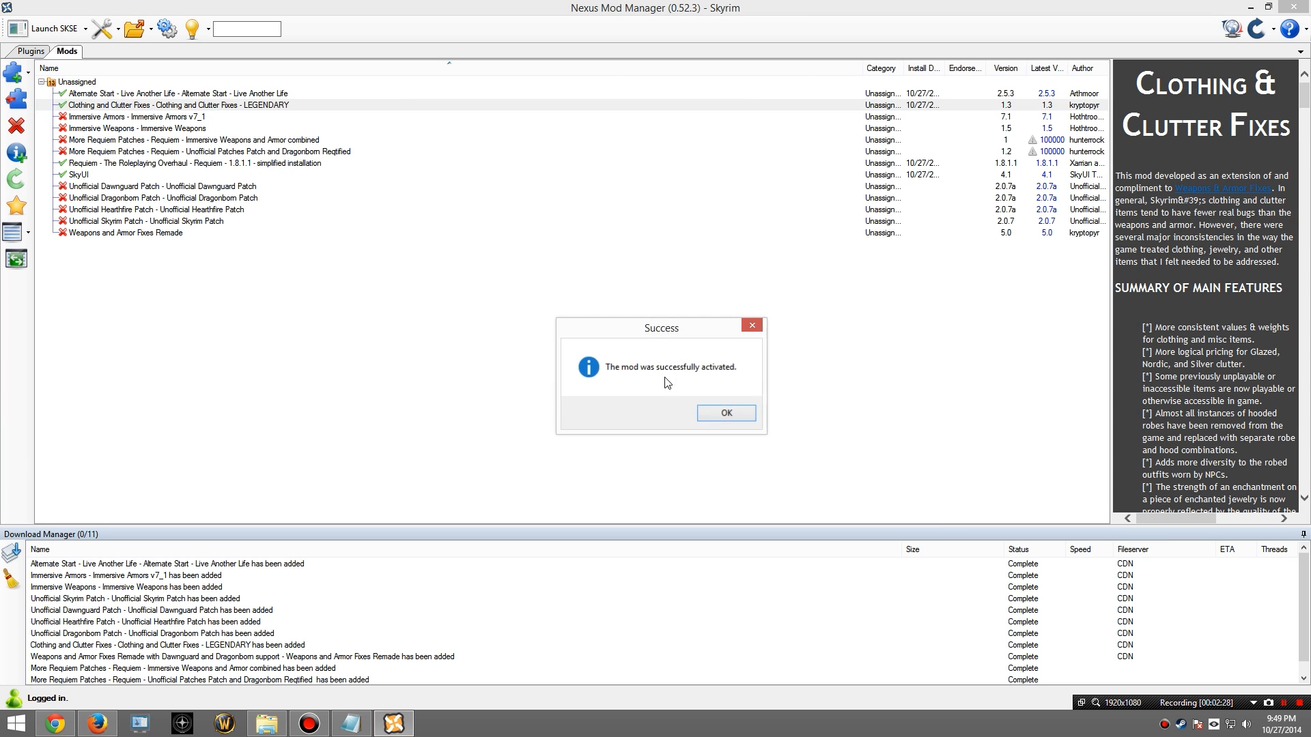
pyautogui.click(725, 412)
# Step: Activate Immersive Armors v7_1, leaving the Install UNP Support option unticked
pyautogui.click(152, 118)
pyautogui.click(18, 101)
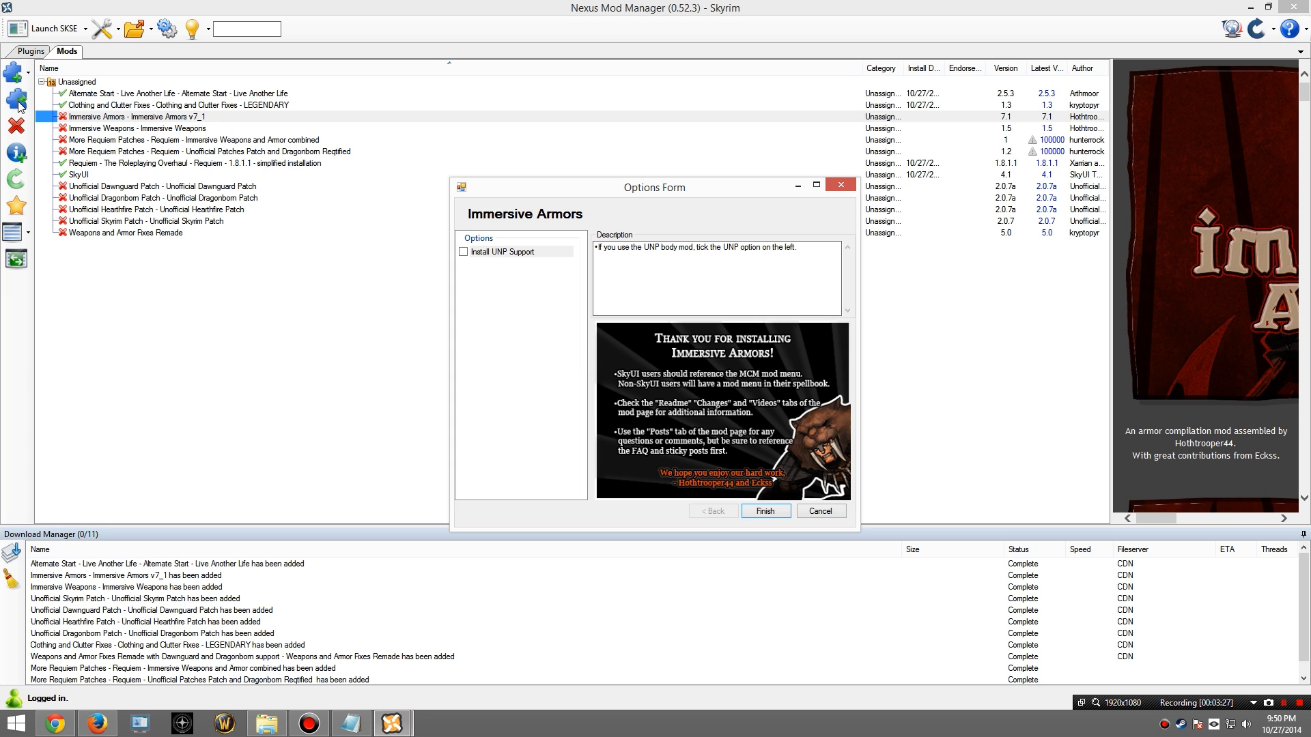
pyautogui.click(772, 513)
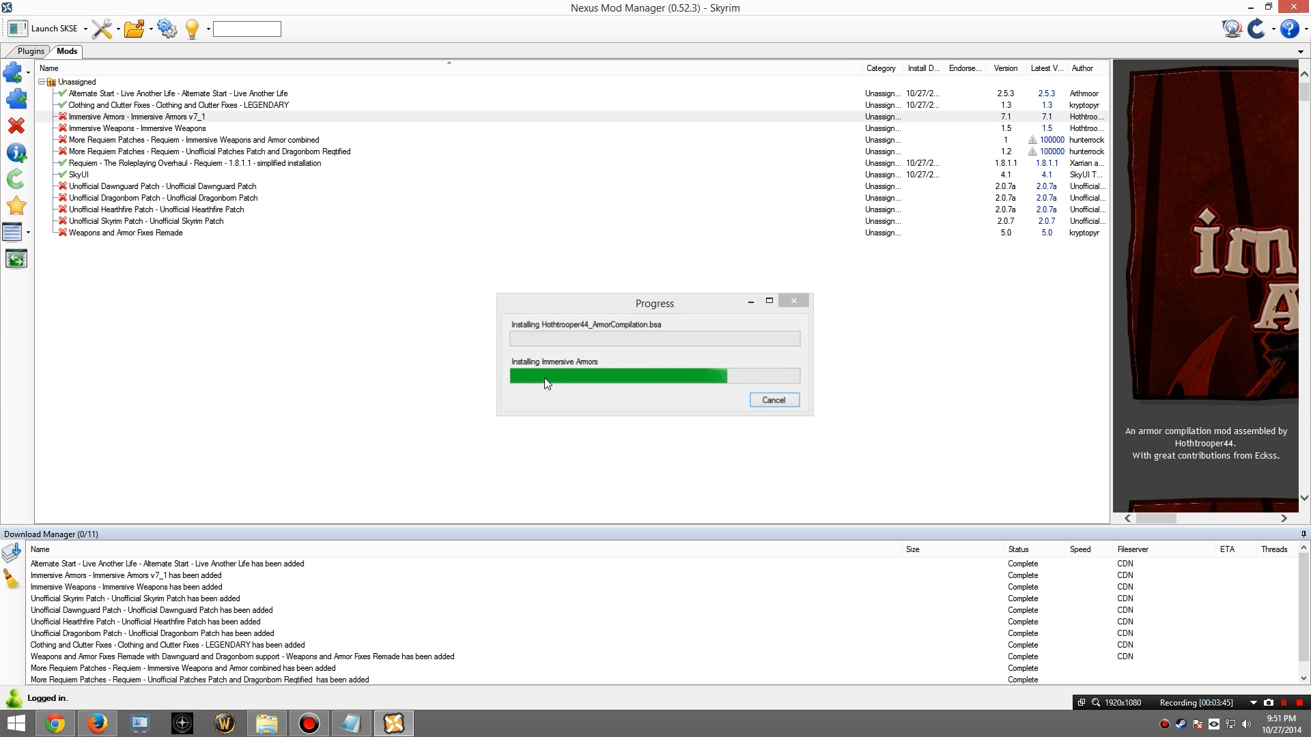
pyautogui.click(714, 414)
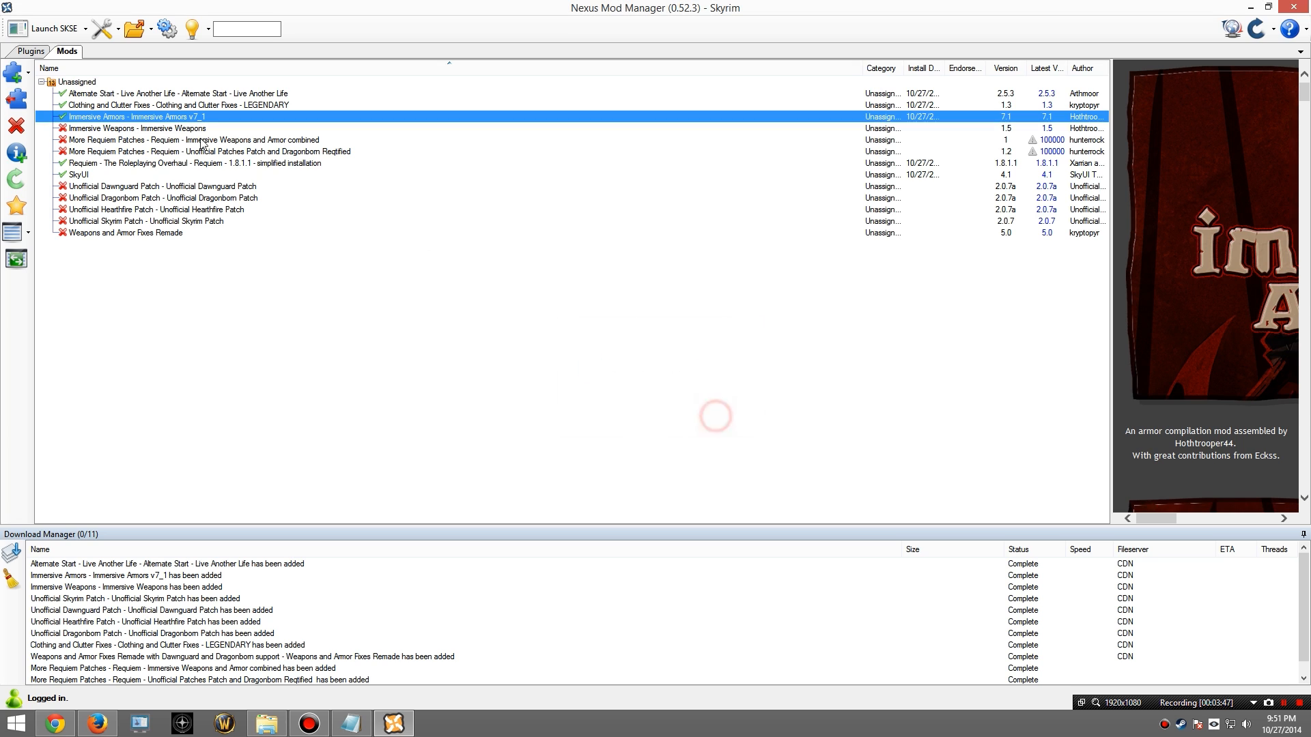
# Step: Activate Immersive Weapons and the More Requiem Patches mod for Immersive Weapons and Armor combined
pyautogui.doubleClick(127, 128)
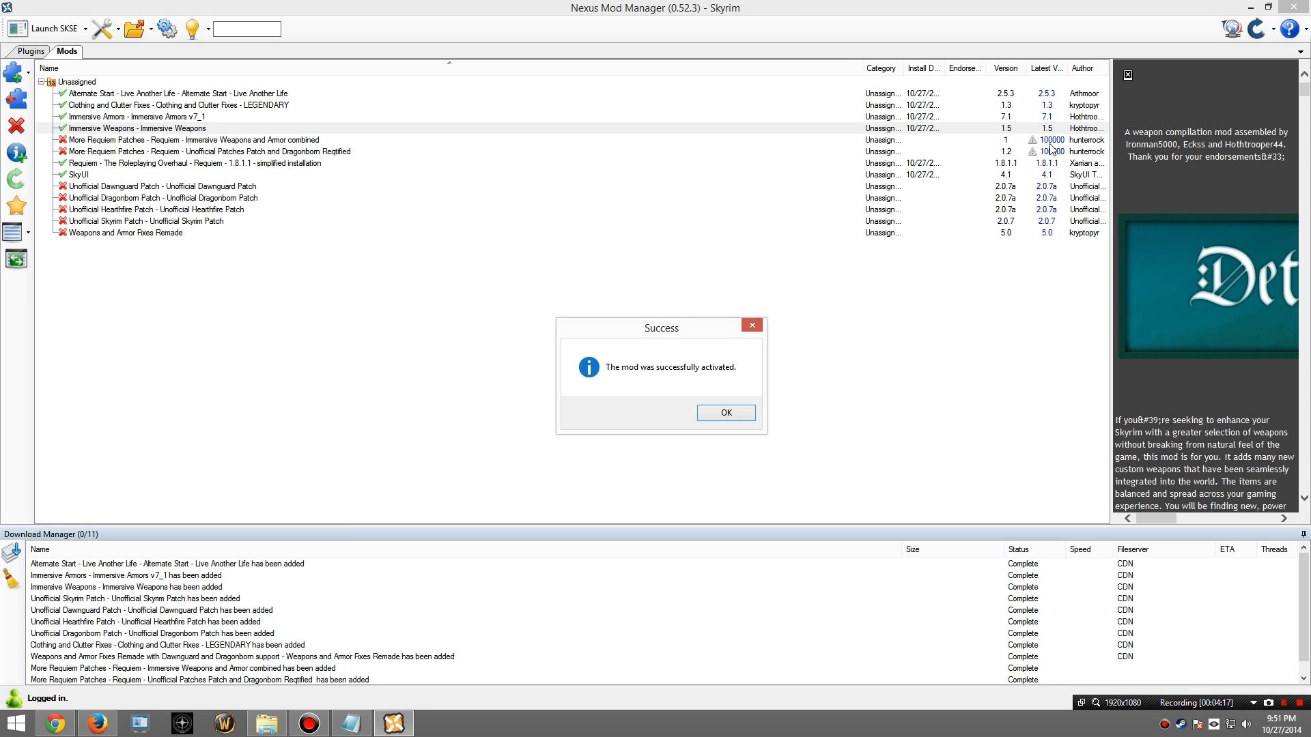
pyautogui.click(703, 412)
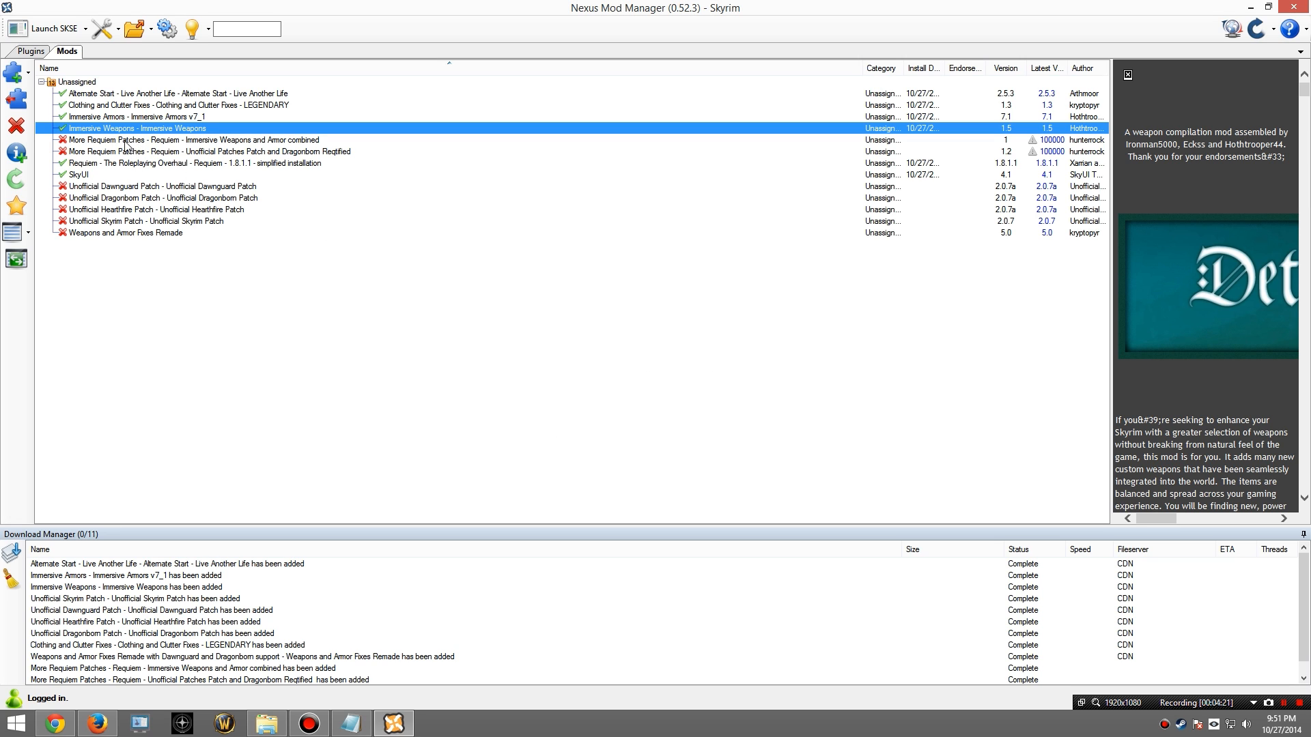
pyautogui.doubleClick(125, 141)
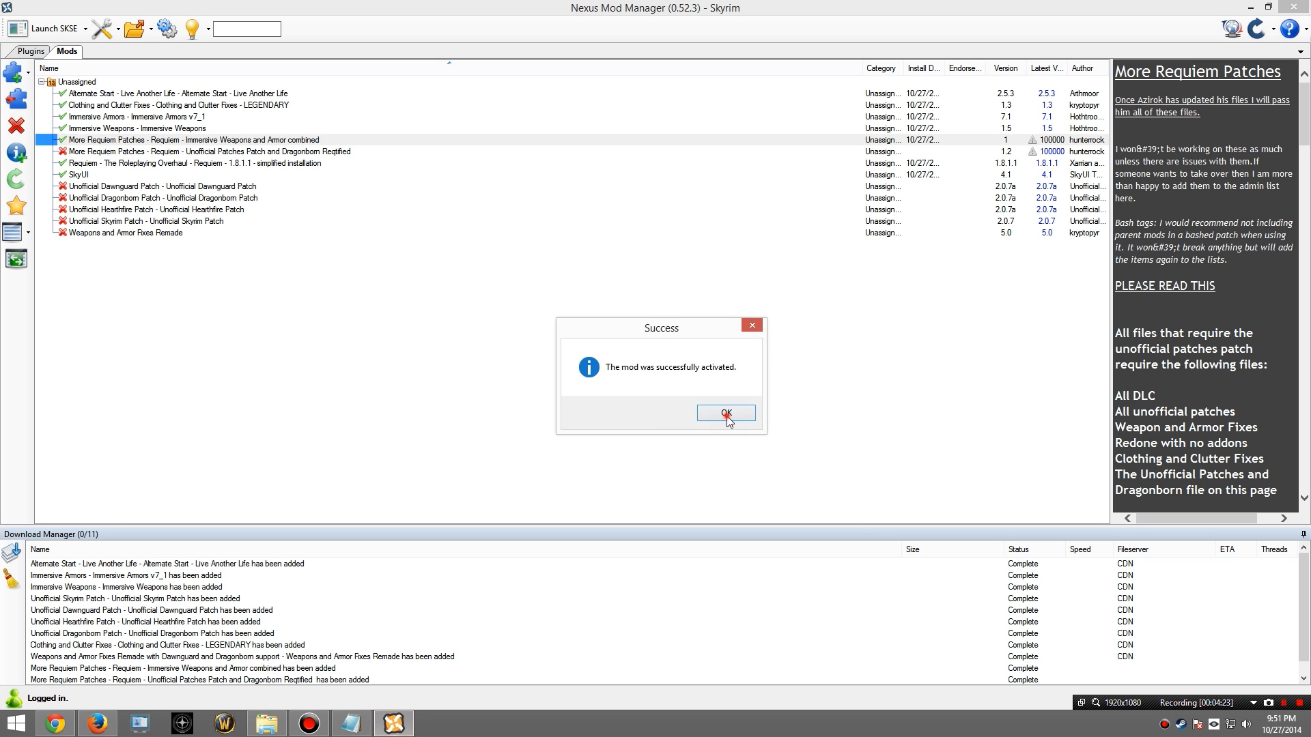
pyautogui.click(727, 414)
# Step: Activate Requiem - Unofficial Patches Patch and Dragonborn Reqtified, installing it normally instead of upgrading the other Requiem patch
pyautogui.doubleClick(215, 151)
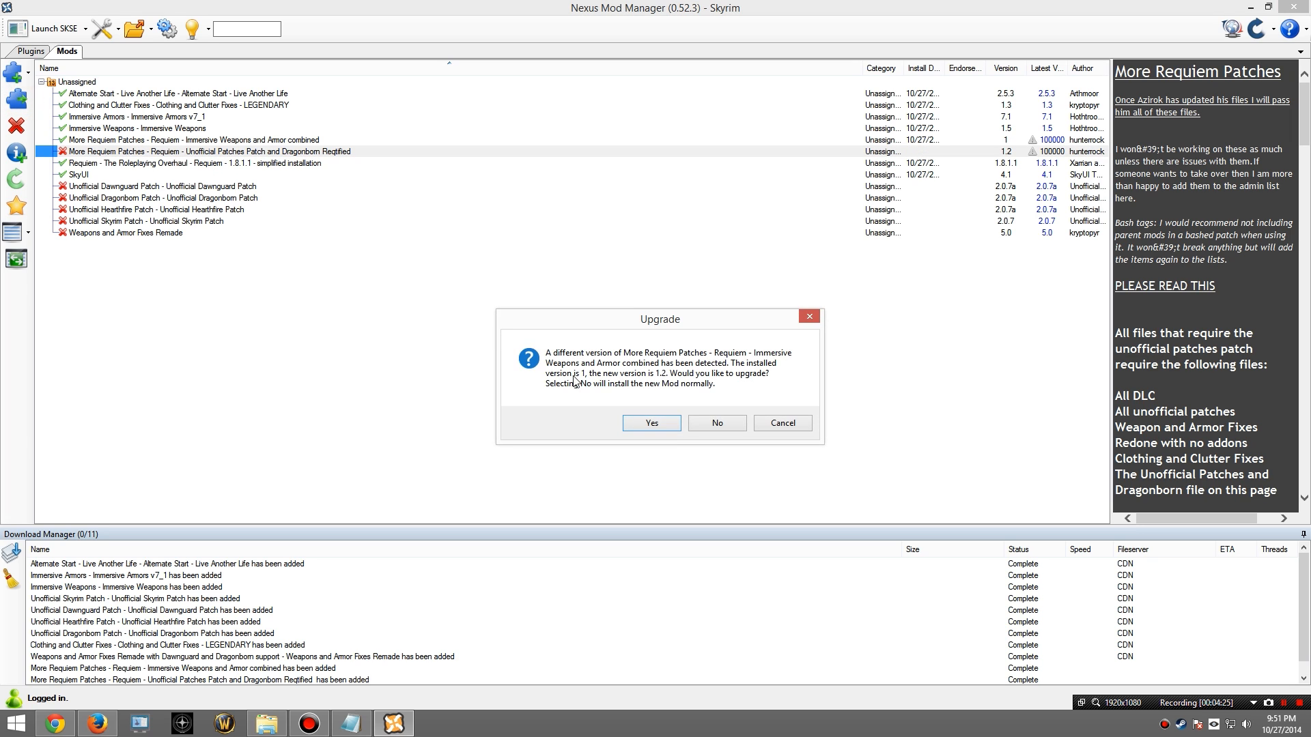
pyautogui.click(716, 424)
pyautogui.click(712, 413)
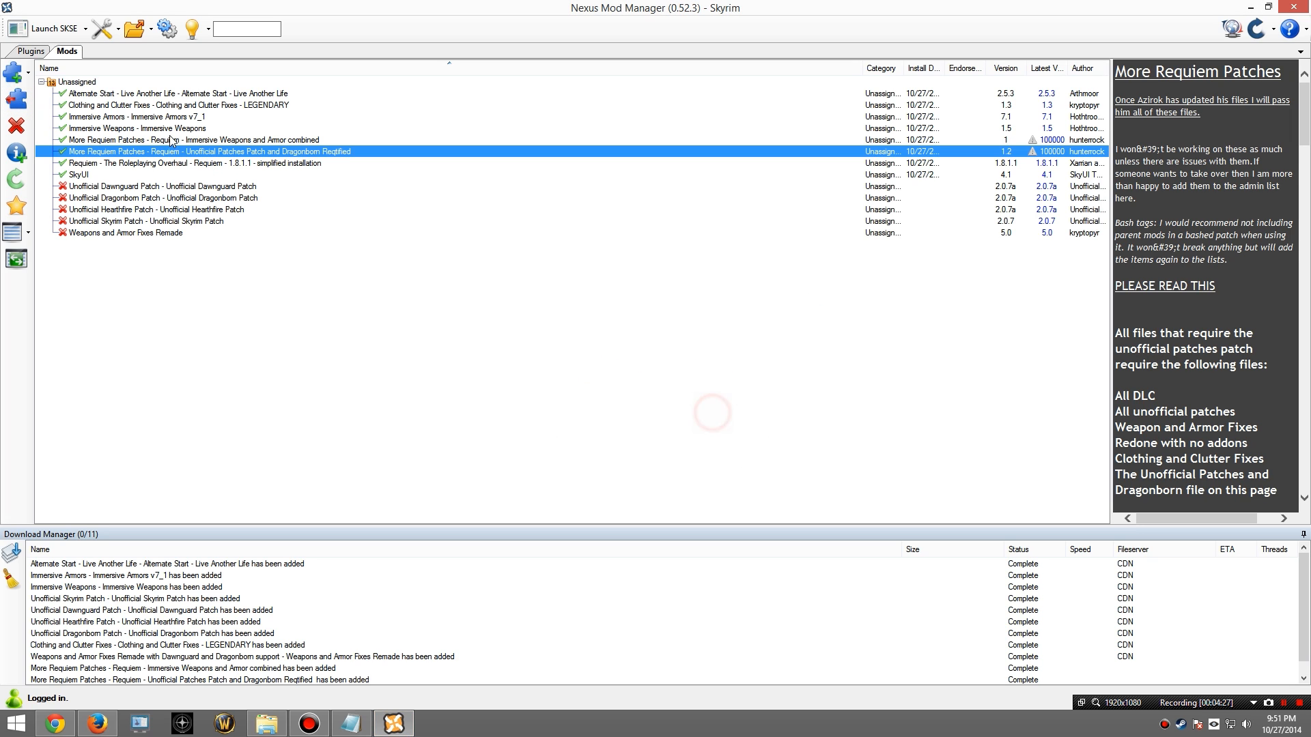
# Step: Activate the Unofficial Dawnguard Patch and the Unofficial Dragonborn Patch
pyautogui.click(94, 187)
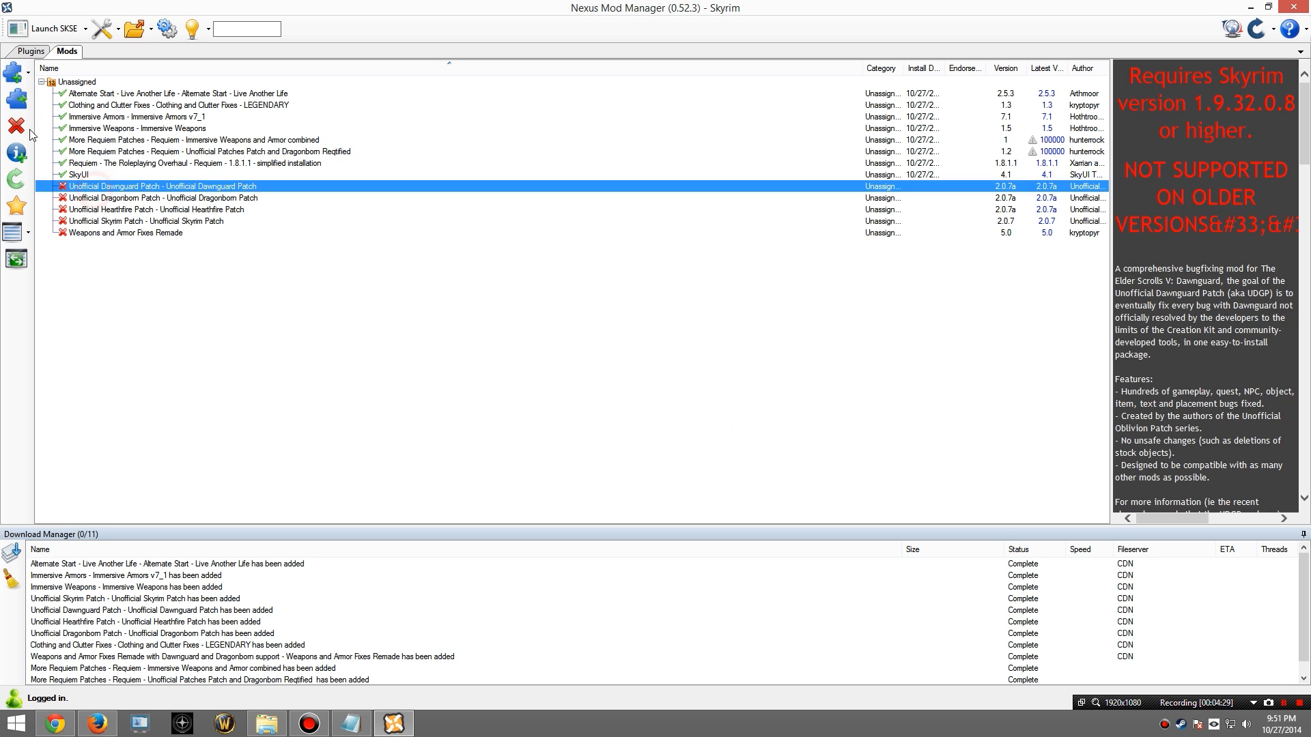
pyautogui.click(16, 99)
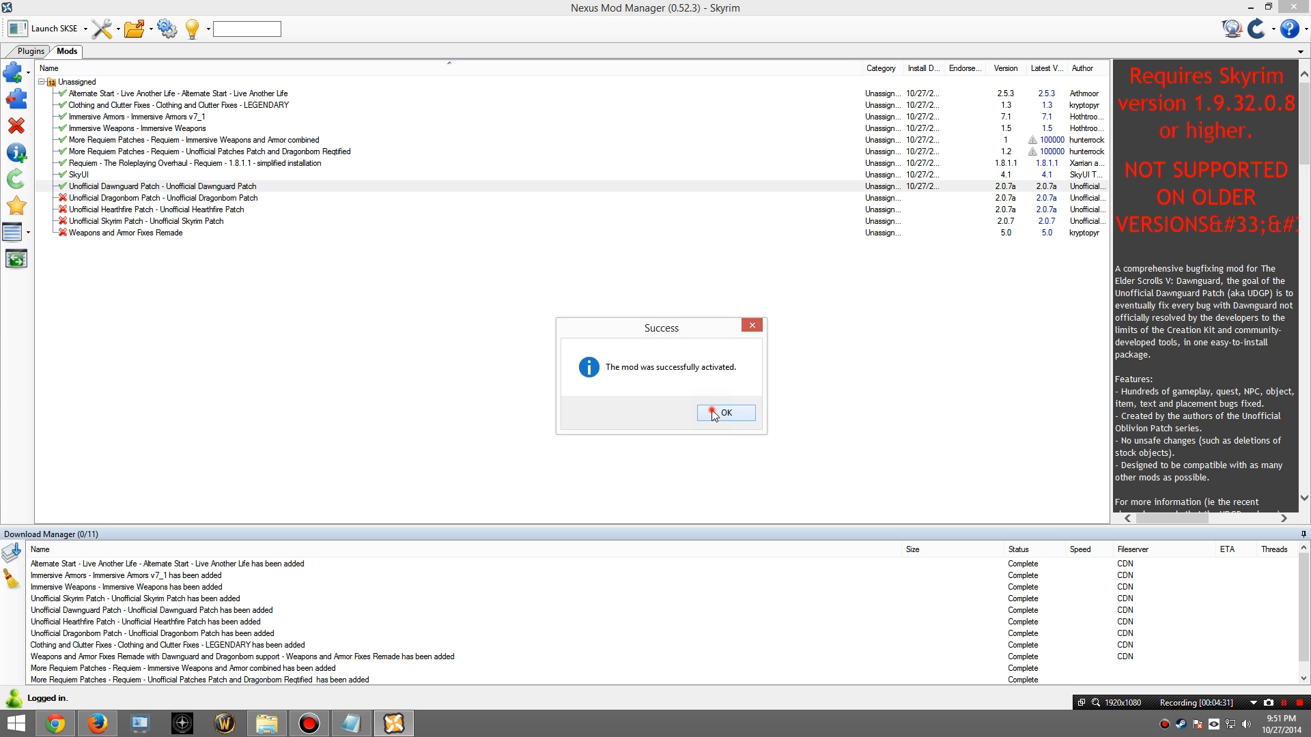
pyautogui.click(712, 413)
pyautogui.click(180, 199)
pyautogui.click(16, 99)
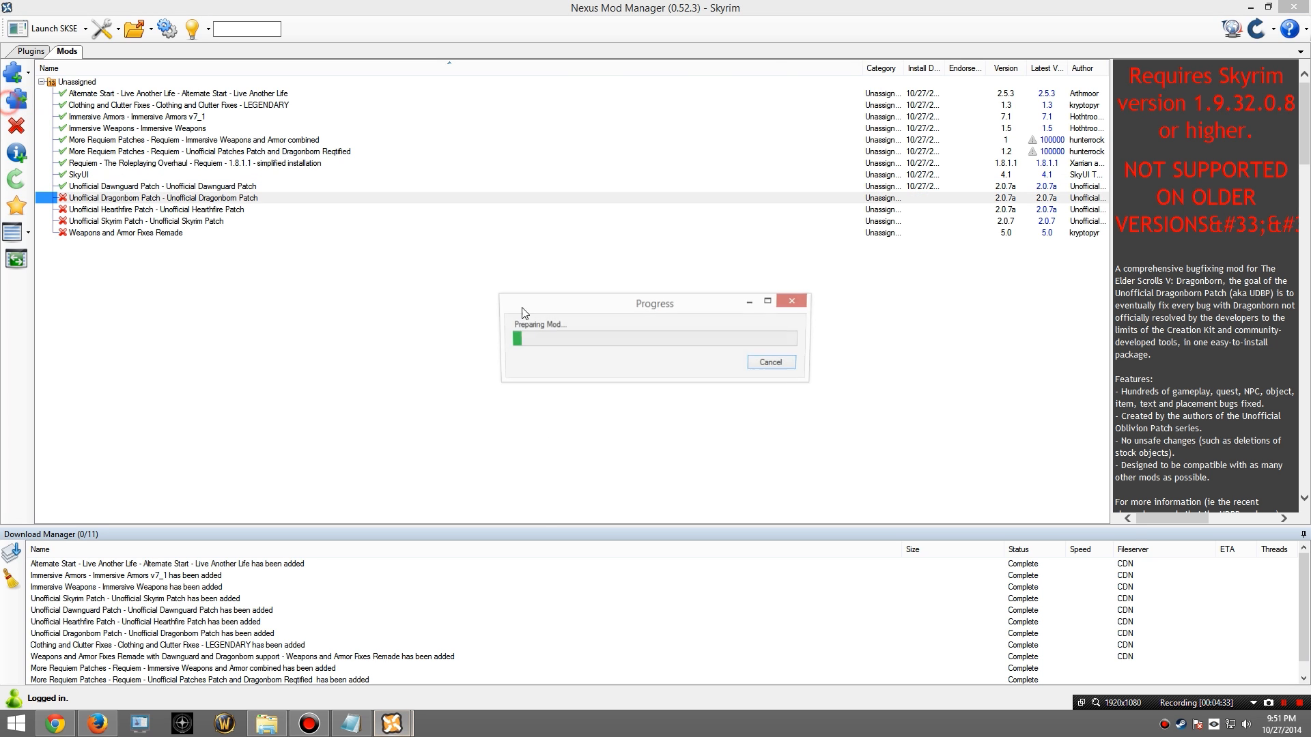
pyautogui.click(712, 412)
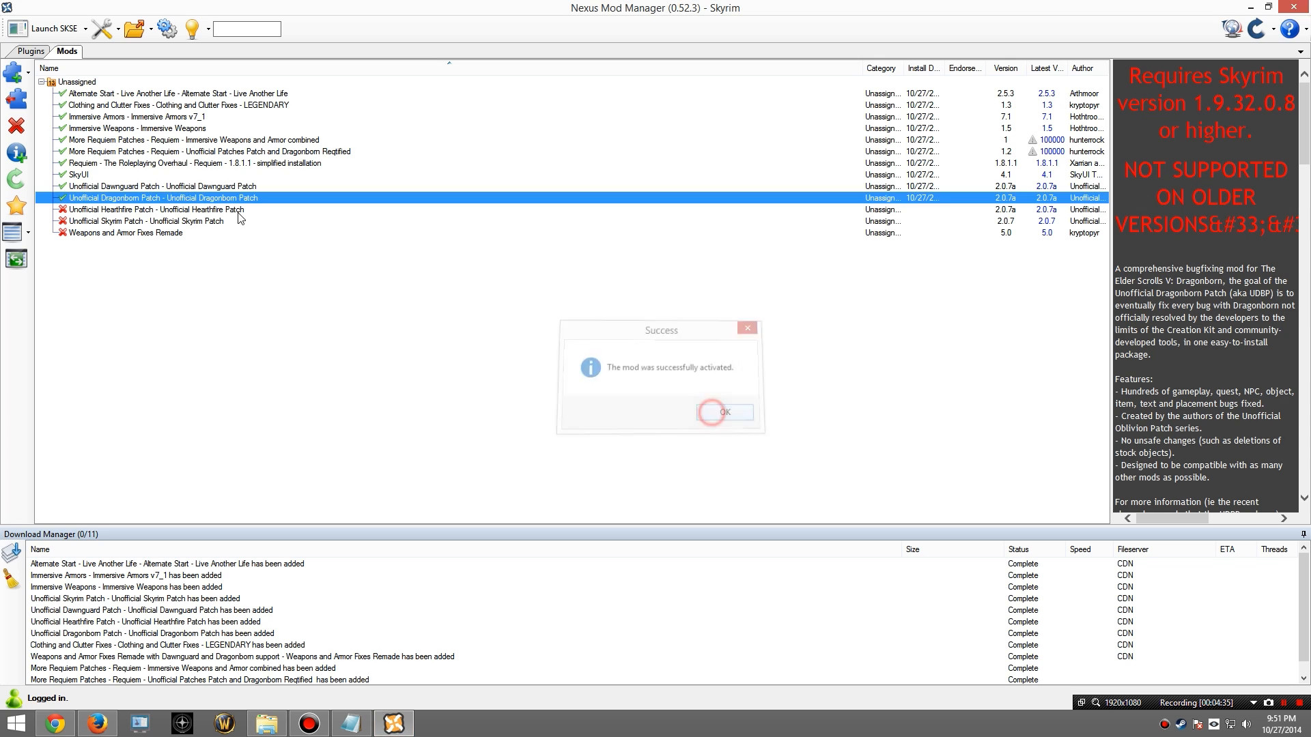
# Step: Activate the Unofficial Hearthfire Patch and the Unofficial Skyrim Patch
pyautogui.click(169, 209)
pyautogui.click(17, 99)
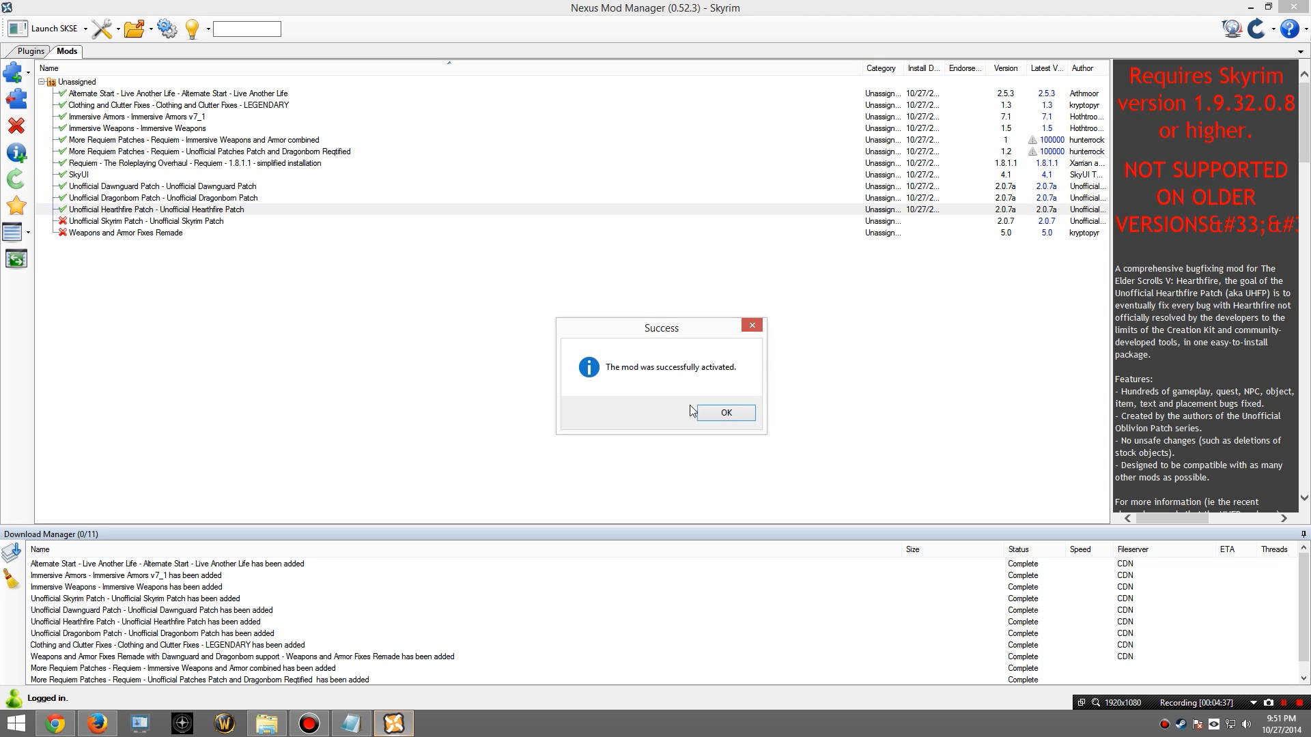
pyautogui.click(712, 413)
pyautogui.click(217, 221)
pyautogui.click(16, 99)
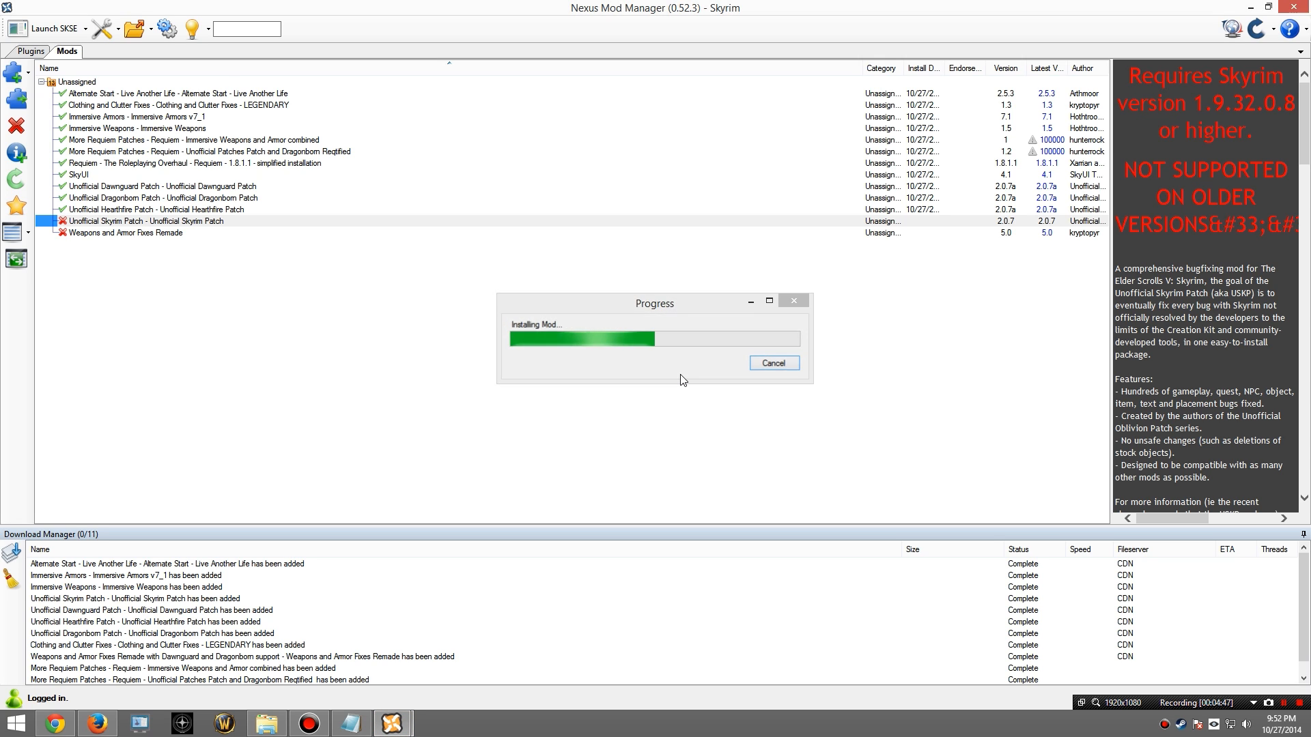
pyautogui.click(732, 413)
# Step: Start activating Weapons and Armor Fixes Remade, choosing Skyrim + Dawnguard + Dragonborn as the main file and No Options
pyautogui.click(133, 233)
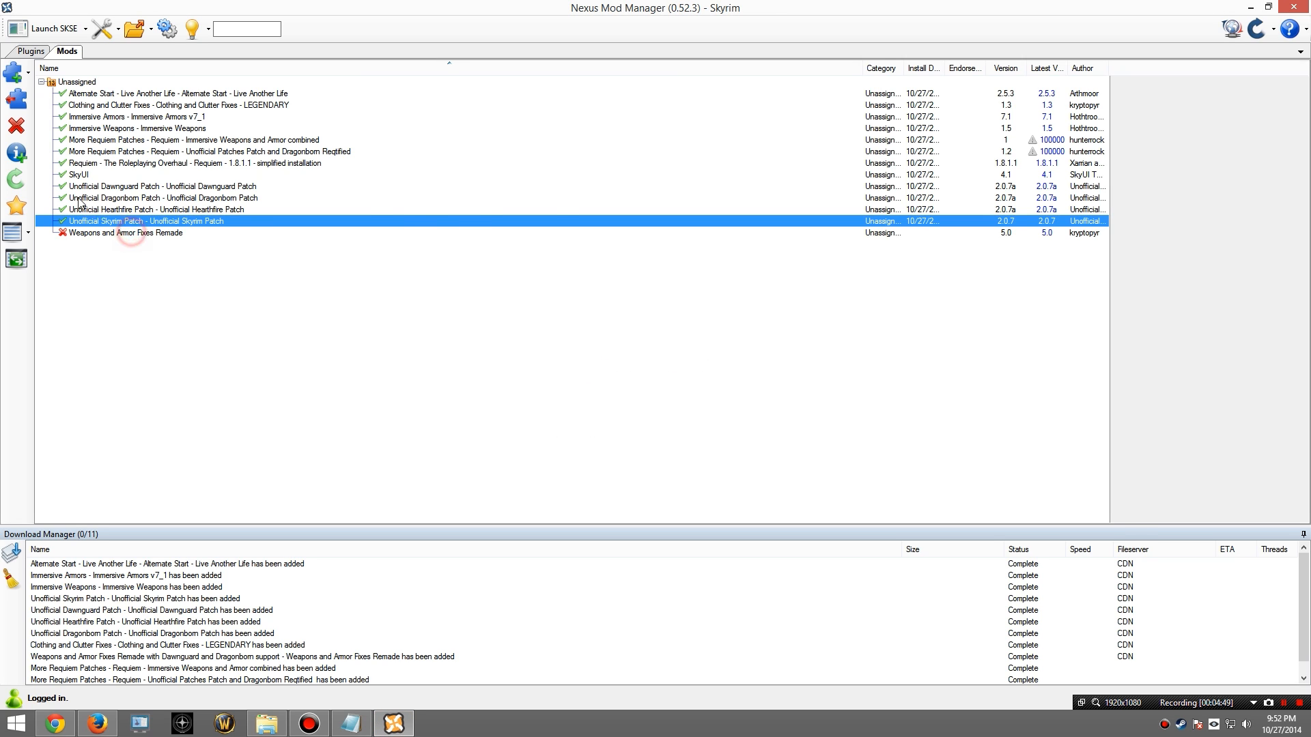
pyautogui.click(14, 102)
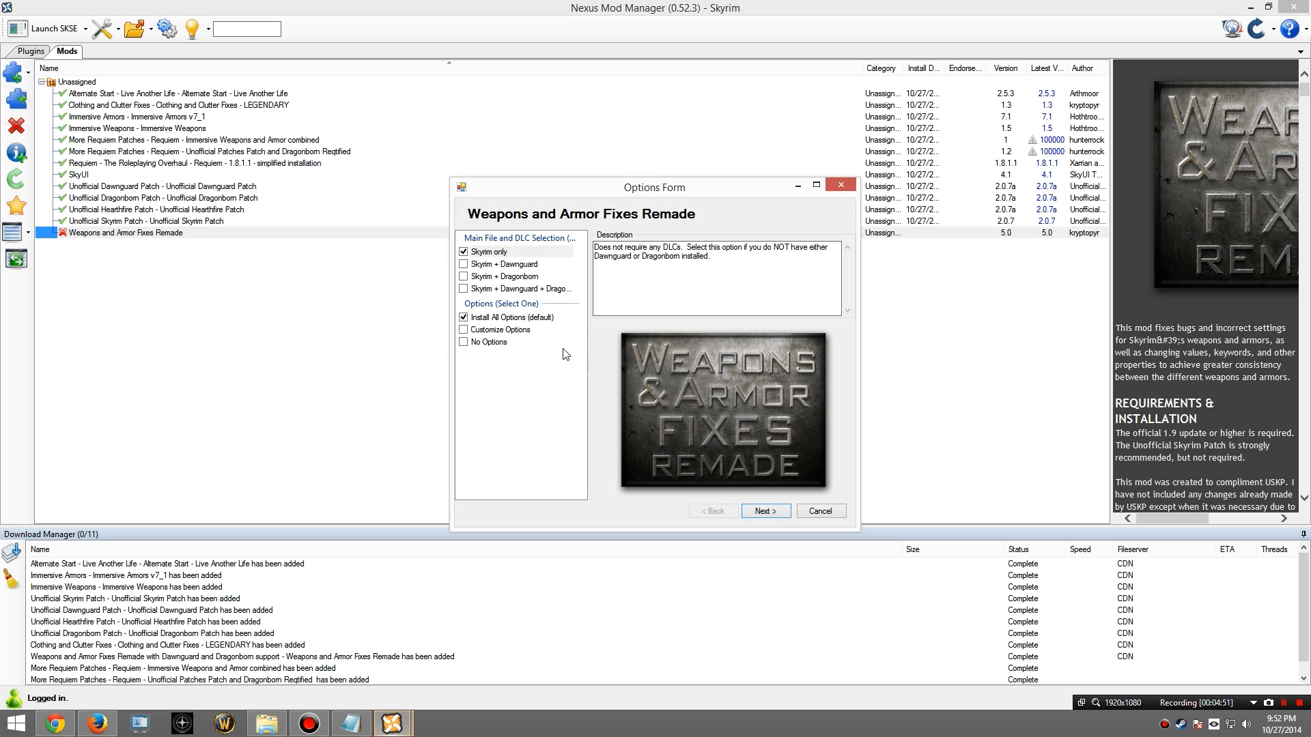
pyautogui.click(464, 342)
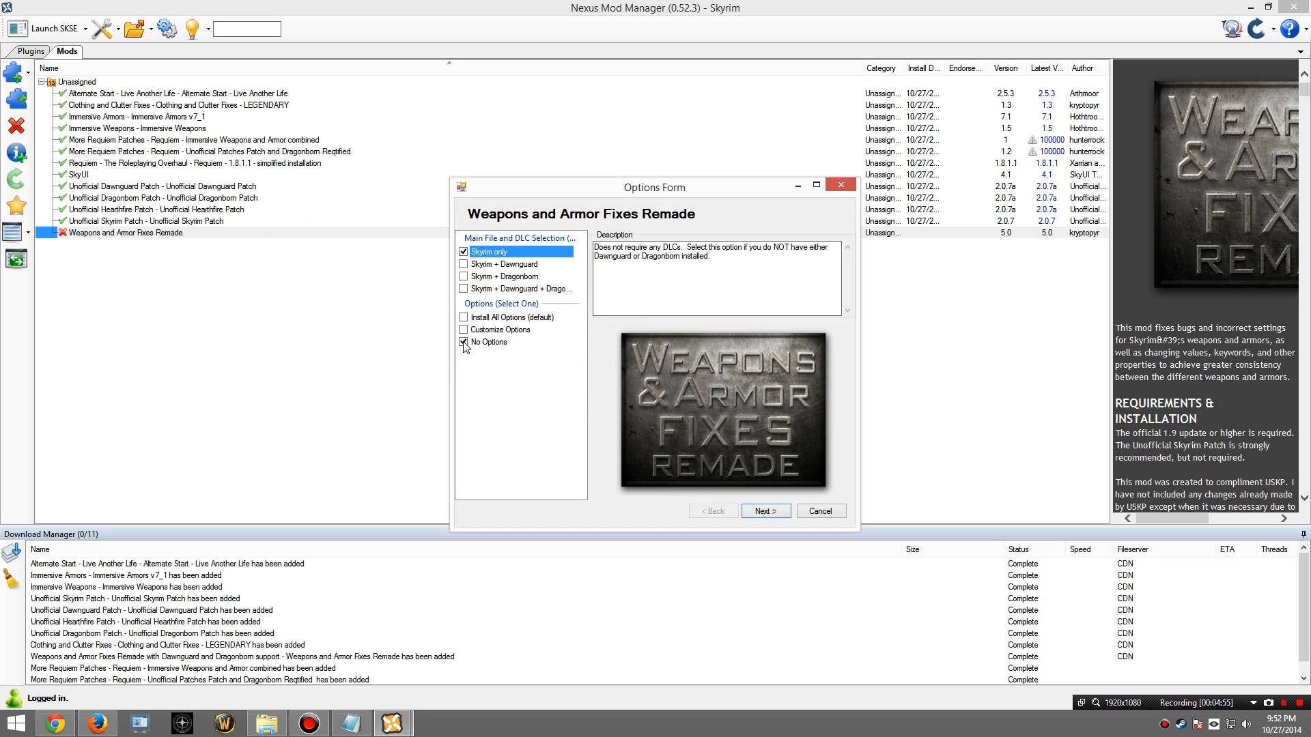
pyautogui.click(463, 289)
pyautogui.moveTo(588, 291)
pyautogui.mouseDown()
pyautogui.moveTo(676, 291)
pyautogui.moveTo(606, 292)
pyautogui.mouseUp()
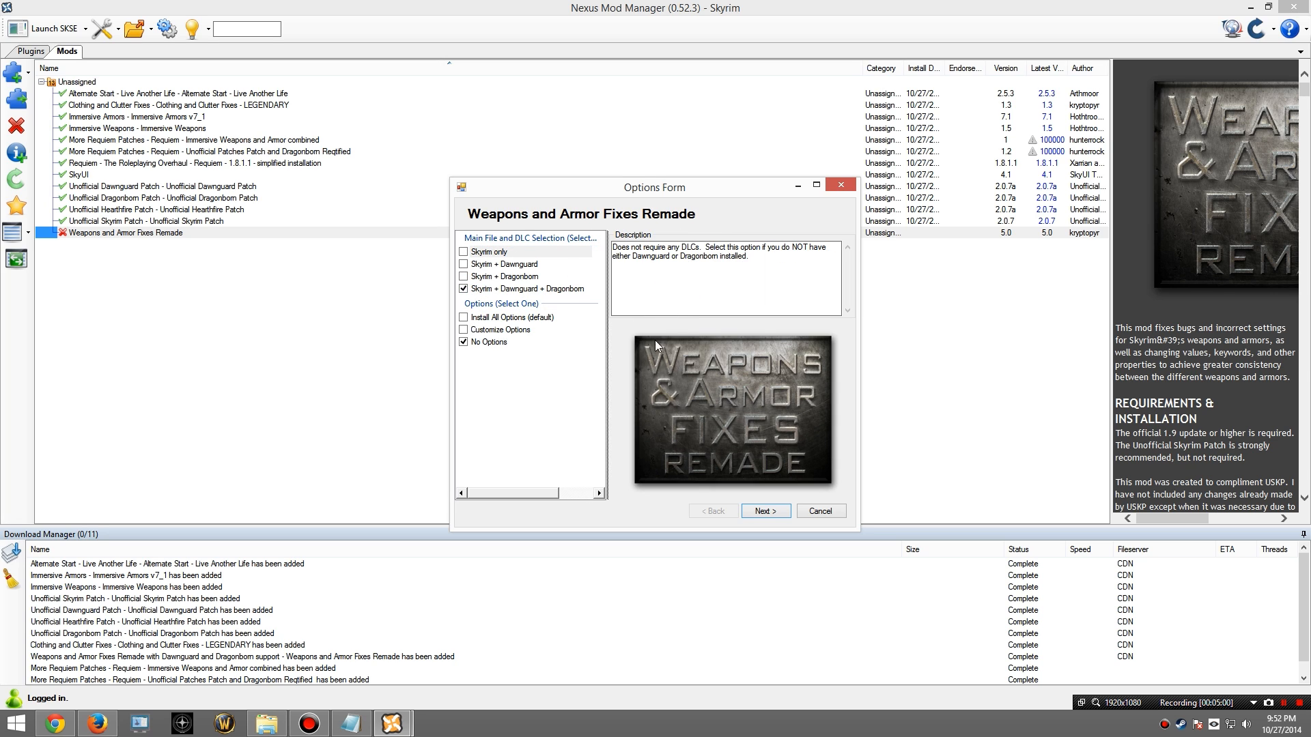
pyautogui.click(771, 512)
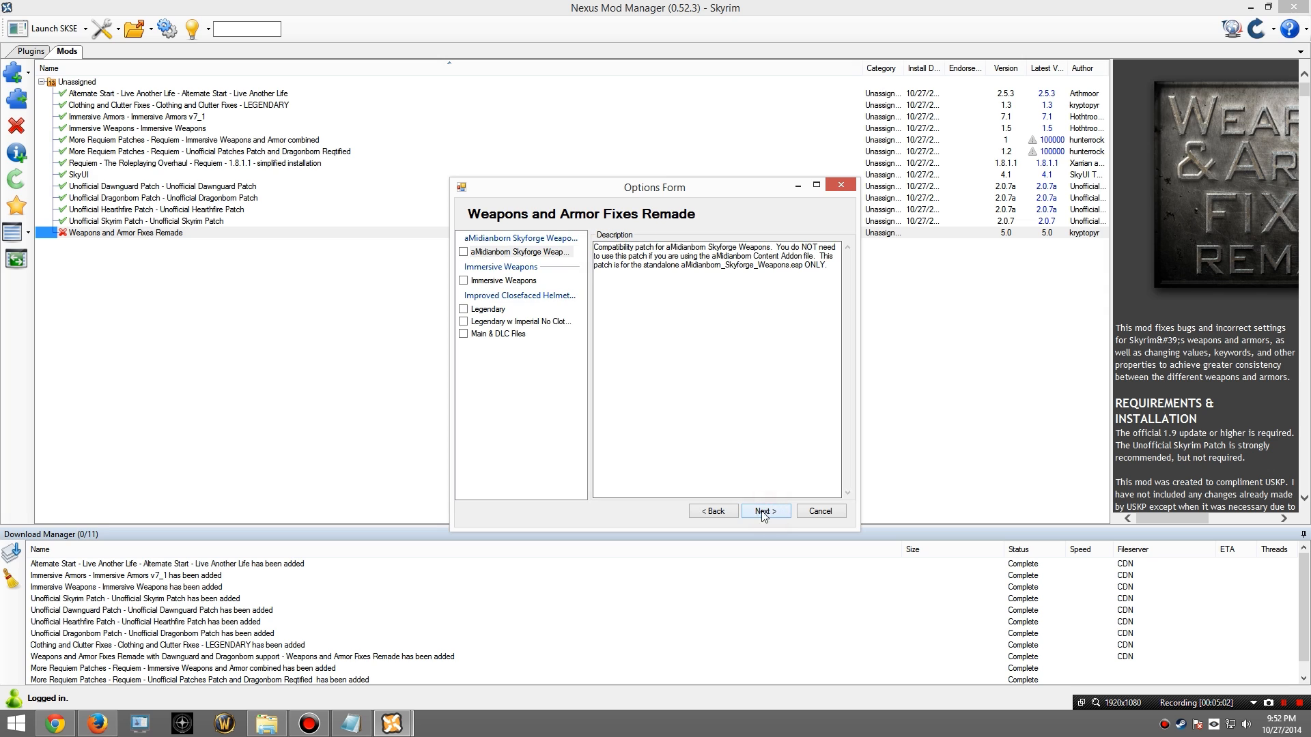
# Step: Include the Immersive Weapons compatibility patch, leave the Read Me file out, and finish installing Weapons and Armor Fixes Remade
pyautogui.click(463, 281)
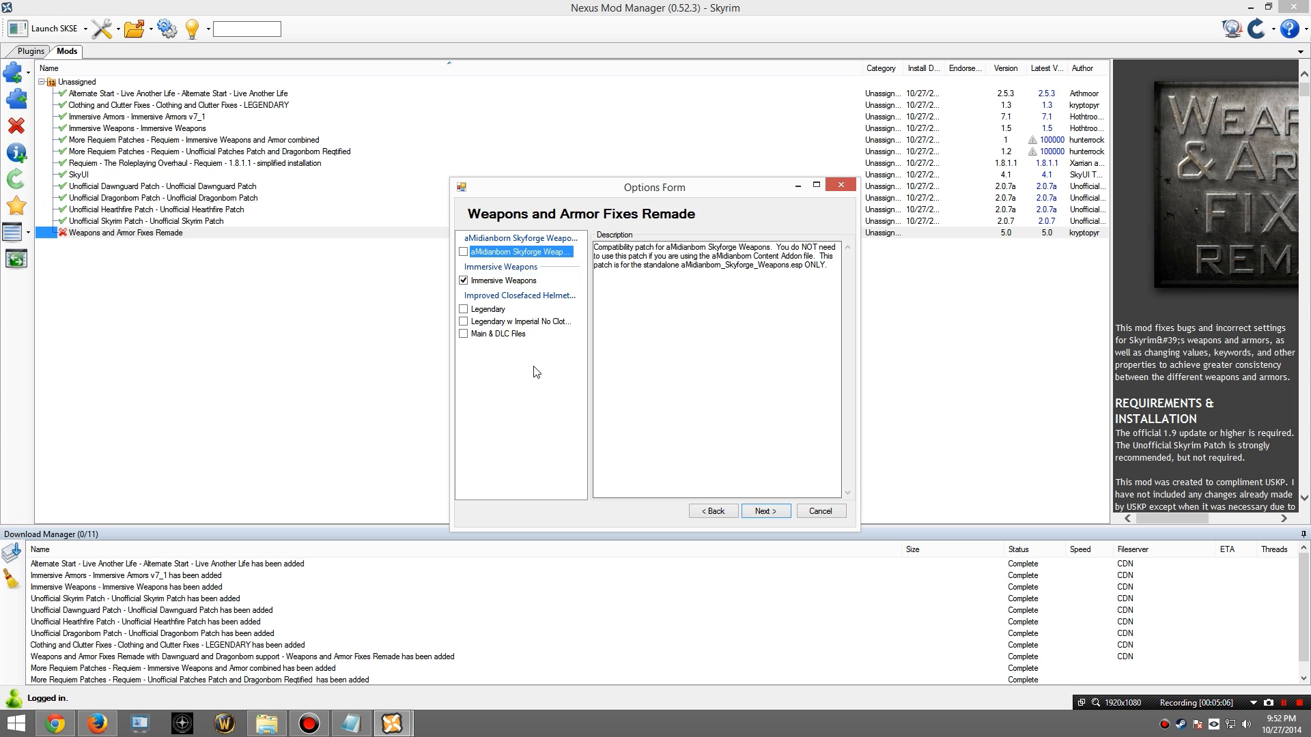
pyautogui.click(759, 513)
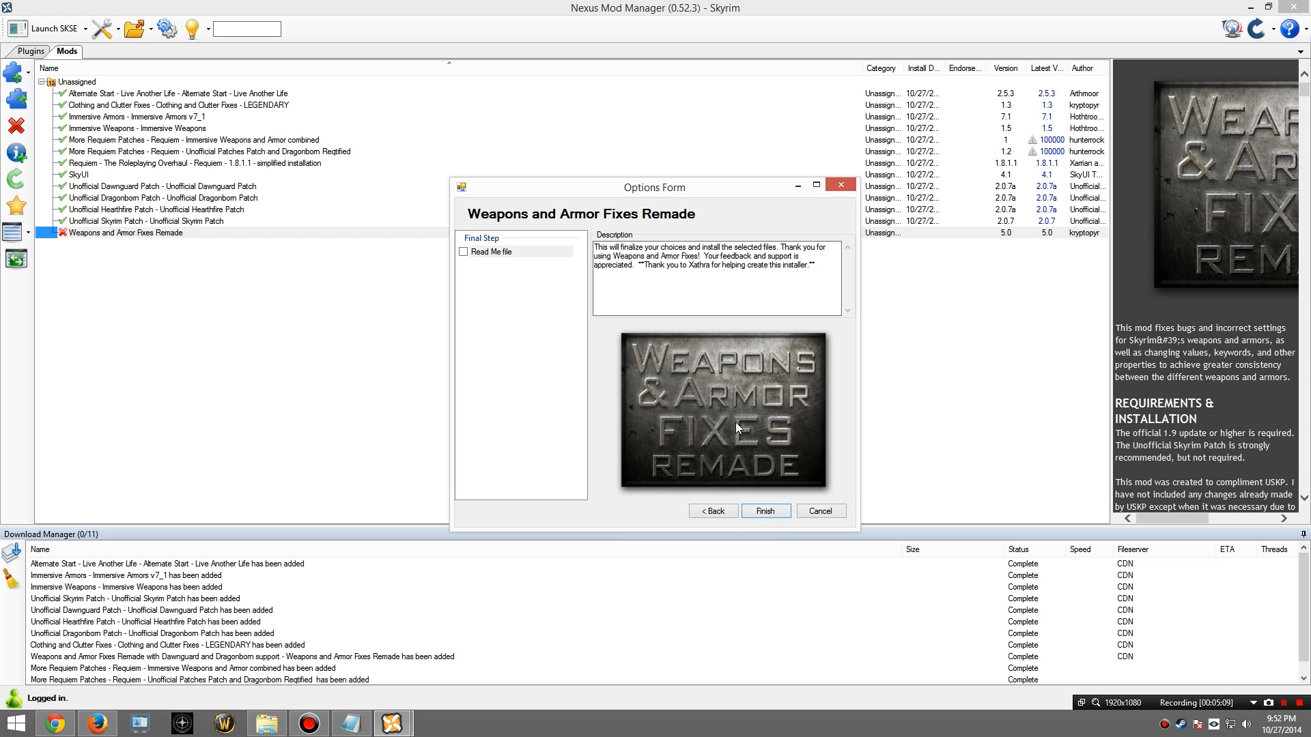
pyautogui.click(763, 512)
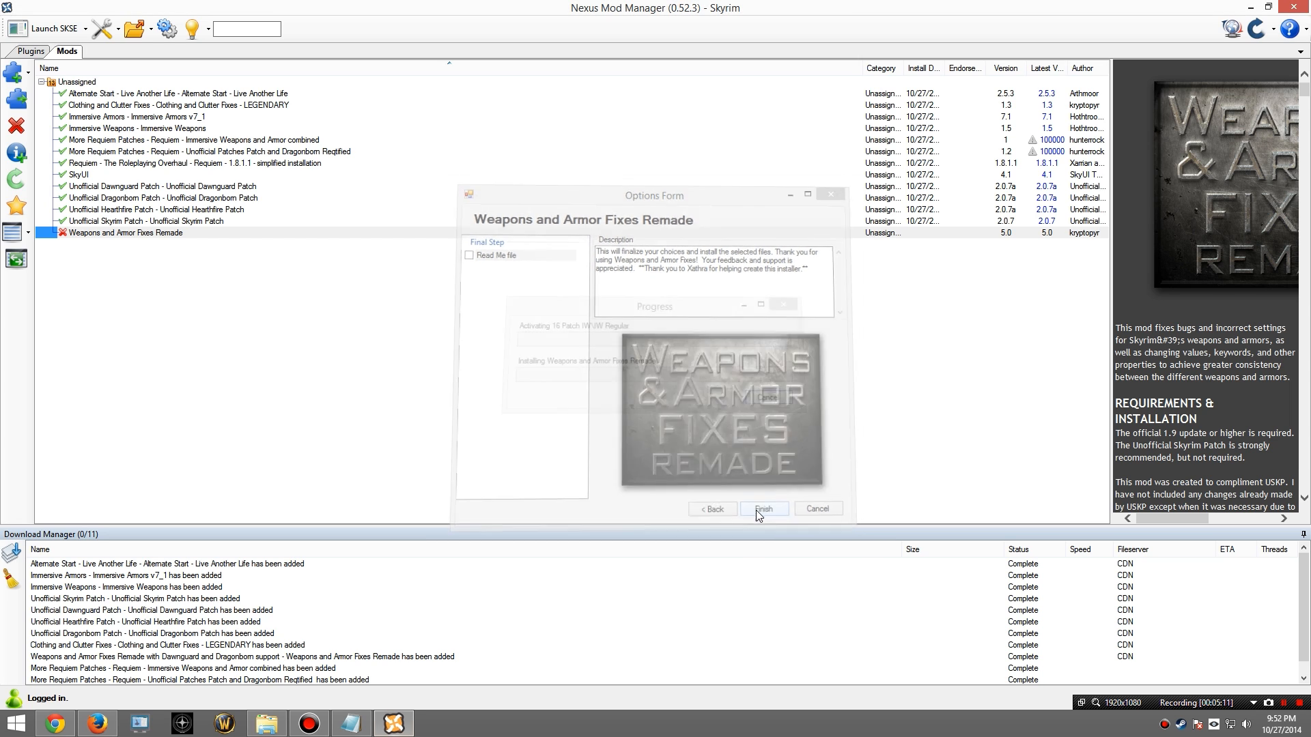
pyautogui.click(717, 414)
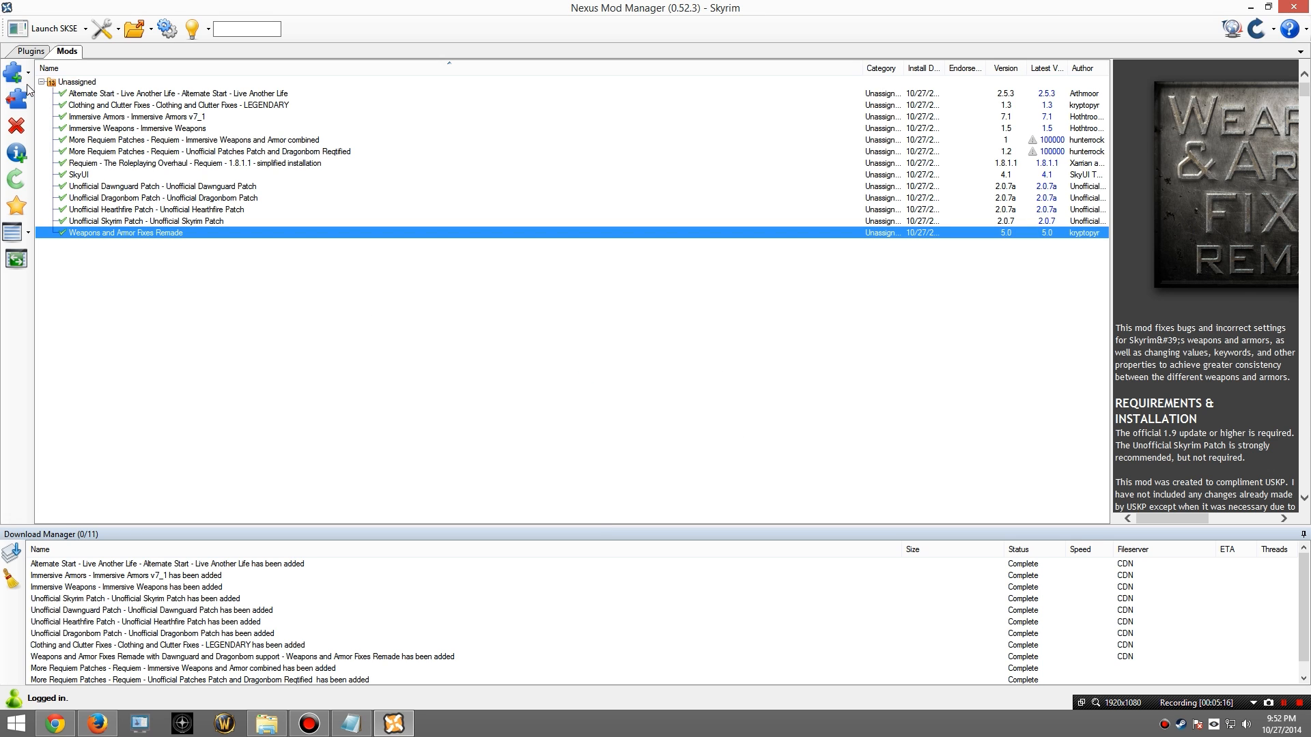
# Step: Show the plugin load order with full plugin names and move Requiem for the Indifferent.esp to the very end
pyautogui.click(31, 51)
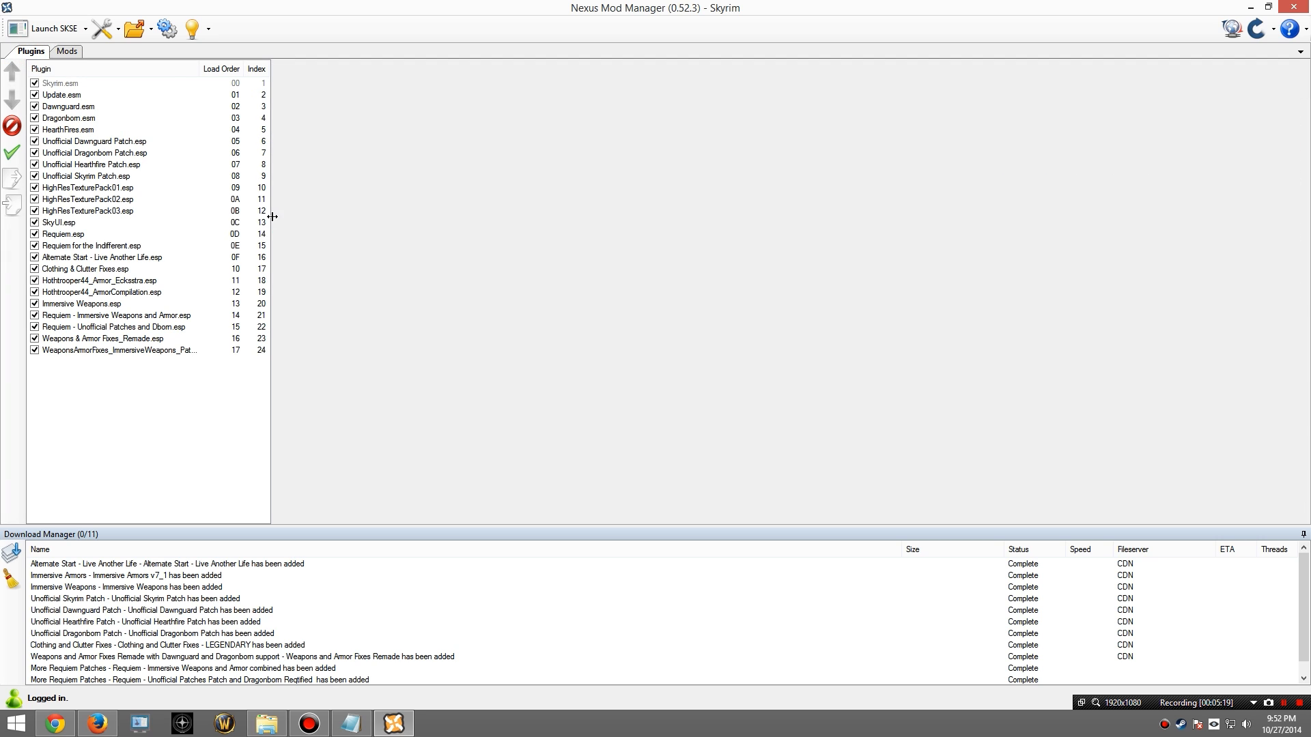
pyautogui.moveTo(273, 217); pyautogui.dragTo(340, 223)
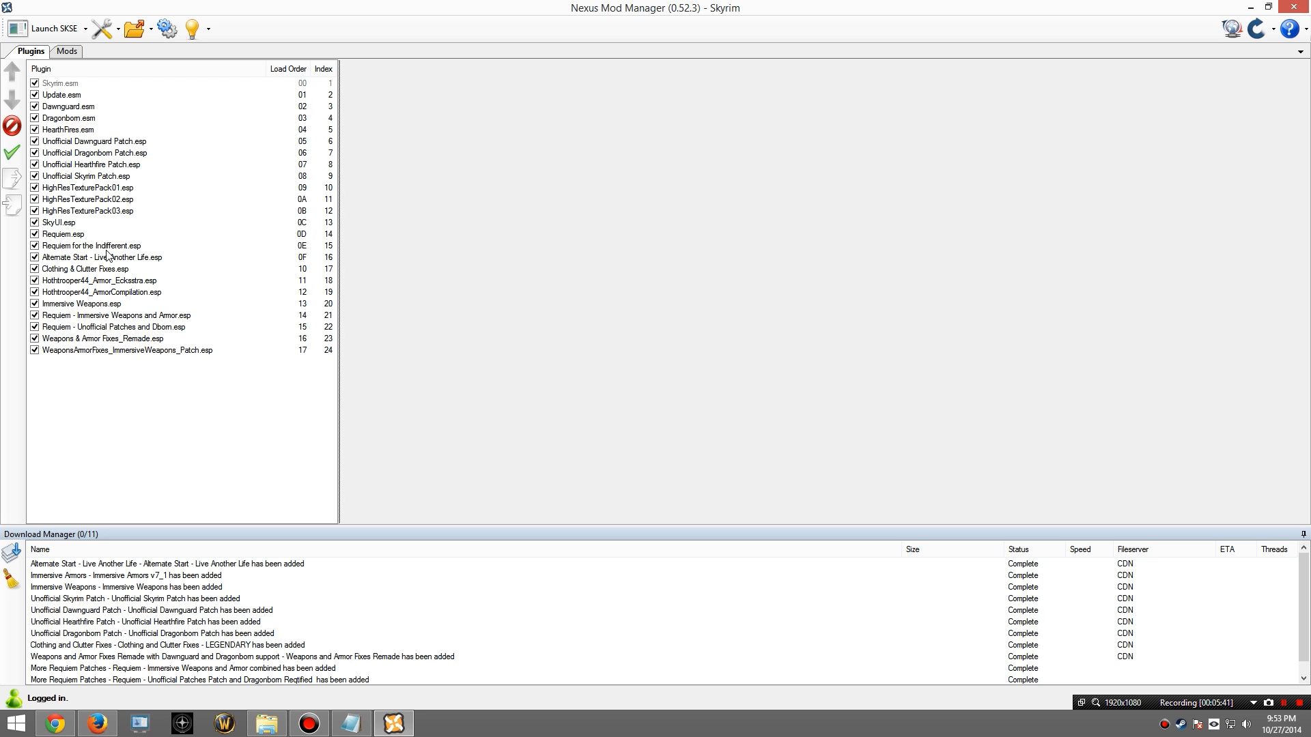
pyautogui.moveTo(69, 251); pyautogui.dragTo(73, 353)
# Step: Move Clothing & Clutter Fixes.esp, both Hothtrooper44 armor plugins and Immersive Weapons.esp ahead of Requiem.esp in the load order
pyautogui.moveTo(60, 237)
pyautogui.mouseDown()
pyautogui.moveTo(65, 321)
pyautogui.moveTo(59, 241)
pyautogui.mouseUp()
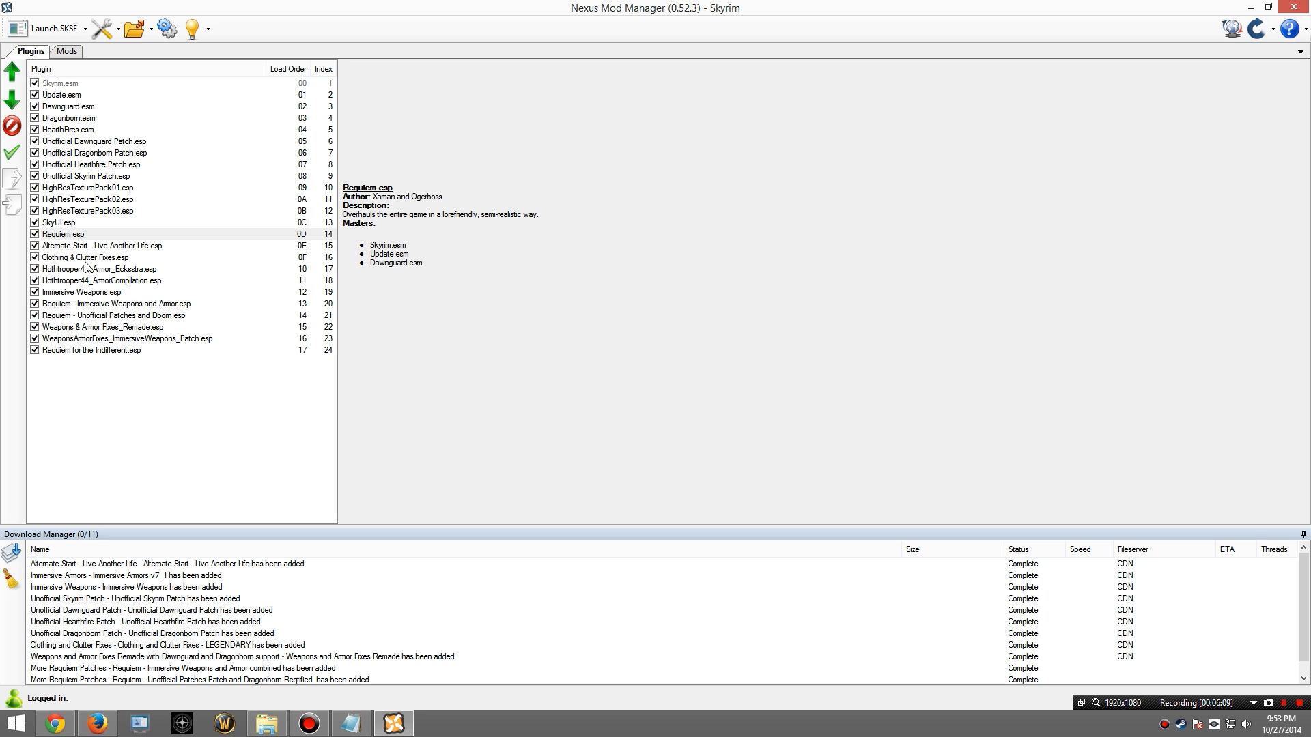
pyautogui.moveTo(80, 255); pyautogui.dragTo(111, 267)
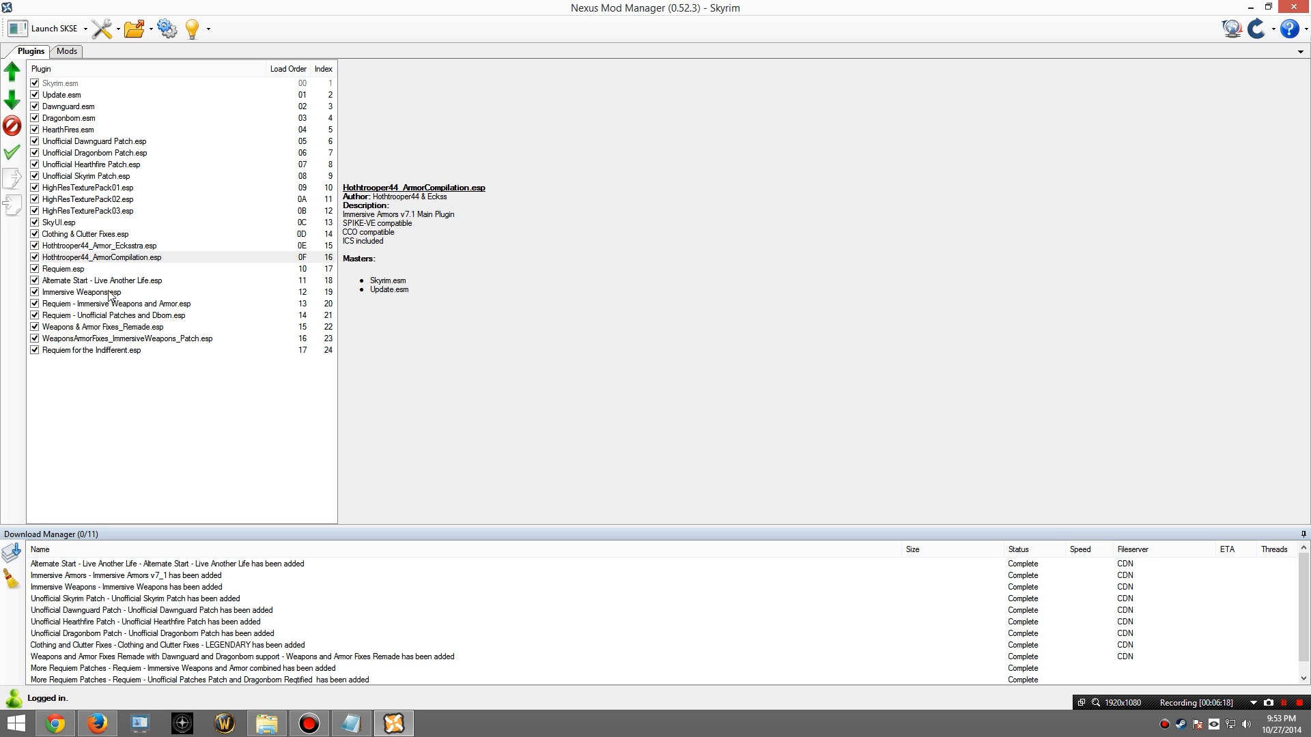
pyautogui.moveTo(106, 298); pyautogui.dragTo(102, 275)
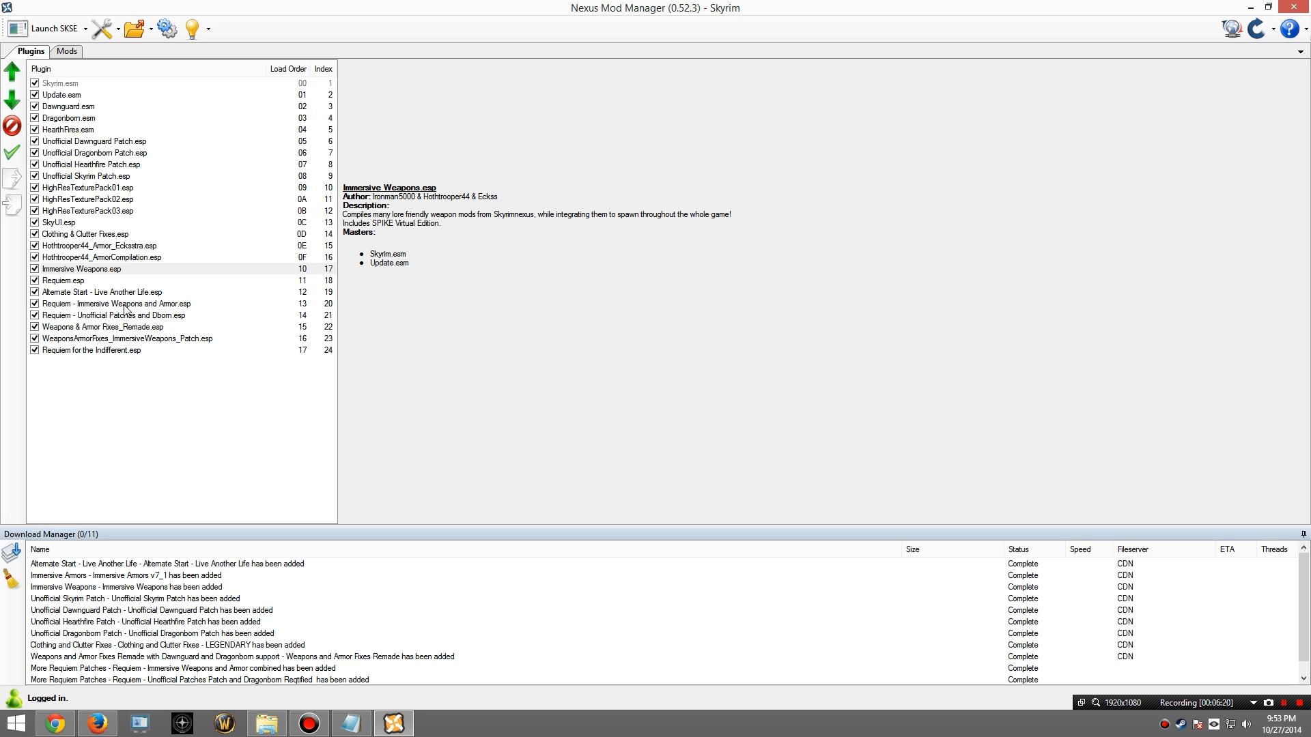
# Step: Place Requiem - Unofficial Patches and Dborn.esp directly after Requiem.esp, followed by Requiem - Immersive Weapons and Armor.esp
pyautogui.click(88, 304)
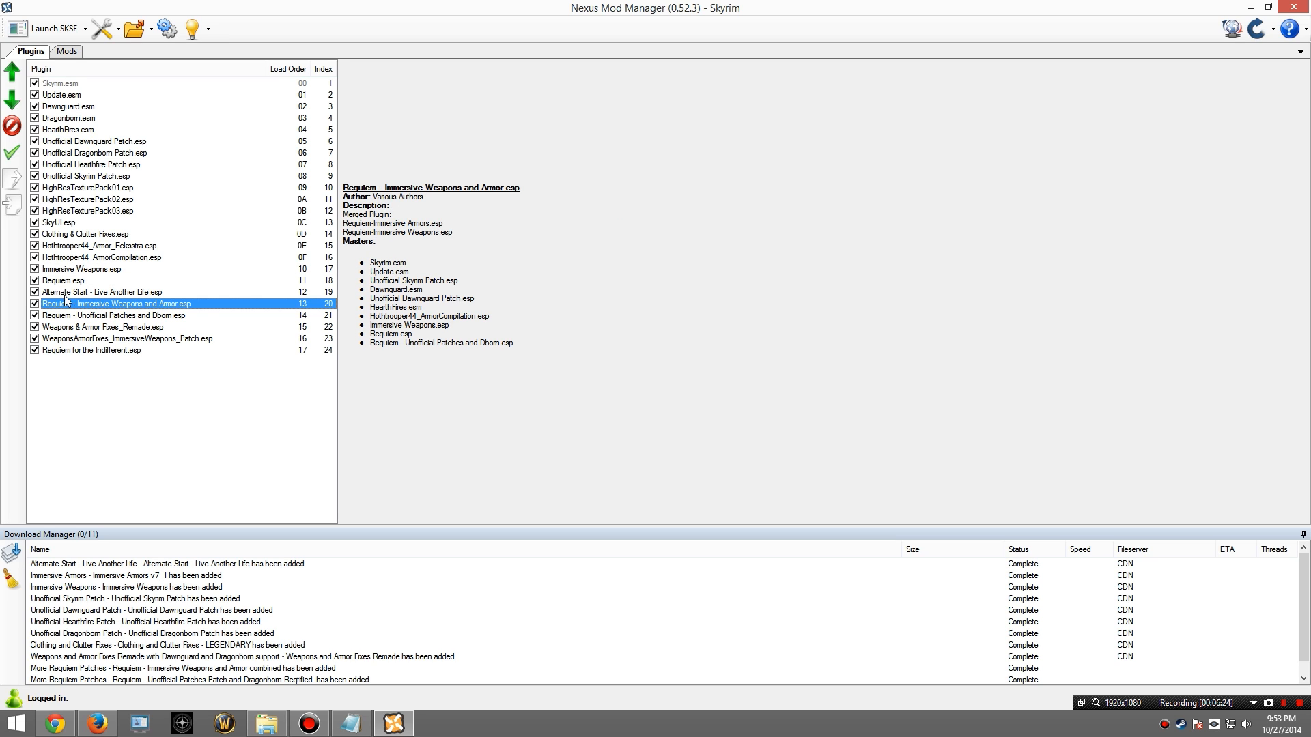
pyautogui.moveTo(66, 305); pyautogui.dragTo(66, 298)
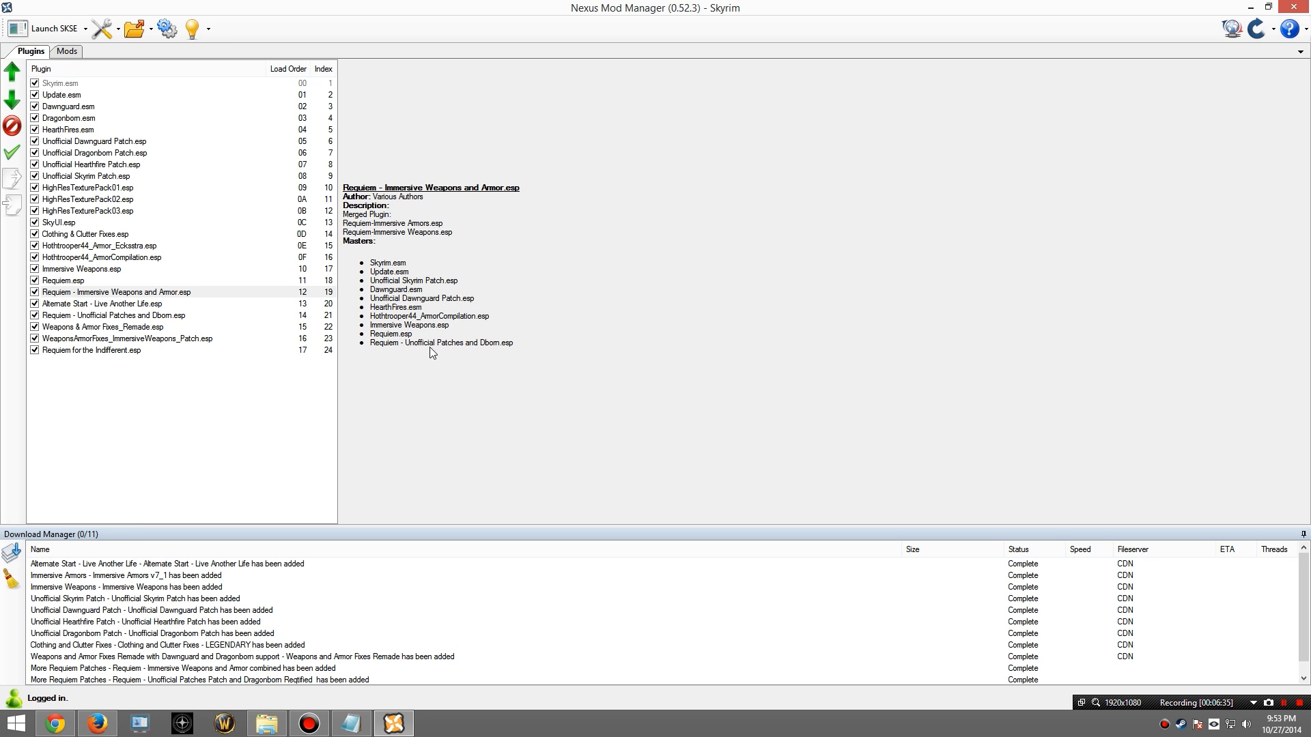
pyautogui.click(118, 315)
pyautogui.moveTo(118, 315); pyautogui.dragTo(115, 294)
pyautogui.click(396, 308)
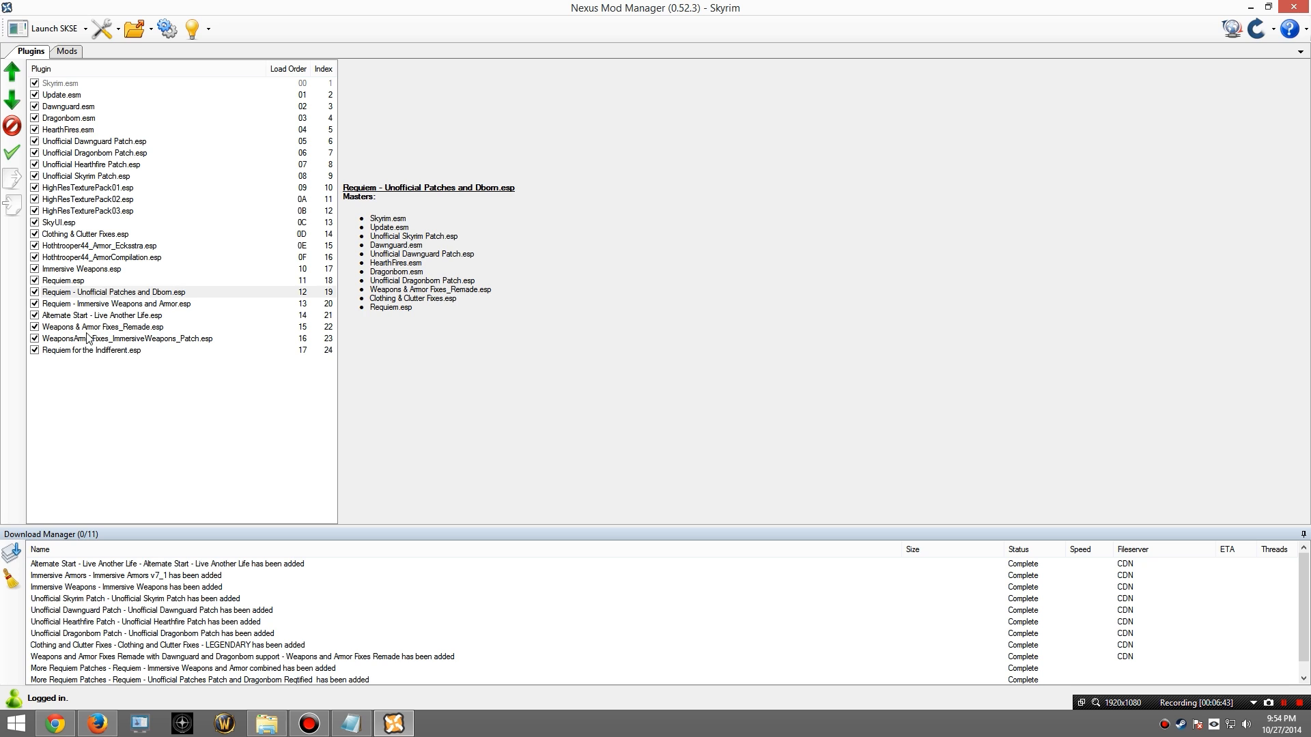
# Step: Move Weapons & Armor Fixes_Remade.esp directly after Clothing & Clutter Fixes.esp, followed by WeaponsArmorFixes_ImmersiveWeapons_Patch.esp
pyautogui.moveTo(86, 328); pyautogui.dragTo(83, 247)
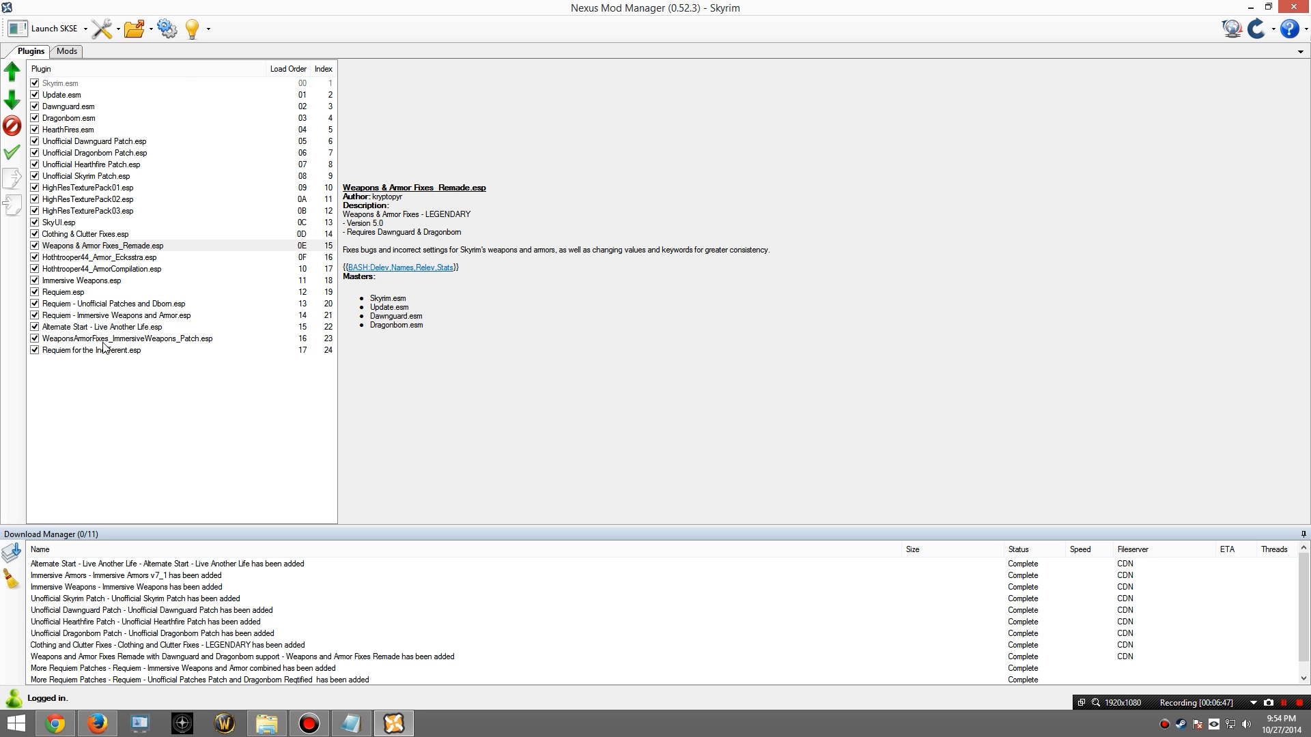
pyautogui.moveTo(103, 342); pyautogui.dragTo(102, 258)
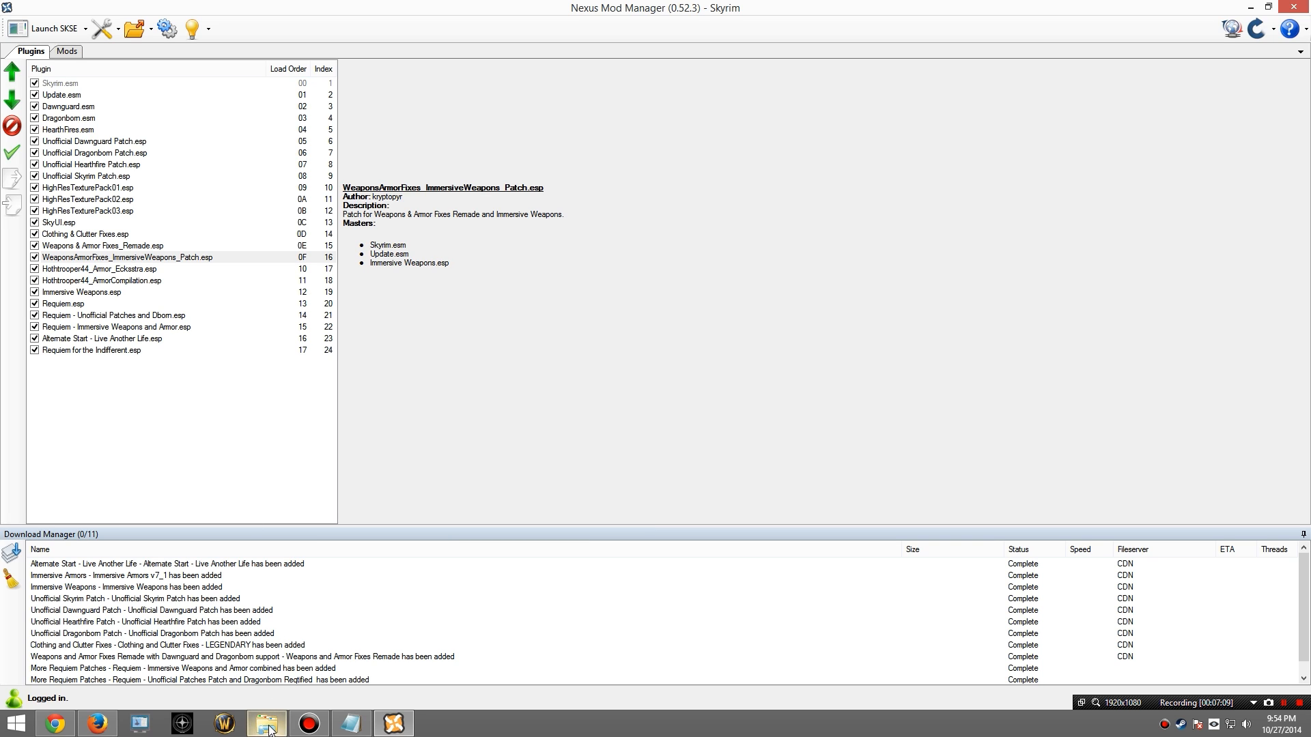
pyautogui.moveTo(269, 730)
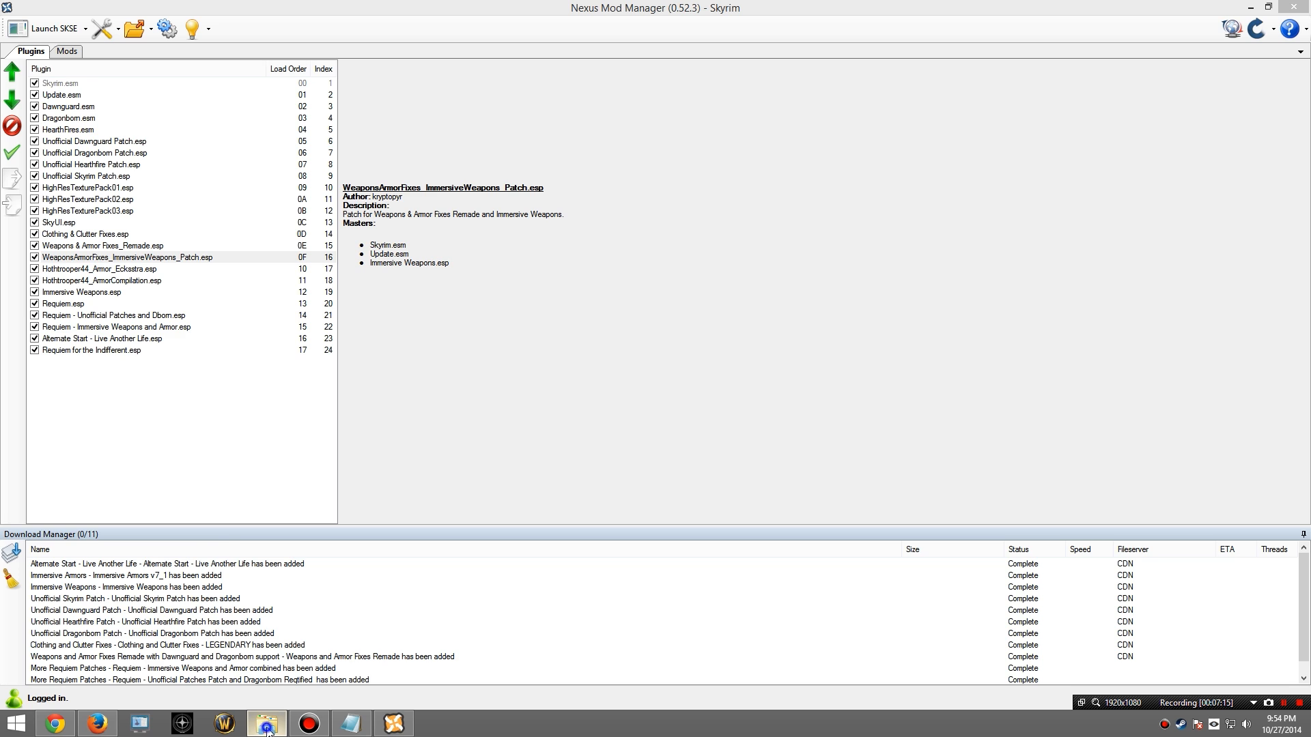
# Step: Open a new File Explorer window and browse to the Steam folder in C:\Program Files (x86)
pyautogui.rightClick(268, 730)
pyautogui.click(254, 658)
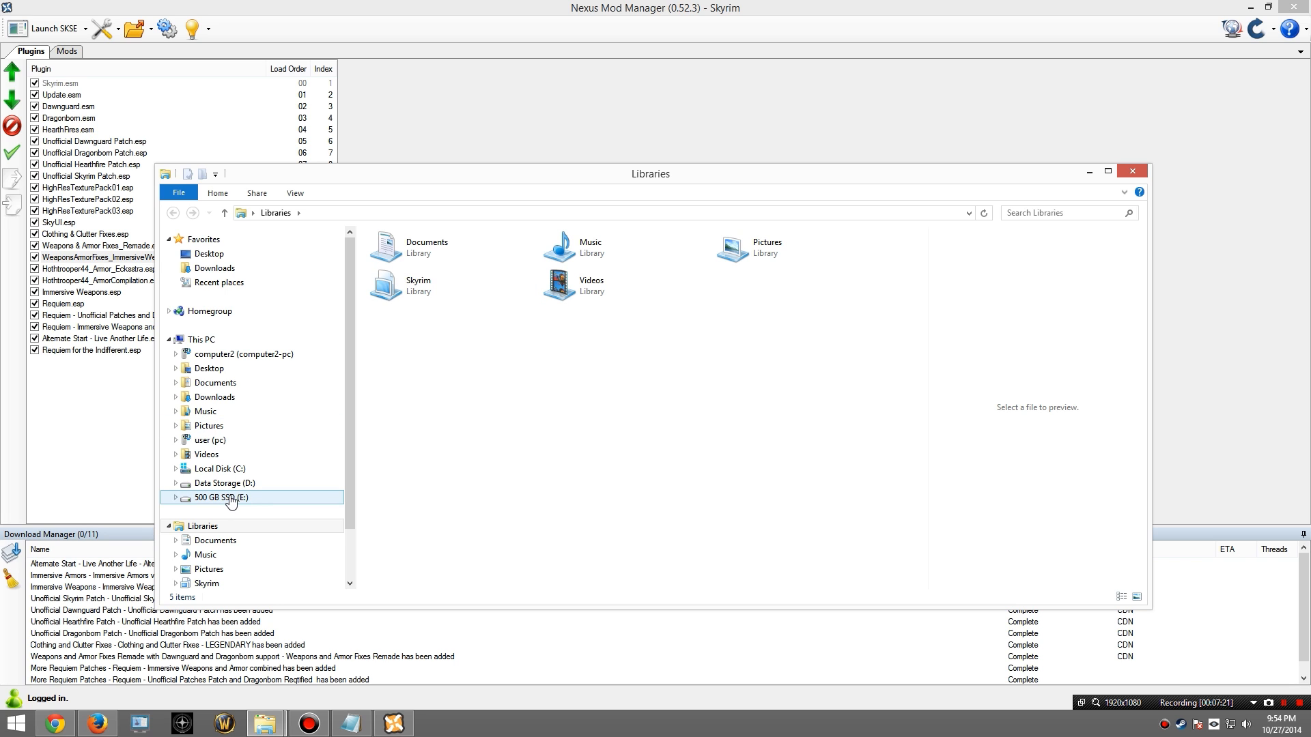
pyautogui.click(224, 469)
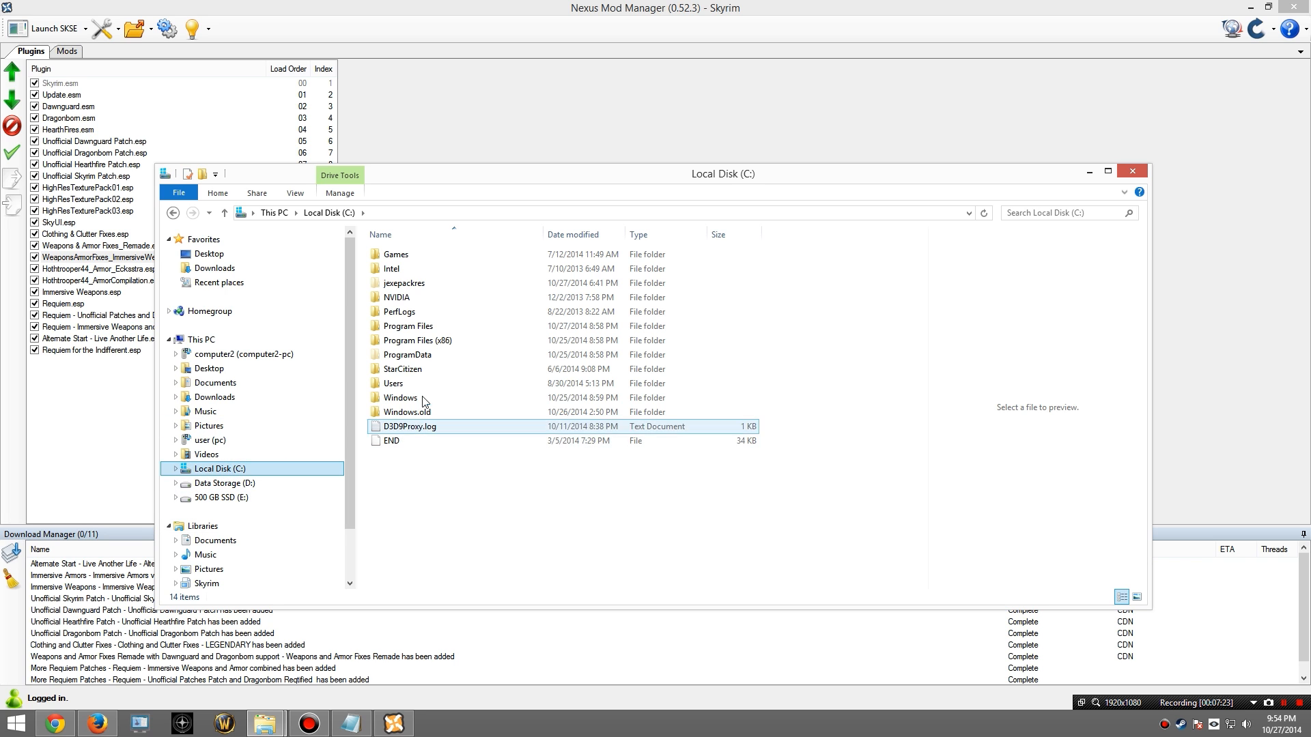
pyautogui.doubleClick(418, 340)
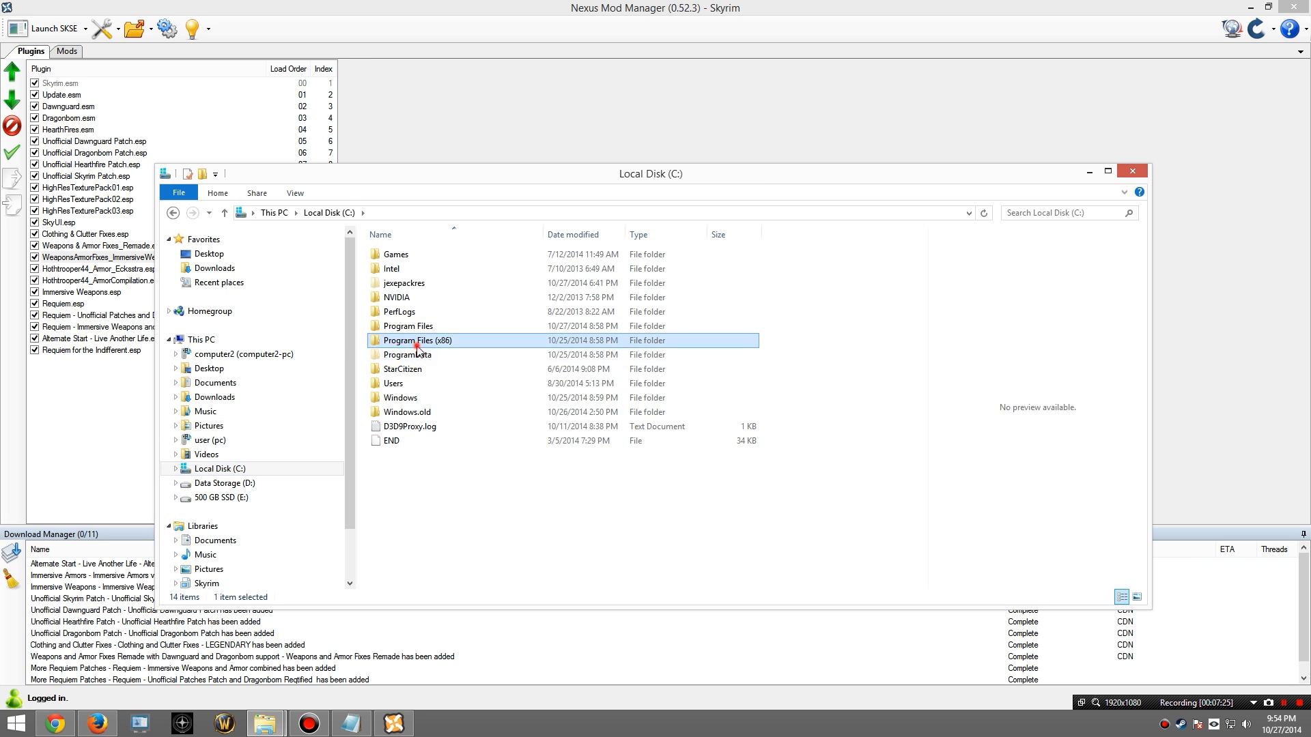
pyautogui.scroll(-6, 451, 464)
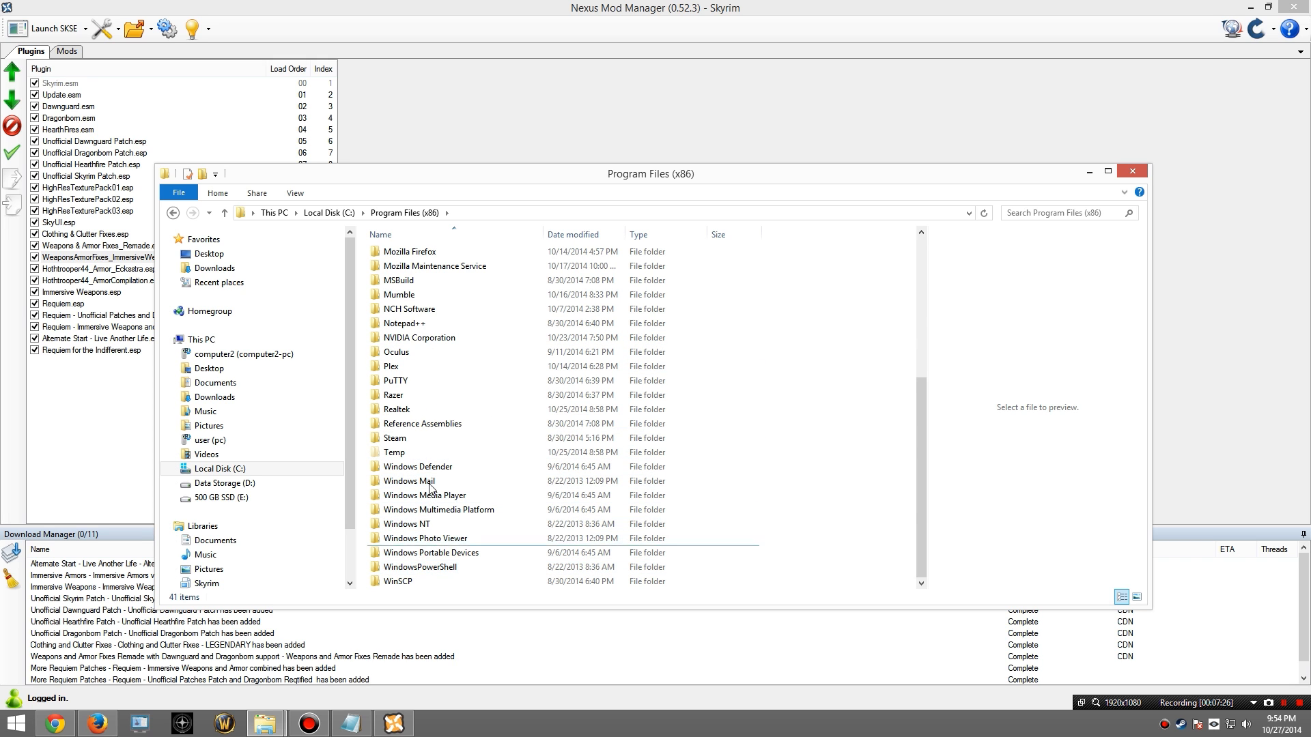
pyautogui.doubleClick(400, 439)
pyautogui.scroll(-3, 409, 416)
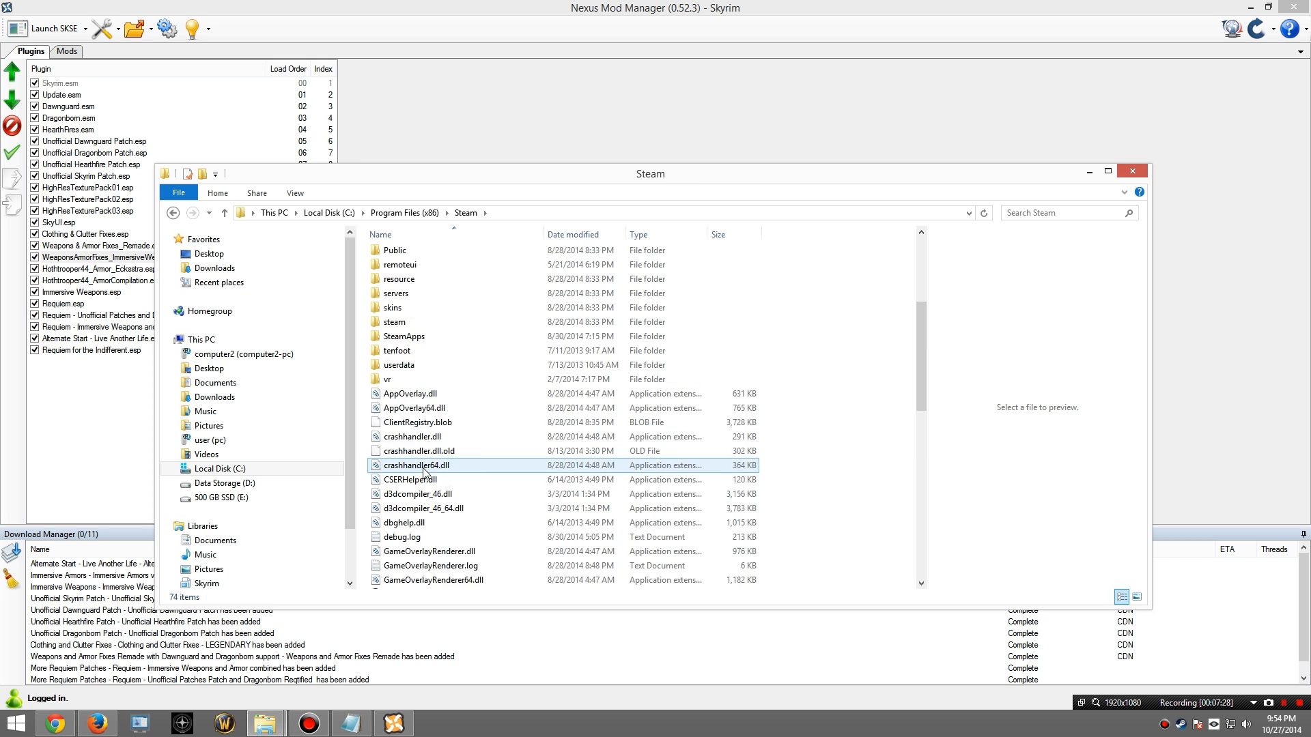
# Step: Browse from the Steam folder to SteamApps\common\Skyrim\Data\SkyProc Patchers\Requiem
pyautogui.doubleClick(408, 380)
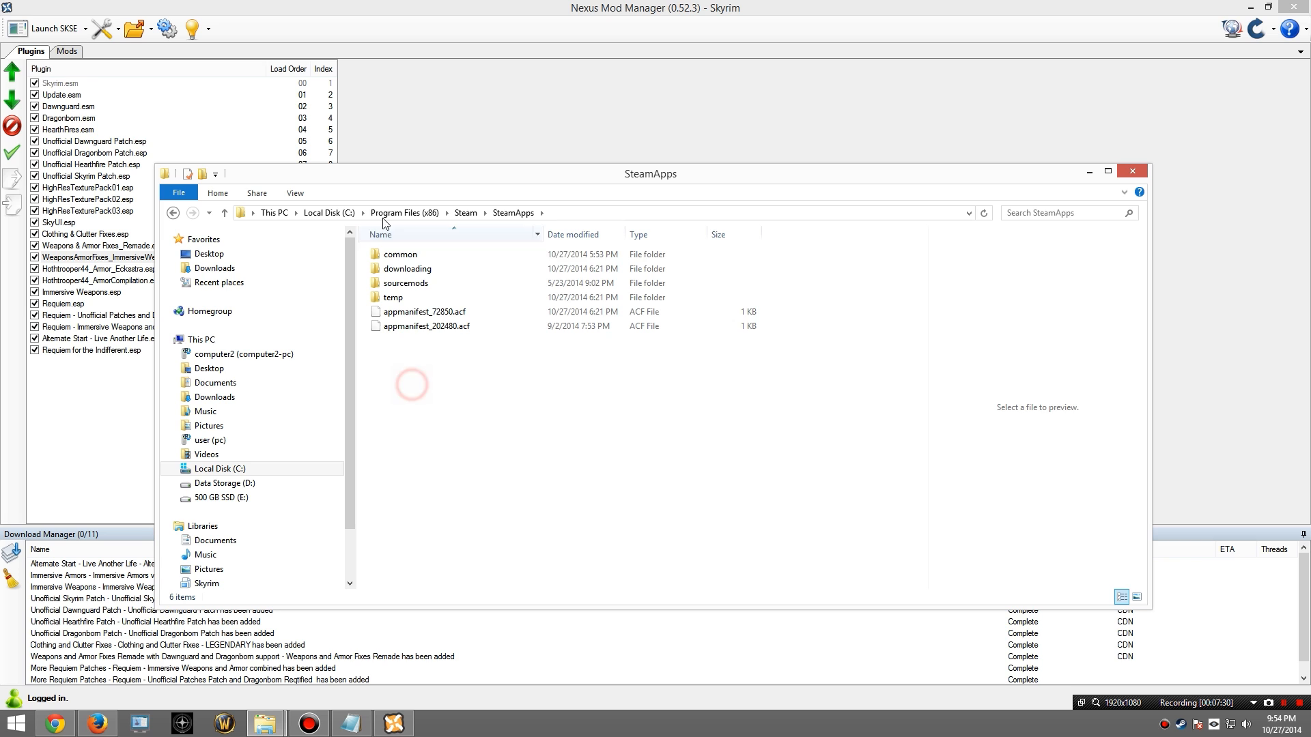
pyautogui.doubleClick(403, 256)
pyautogui.doubleClick(410, 288)
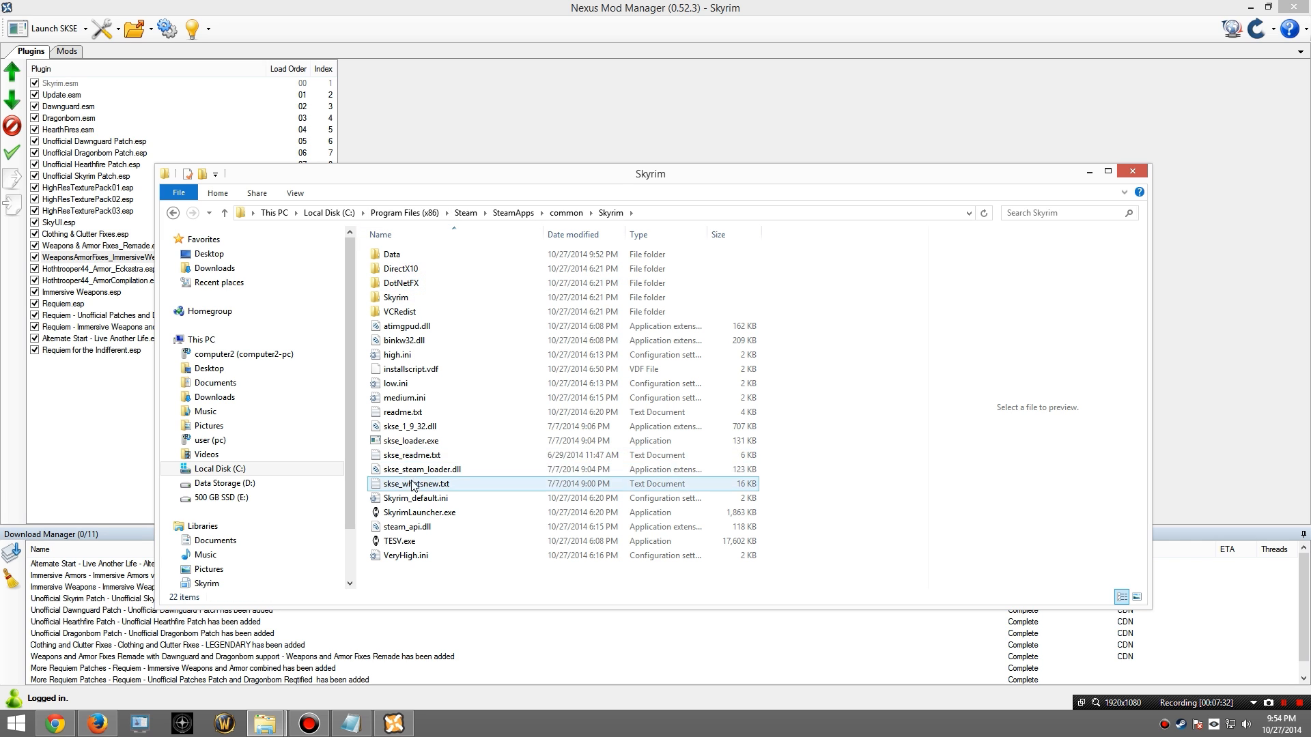
pyautogui.doubleClick(400, 255)
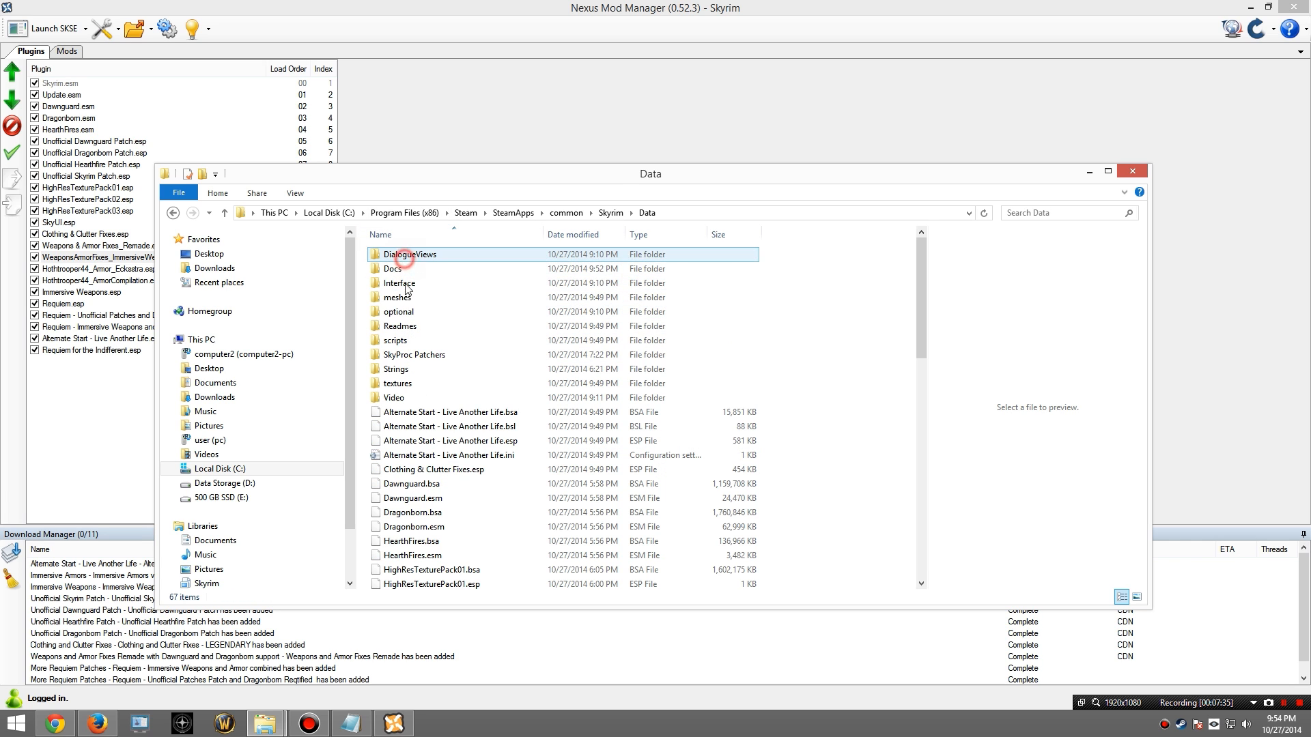
pyautogui.doubleClick(412, 356)
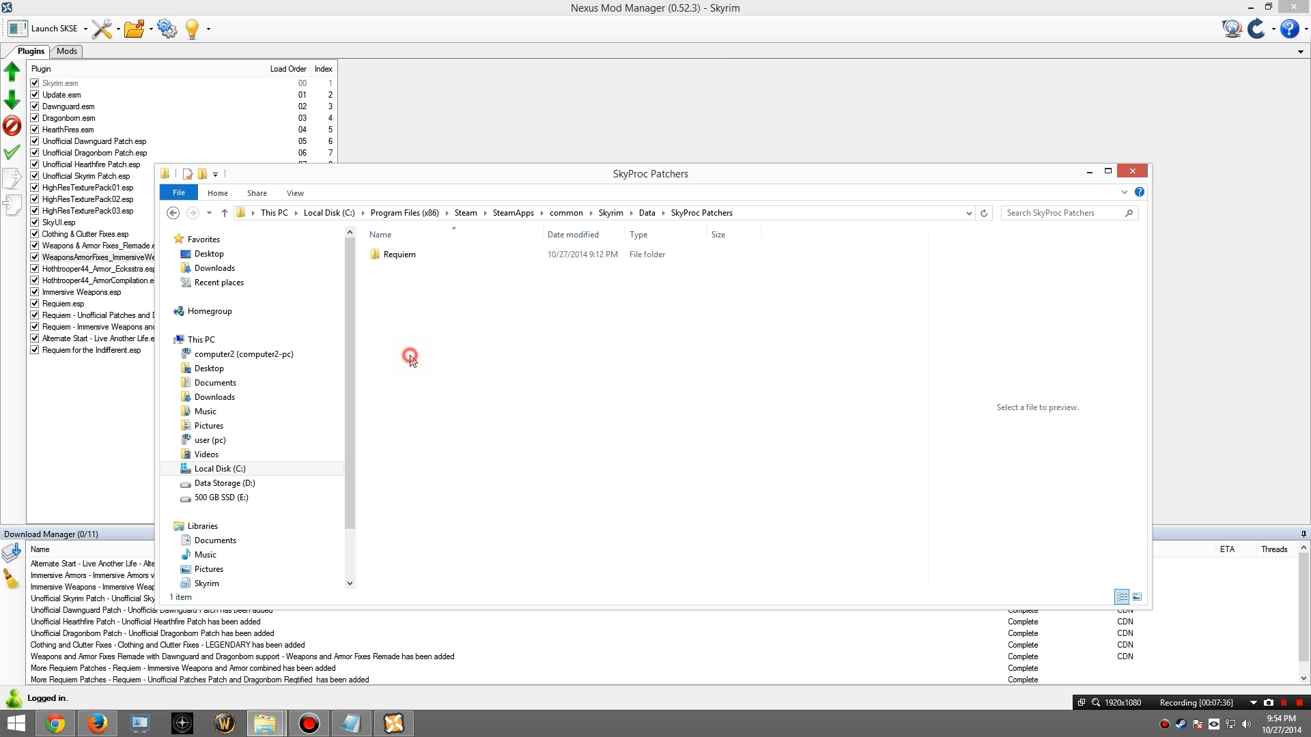
pyautogui.doubleClick(402, 255)
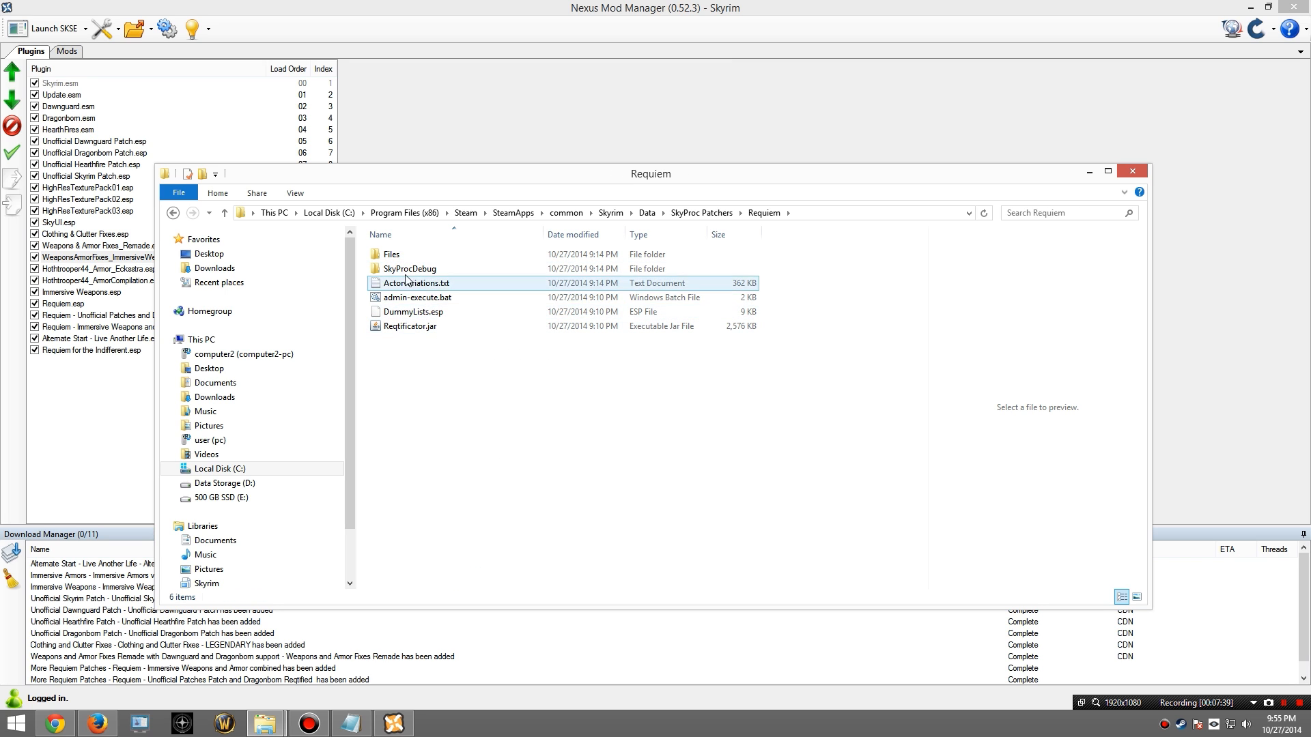
# Step: Run admin-execute.bat as administrator and browse to C:\Program Files (x86) when asked to choose the data folder
pyautogui.rightClick(414, 304)
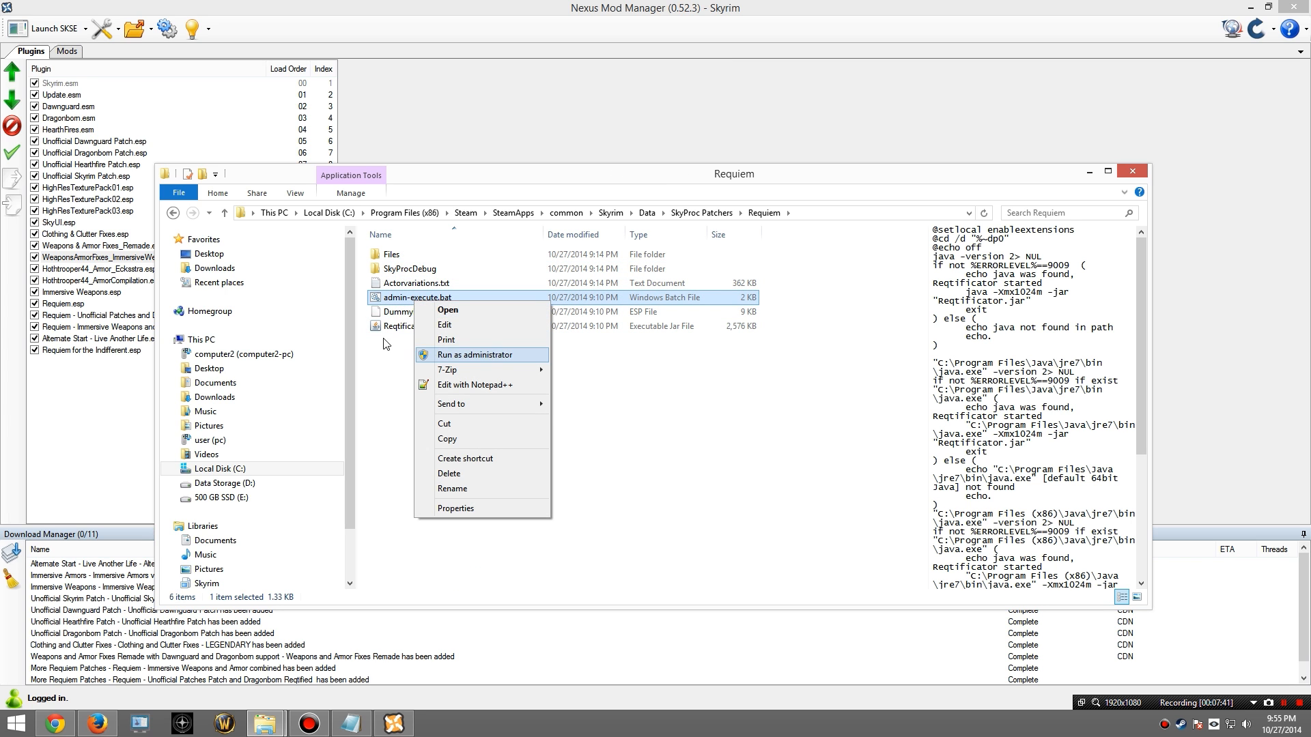
pyautogui.click(456, 355)
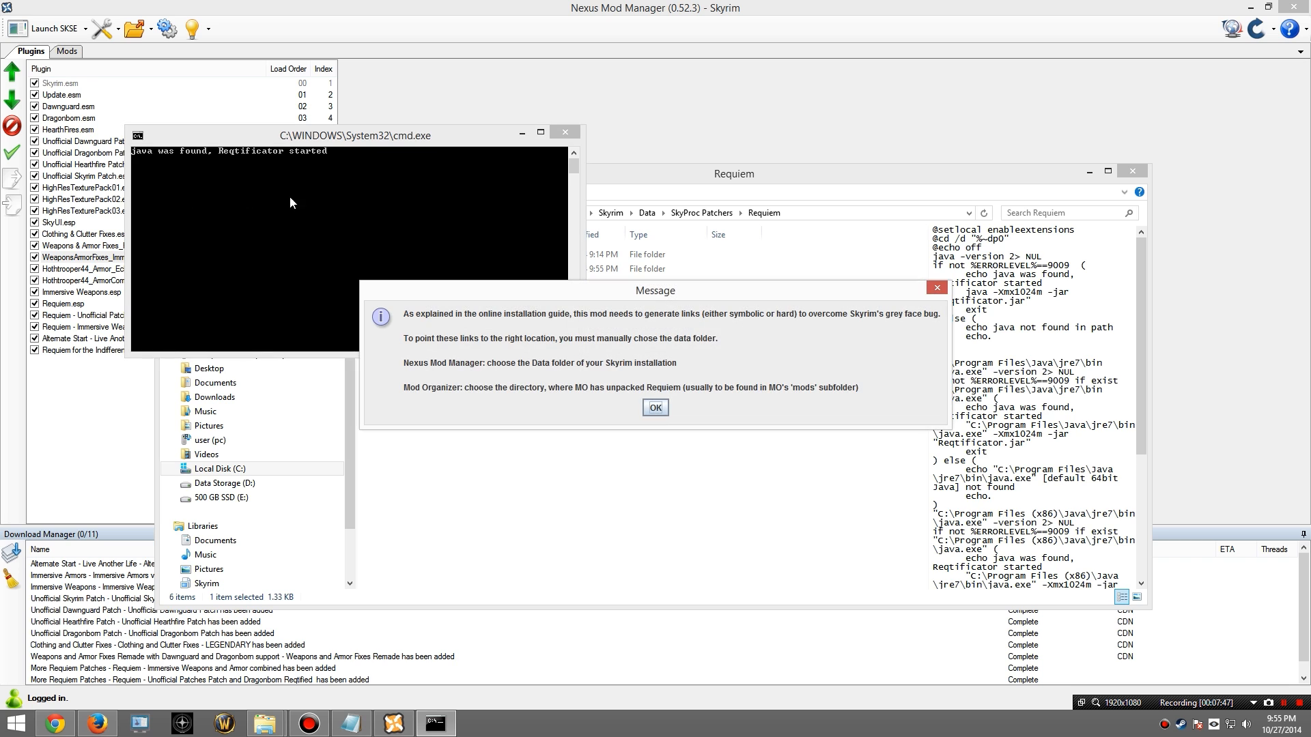
pyautogui.click(654, 409)
pyautogui.click(646, 272)
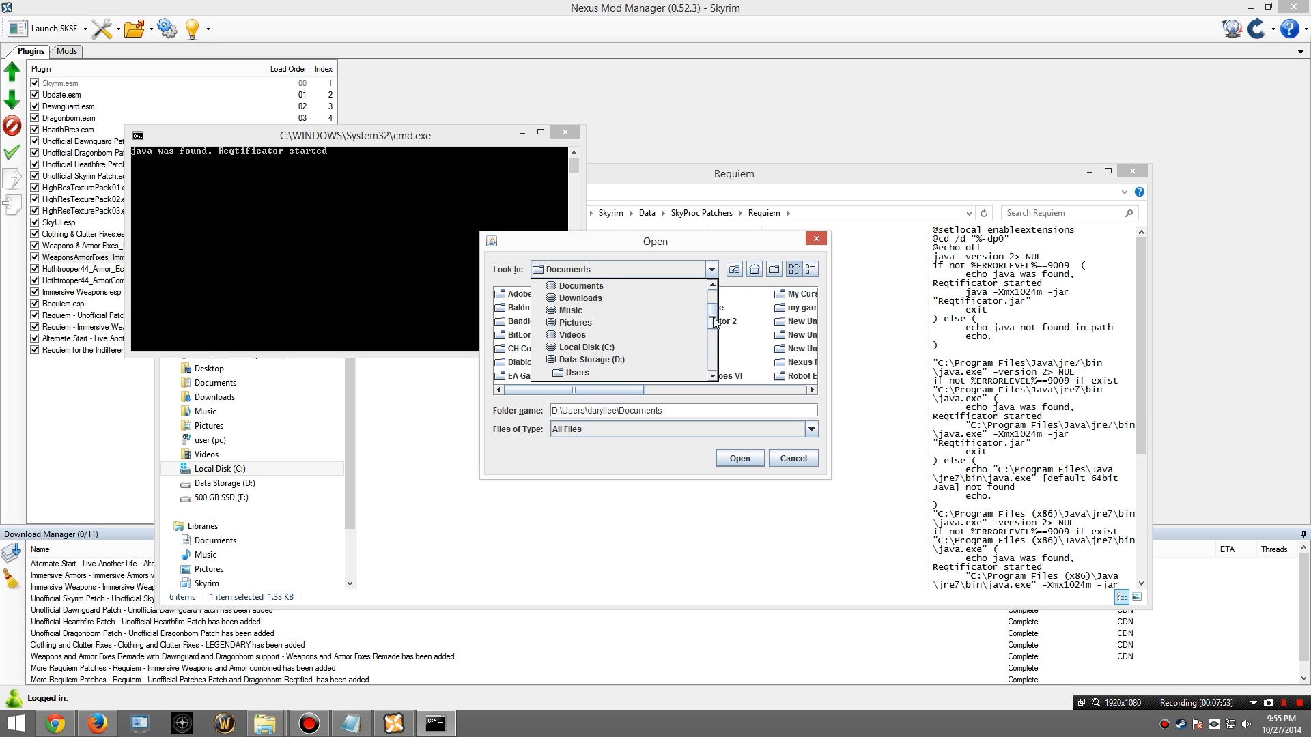
pyautogui.scroll(-3, 594, 327)
pyautogui.click(593, 305)
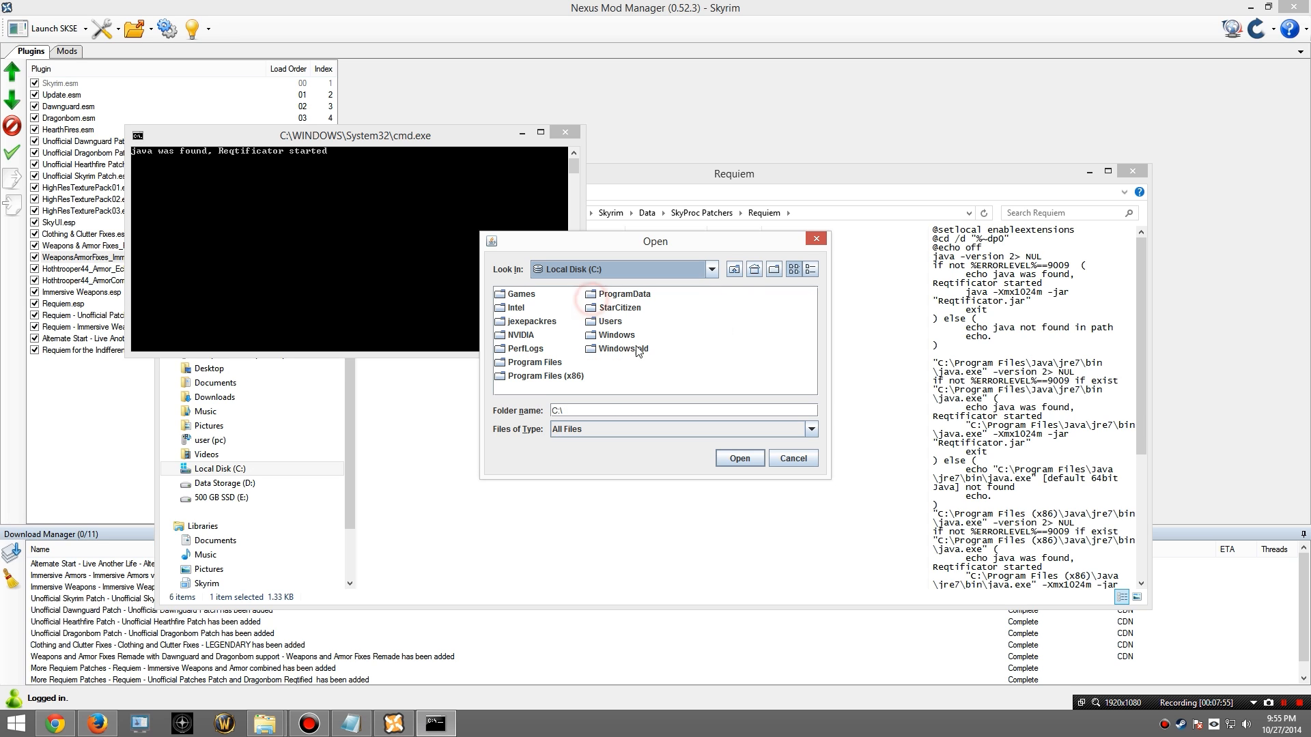
pyautogui.doubleClick(532, 377)
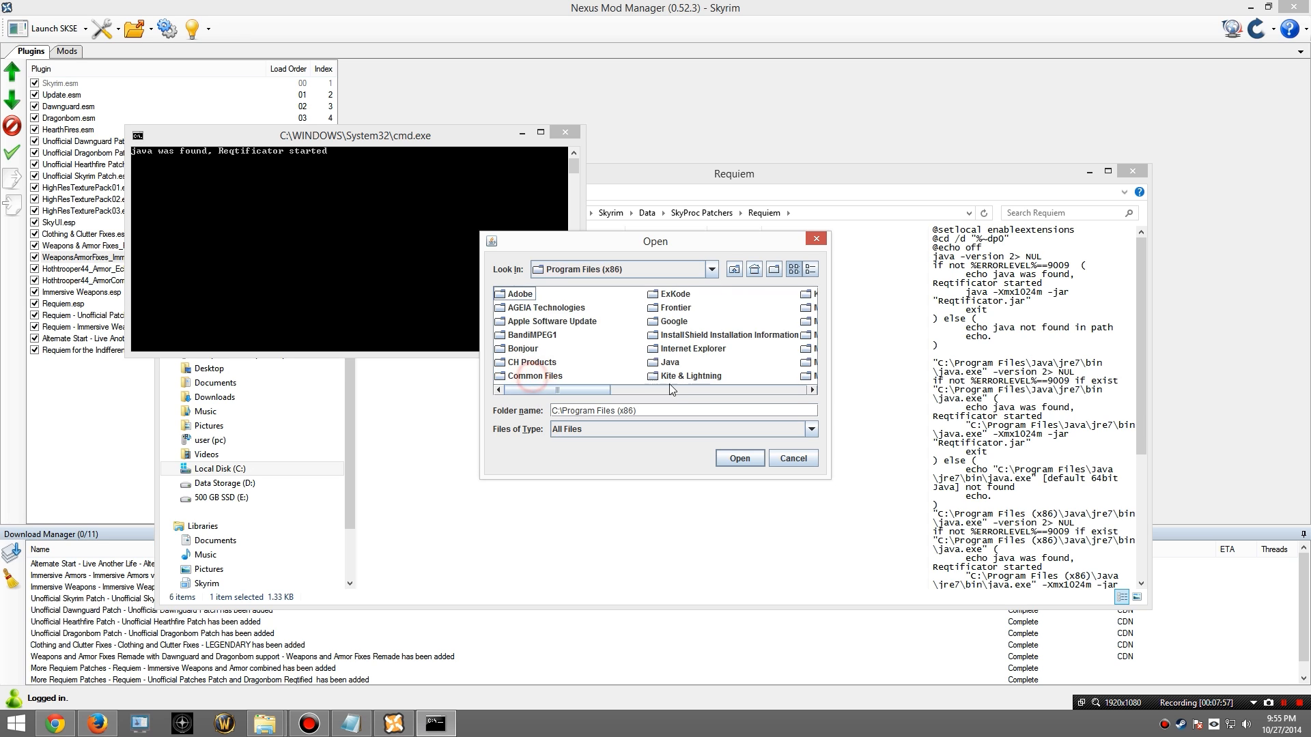
pyautogui.click(683, 390)
pyautogui.moveTo(683, 391); pyautogui.dragTo(755, 390)
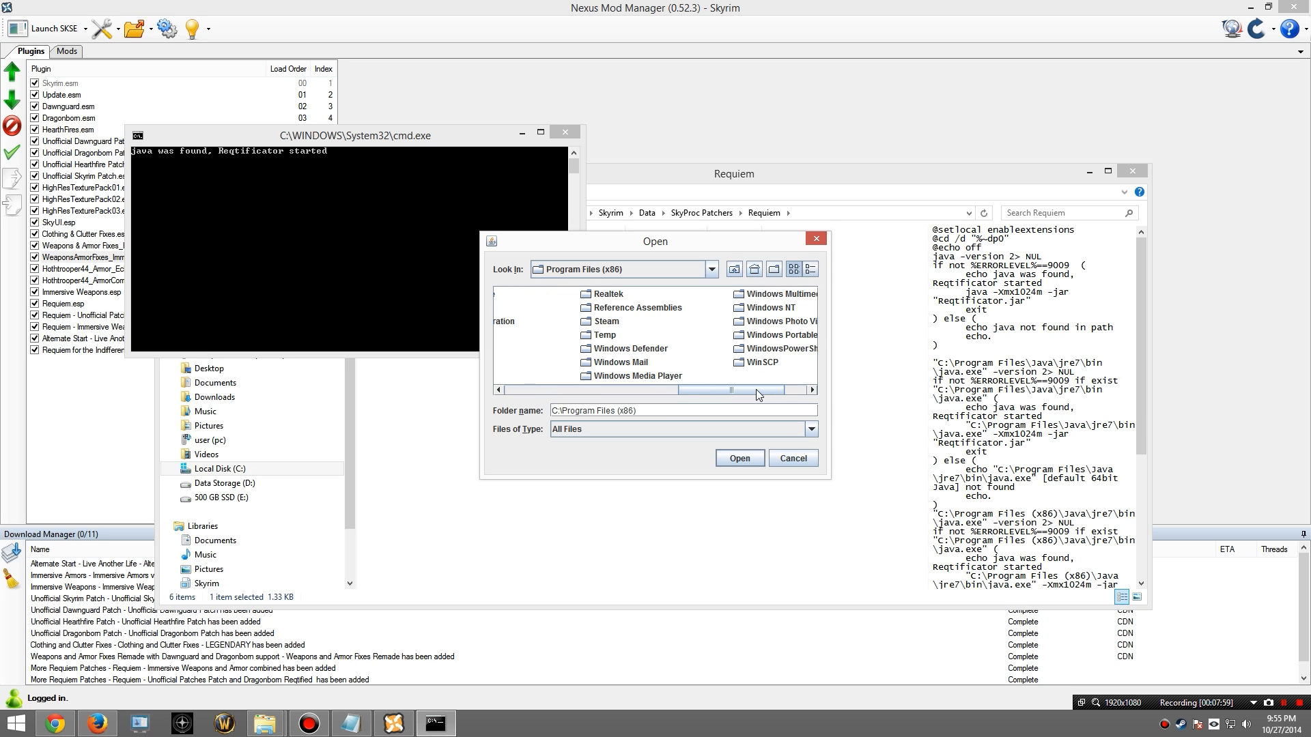
# Step: Choose Steam\SteamApps\common\Skyrim\Data as the data folder and try to generate the Requiem for the Indifferent patch
pyautogui.doubleClick(608, 322)
pyautogui.doubleClick(683, 376)
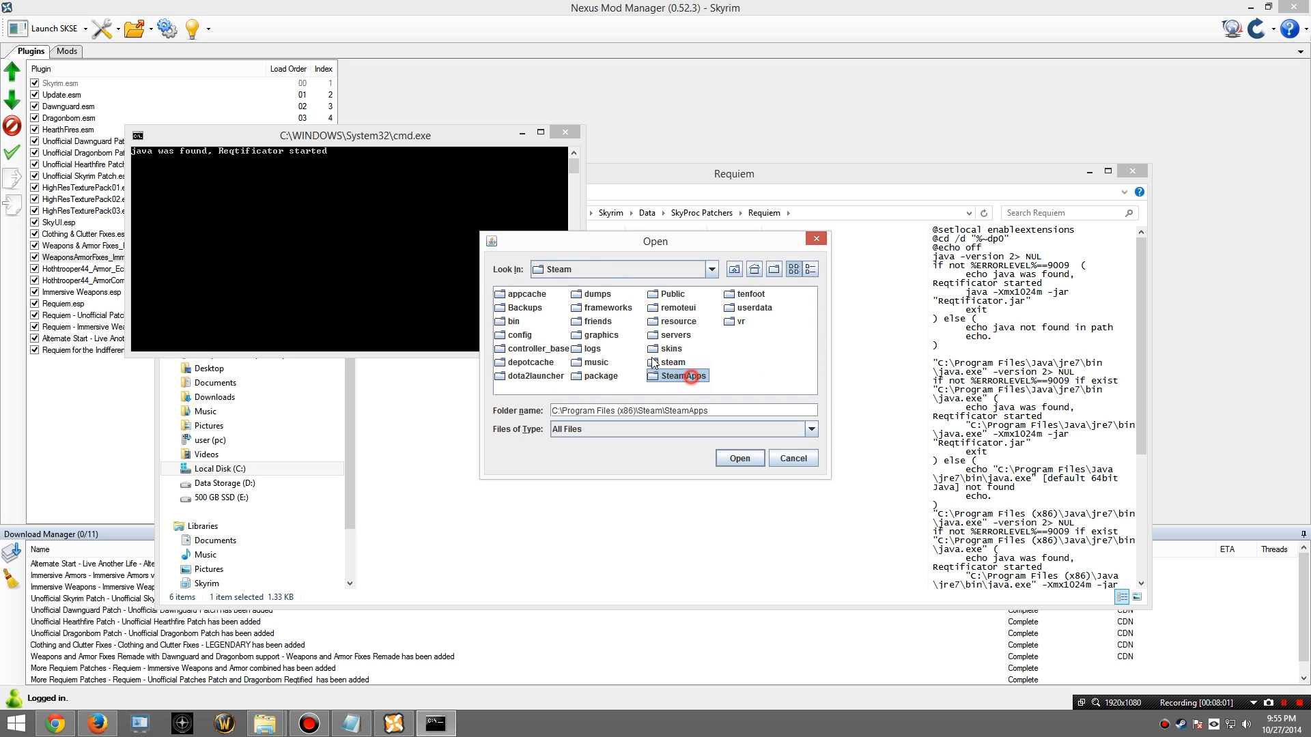
pyautogui.doubleClick(535, 295)
pyautogui.doubleClick(531, 322)
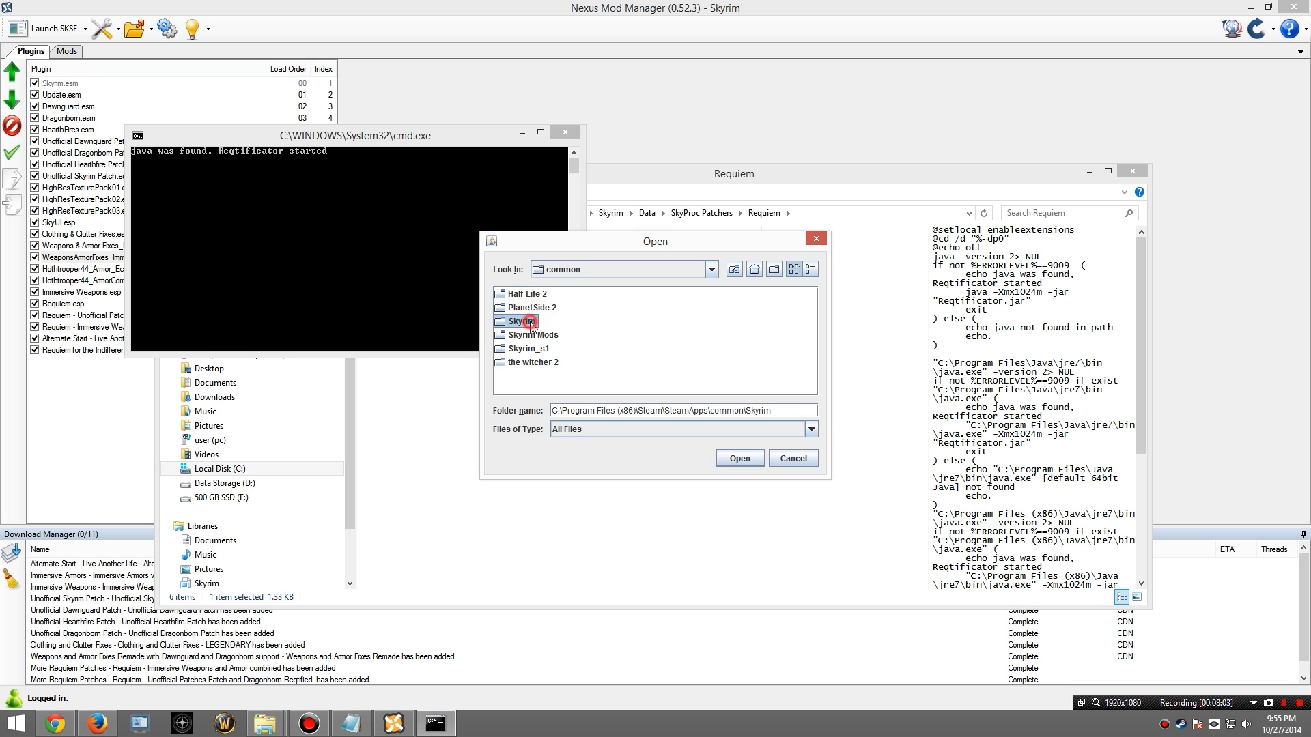
pyautogui.doubleClick(520, 294)
pyautogui.click(740, 459)
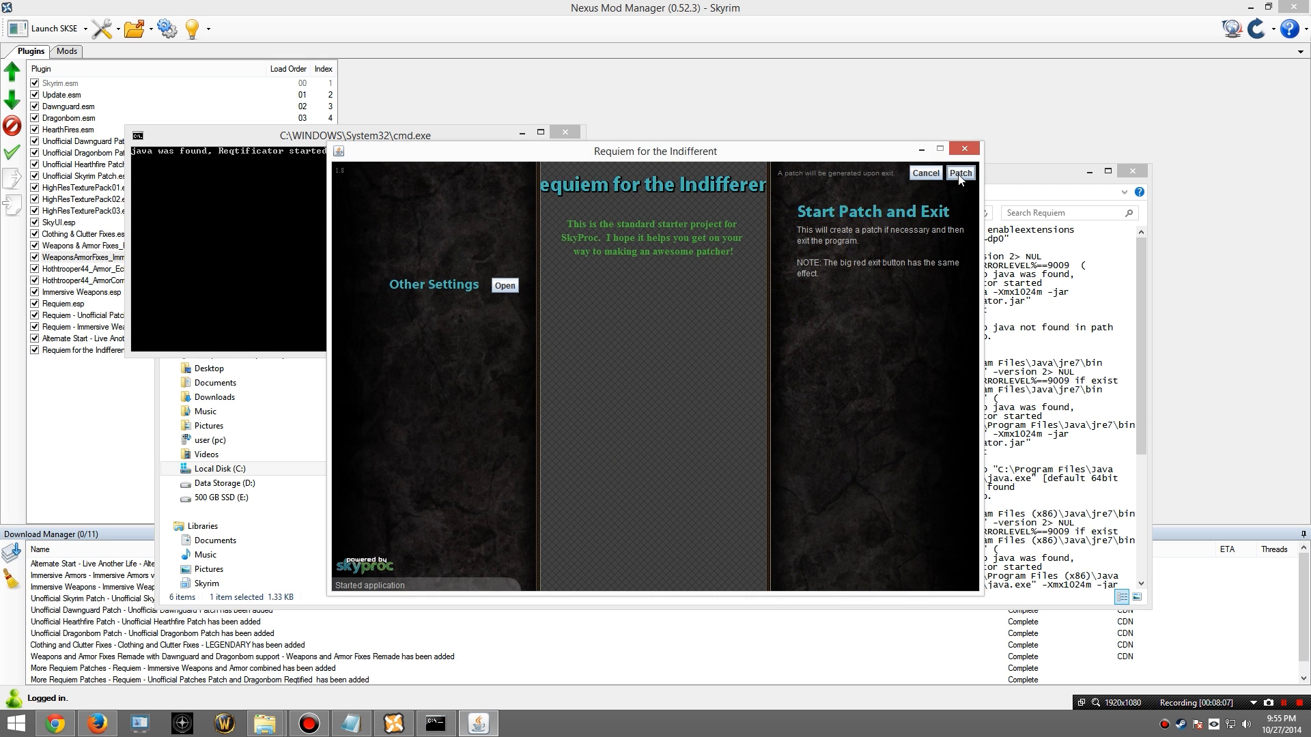
pyautogui.click(960, 174)
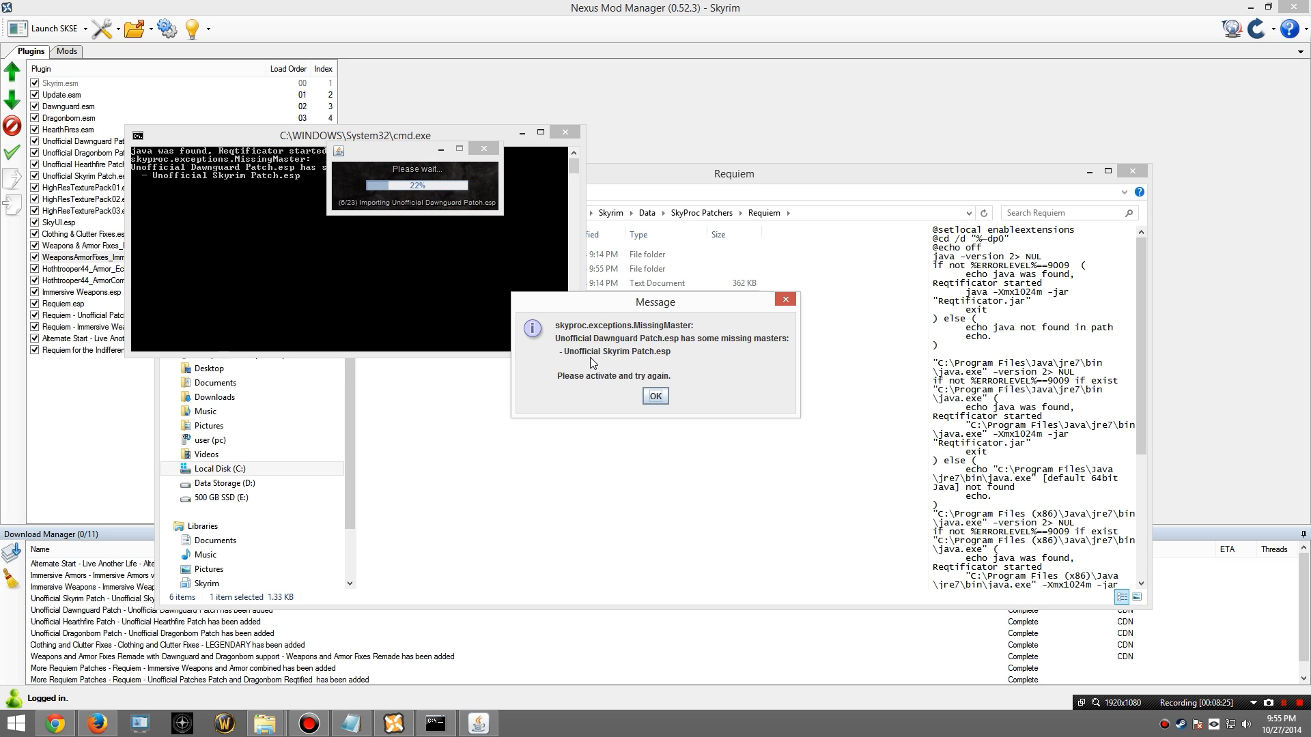
pyautogui.click(654, 396)
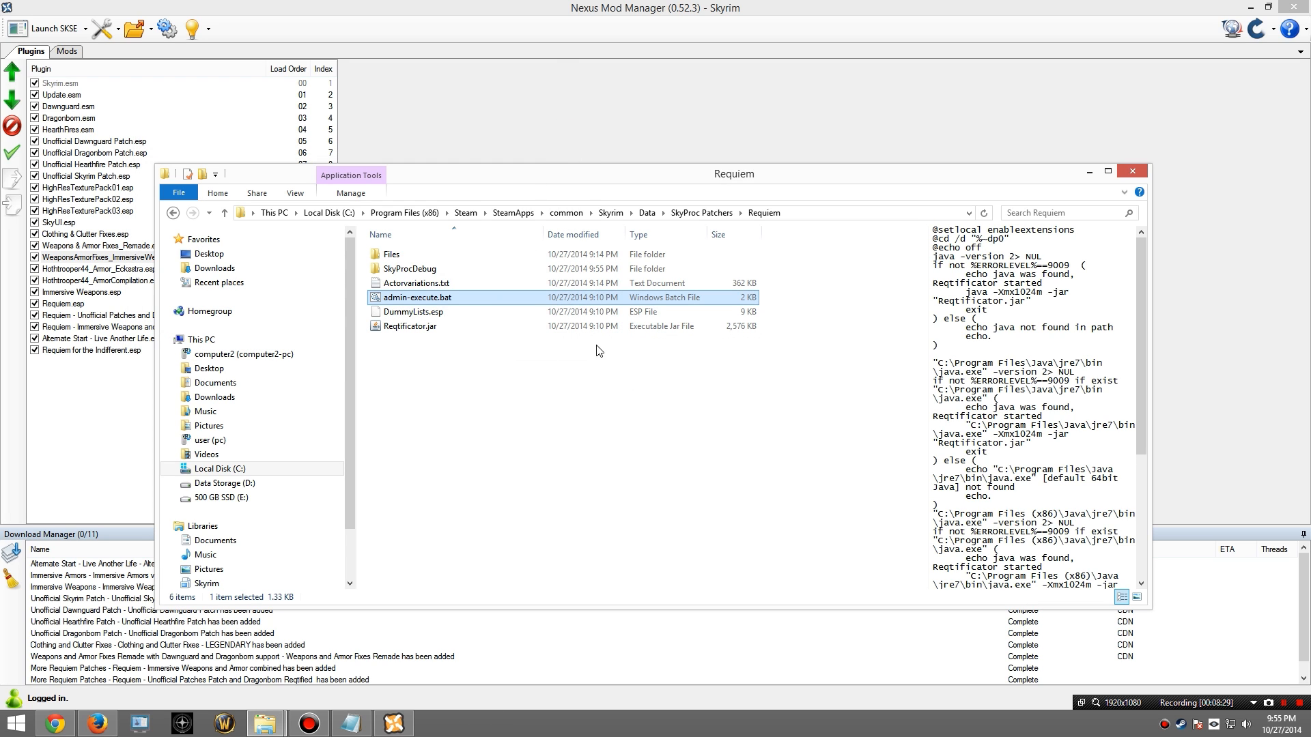
# Step: In Nexus Mod Manager, move Unofficial Skyrim Patch.esp directly ahead of Unofficial Dawnguard Patch.esp and check the masters of the other unofficial patches
pyautogui.click(370, 6)
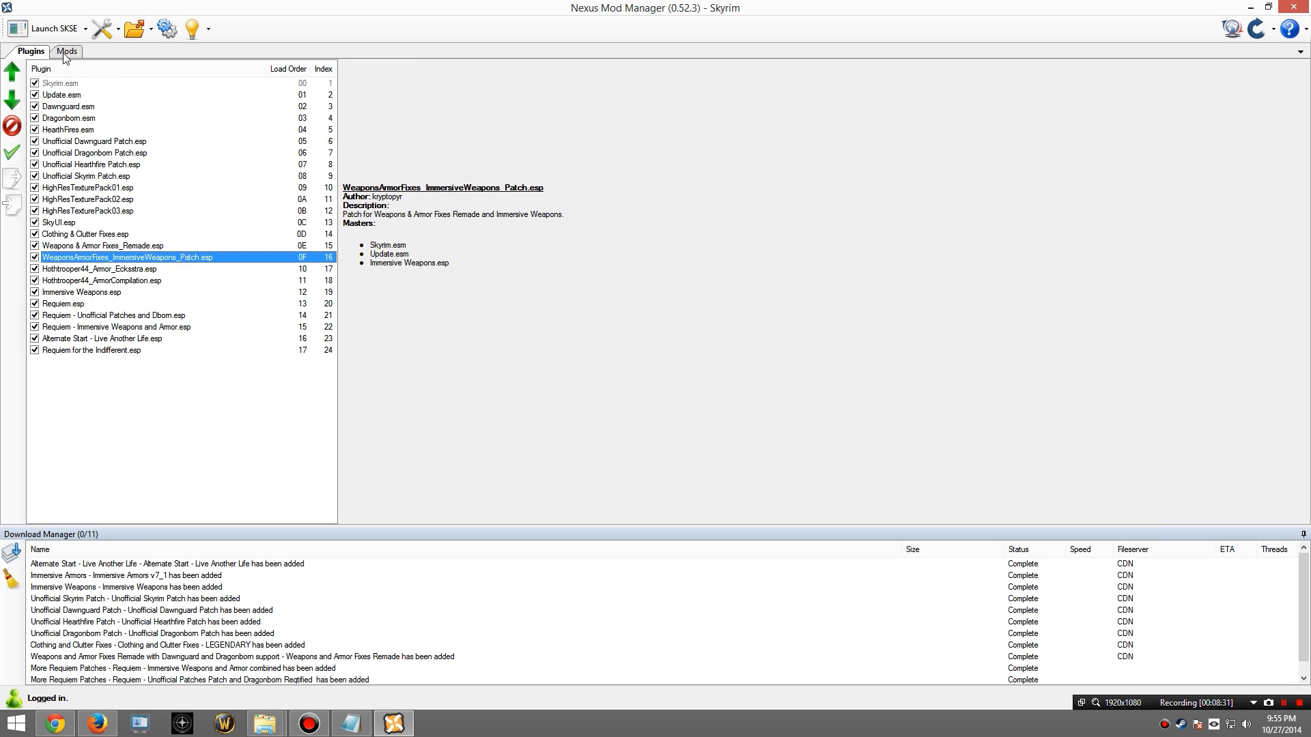
pyautogui.click(65, 52)
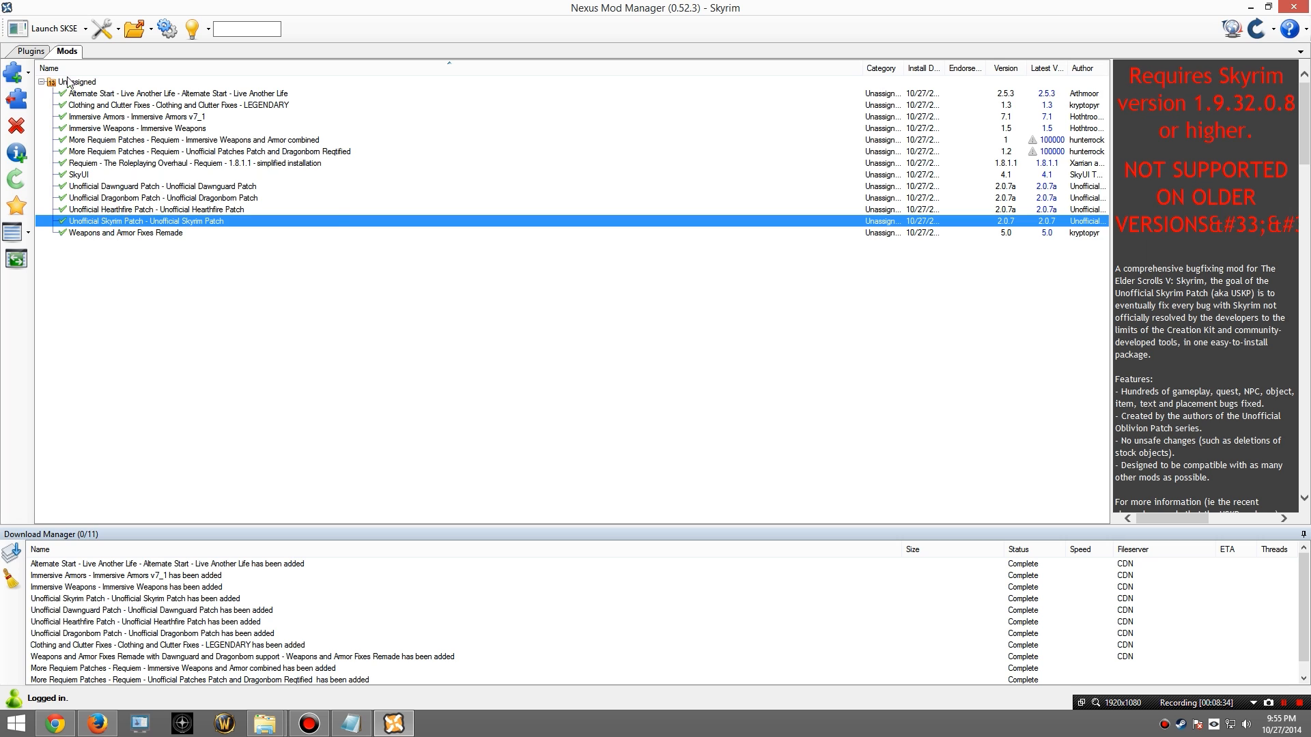
pyautogui.click(31, 53)
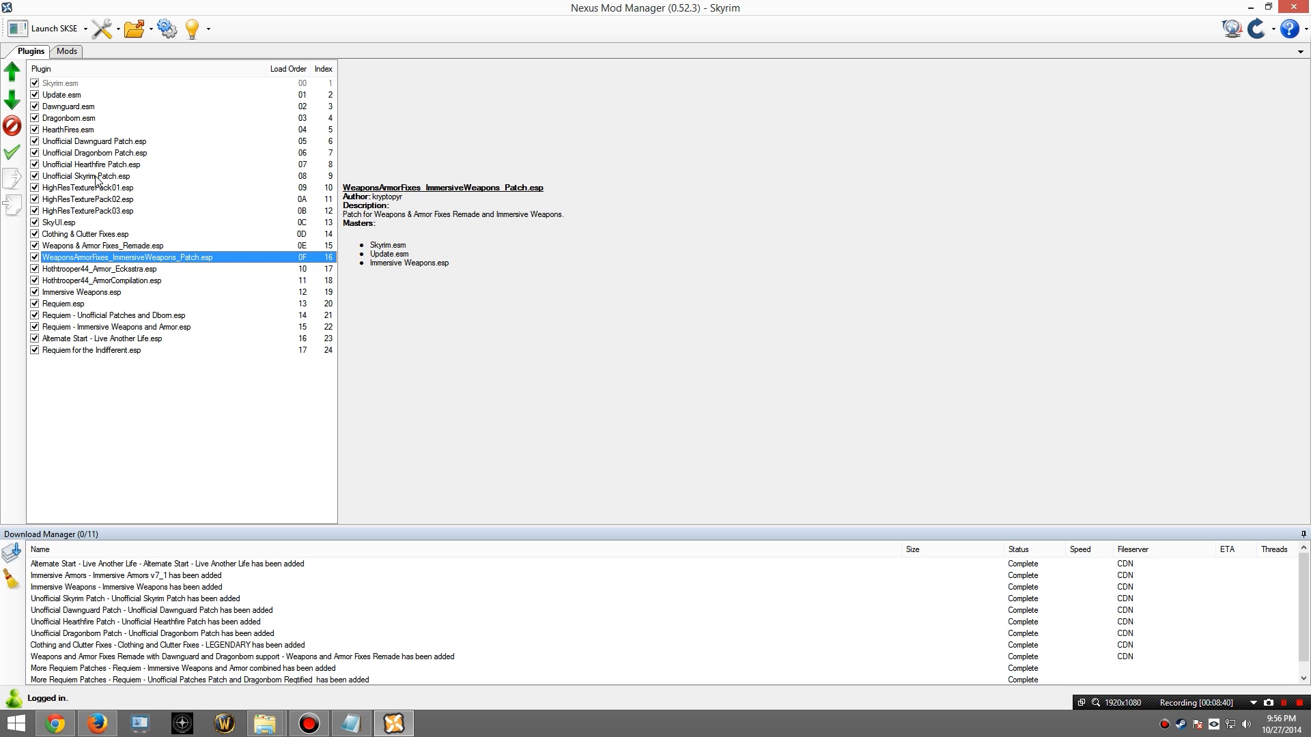
pyautogui.moveTo(96, 177); pyautogui.dragTo(100, 139)
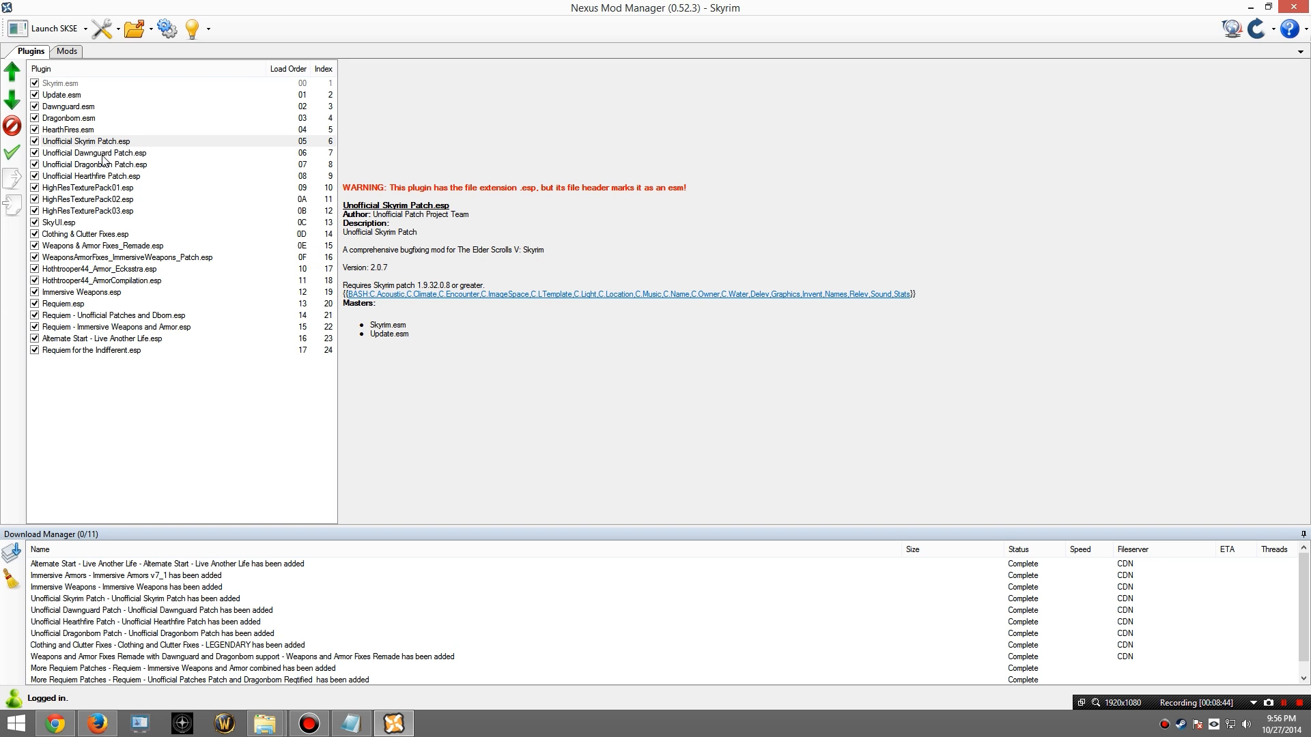
pyautogui.click(103, 156)
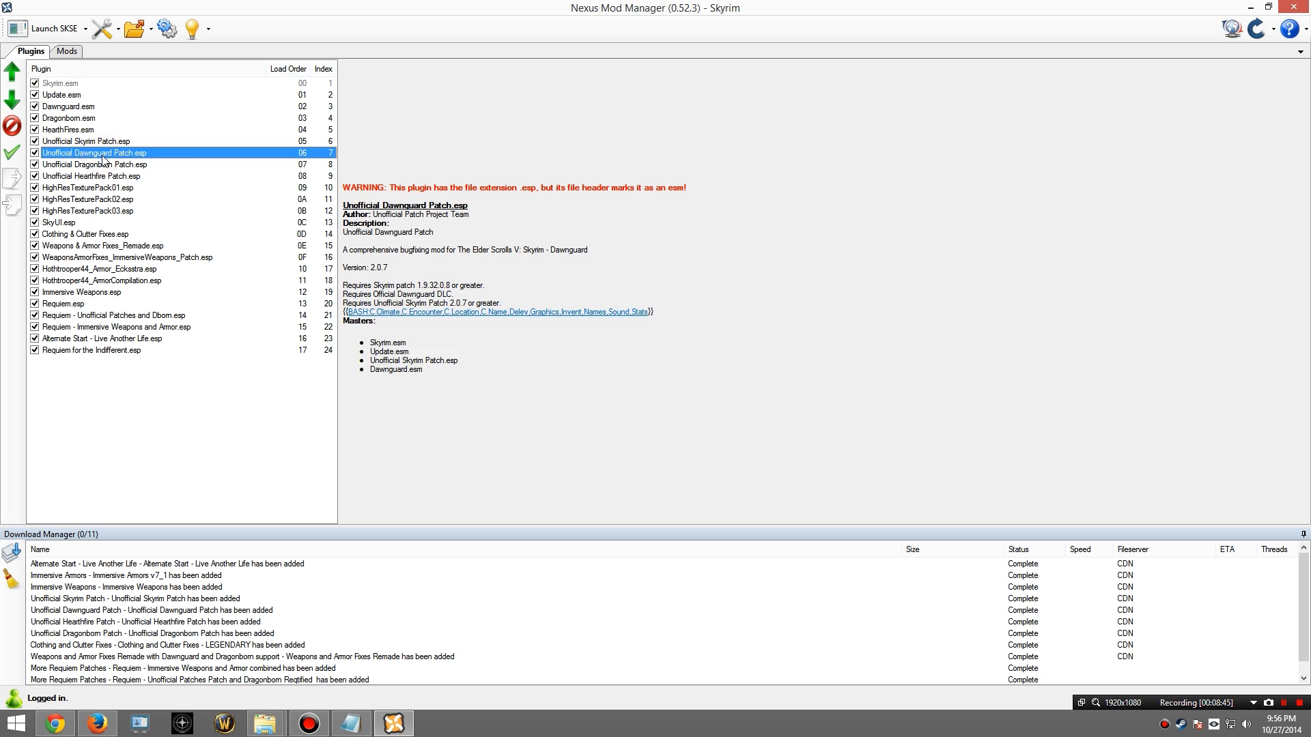
pyautogui.click(151, 165)
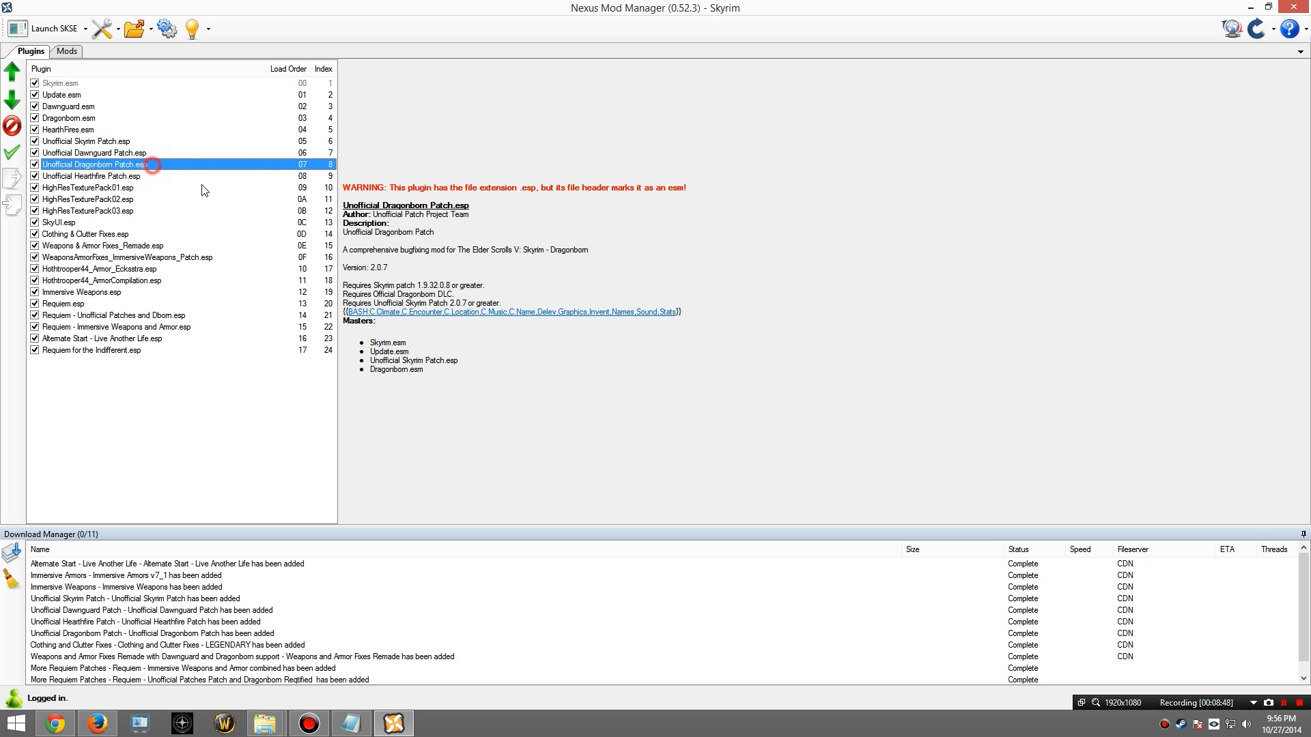
pyautogui.click(83, 176)
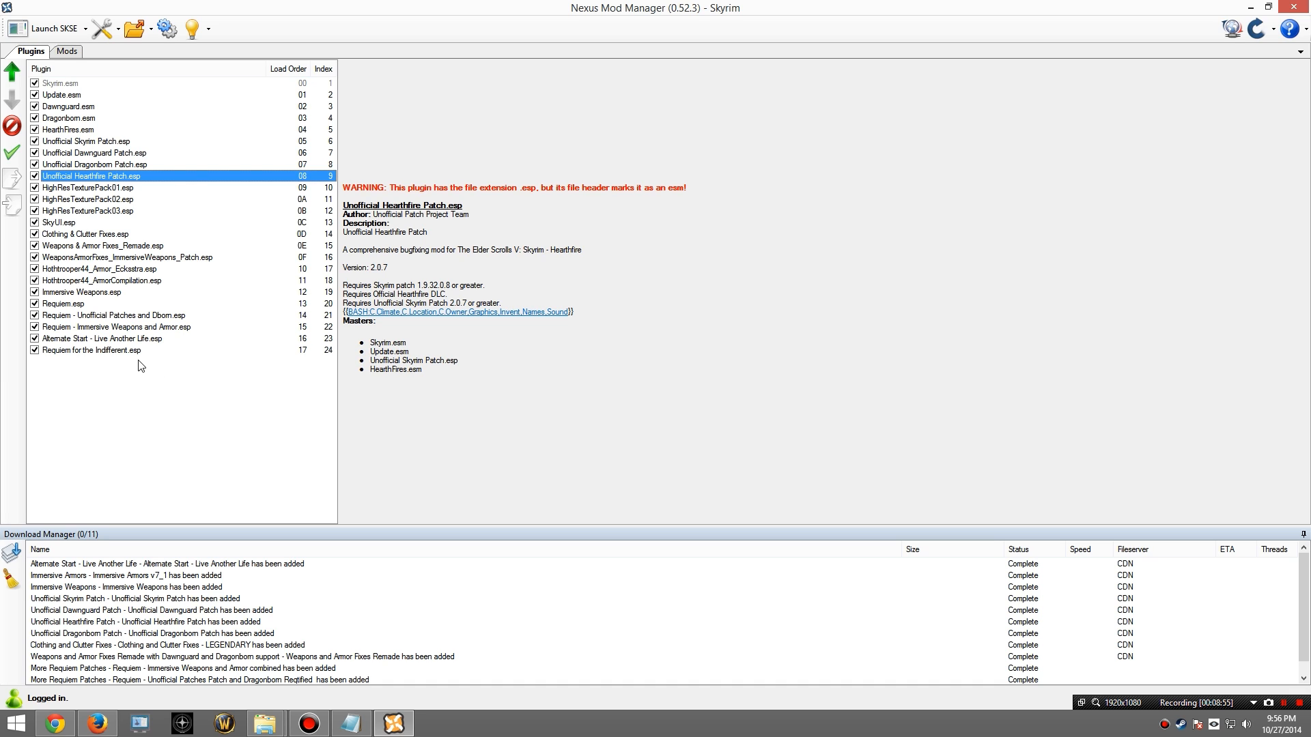
# Step: Switch back to the Requiem patcher folder in File Explorer and run admin-execute.bat as administrator again
pyautogui.click(272, 723)
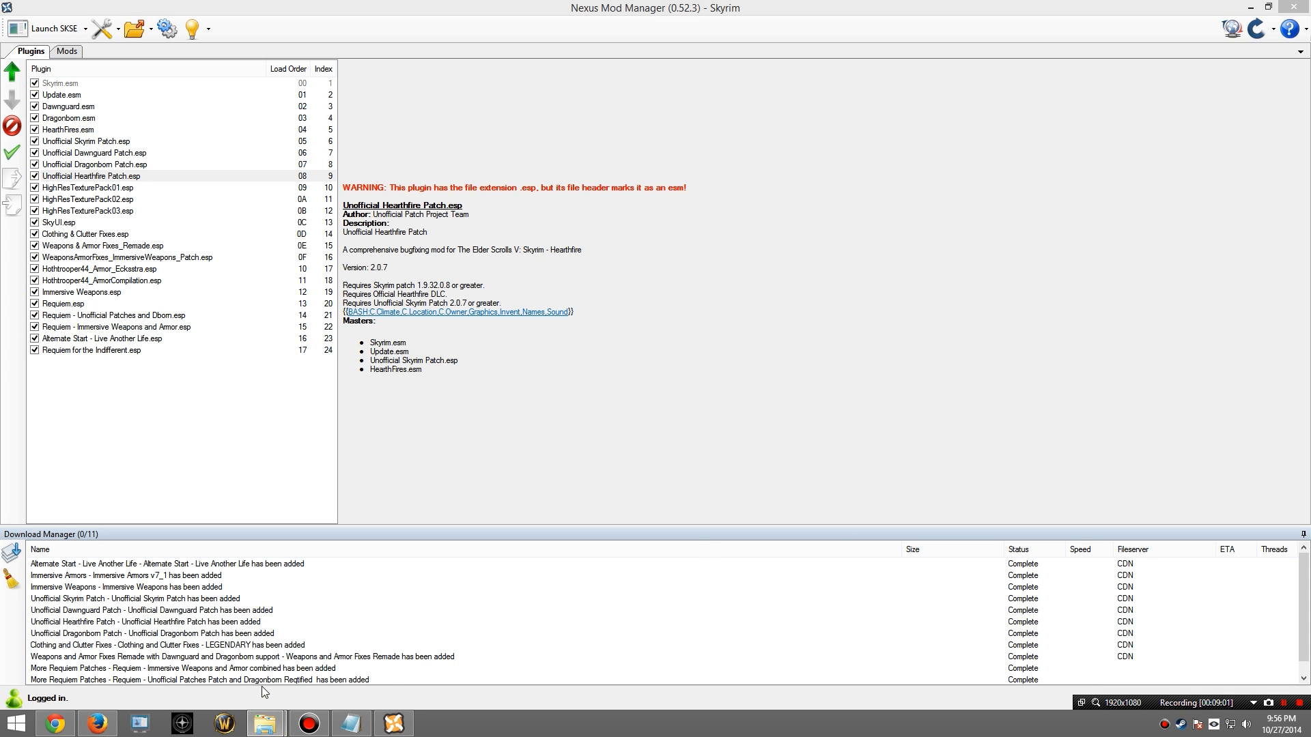
pyautogui.moveTo(267, 722)
pyautogui.click(351, 649)
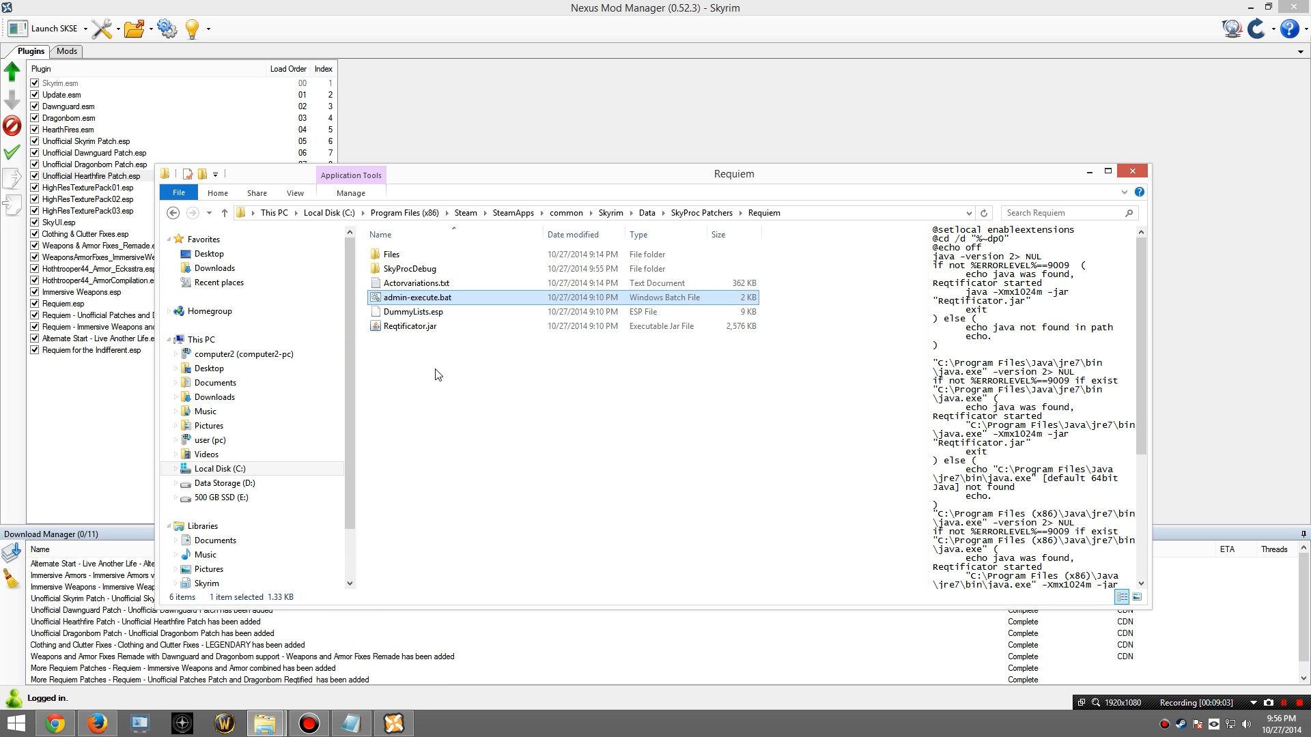
pyautogui.rightClick(411, 305)
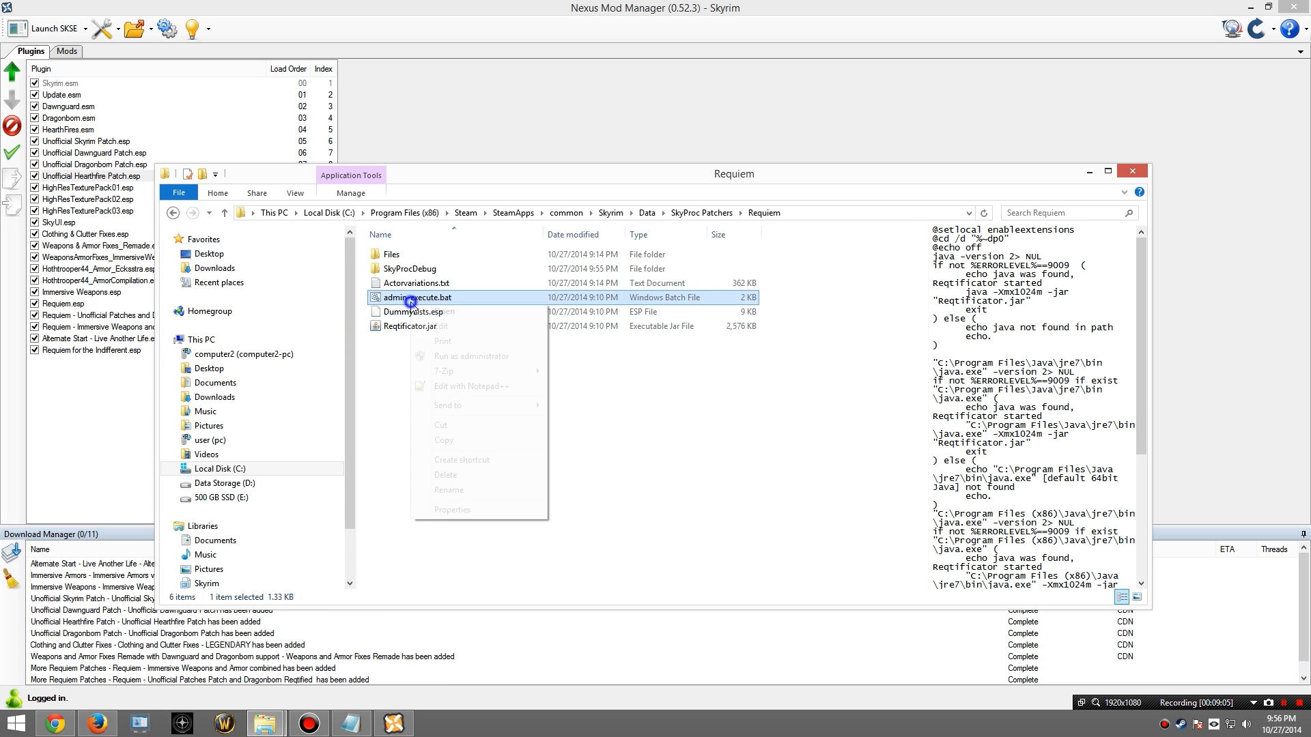
pyautogui.click(464, 356)
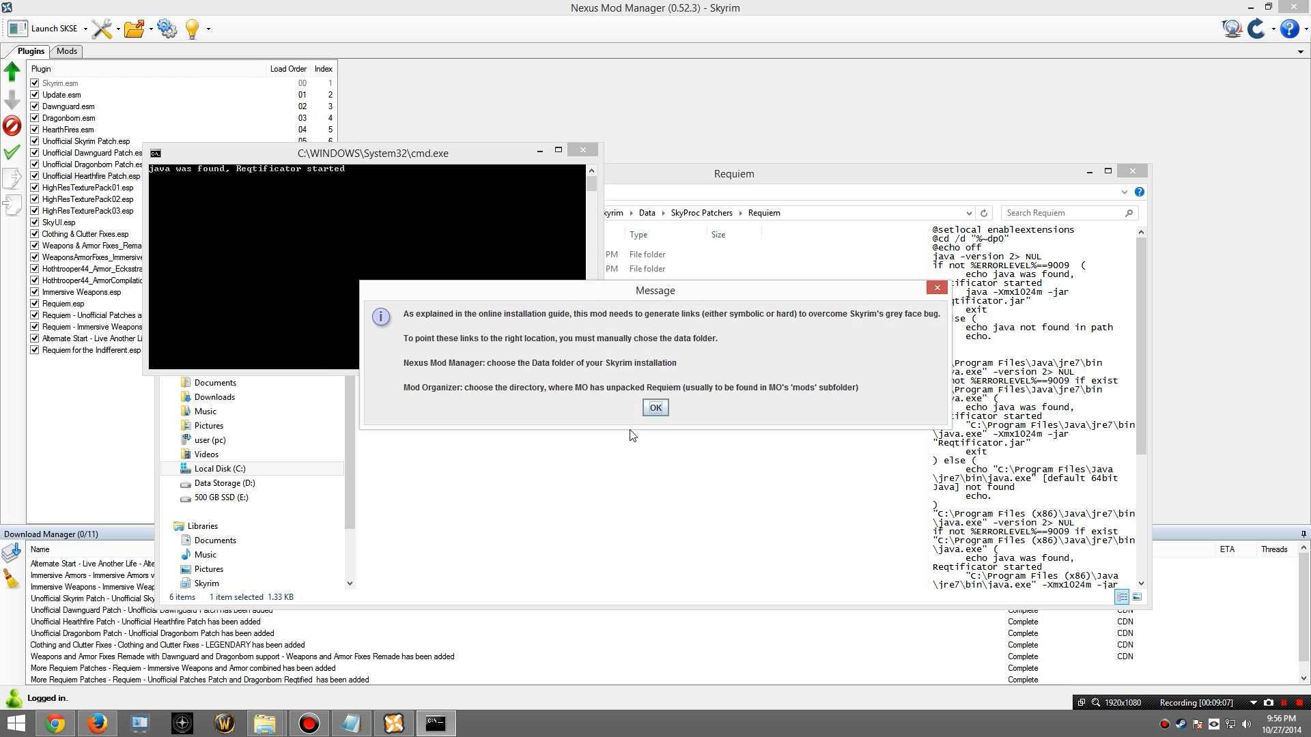
# Step: Acknowledge the data folder notice and browse to C:\Program Files (x86)\Steam in the folder chooser
pyautogui.click(655, 407)
pyautogui.click(654, 270)
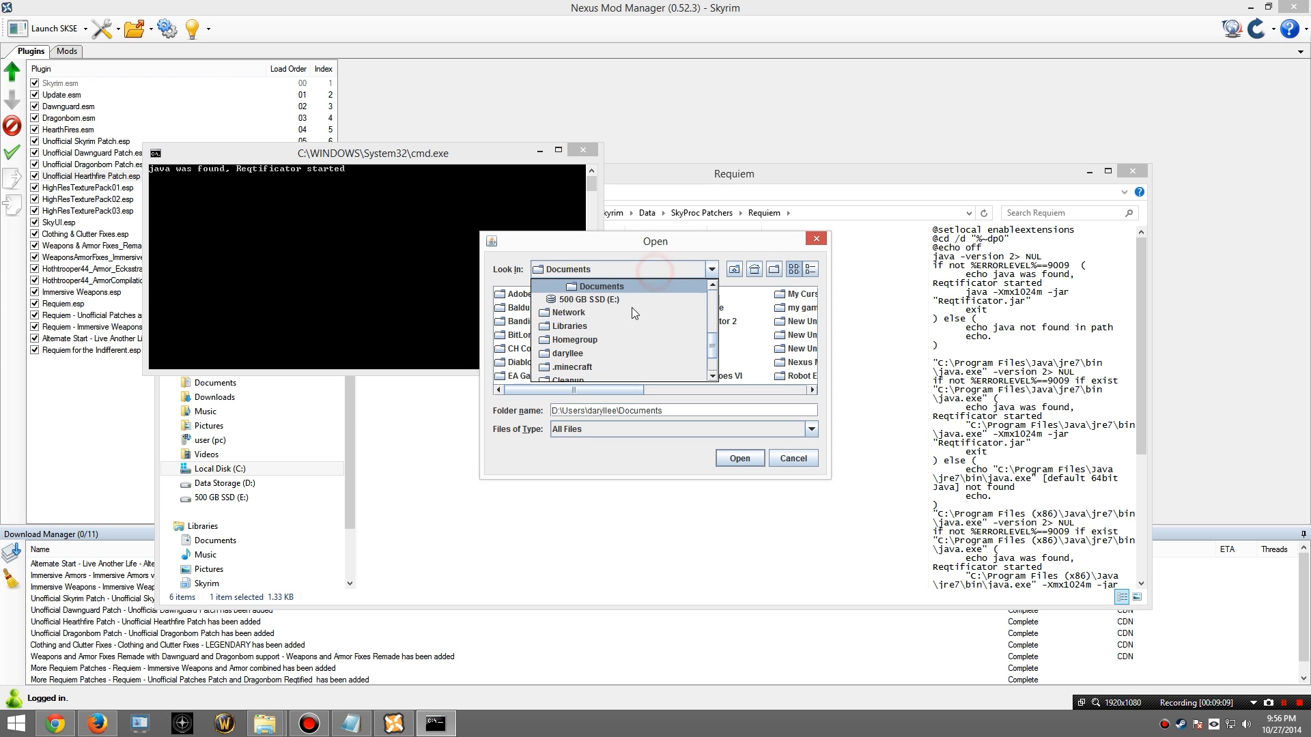
pyautogui.scroll(-2, 588, 339)
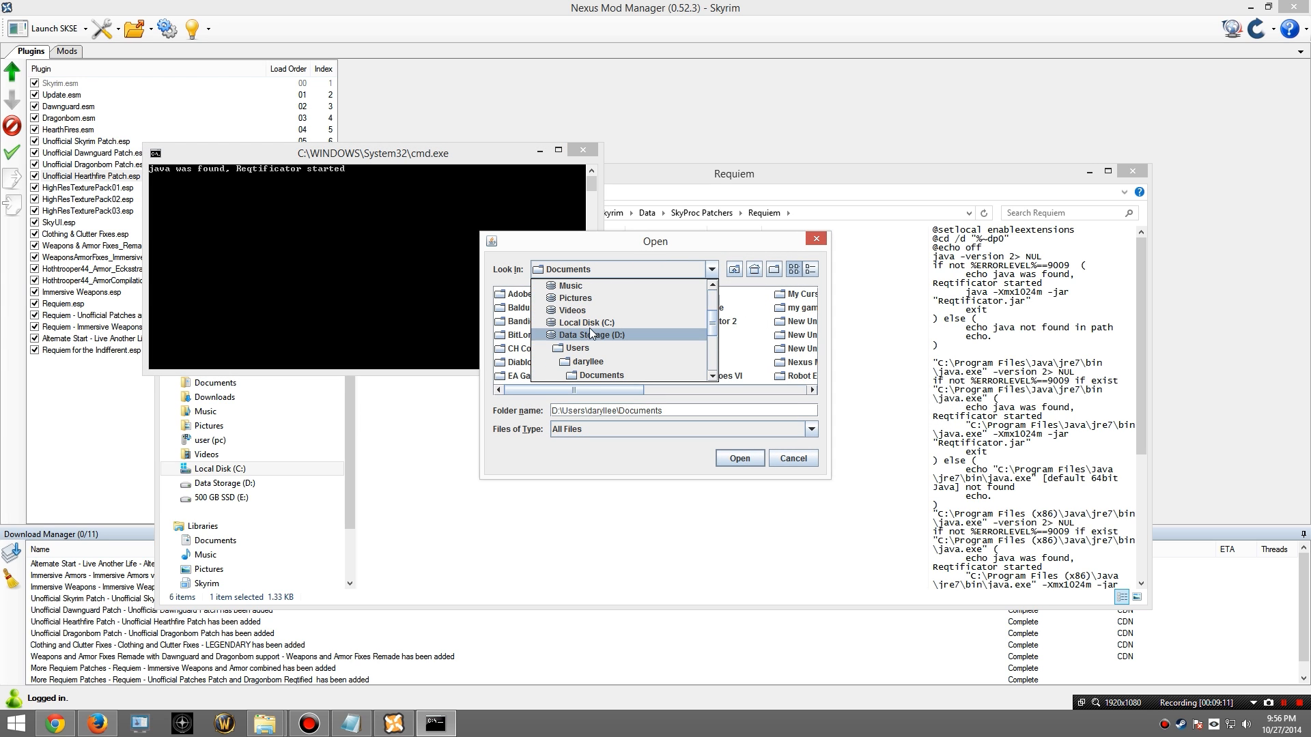
pyautogui.click(586, 328)
pyautogui.doubleClick(537, 376)
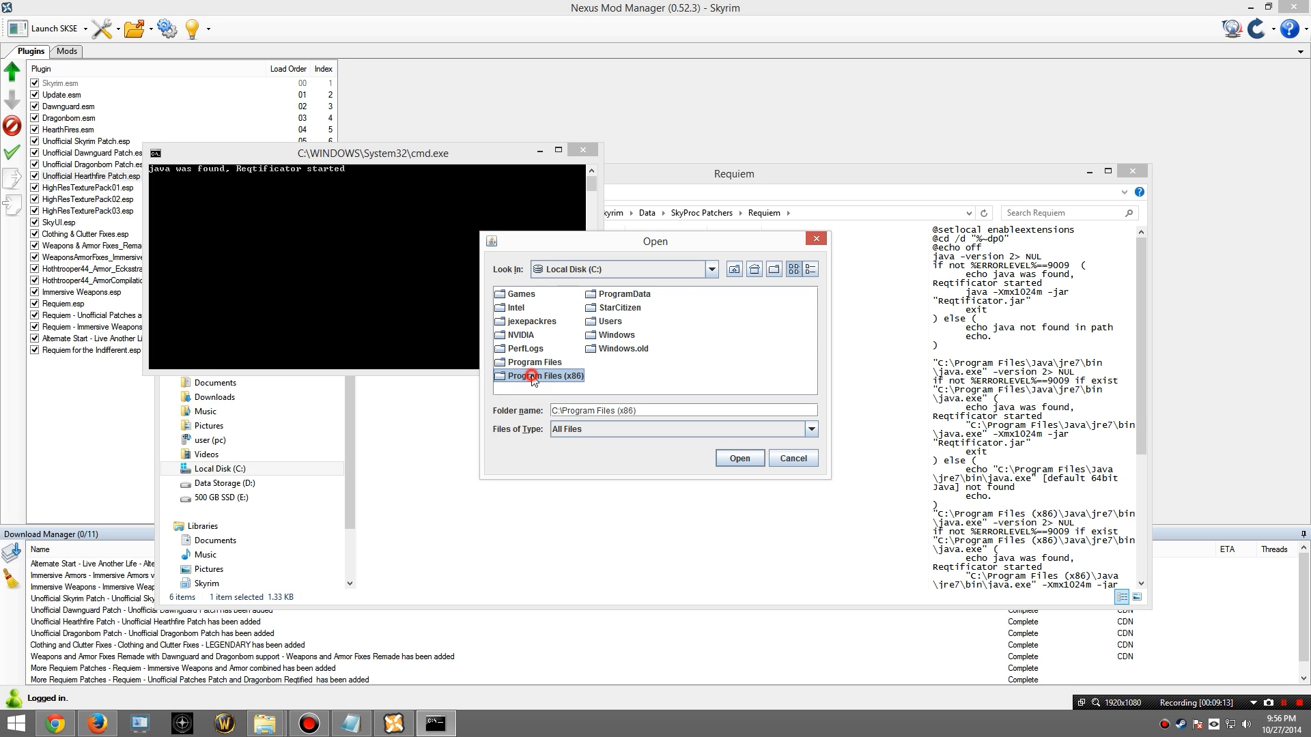
pyautogui.click(690, 391)
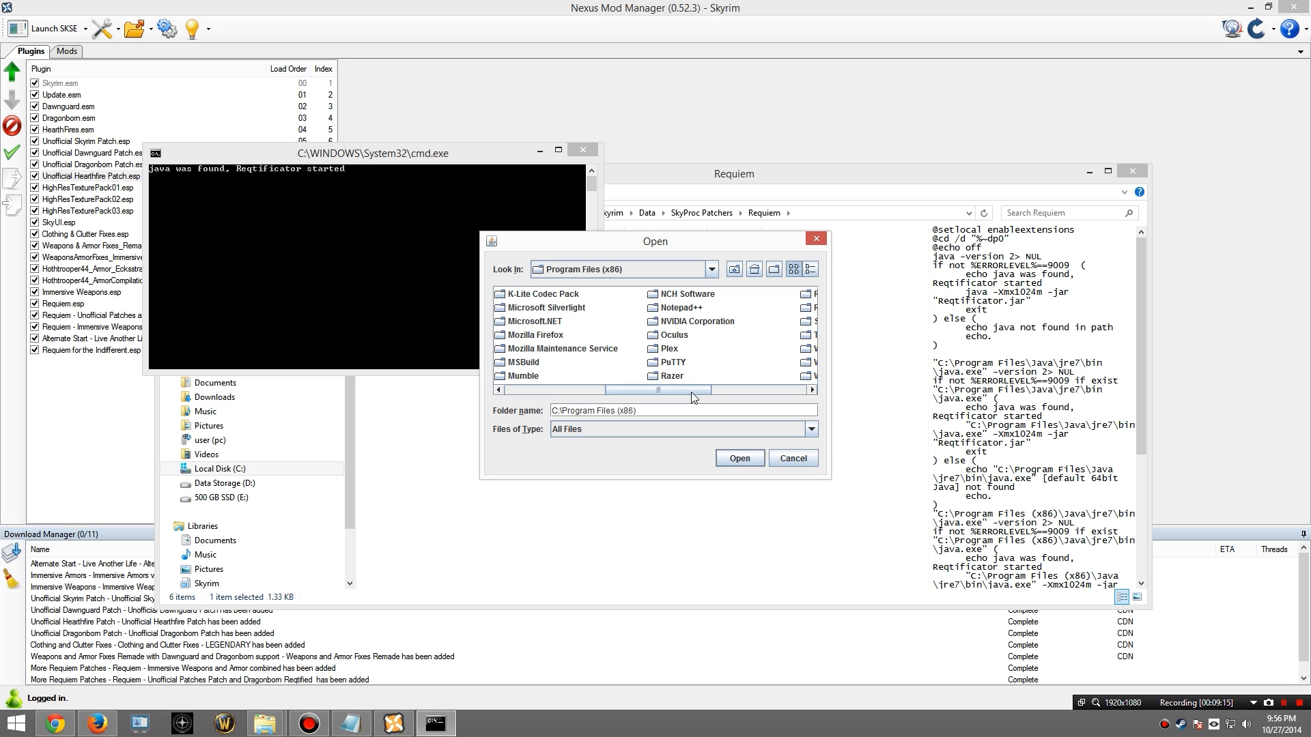
pyautogui.moveTo(655, 386); pyautogui.dragTo(719, 389)
pyautogui.click(633, 322)
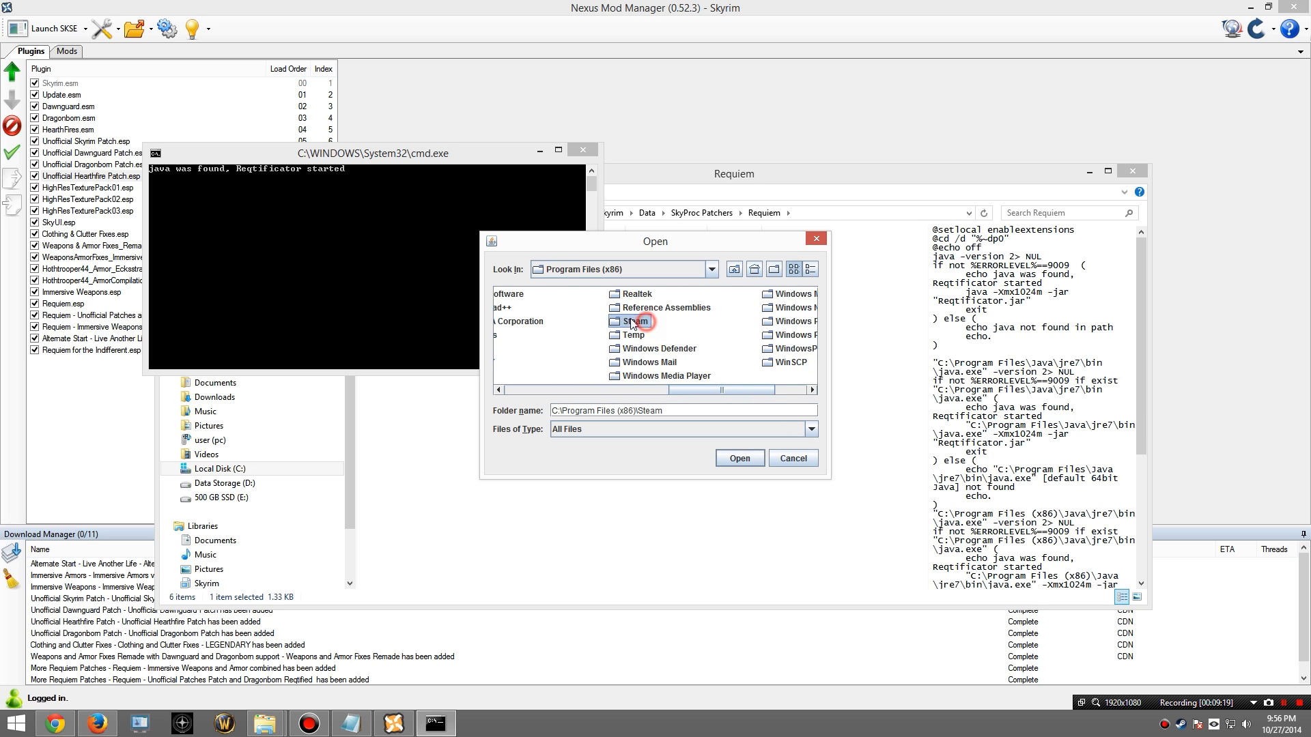
pyautogui.doubleClick(633, 322)
# Step: Choose SteamApps\common\Skyrim\Data as the data folder and try again to generate the Requiem for the Indifferent patch
pyautogui.doubleClick(676, 376)
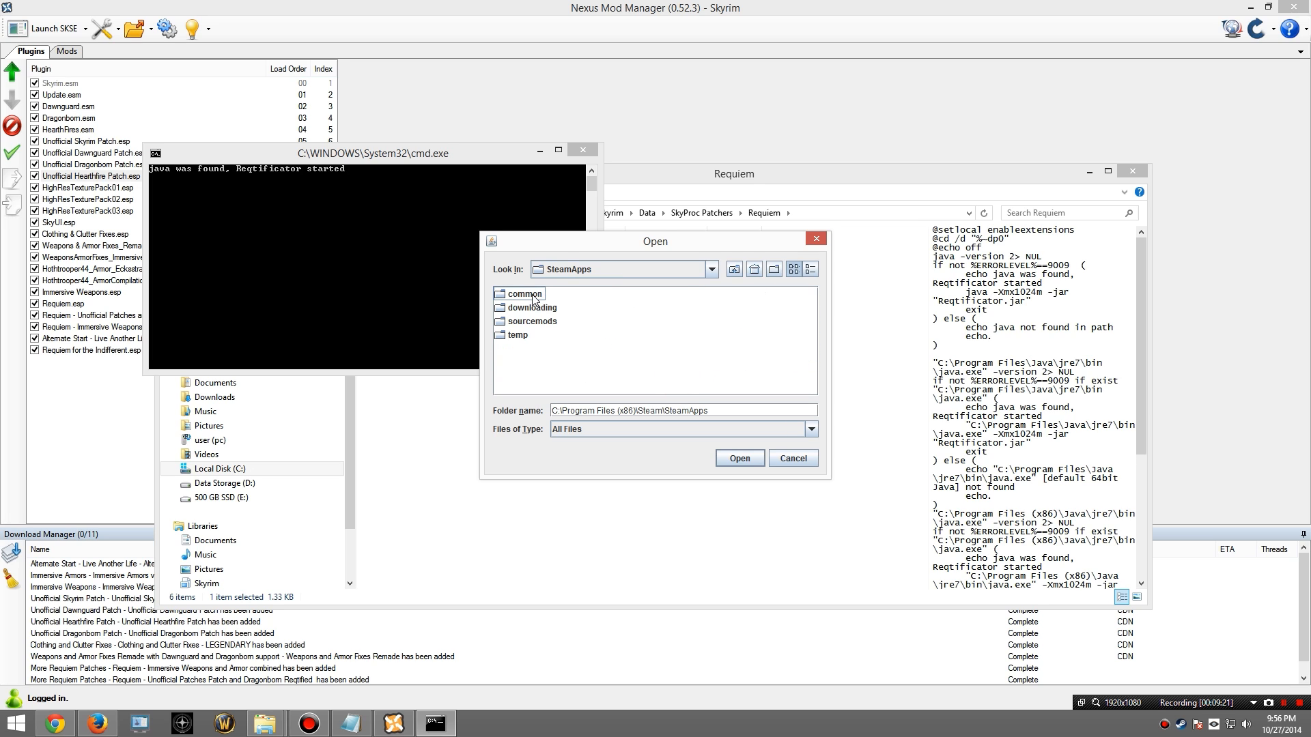
pyautogui.doubleClick(533, 299)
pyautogui.doubleClick(531, 321)
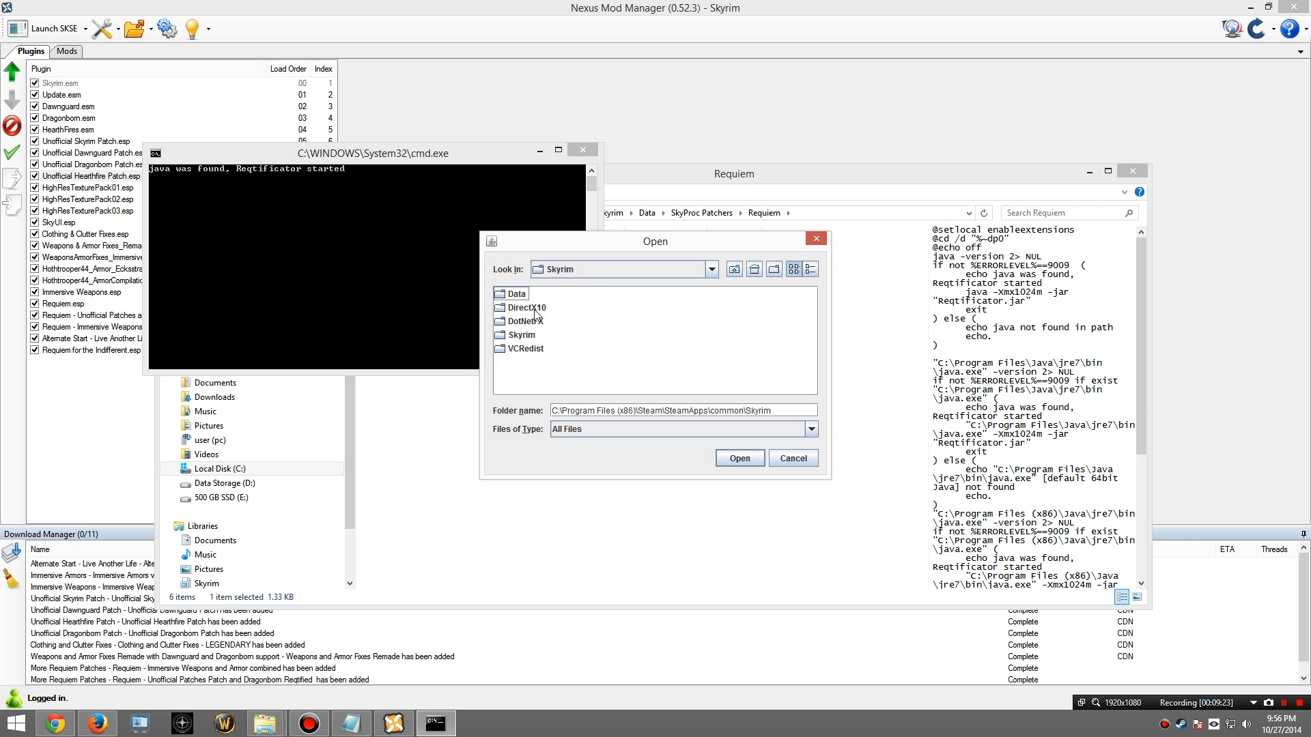
pyautogui.doubleClick(516, 293)
pyautogui.click(738, 459)
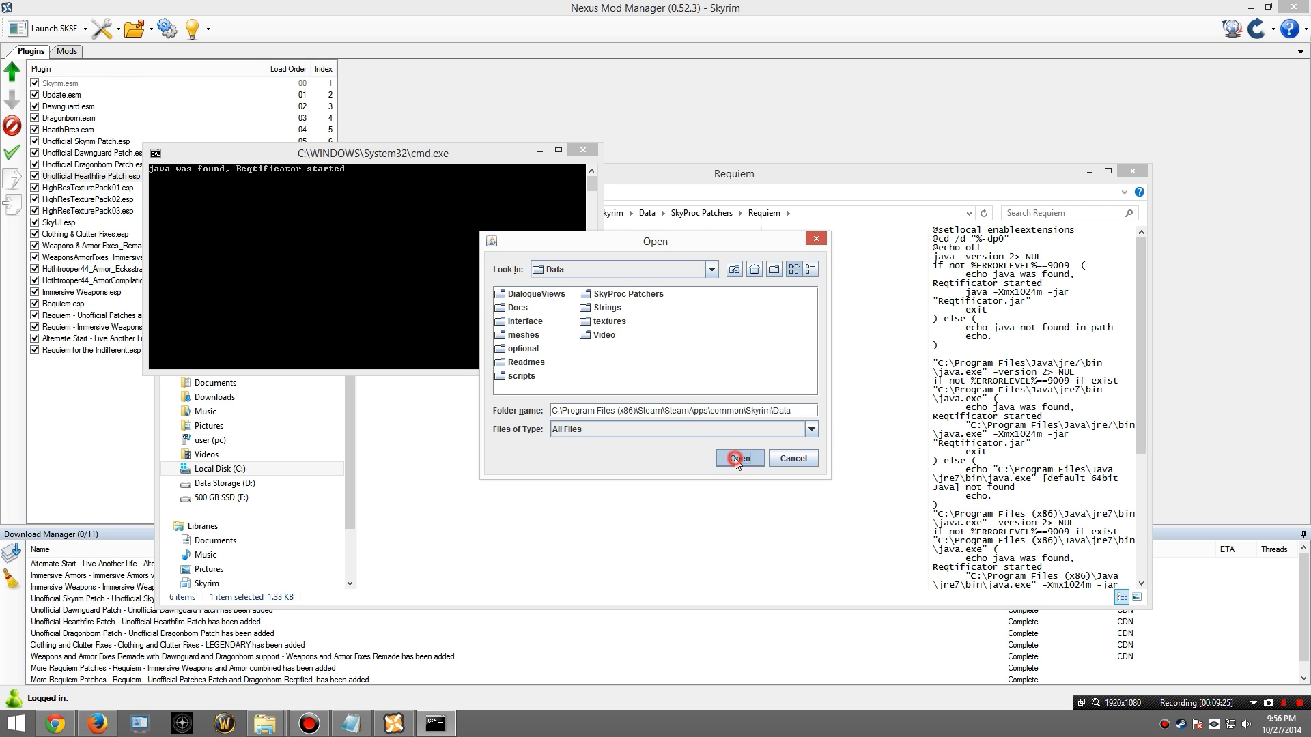
pyautogui.click(955, 176)
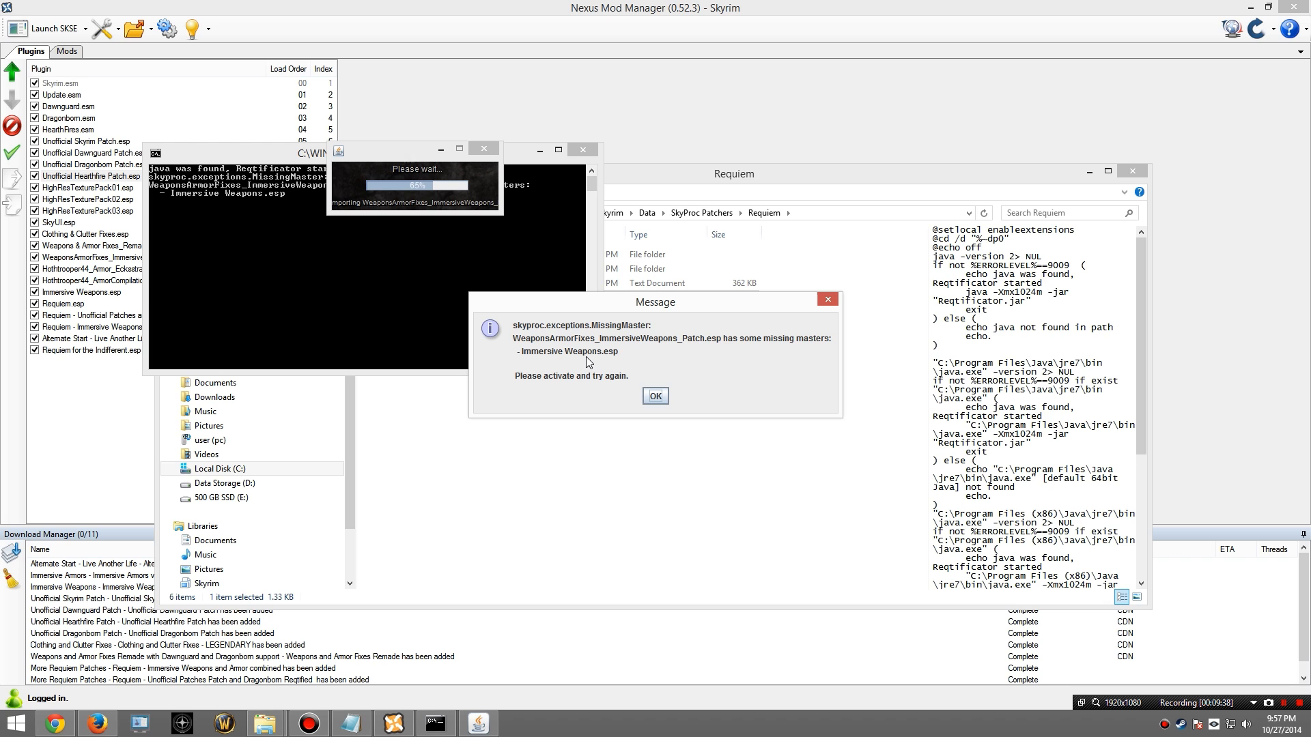
pyautogui.click(656, 400)
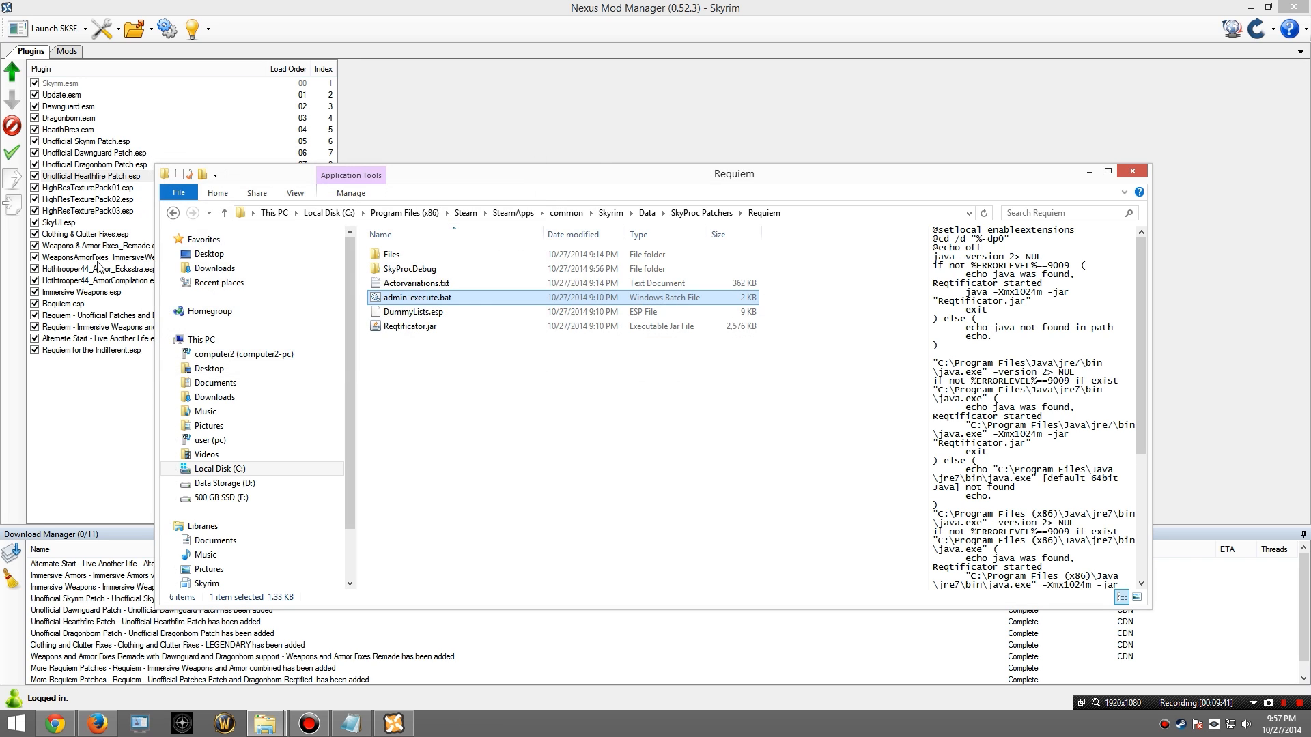
# Step: In Nexus Mod Manager, move WeaponsArmorFixes_ImmersiveWeapons_Patch.esp directly after Immersive Weapons.esp in the load order
pyautogui.click(98, 261)
pyautogui.moveTo(121, 259); pyautogui.dragTo(120, 296)
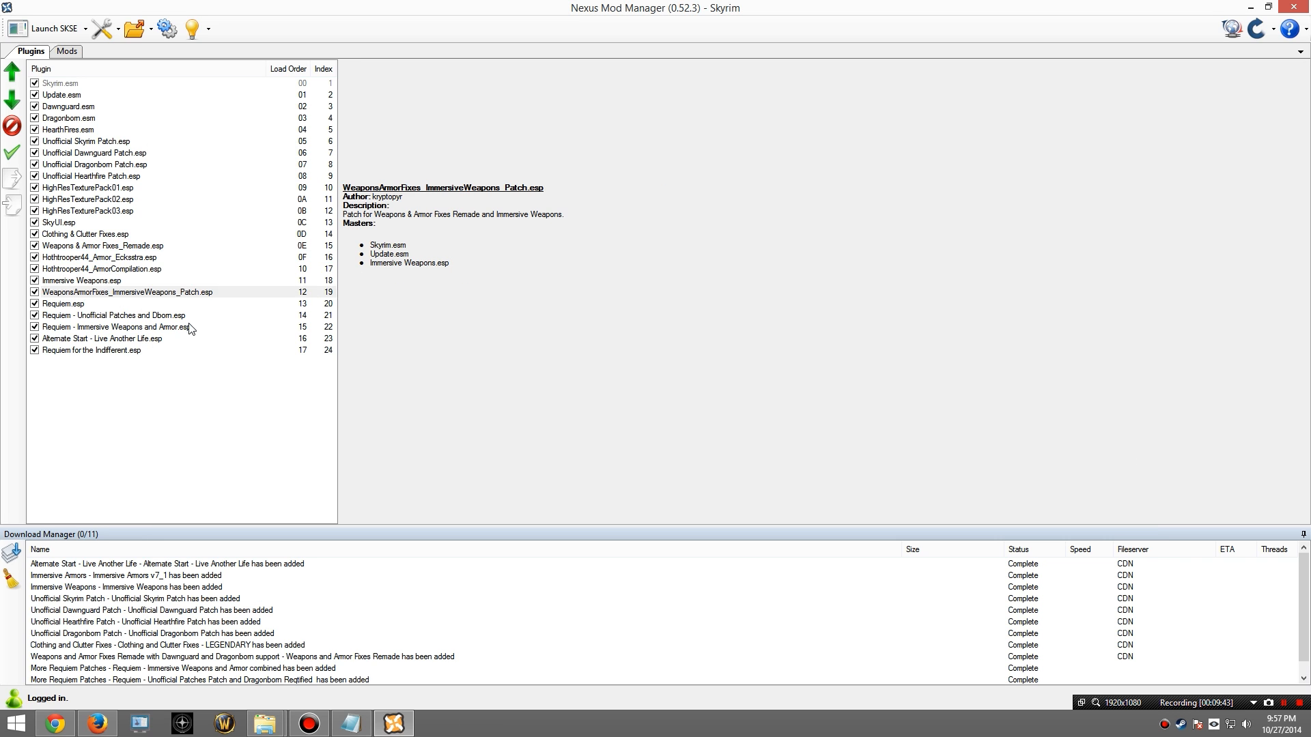
# Step: Check the masters of each plugin from Clothing & Clutter Fixes.esp through Requiem for the Indifferent.esp against the load order
pyautogui.click(75, 234)
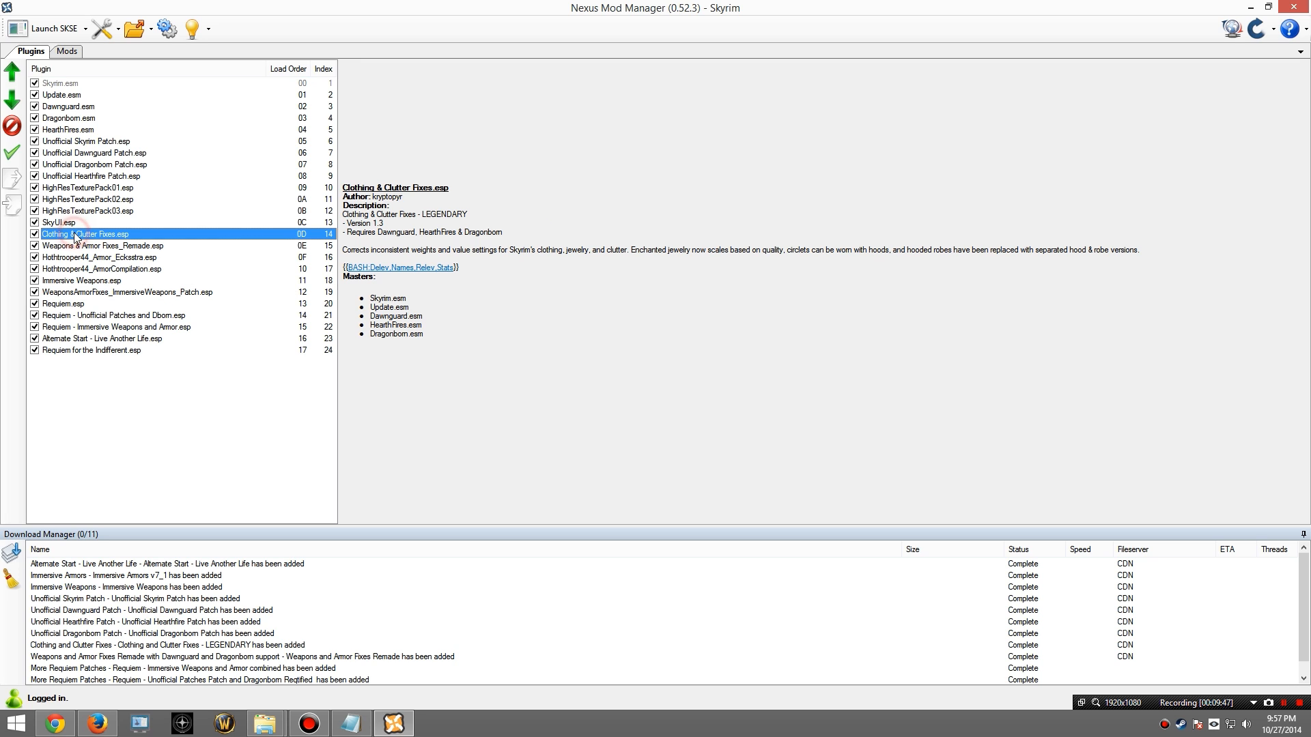
pyautogui.click(170, 245)
pyautogui.click(183, 257)
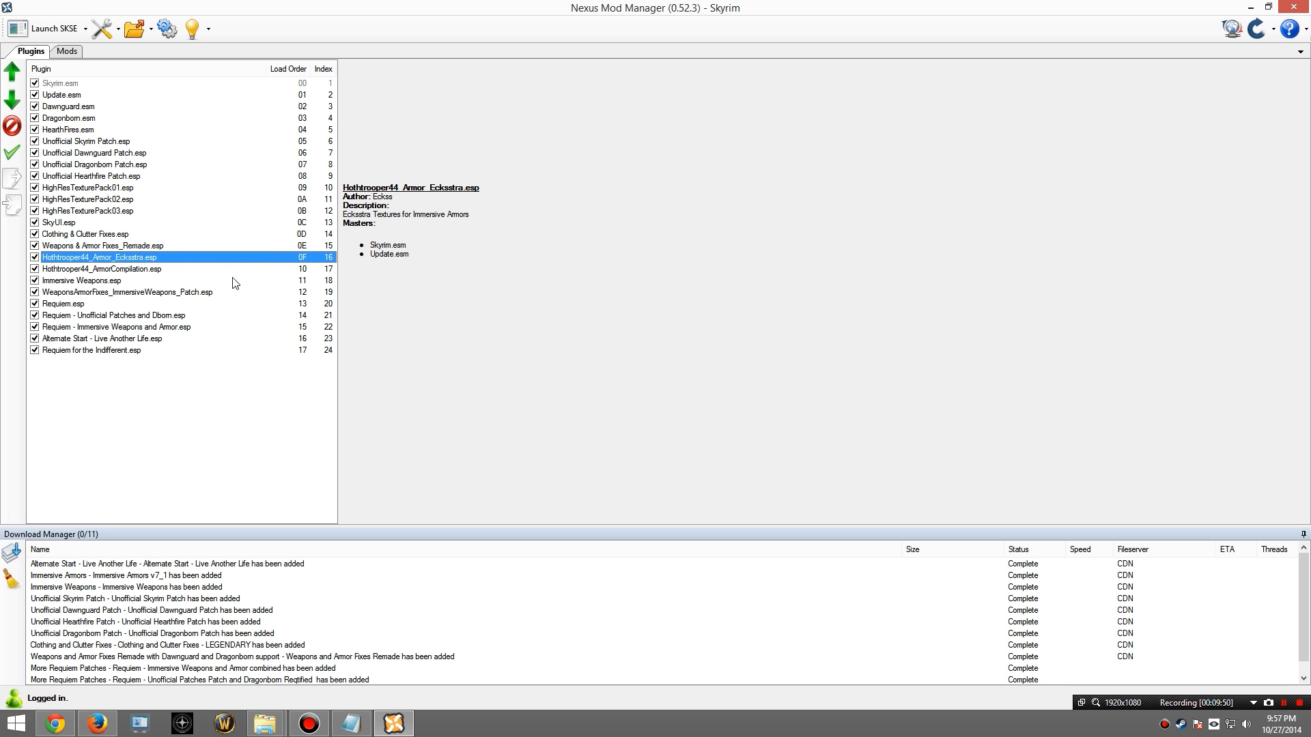
pyautogui.click(172, 271)
pyautogui.click(142, 281)
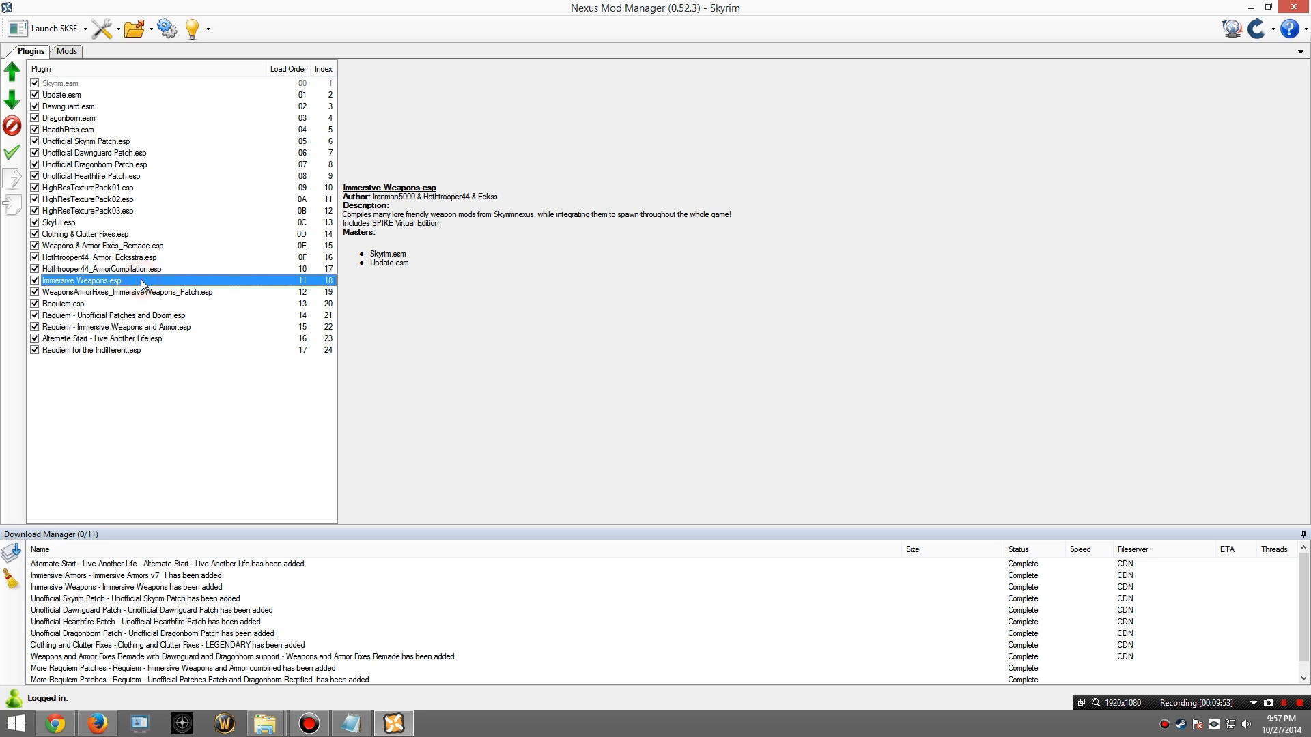
pyautogui.click(182, 292)
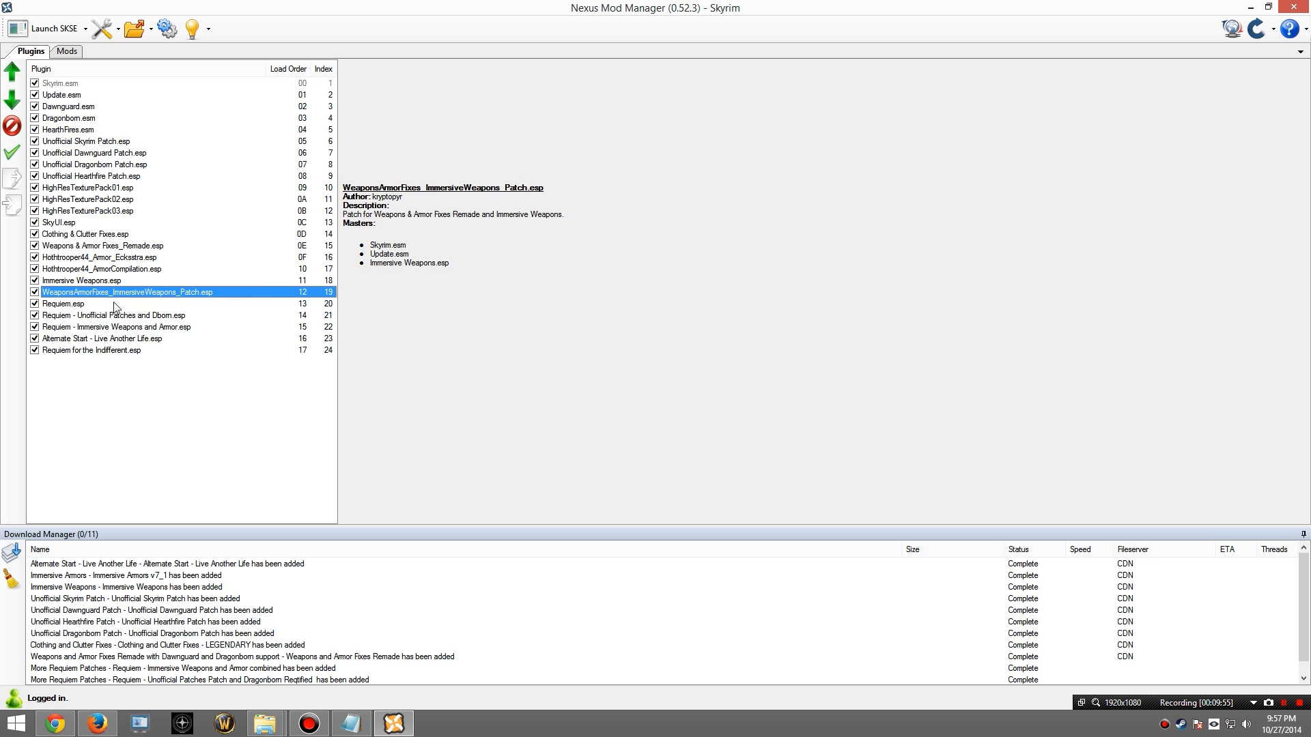
pyautogui.click(104, 304)
pyautogui.click(165, 316)
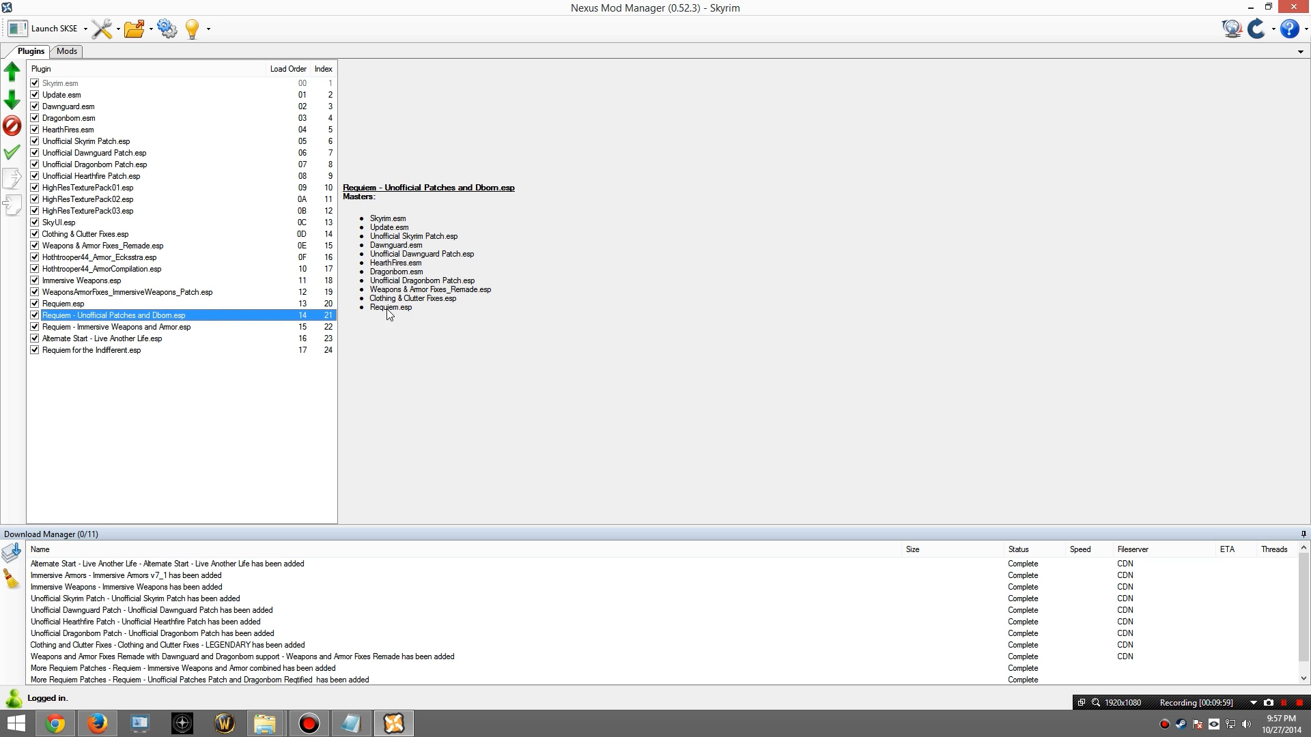
pyautogui.click(174, 328)
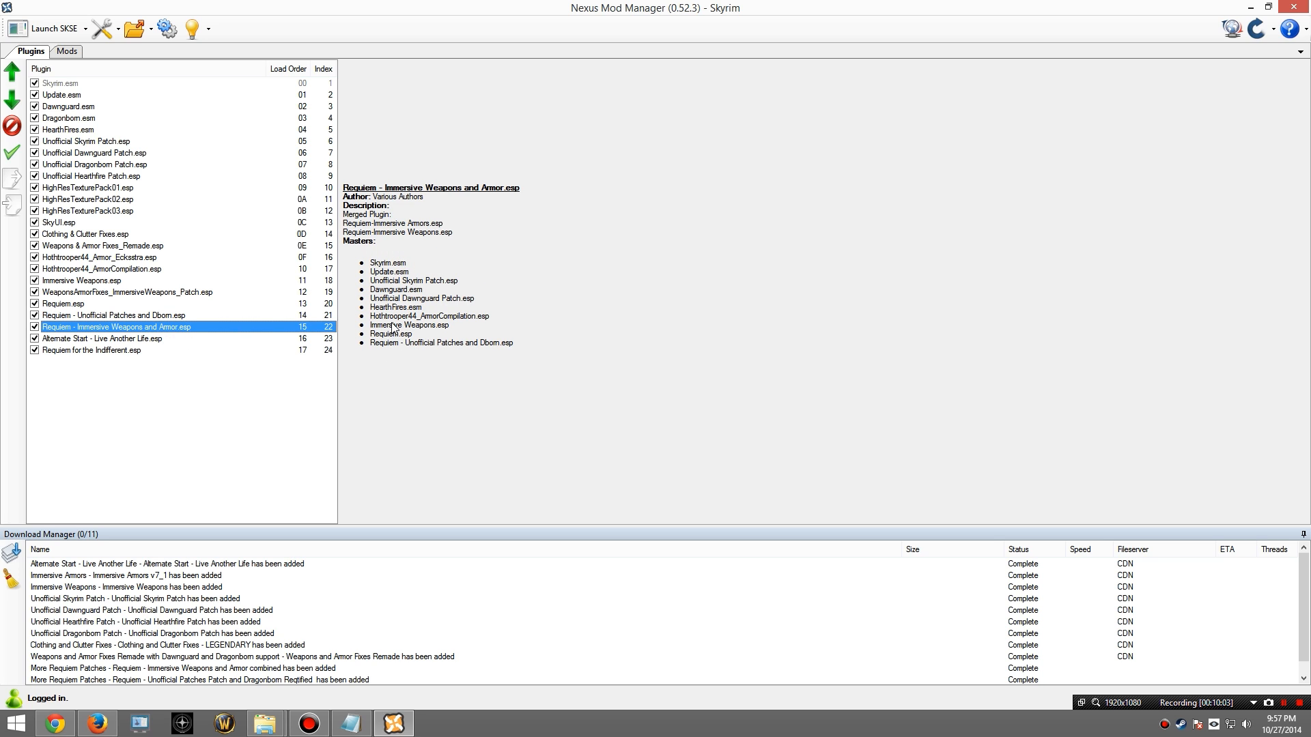
pyautogui.click(158, 338)
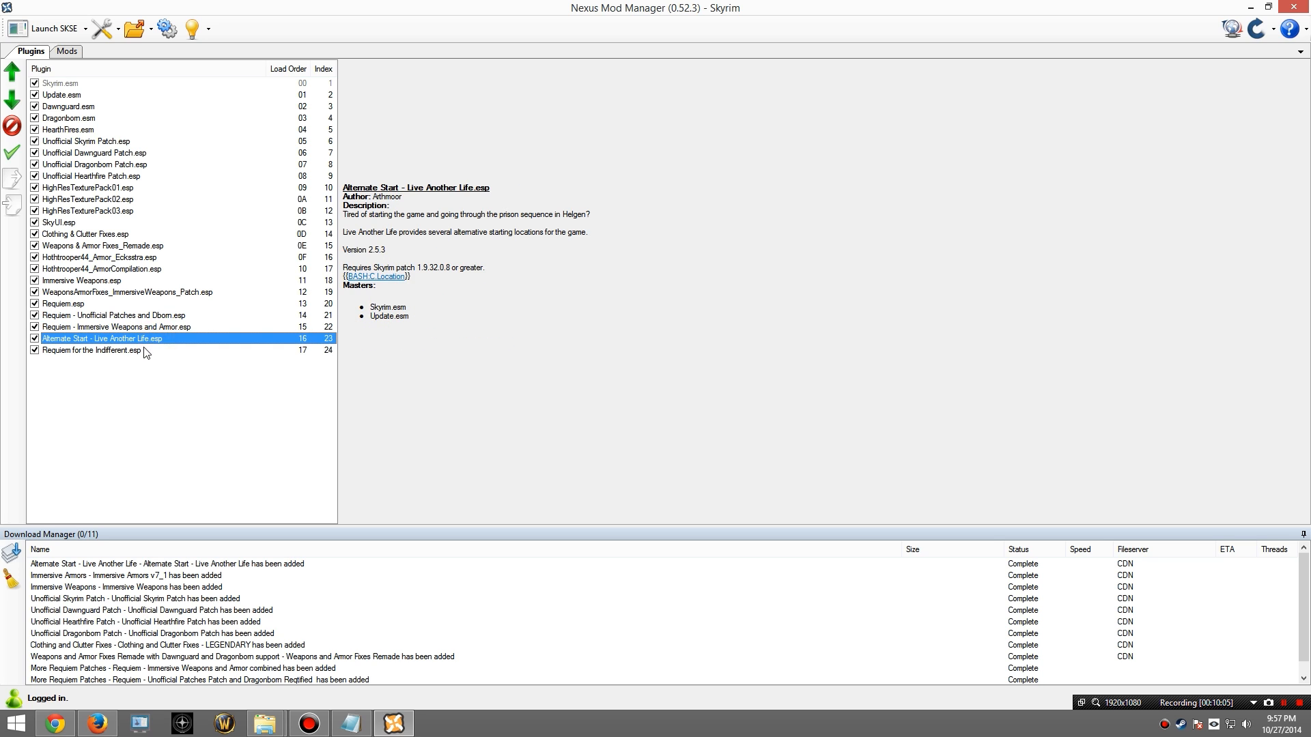
pyautogui.click(128, 353)
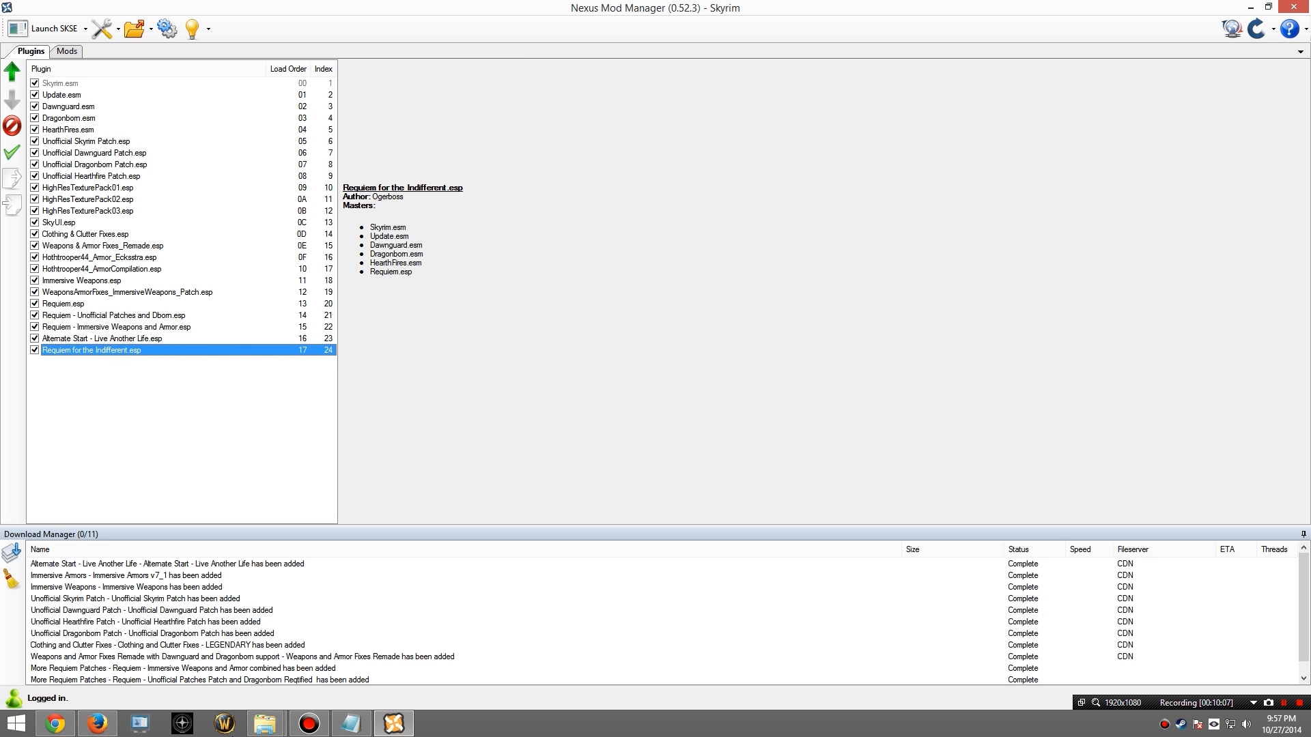
# Step: Switch to the Requiem patcher folder in File Explorer and run admin-execute.bat as administrator
pyautogui.click(263, 725)
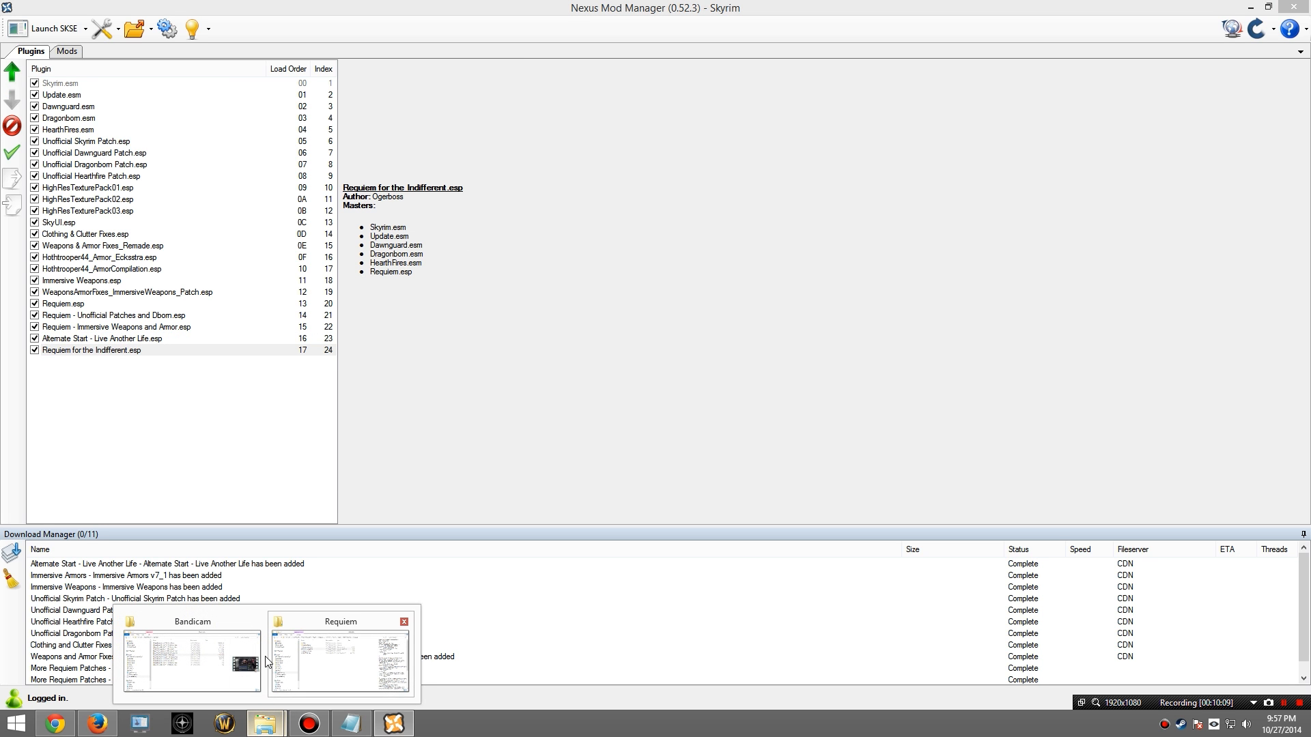
pyautogui.click(301, 635)
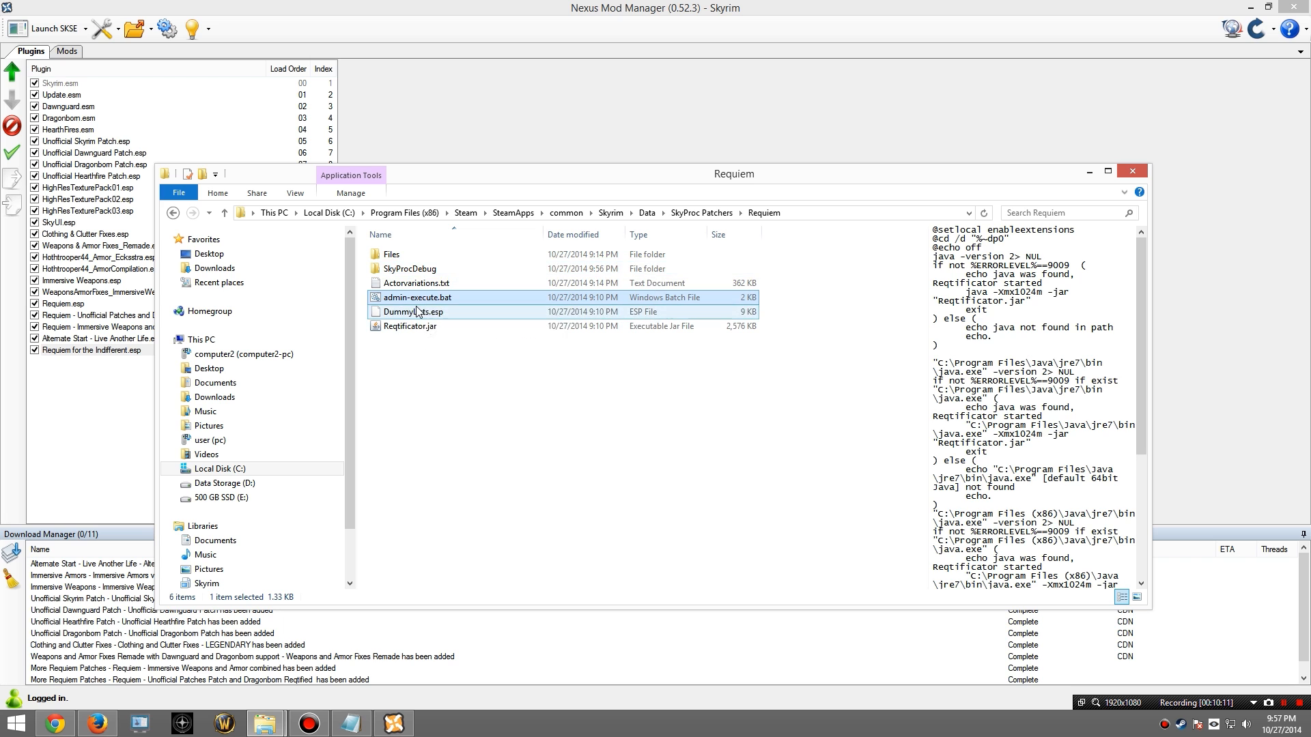
pyautogui.click(412, 299)
pyautogui.rightClick(412, 298)
pyautogui.click(456, 354)
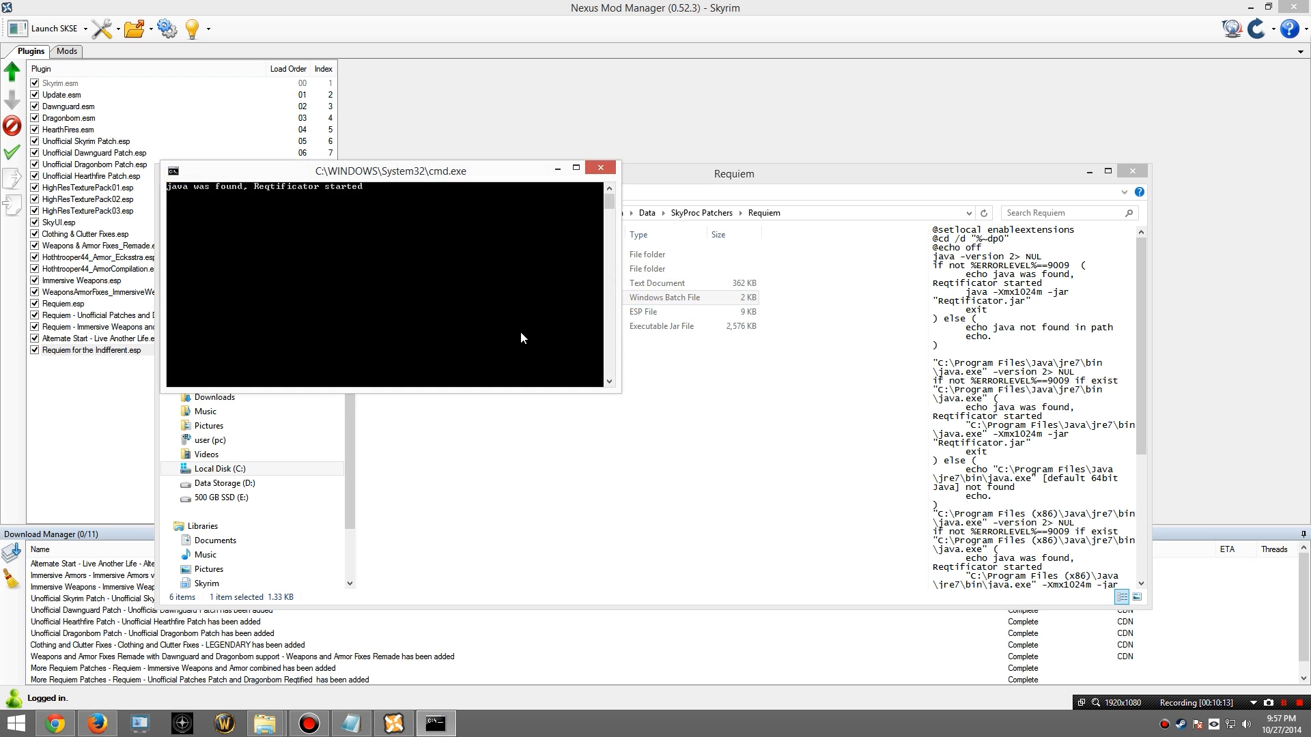
# Step: Accept the data folder message and navigate the folder chooser to Steam under C:\Program Files (x86)
pyautogui.click(656, 408)
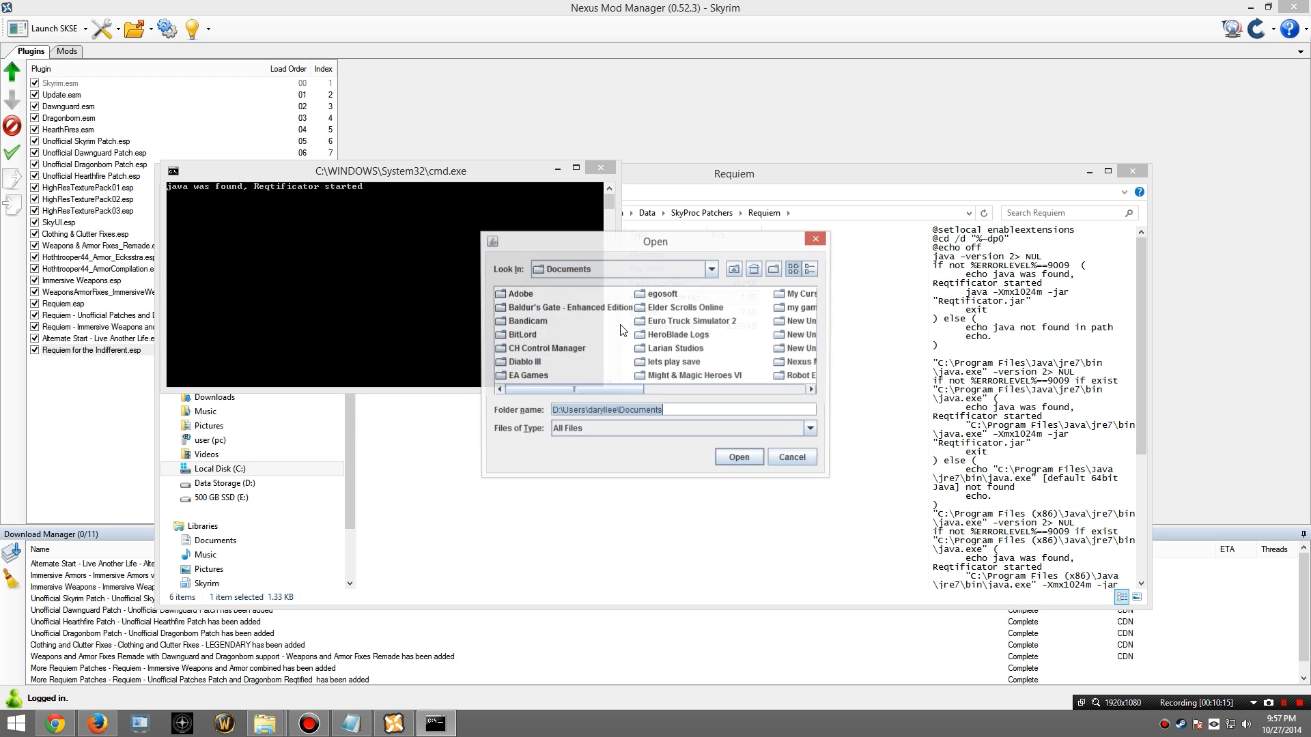
pyautogui.click(635, 269)
pyautogui.scroll(3, 658, 334)
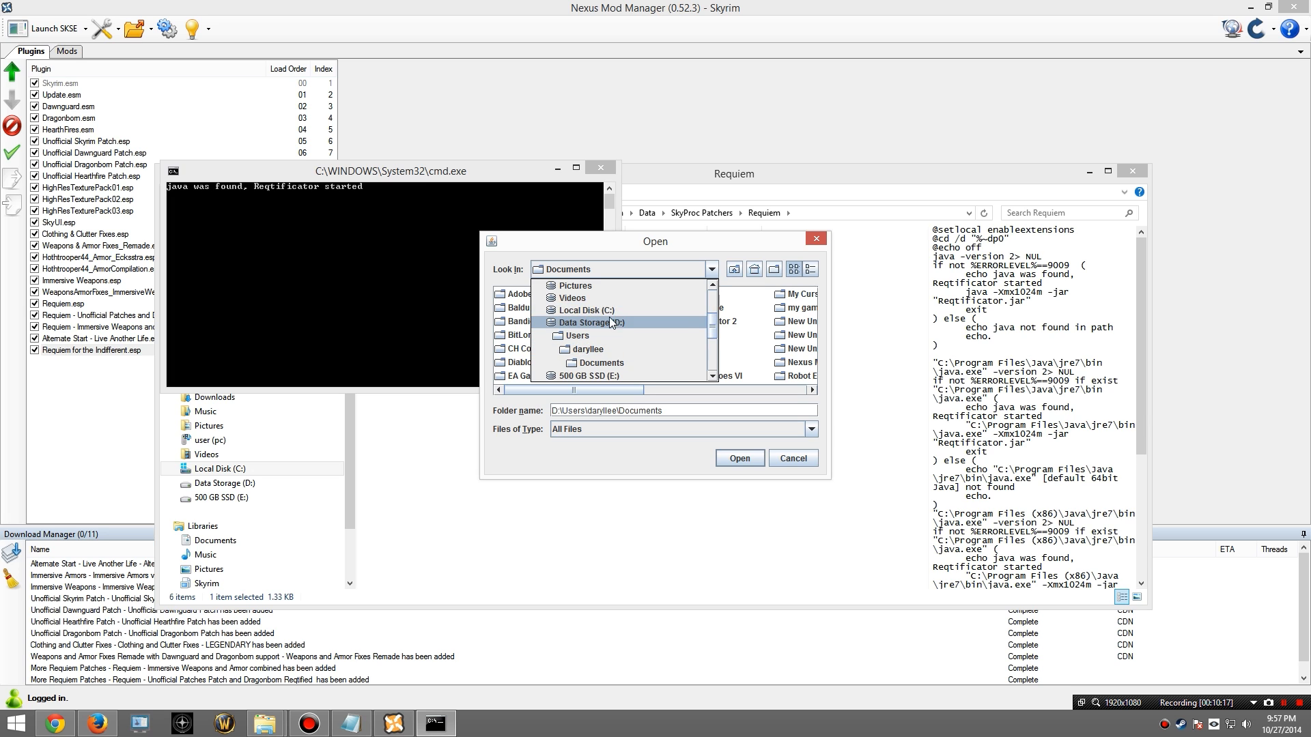
pyautogui.click(609, 308)
pyautogui.doubleClick(530, 376)
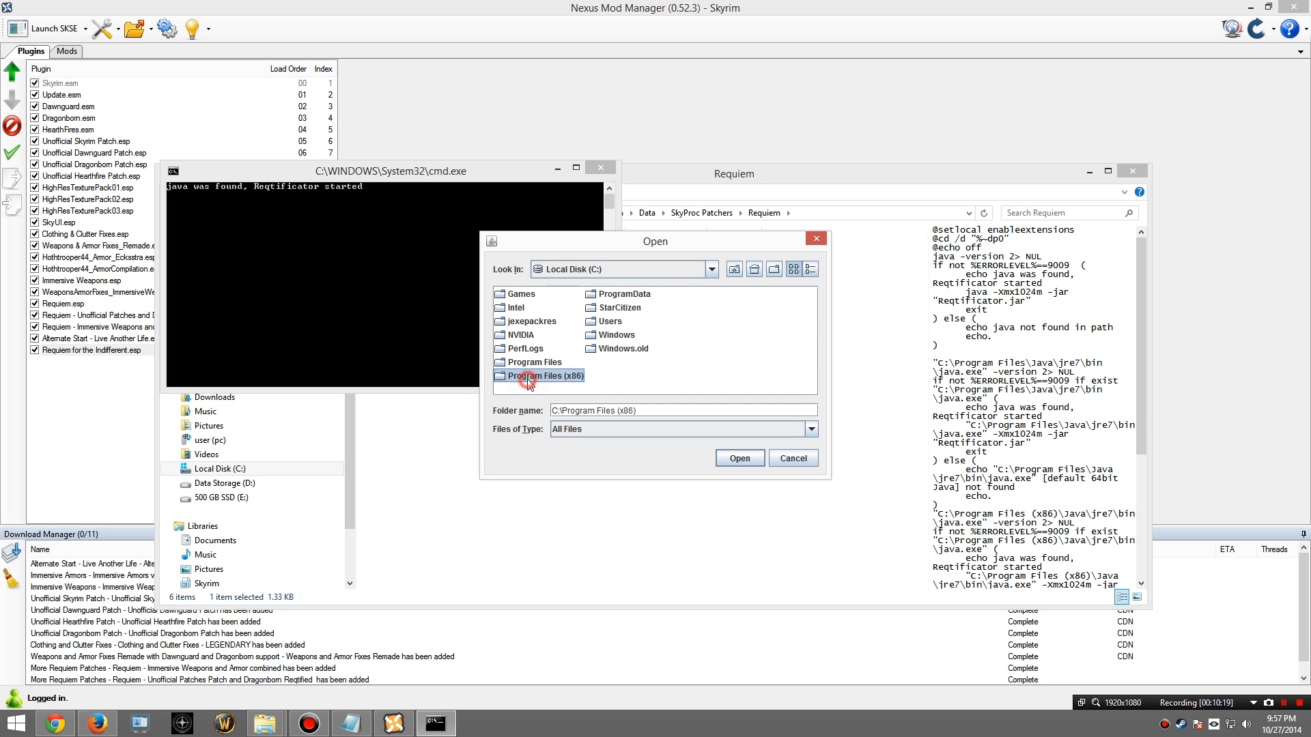
pyautogui.click(739, 390)
pyautogui.click(739, 390)
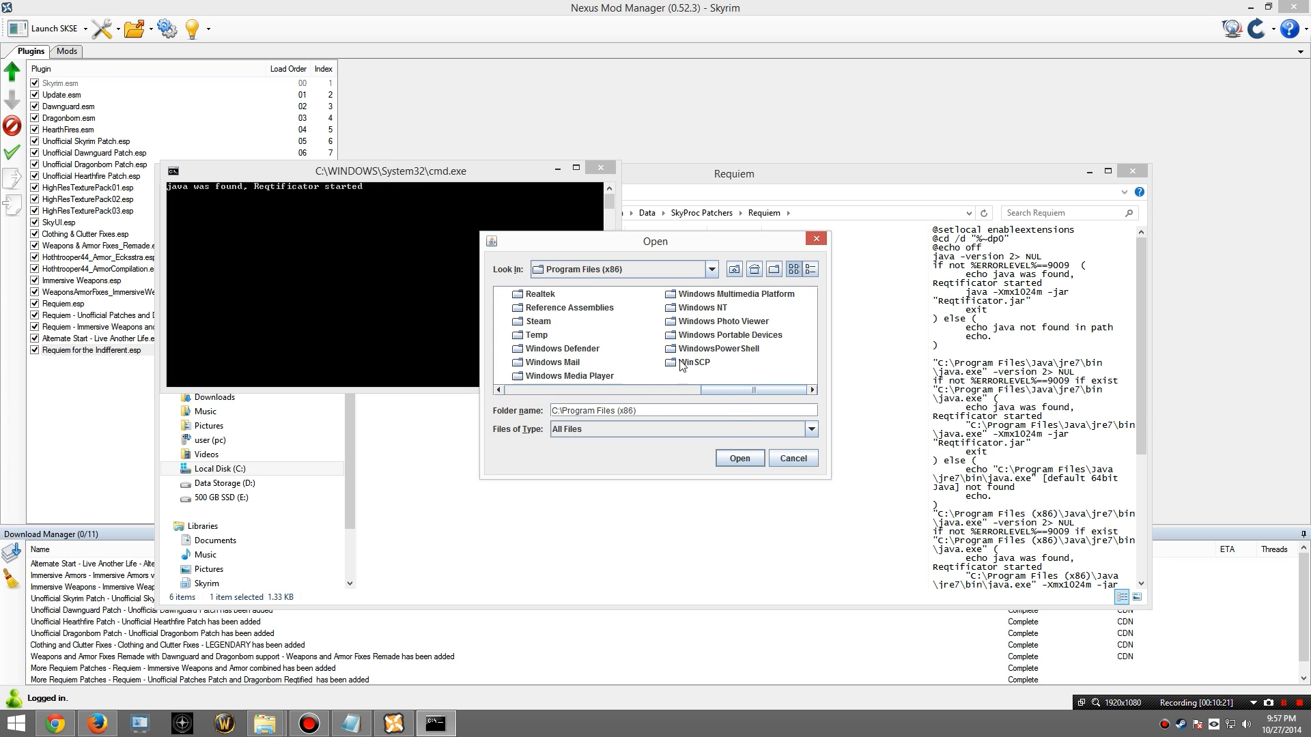
pyautogui.doubleClick(531, 321)
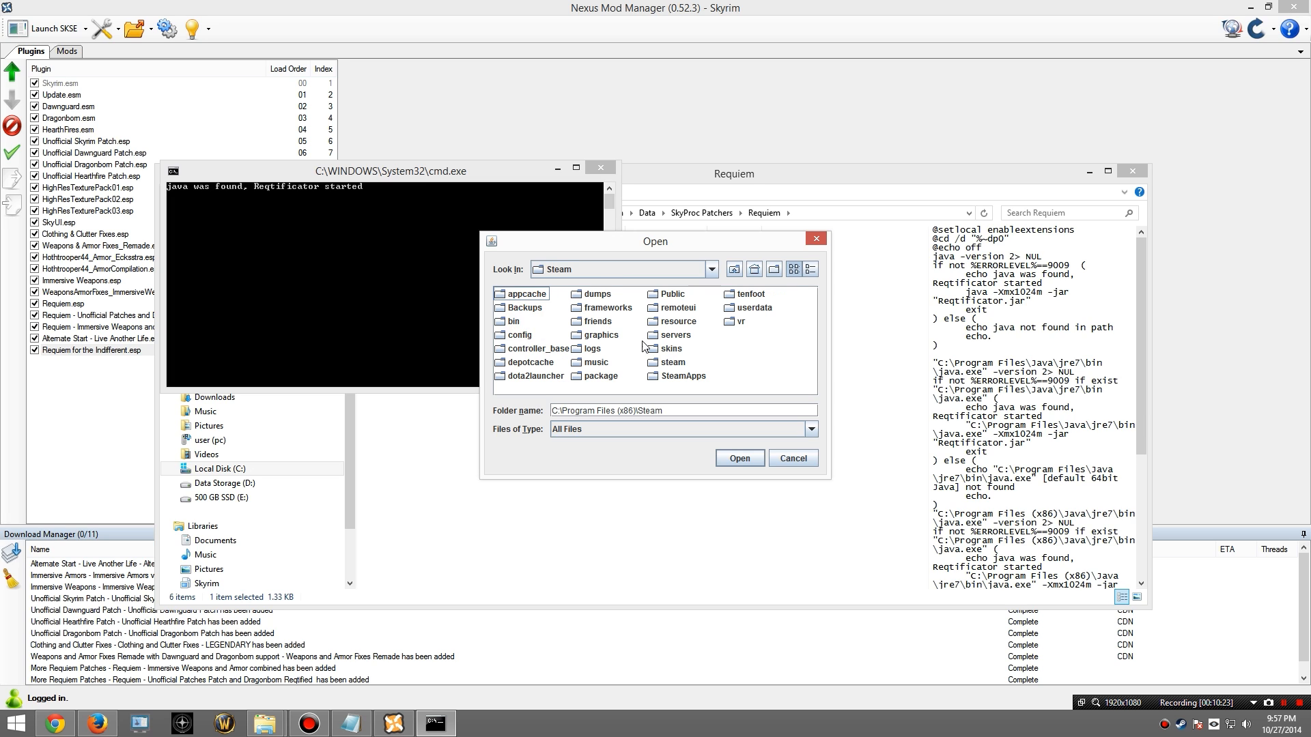
# Step: Select SteamApps\common\Skyrim\Data as the data folder and generate the Requiem for the Indifferent patch
pyautogui.doubleClick(664, 377)
pyautogui.doubleClick(522, 294)
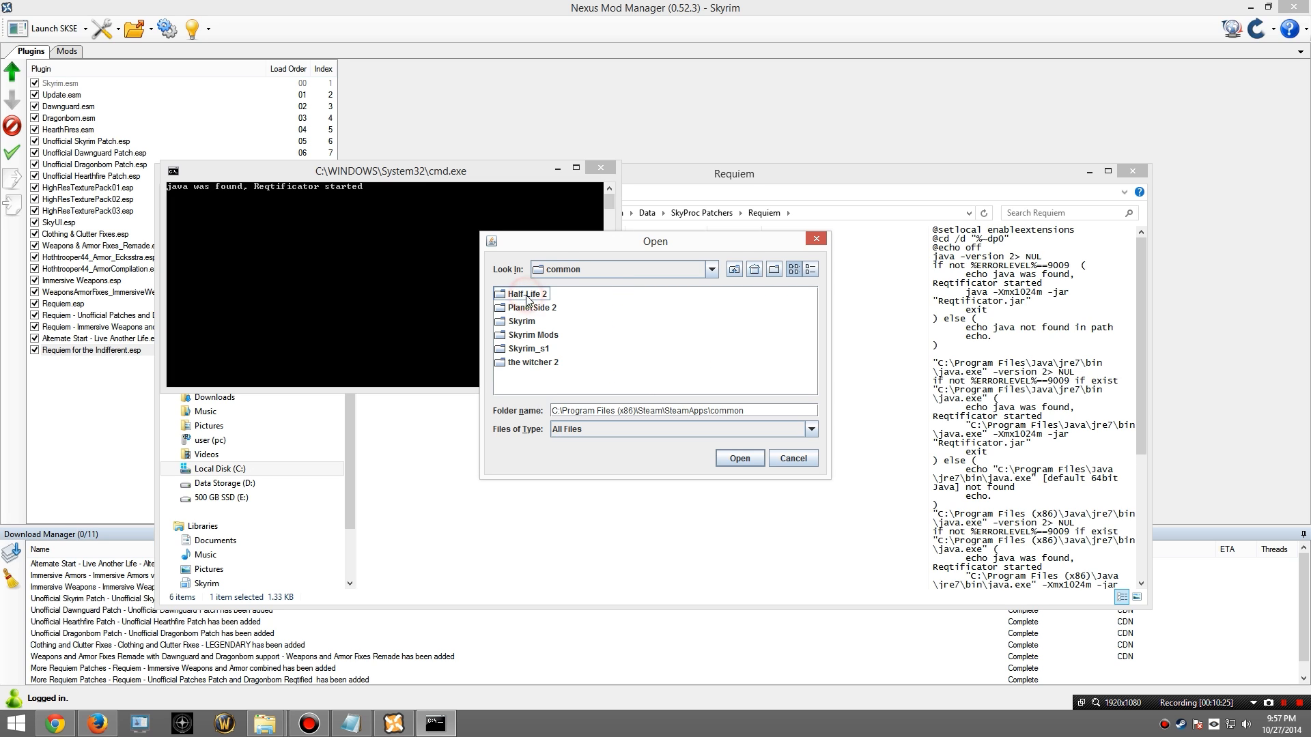
pyautogui.doubleClick(523, 322)
pyautogui.doubleClick(519, 294)
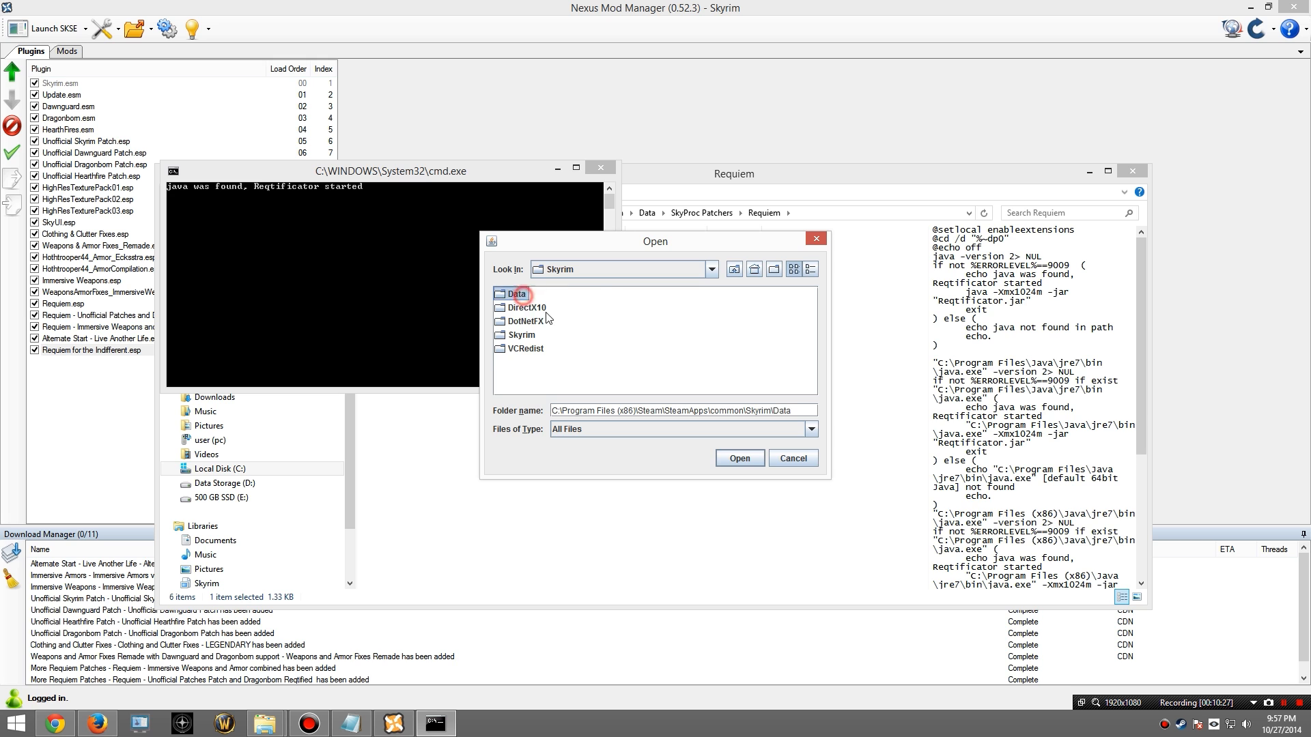
pyautogui.click(738, 459)
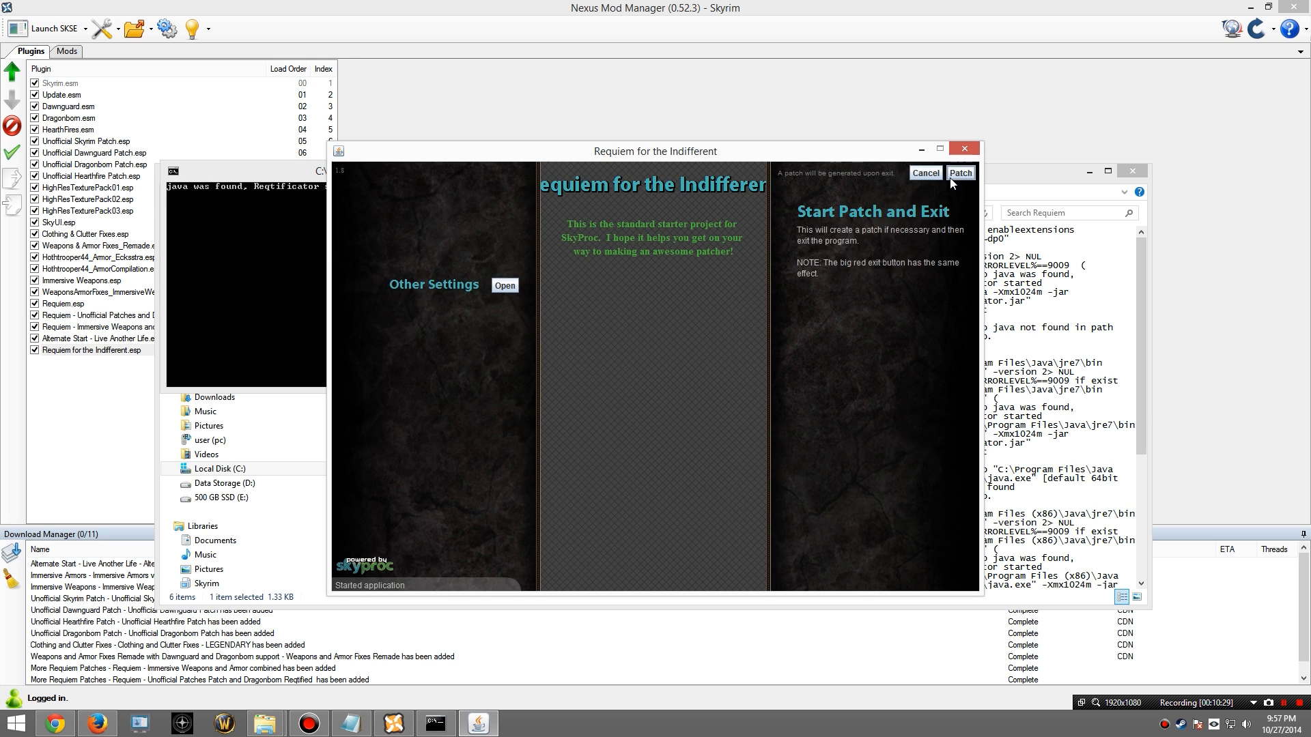
pyautogui.click(949, 178)
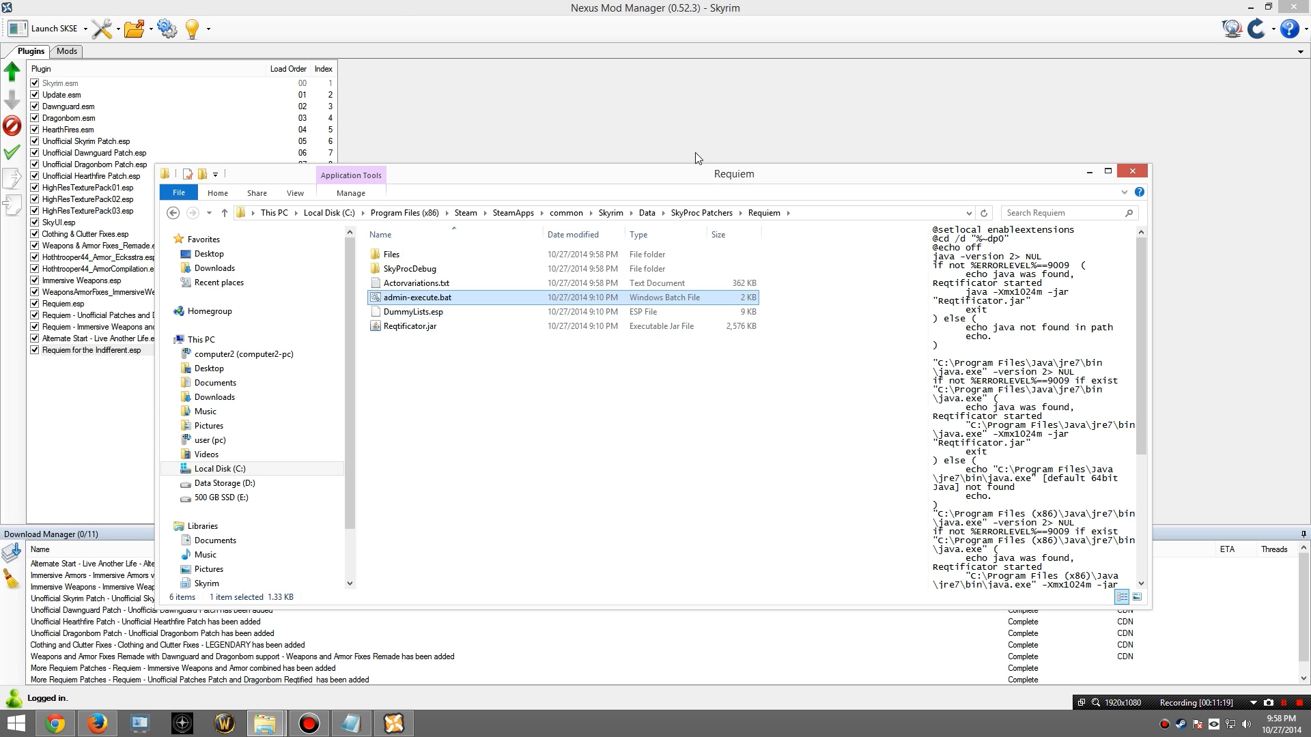
# Step: Close Nexus Mod Manager and minimize the browser window showing the More Requiem Patches page
pyautogui.click(404, 15)
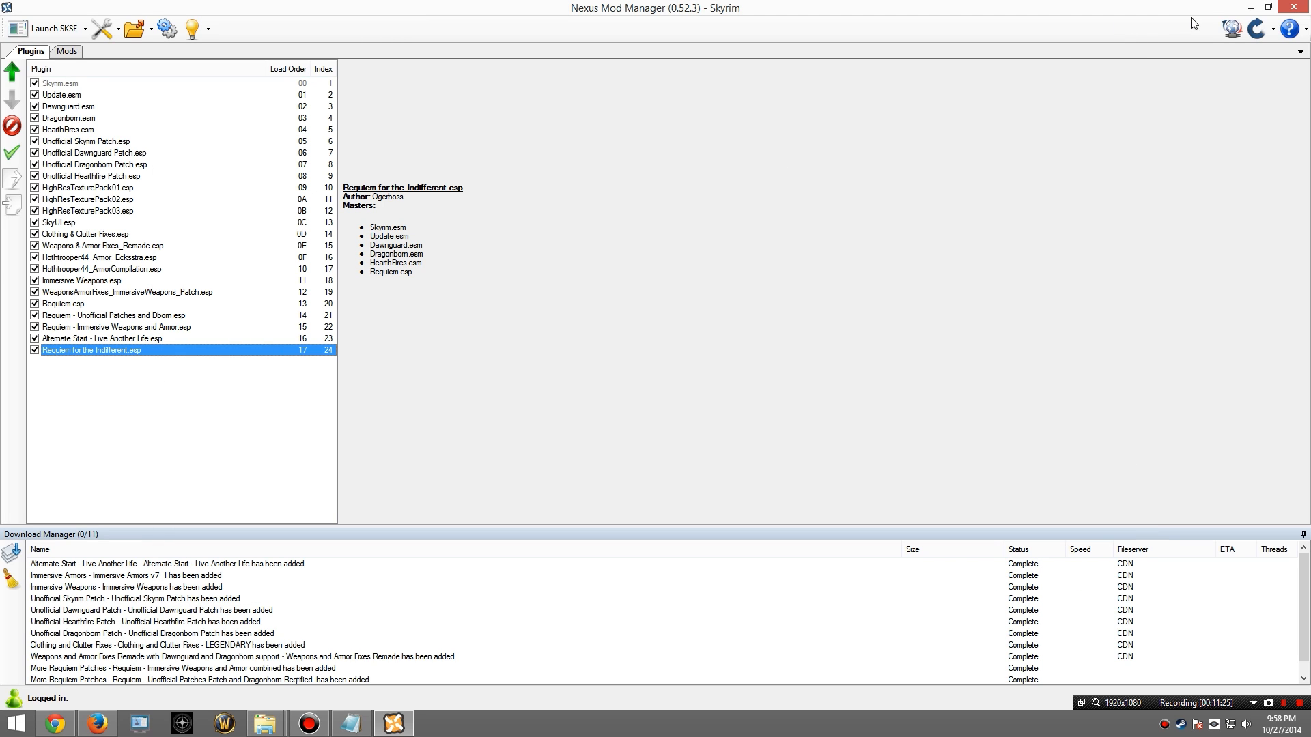
pyautogui.click(1294, 7)
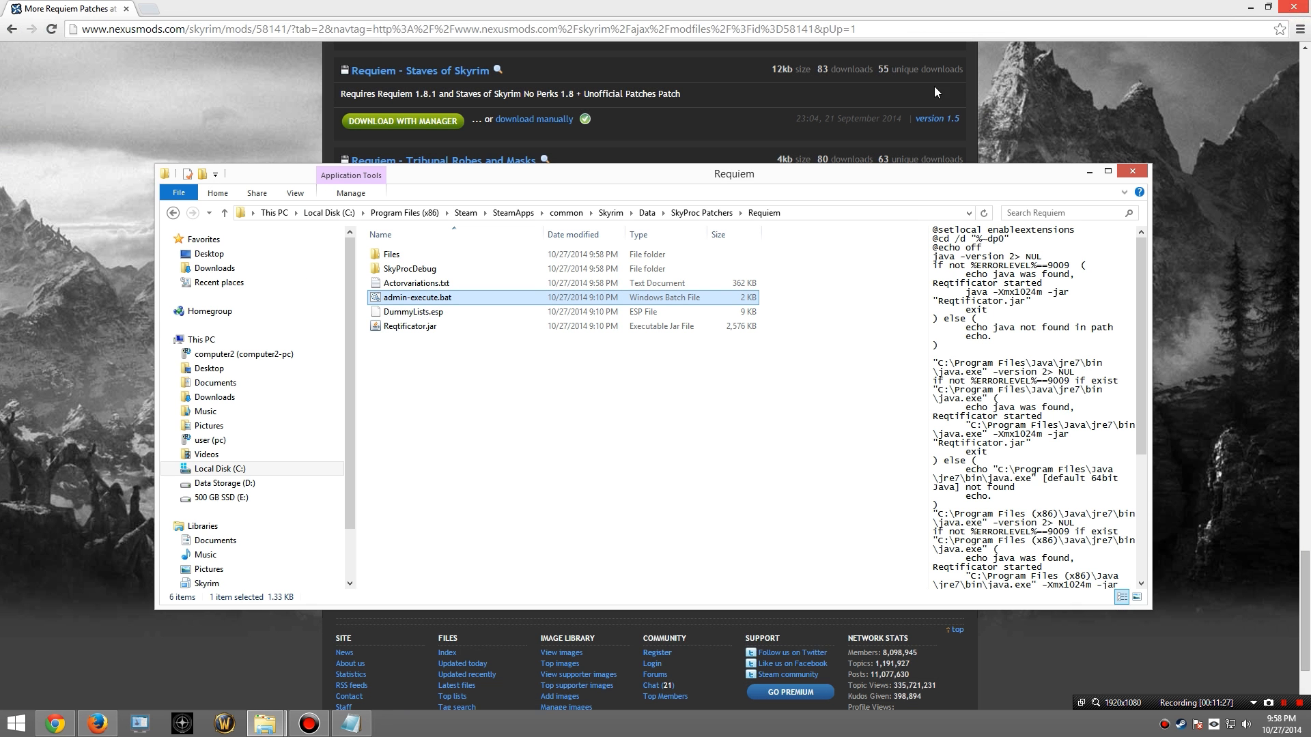
pyautogui.moveTo(1310, 0)
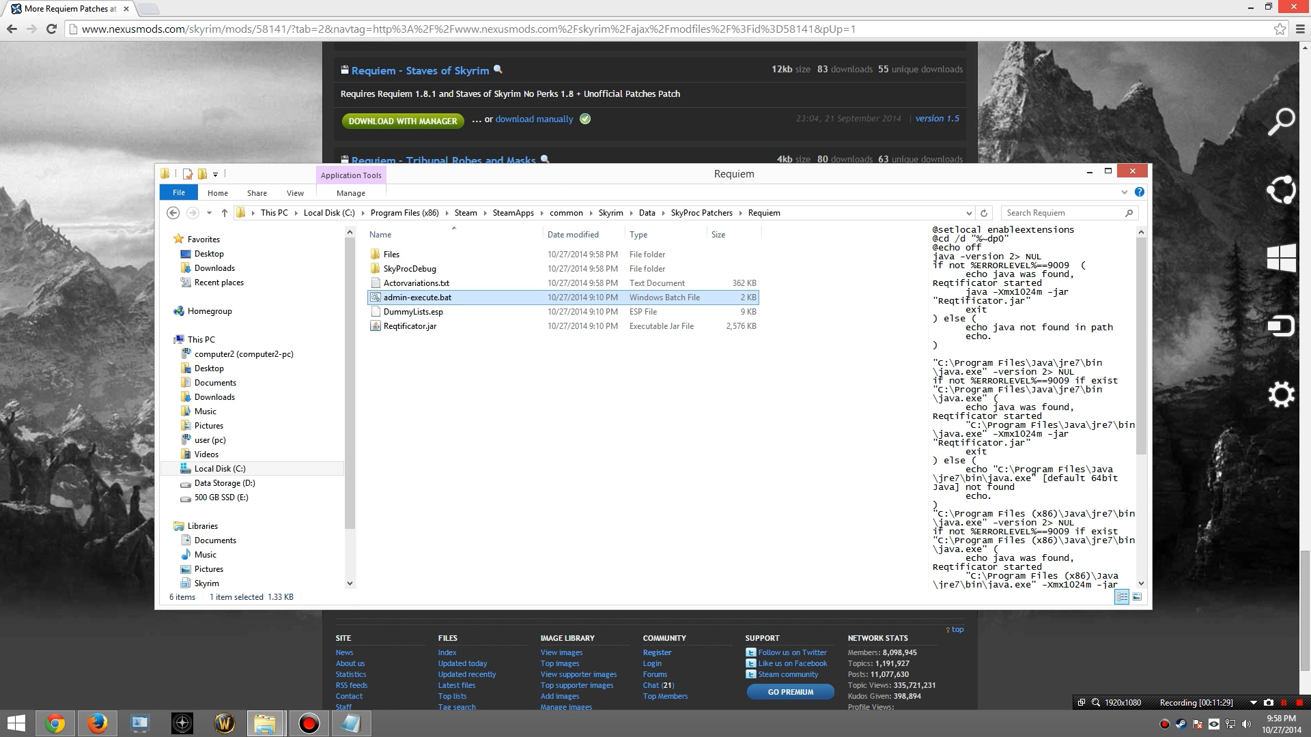
pyautogui.click(1250, 6)
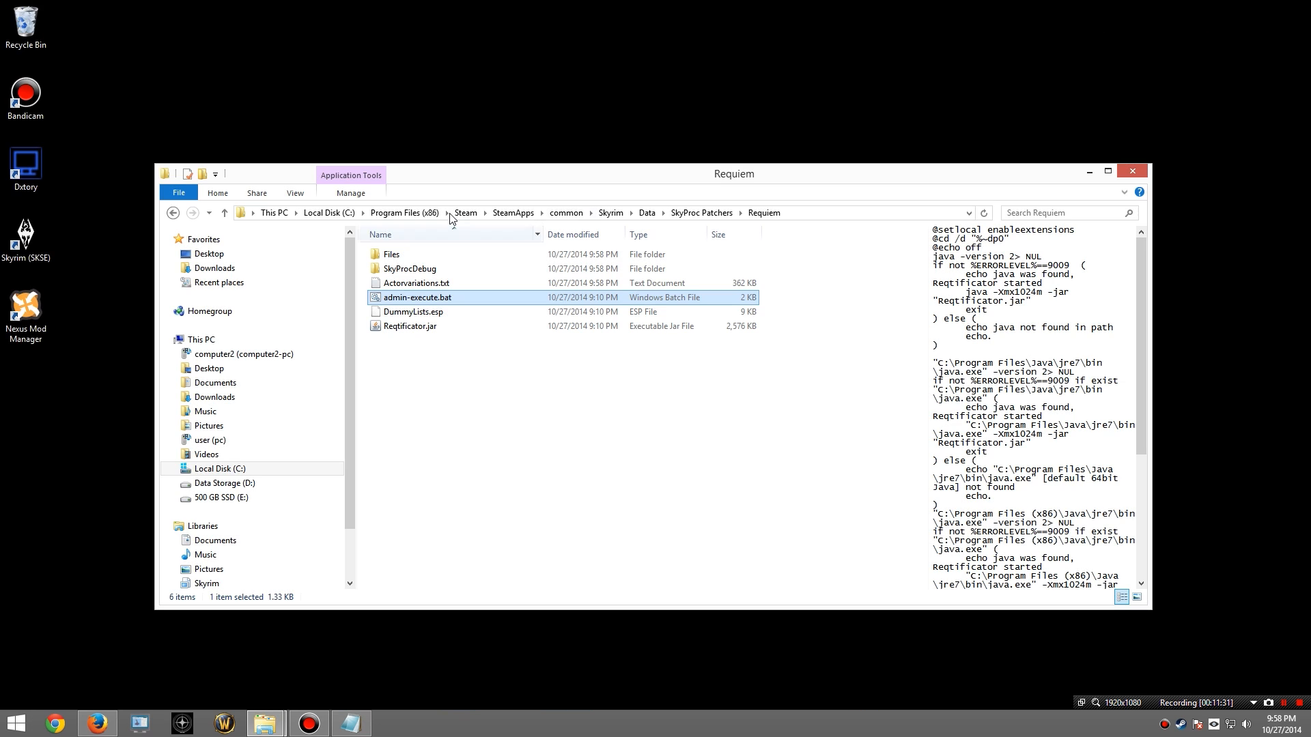
# Step: Reopen Nexus Mod Manager for Skyrim and widen the plugin list so the full plugin names fit
pyautogui.doubleClick(25, 308)
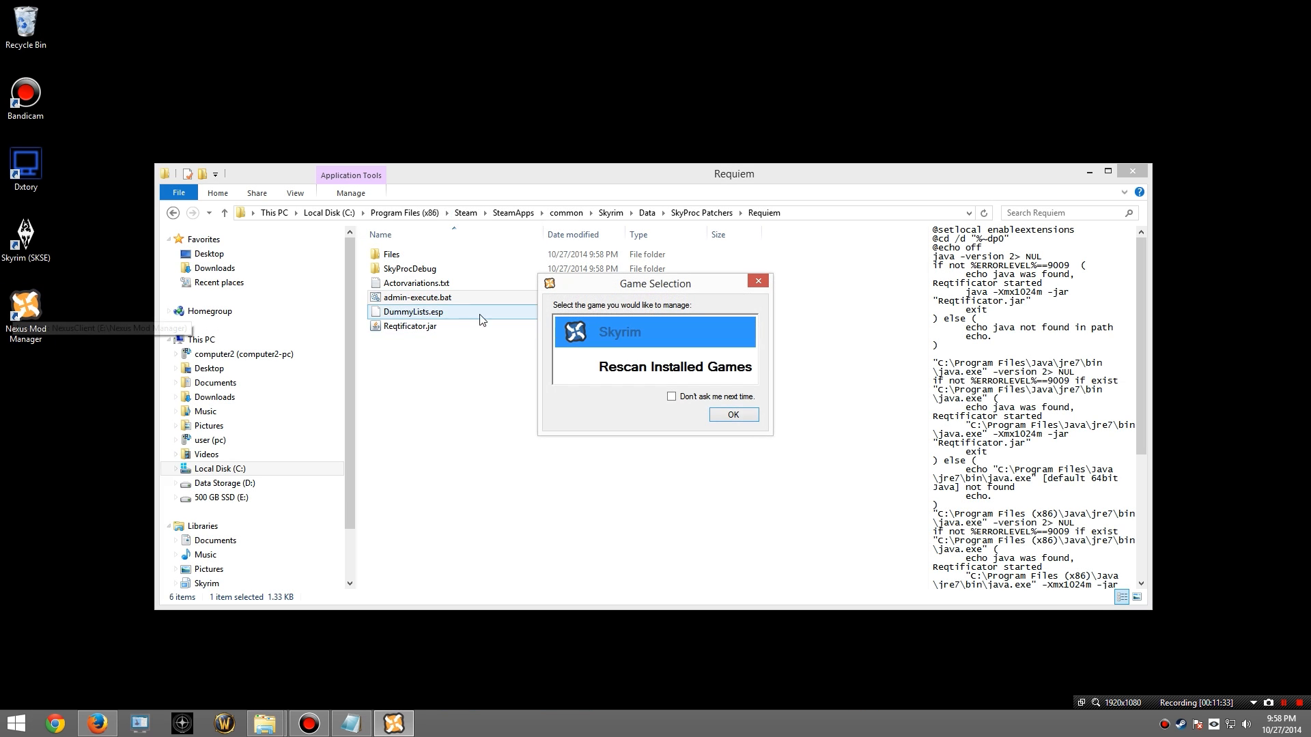
pyautogui.click(732, 414)
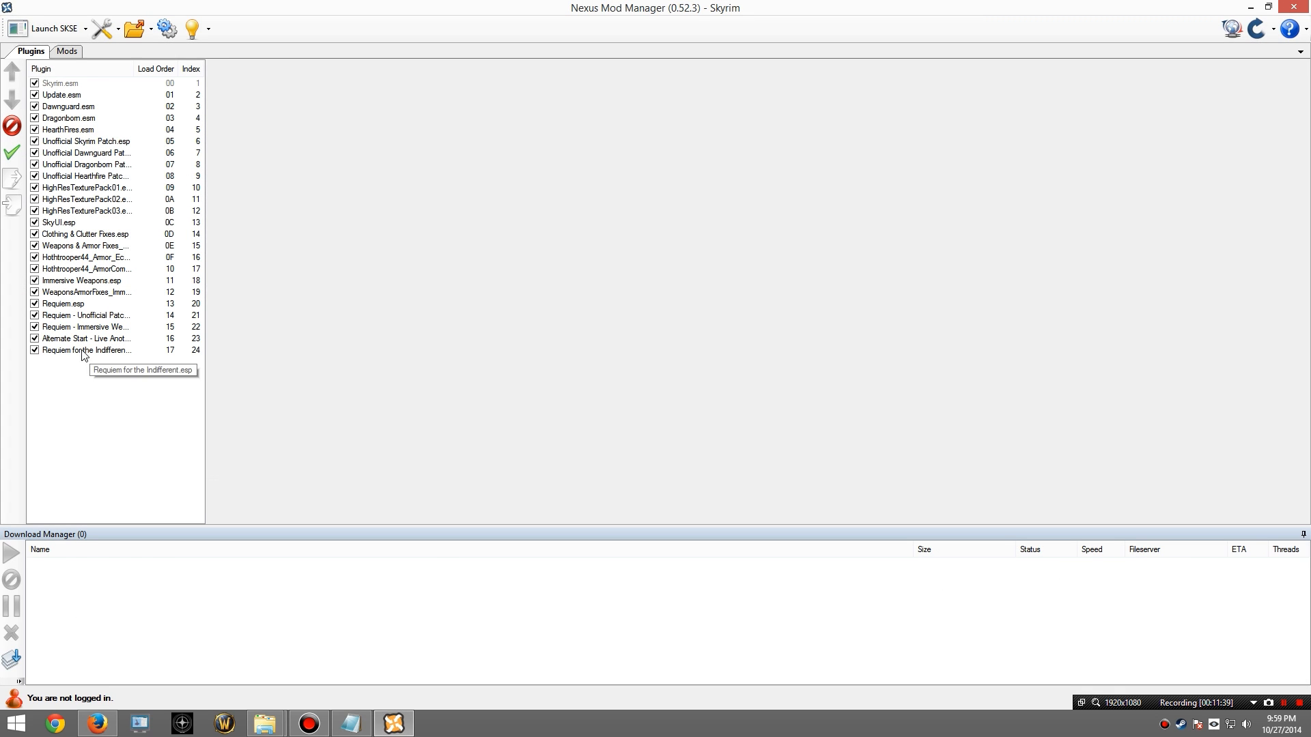
pyautogui.click(204, 342)
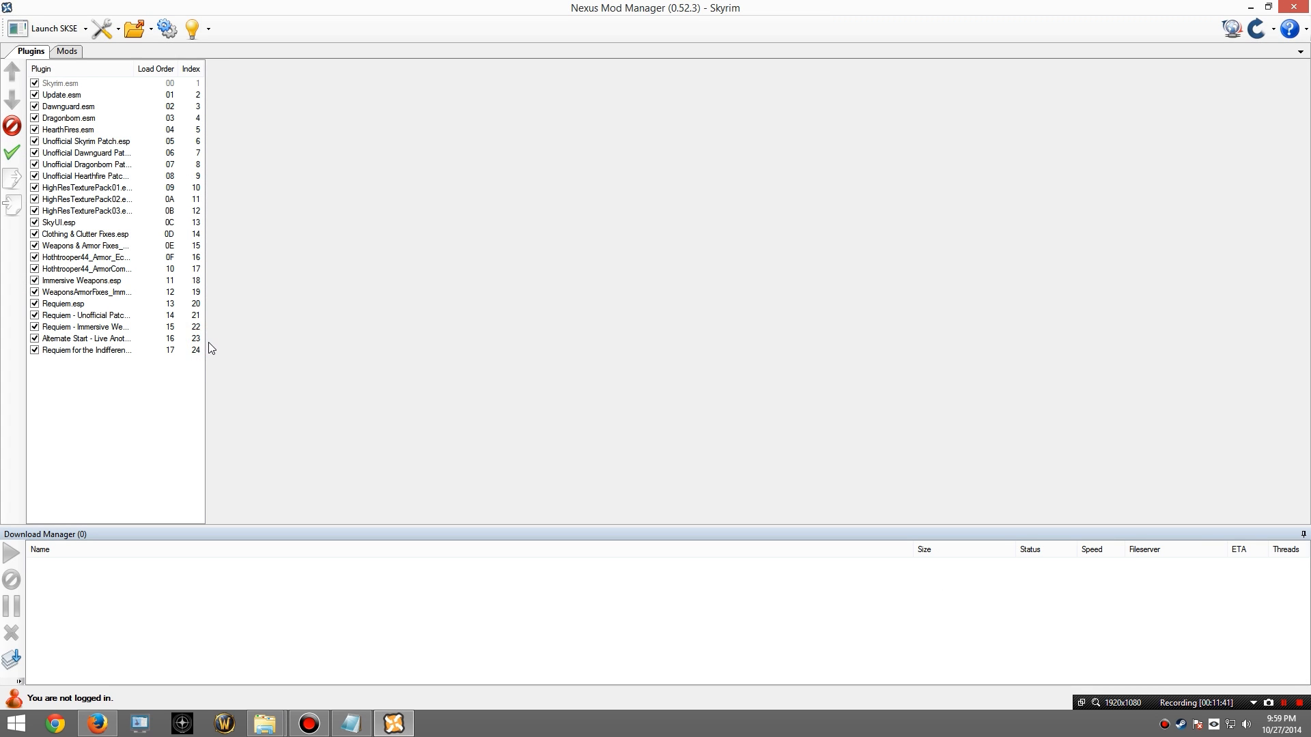
pyautogui.moveTo(208, 342); pyautogui.dragTo(335, 342)
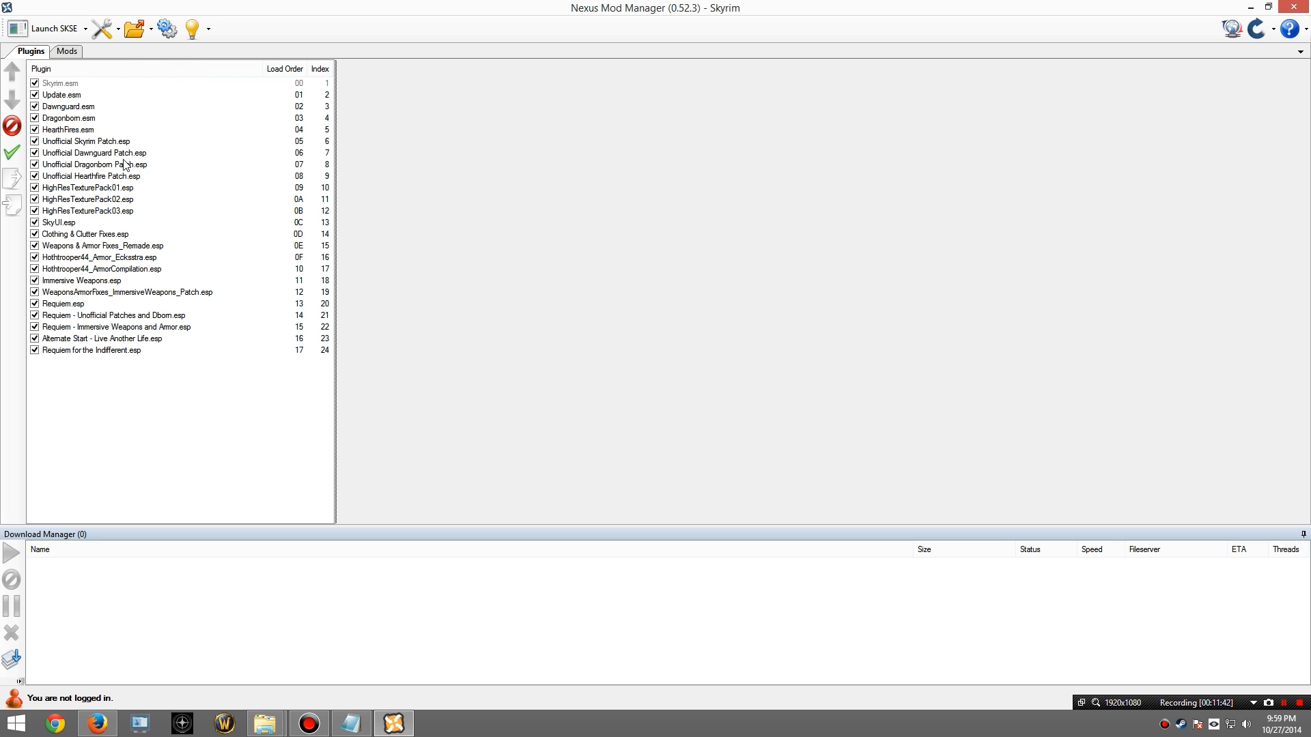
# Step: Launch Skyrim through SKSE and start a new game
pyautogui.click(39, 33)
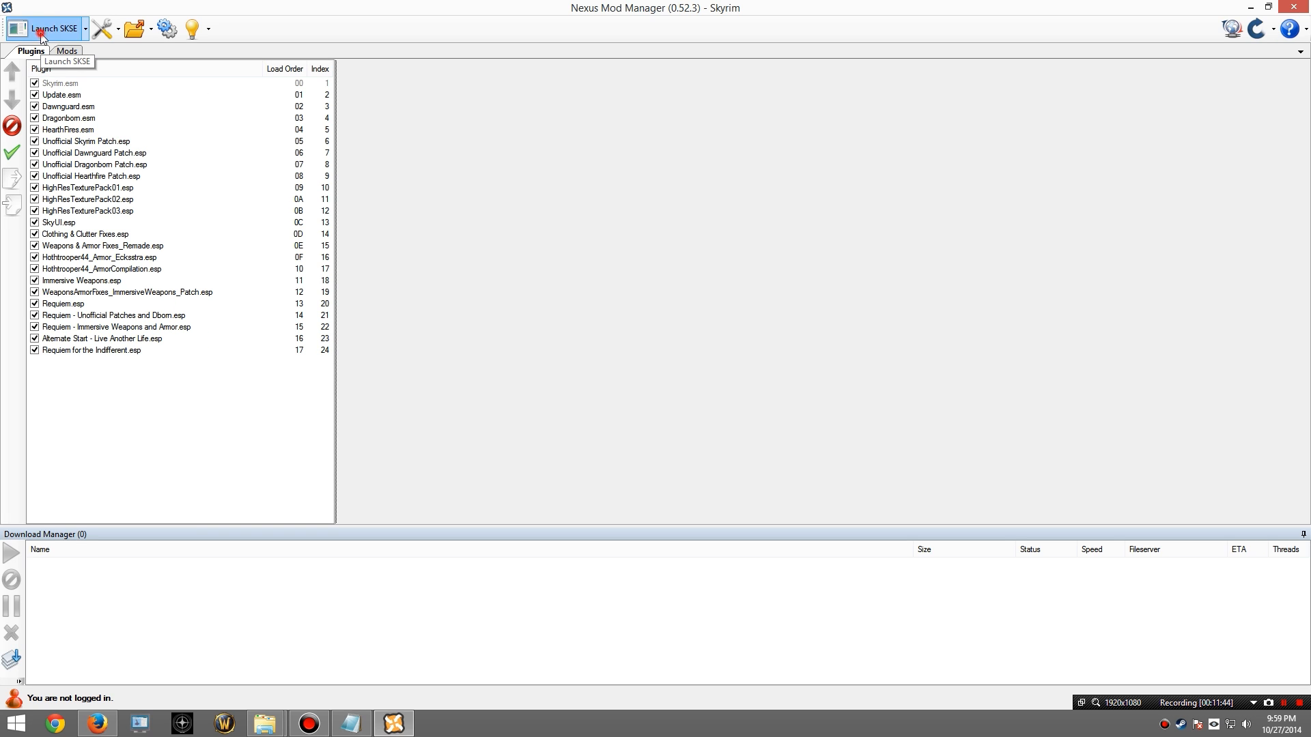
pyautogui.click(769, 400)
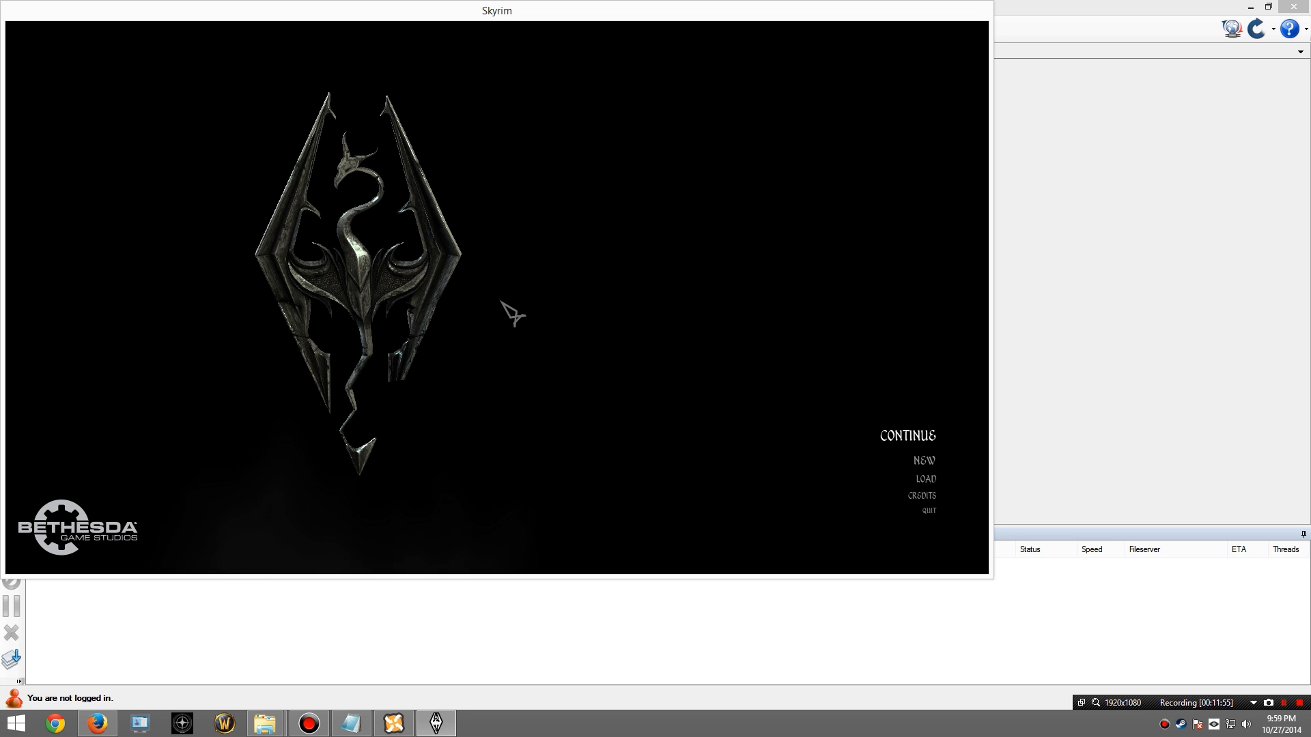
pyautogui.click(930, 469)
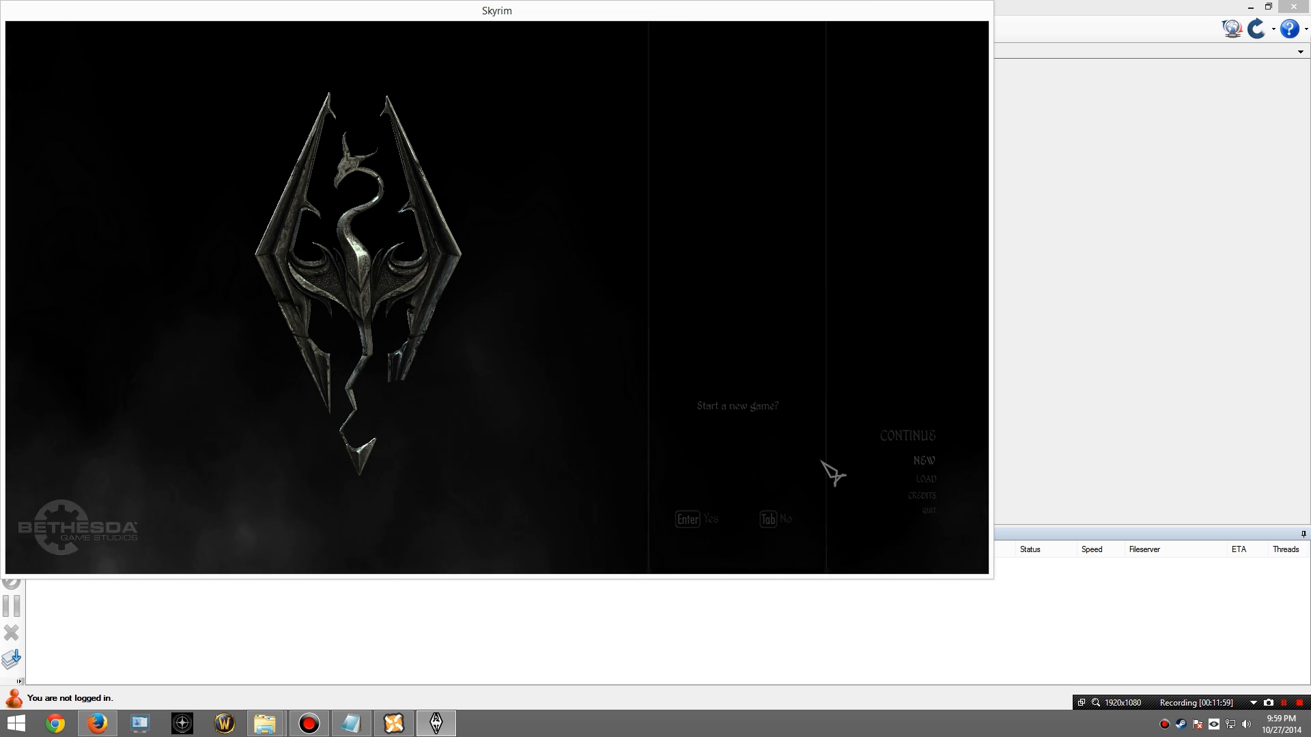
pyautogui.press('Return')
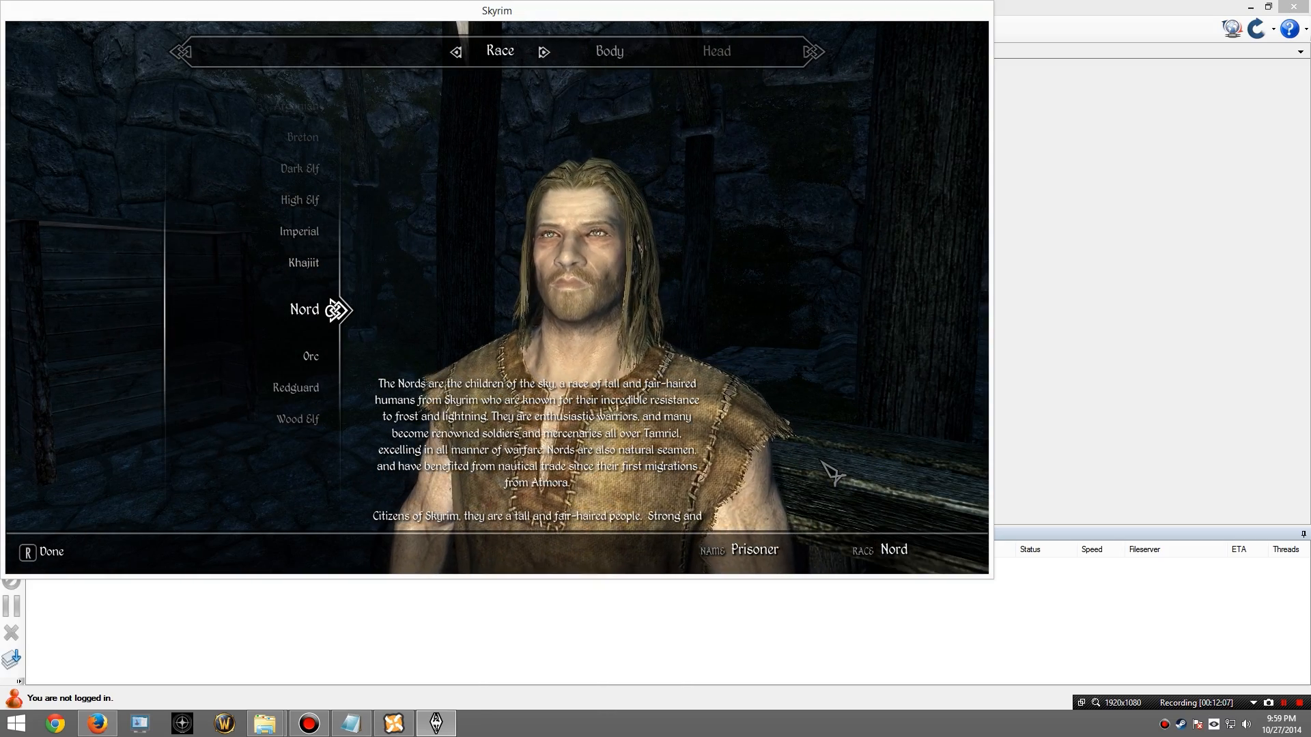
# Step: Create an Imperial character with the default appearance and name it TestGuy
pyautogui.click(311, 266)
pyautogui.click(307, 271)
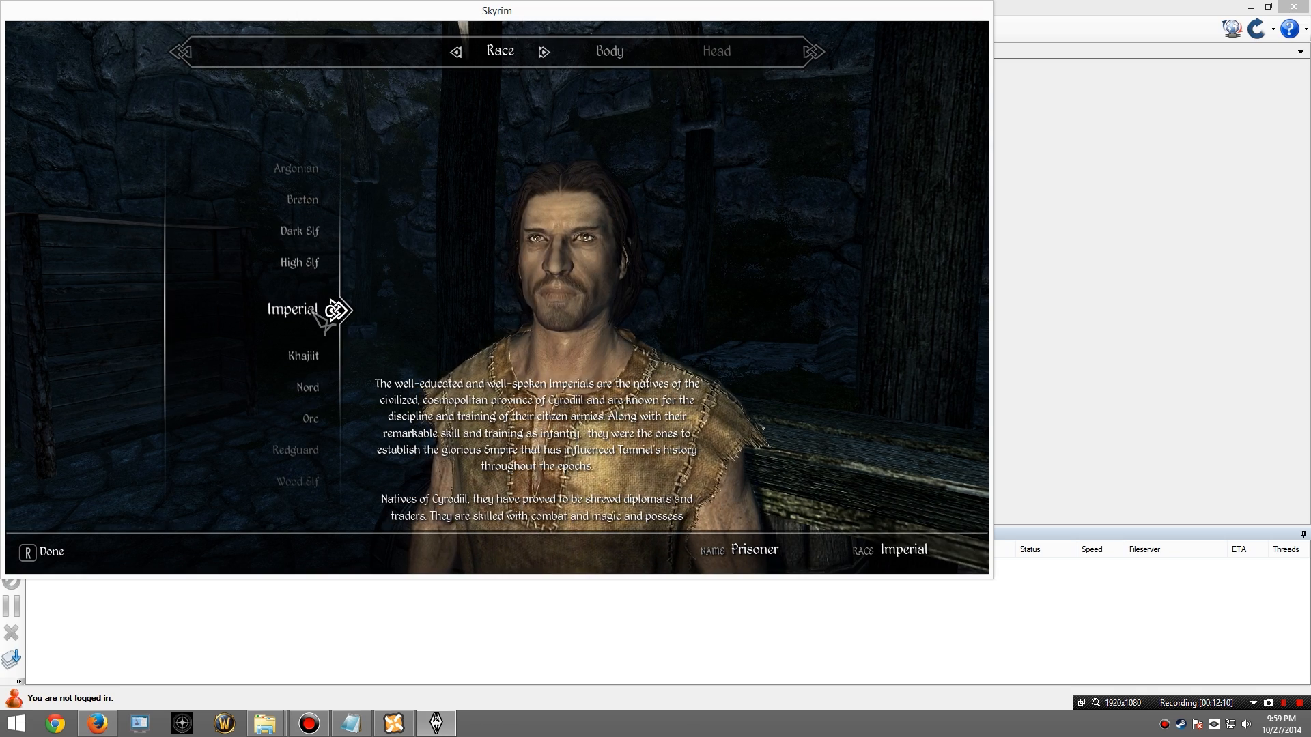
pyautogui.press('r')
pyautogui.press('Return')
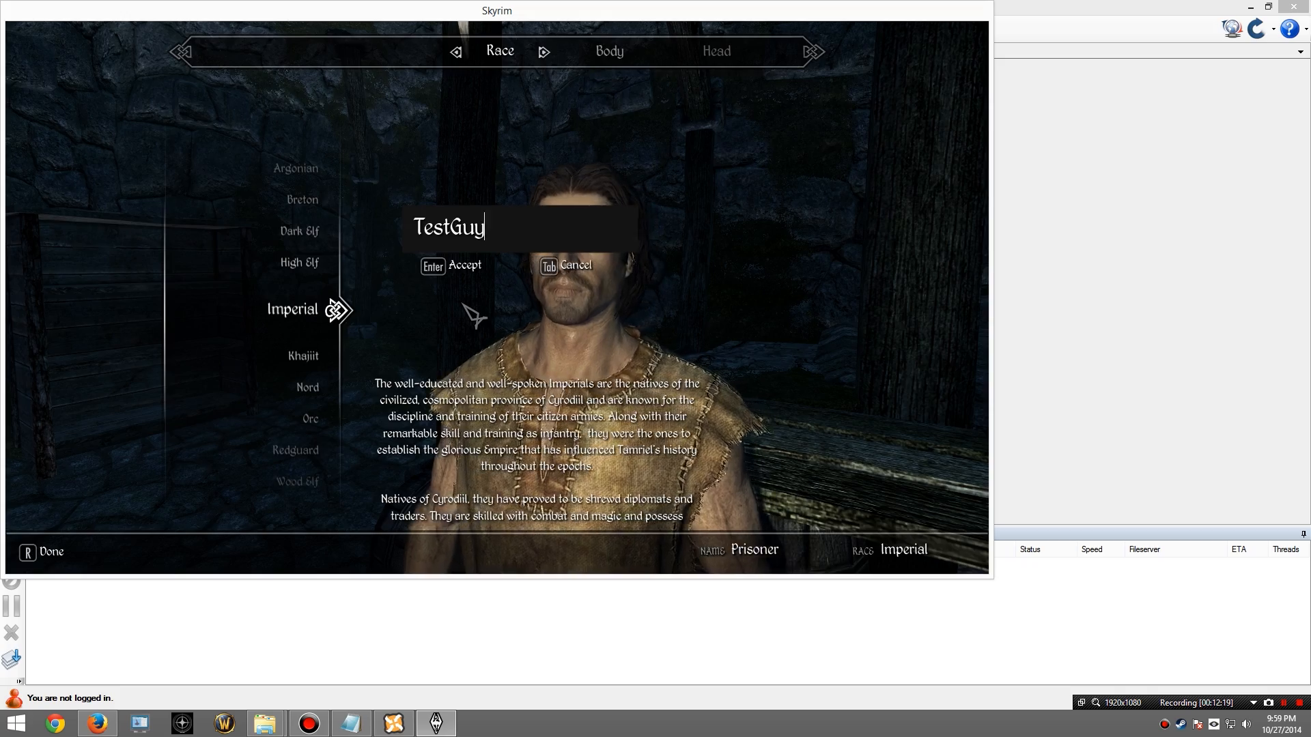
pyautogui.write('TestGuy')
pyautogui.press('Return')
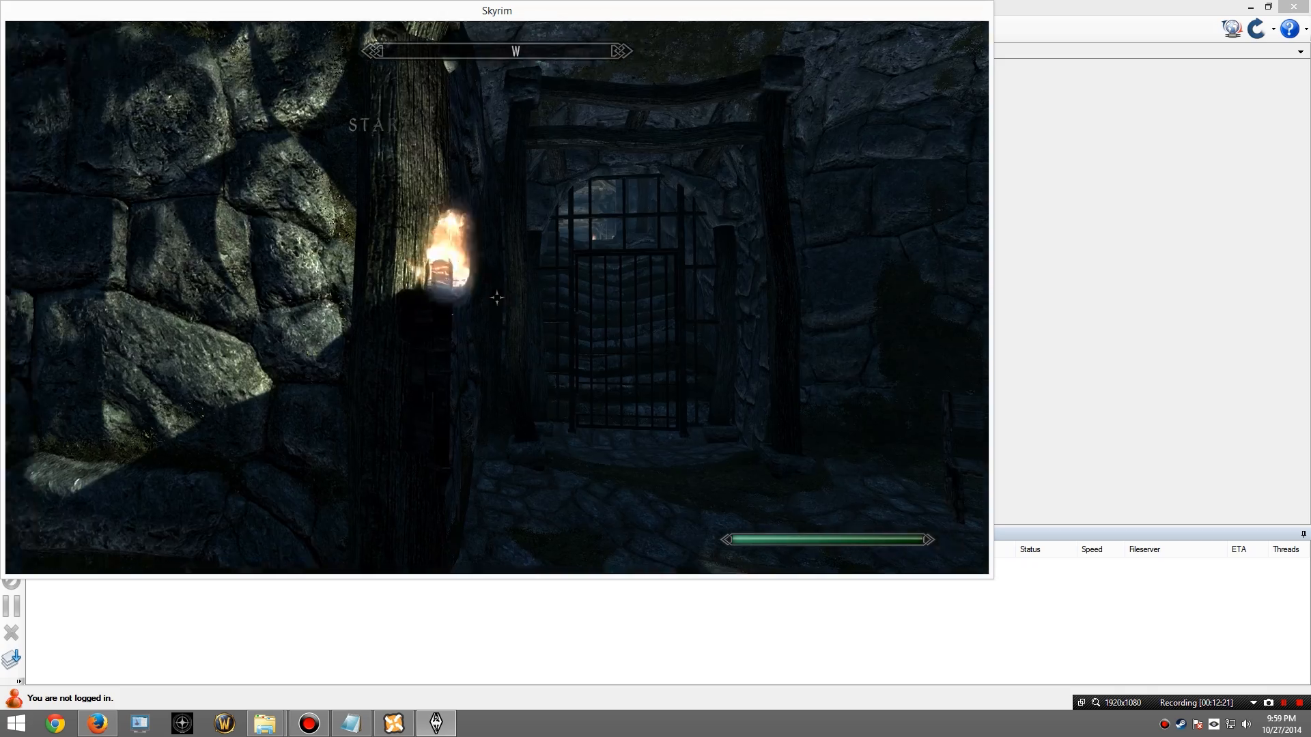
# Step: Walk through the cell to the Statue of Mara and use it to choose a new life for the character
pyautogui.press('w')
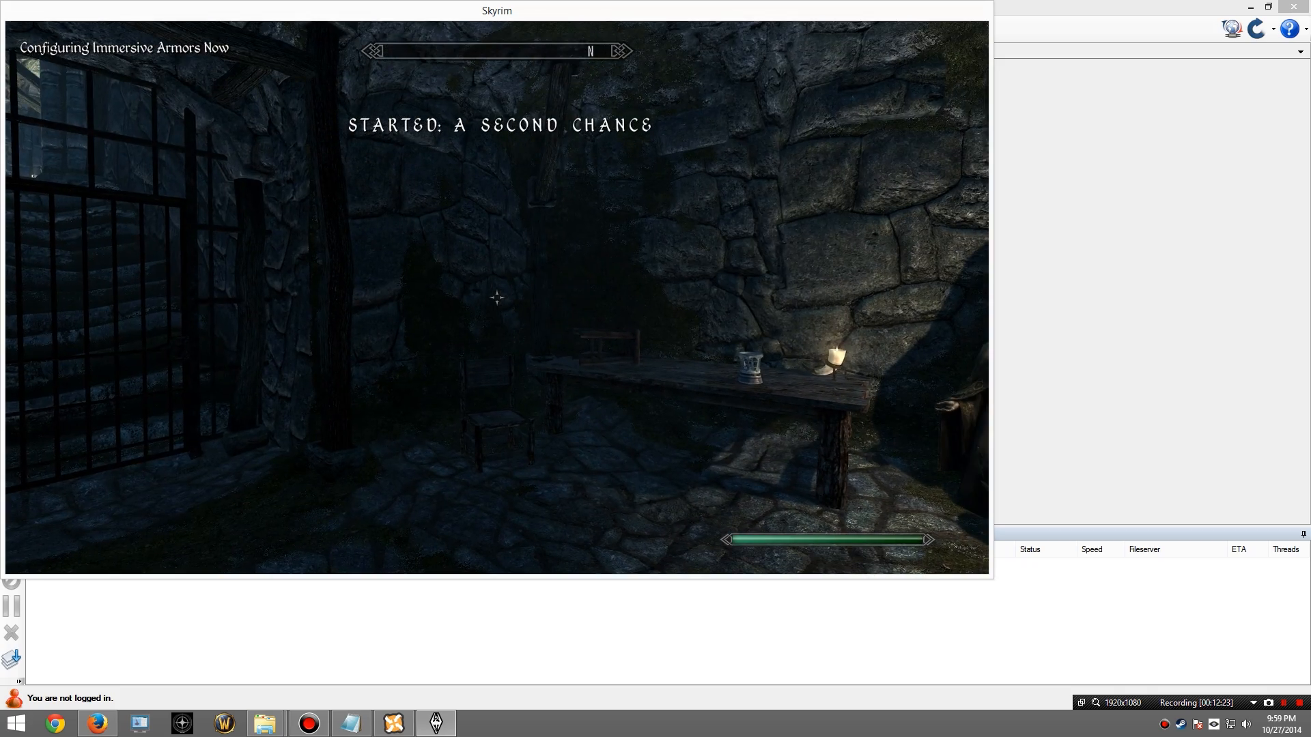
pyautogui.press('w')
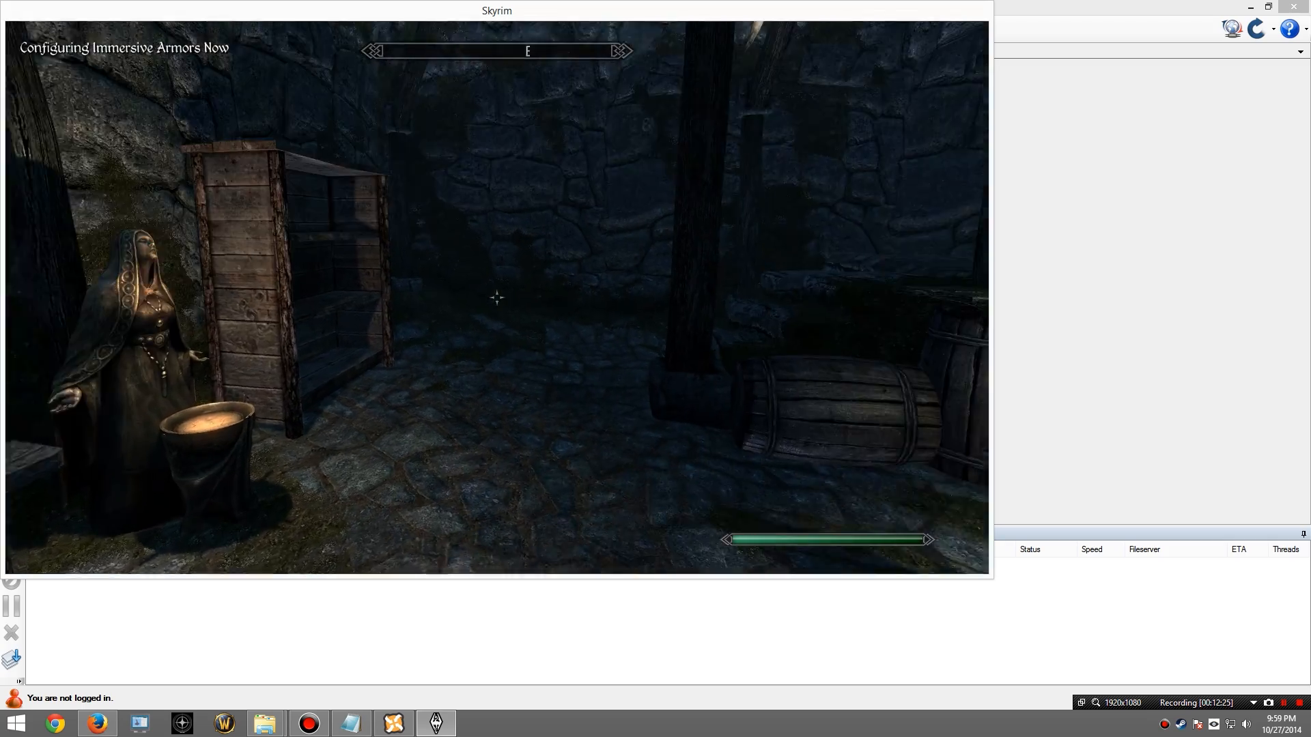
pyautogui.press('w')
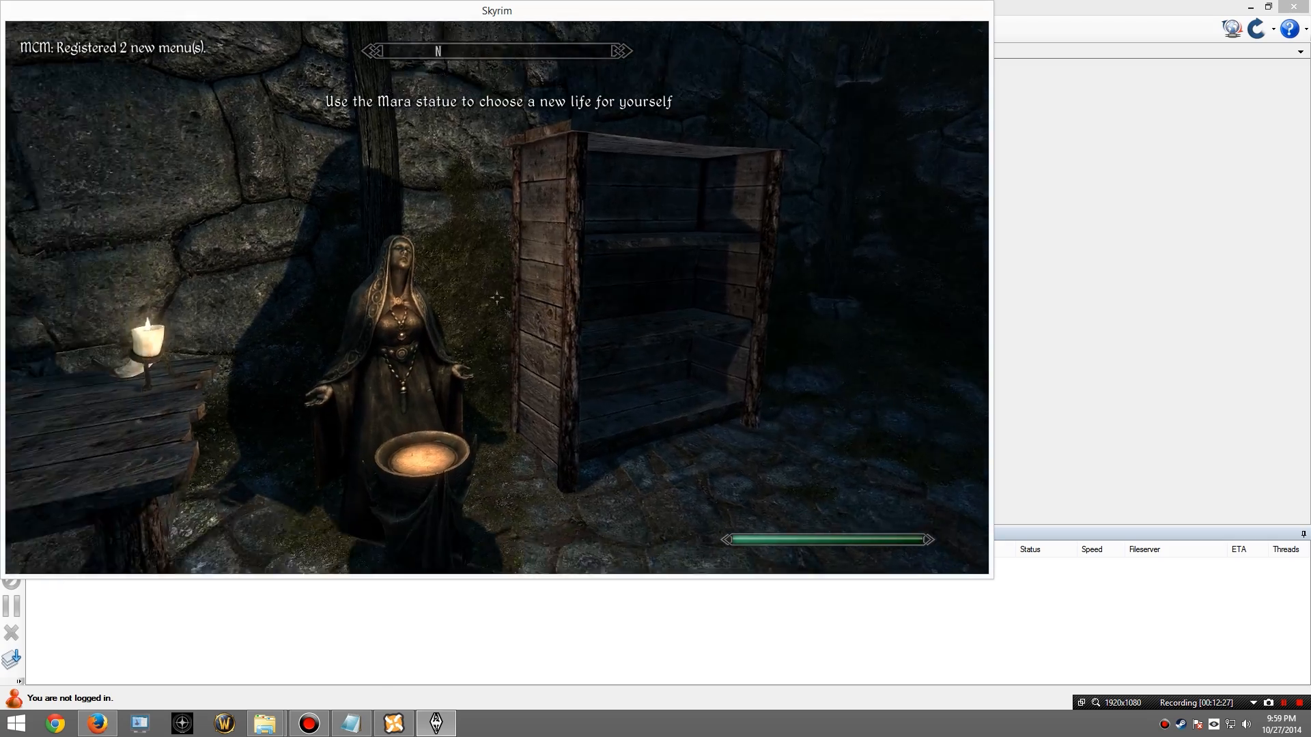
pyautogui.press('d')
pyautogui.press('d')
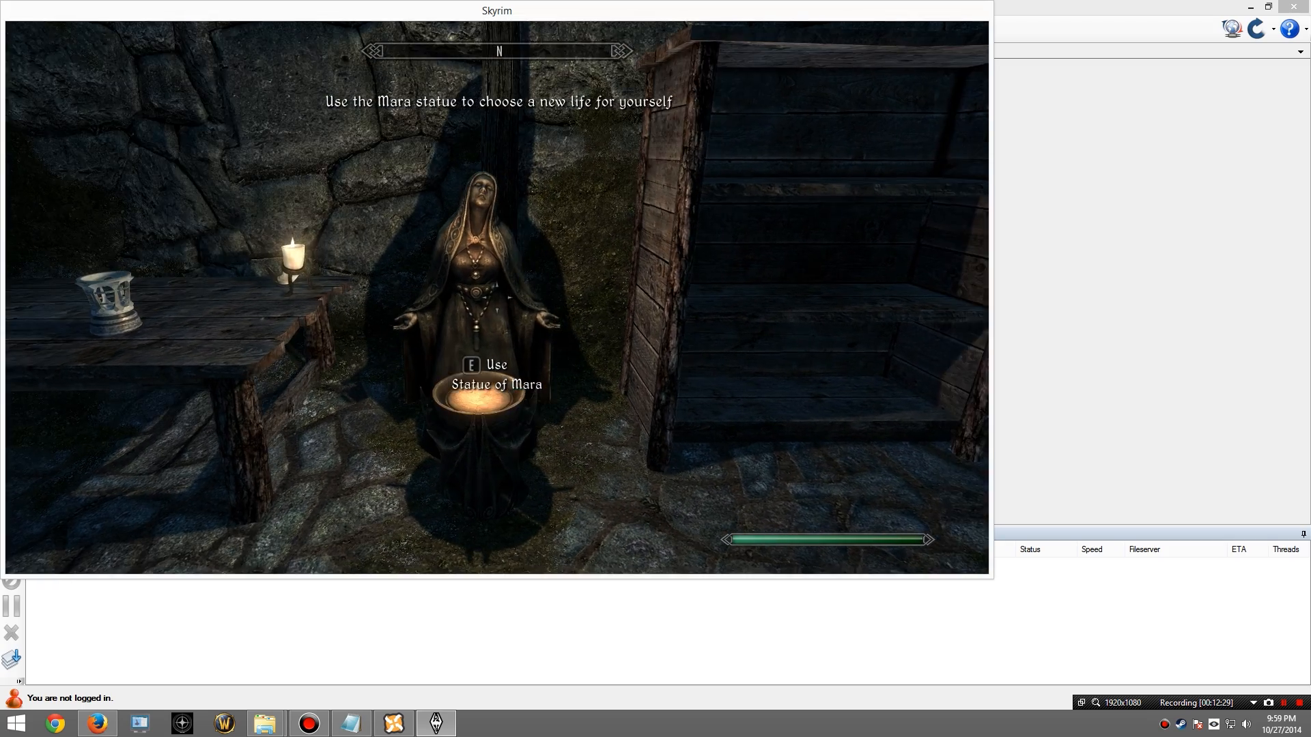
pyautogui.press('w')
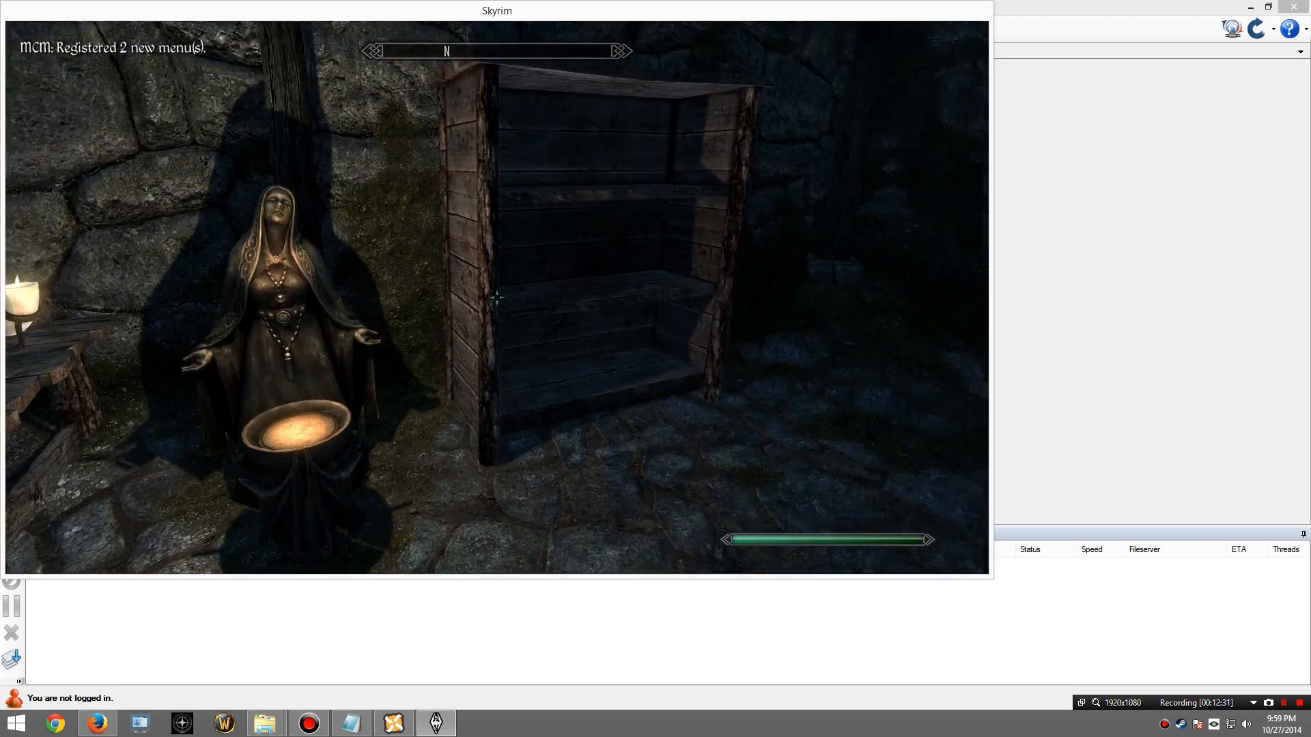
pyautogui.press('e')
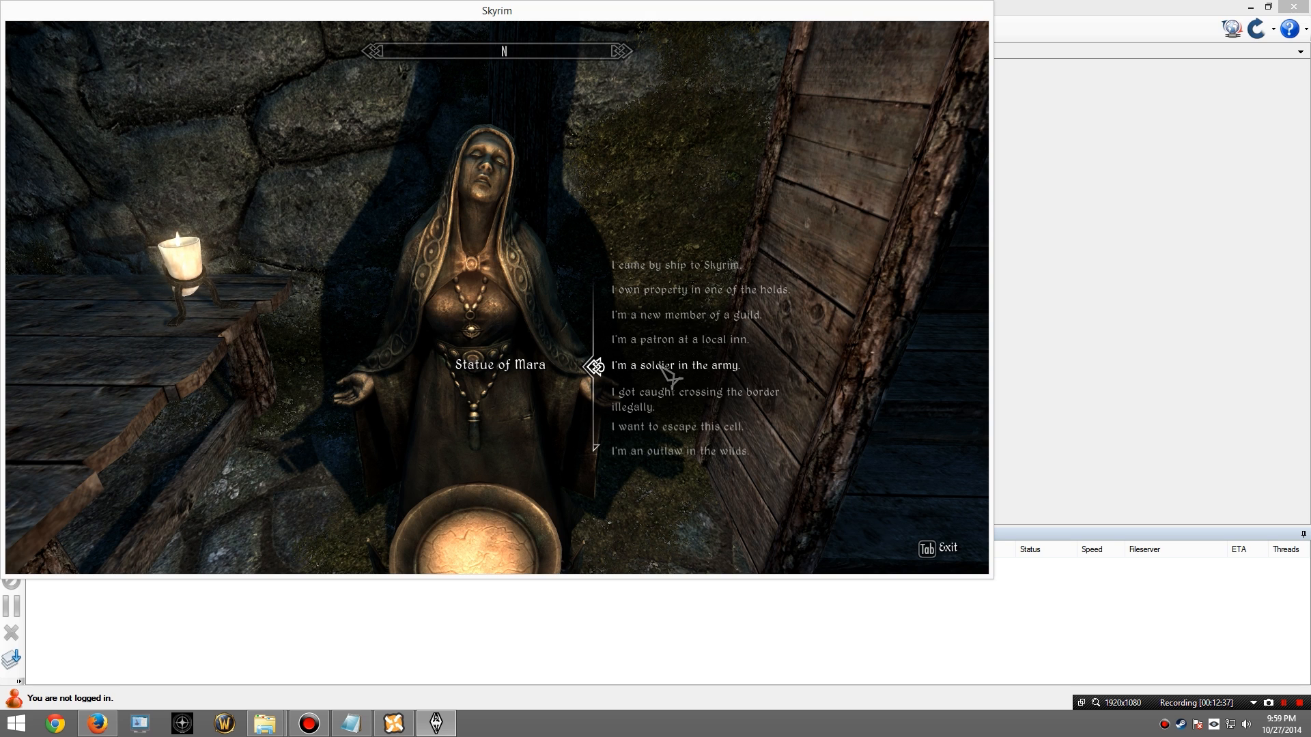
pyautogui.scroll(-1, 664, 372)
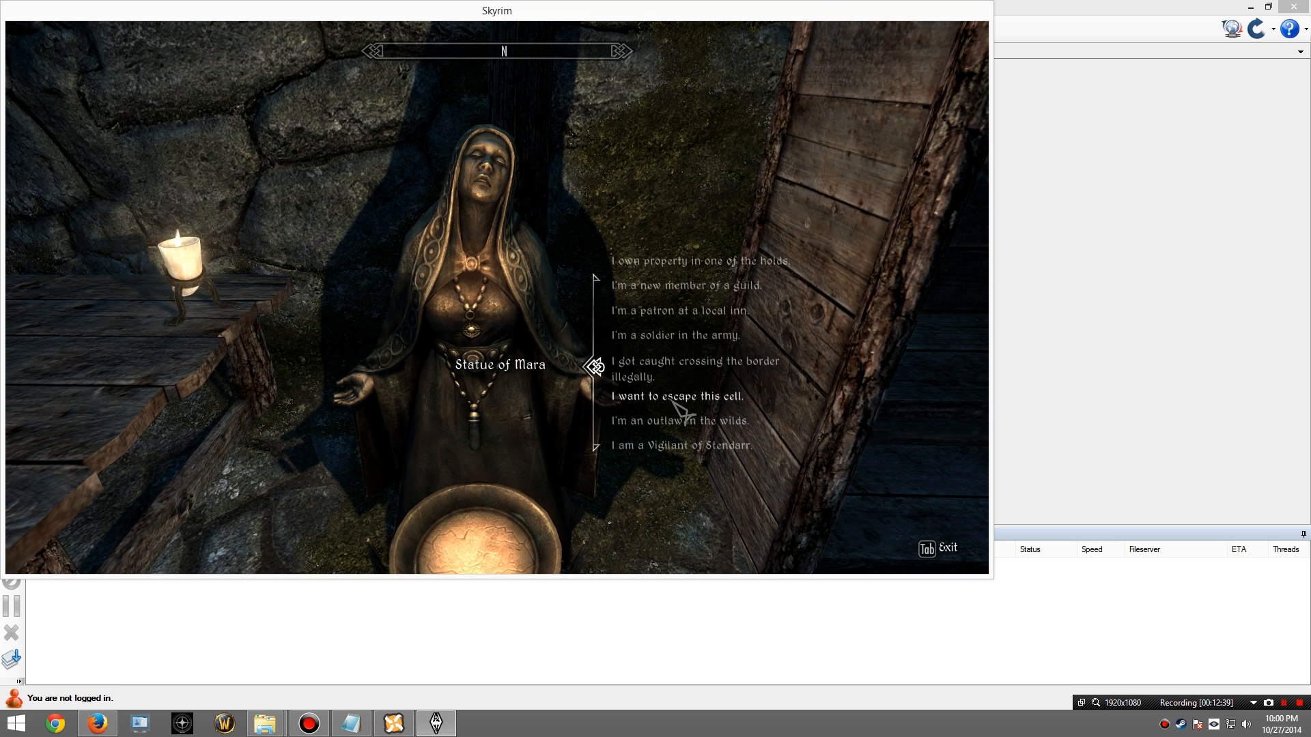
pyautogui.scroll(3, 675, 407)
pyautogui.scroll(-5, 670, 369)
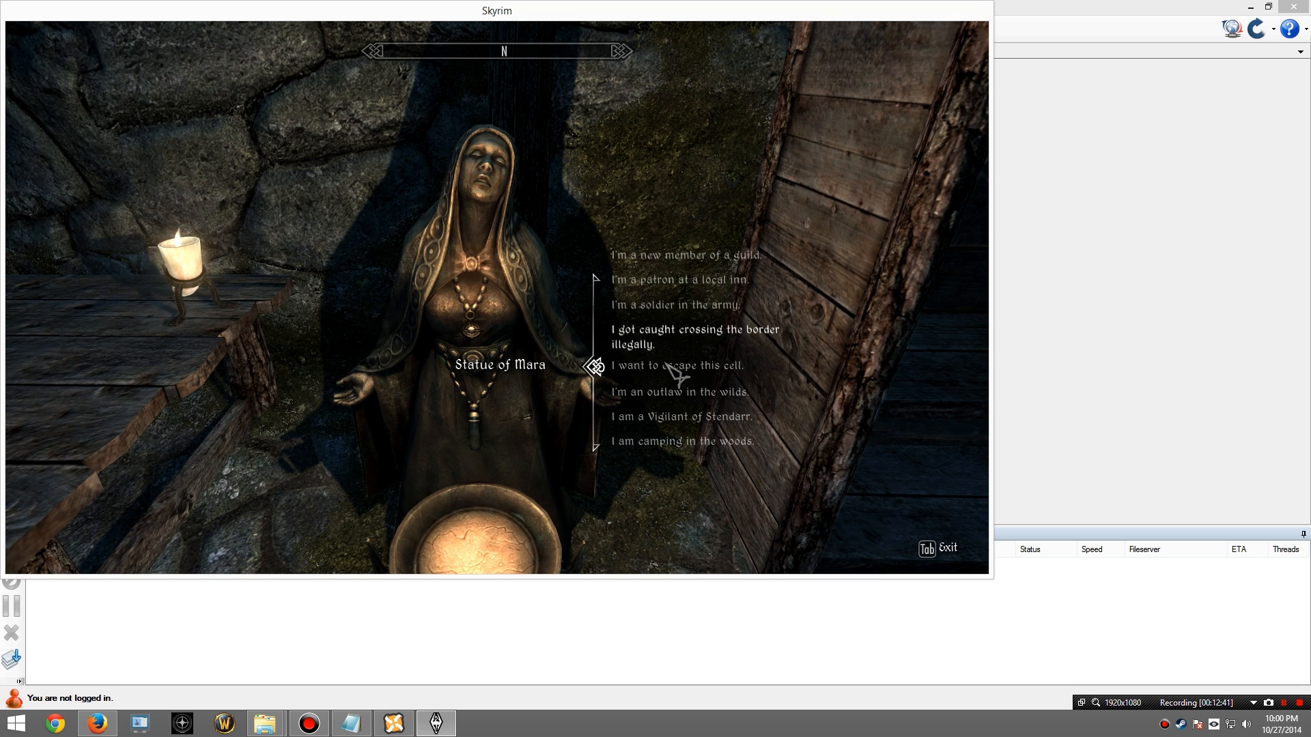
pyautogui.click(674, 393)
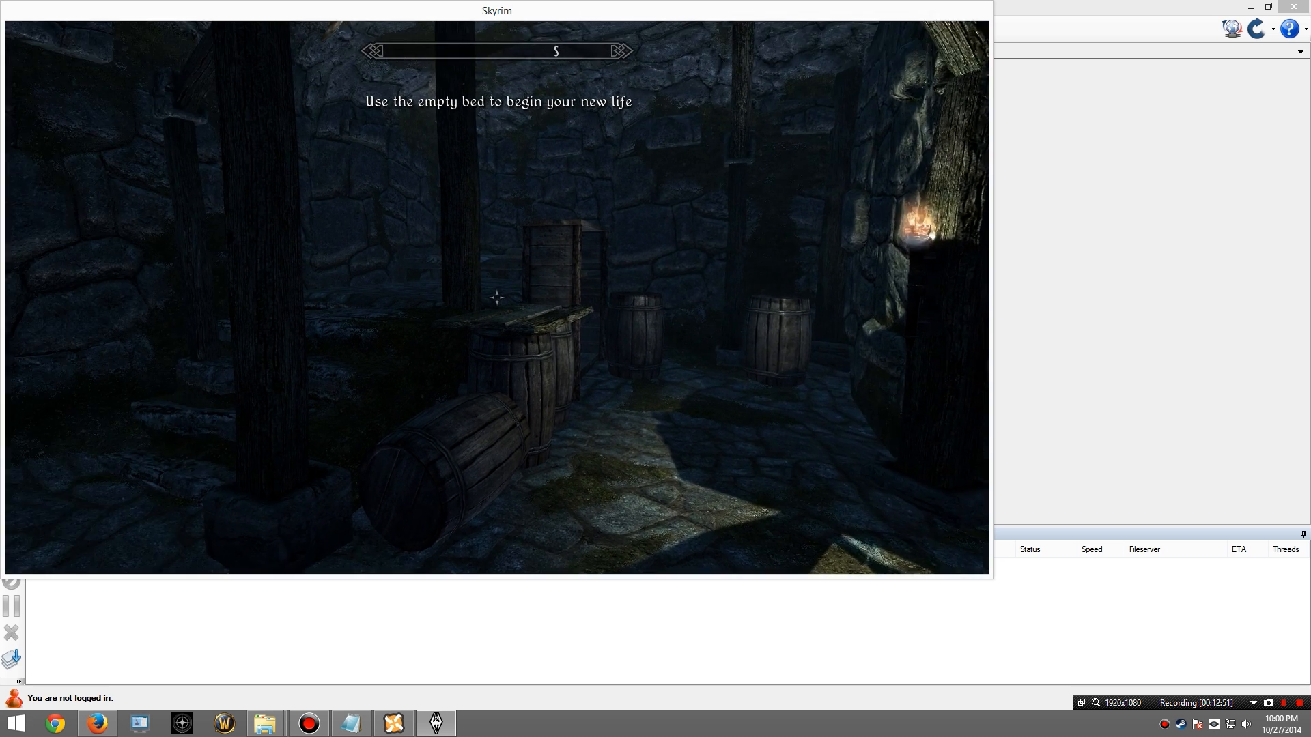
# Step: Adjust the Look Sensitivity in the game's gameplay settings and return to the cell
pyautogui.press('Escape')
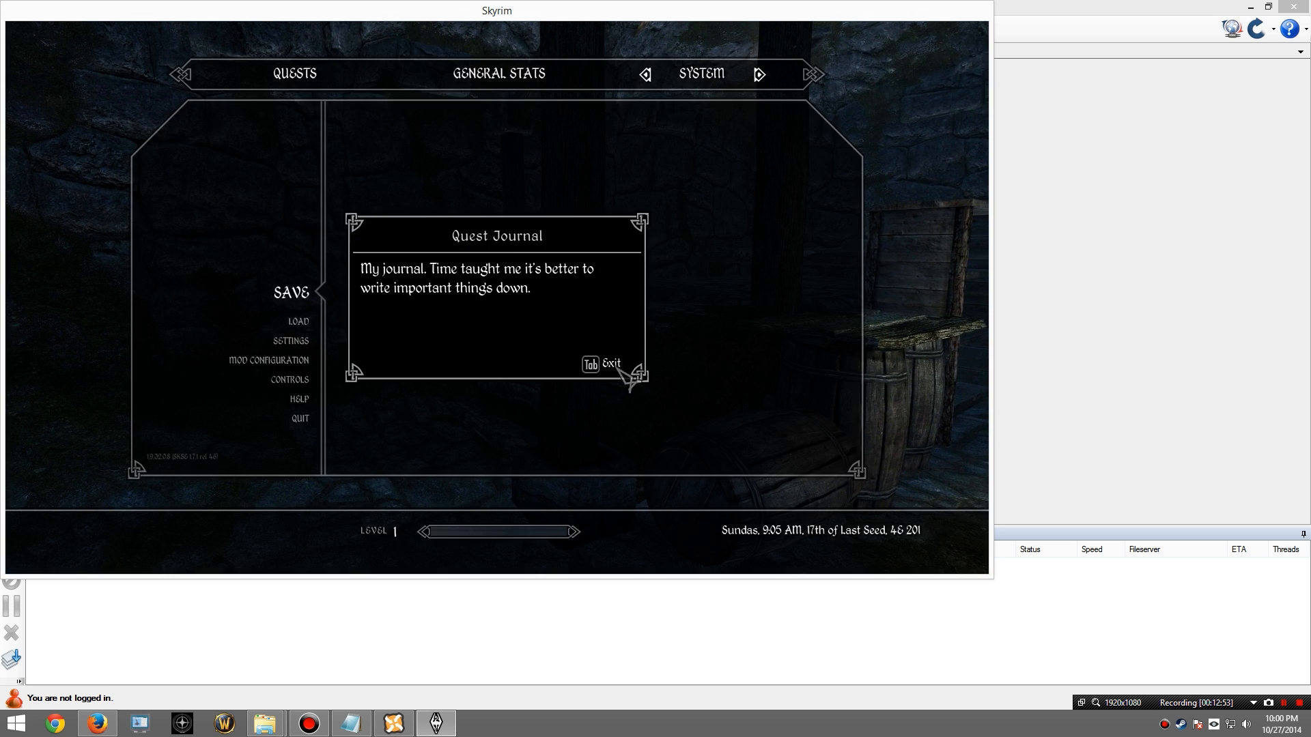
pyautogui.click(618, 368)
pyautogui.click(301, 343)
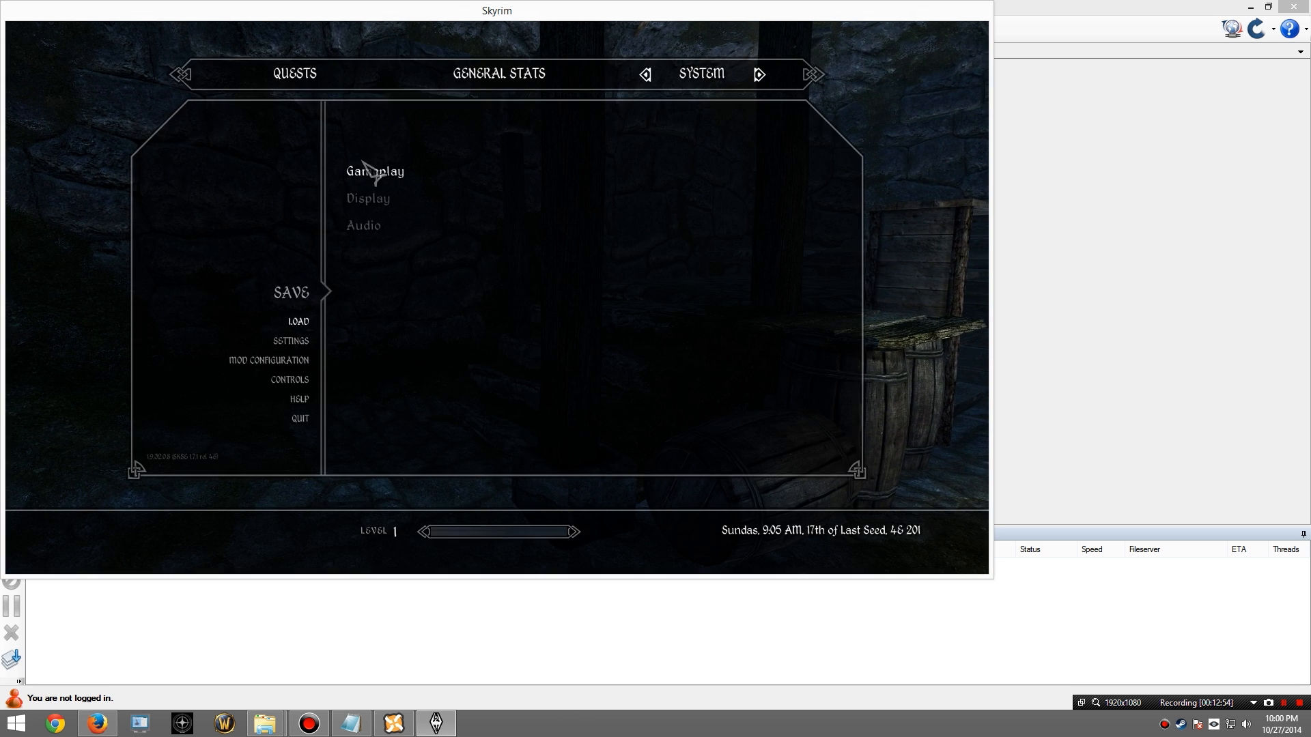
pyautogui.click(384, 199)
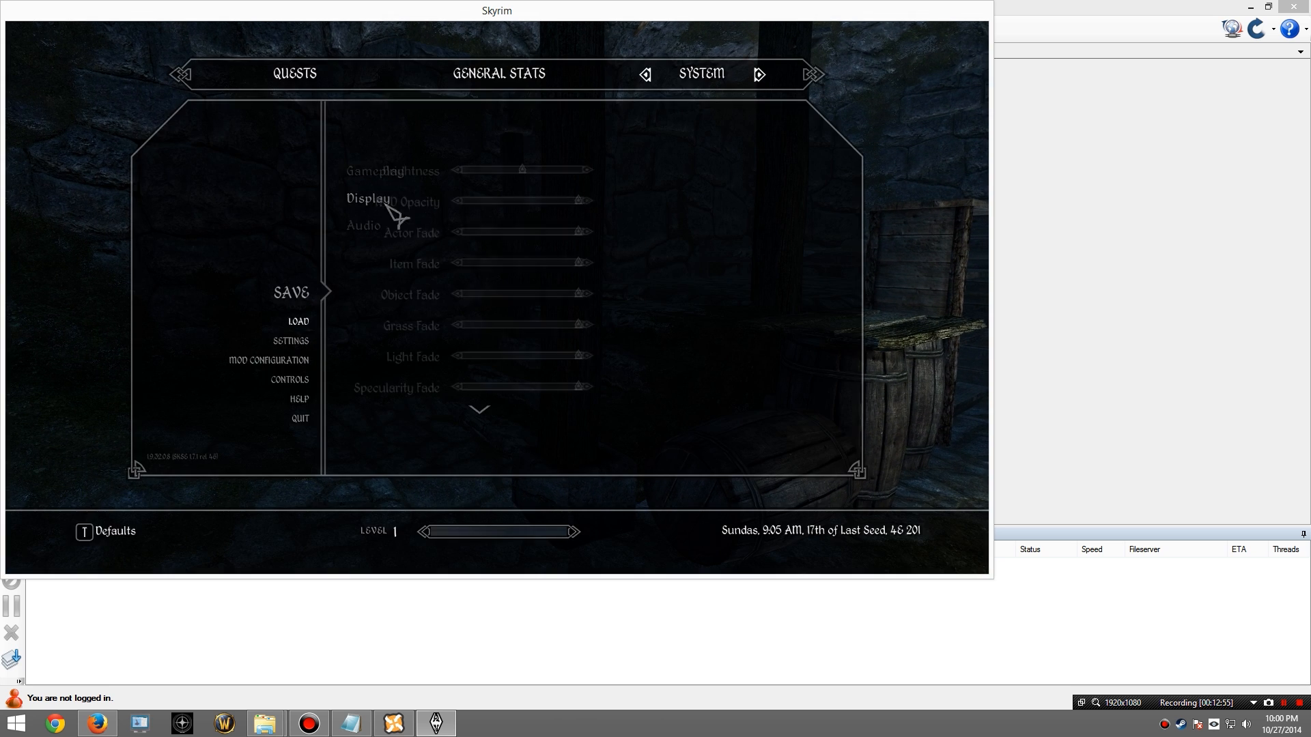
pyautogui.click(293, 344)
pyautogui.click(419, 170)
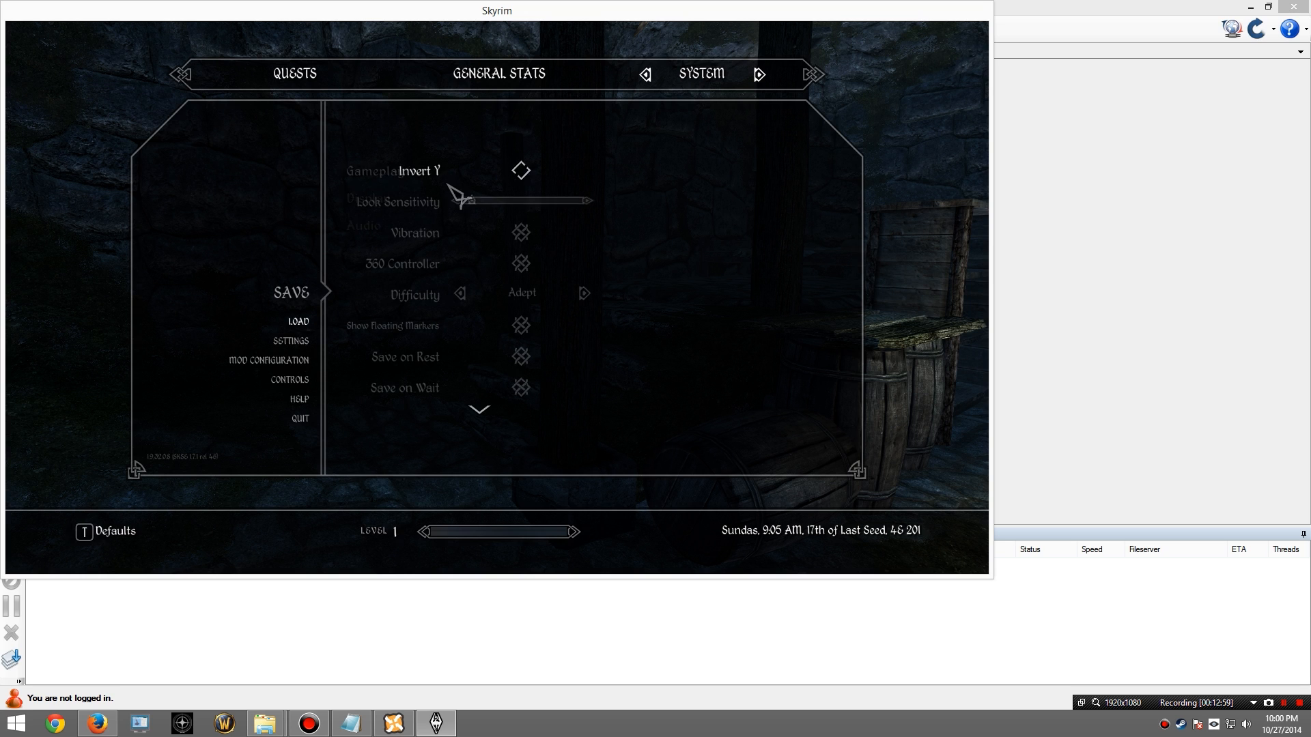
pyautogui.click(517, 200)
pyautogui.press('Tab')
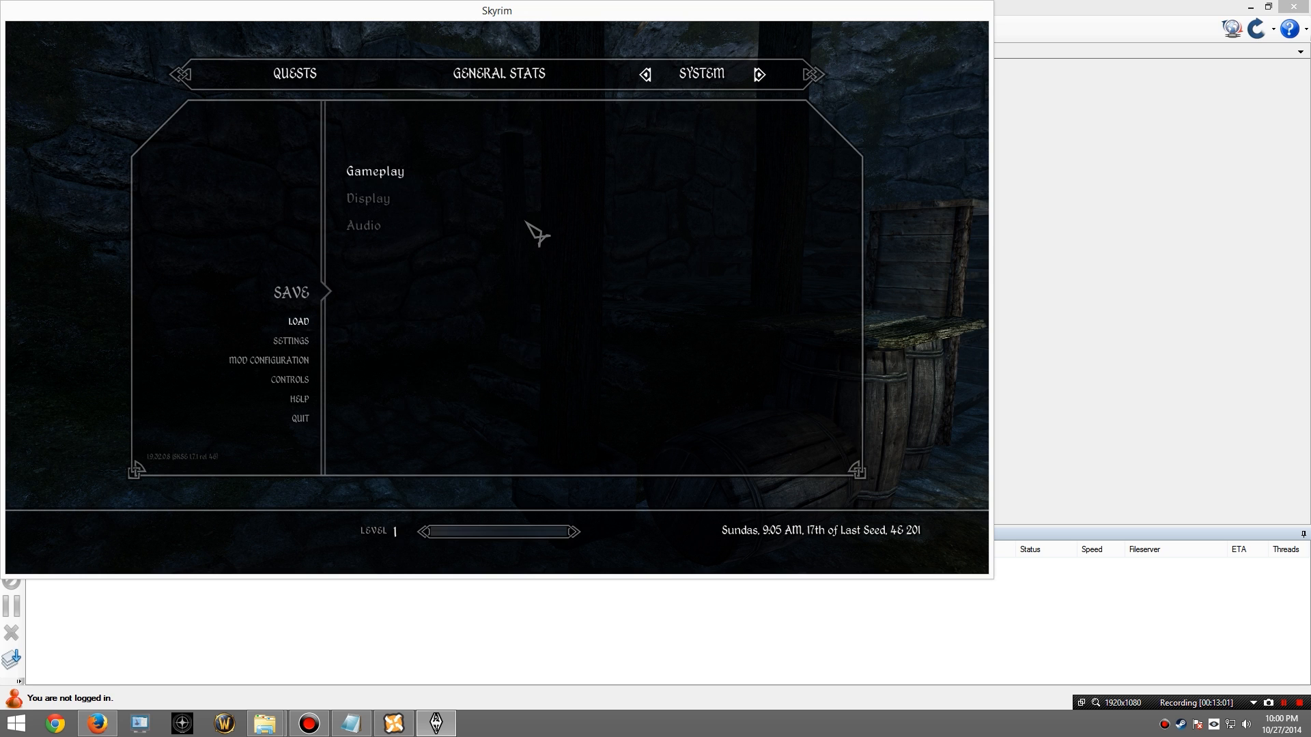
pyautogui.press('Tab')
pyautogui.press('Tab')
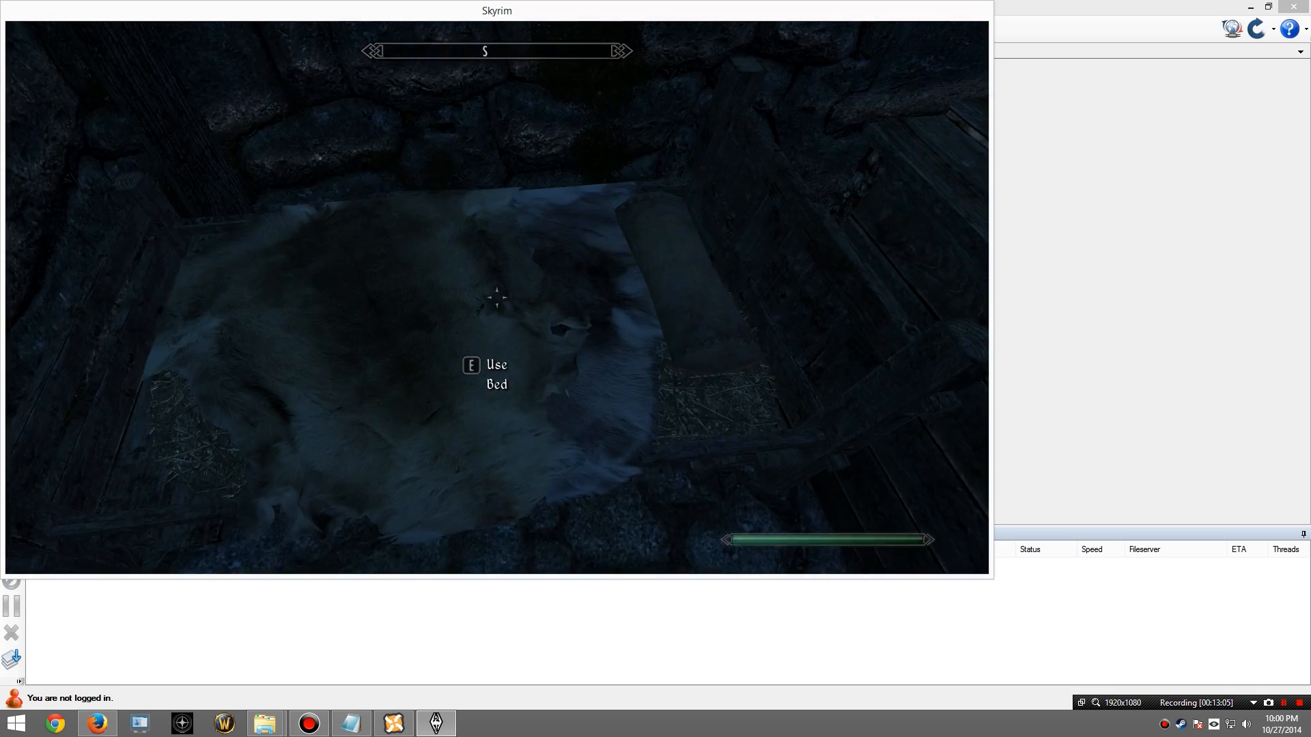
# Step: Use the empty bed to begin the new life and accept Requiem's script initialization and maintenance messages
pyautogui.press('e')
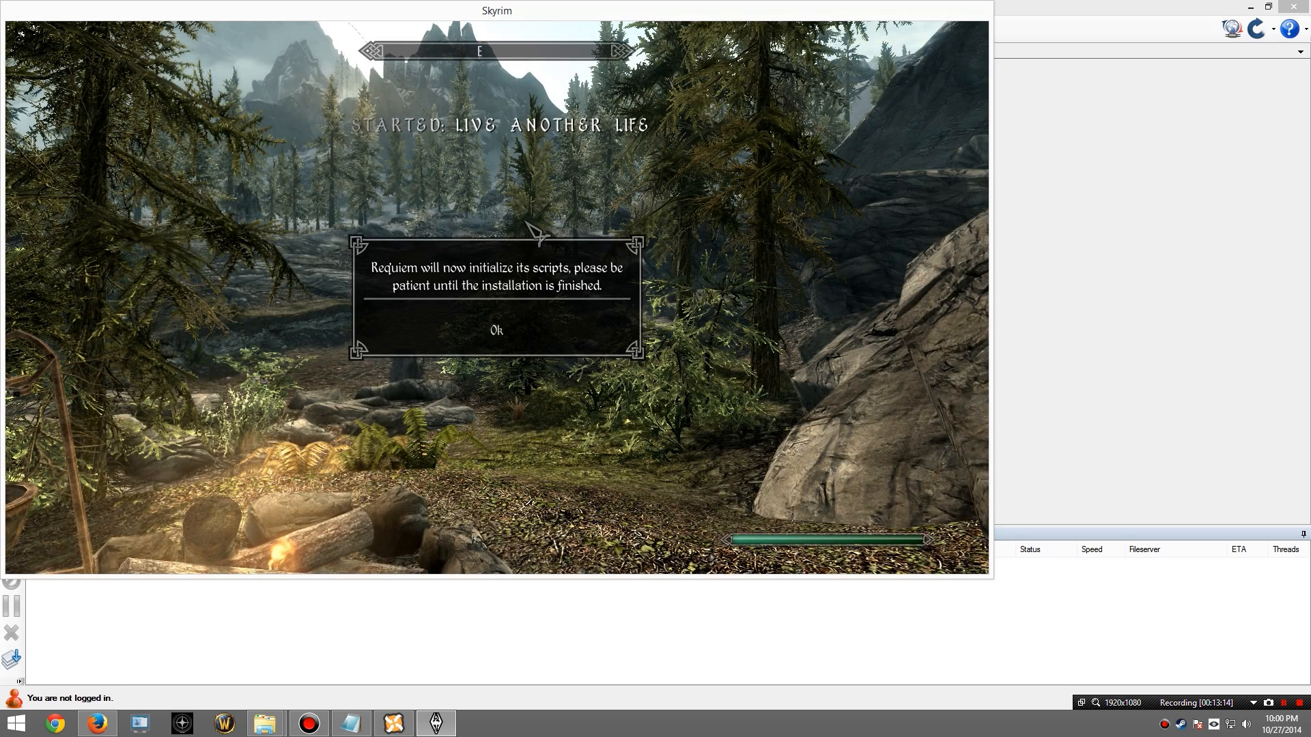
pyautogui.click(496, 331)
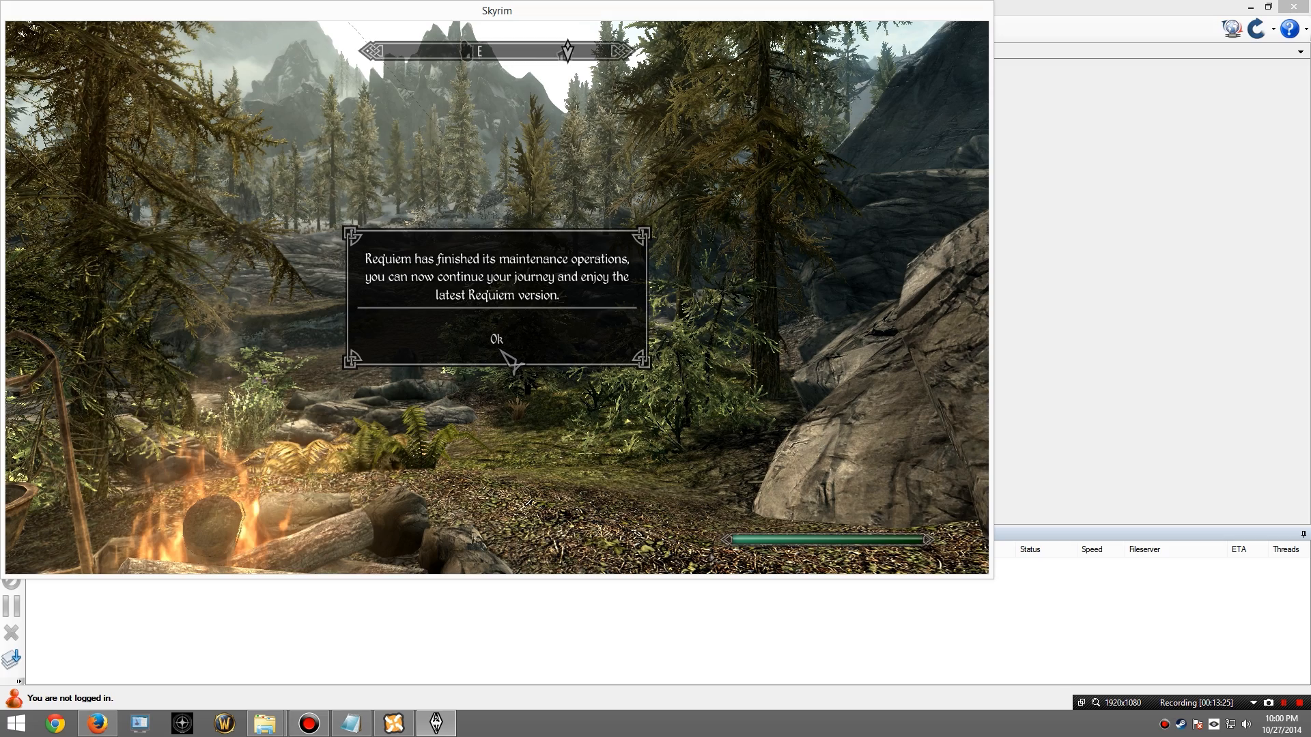
pyautogui.click(496, 345)
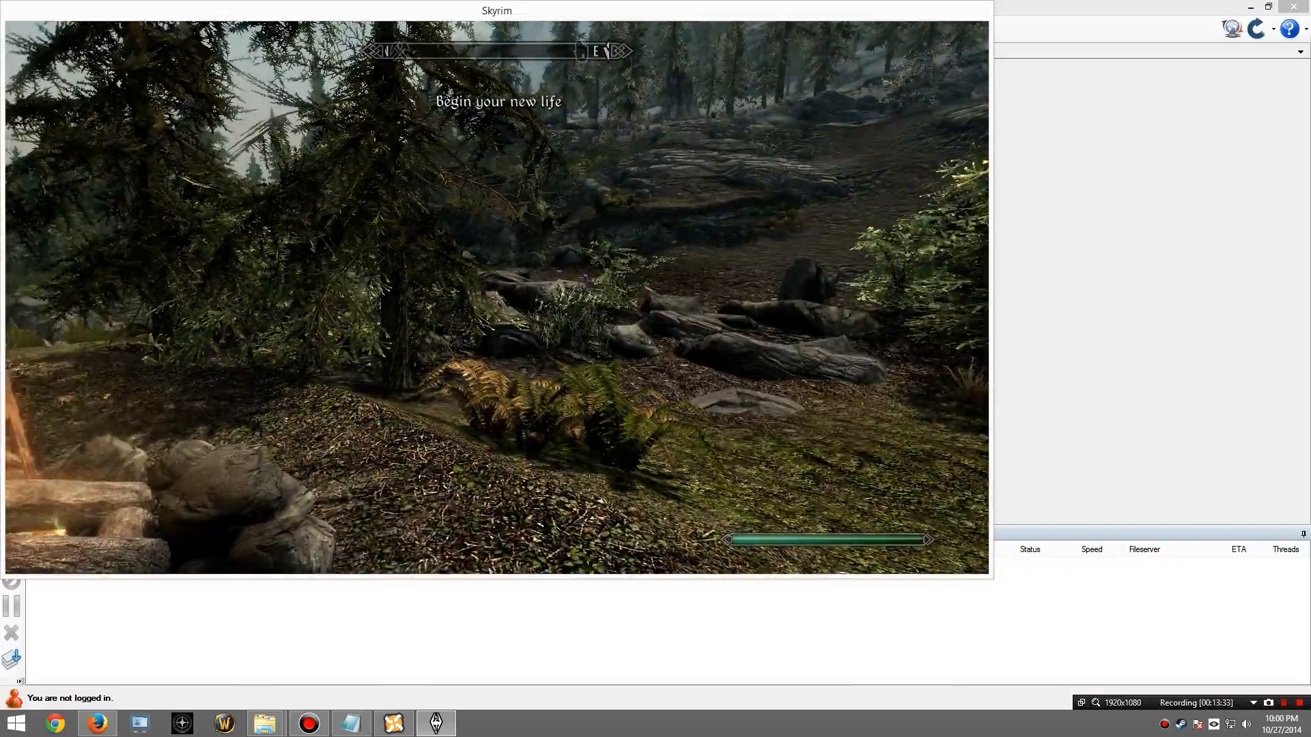
# Step: Move forward past the campfire and search for steel helmet items with the console's help command
pyautogui.press('w')
pyautogui.press('w')
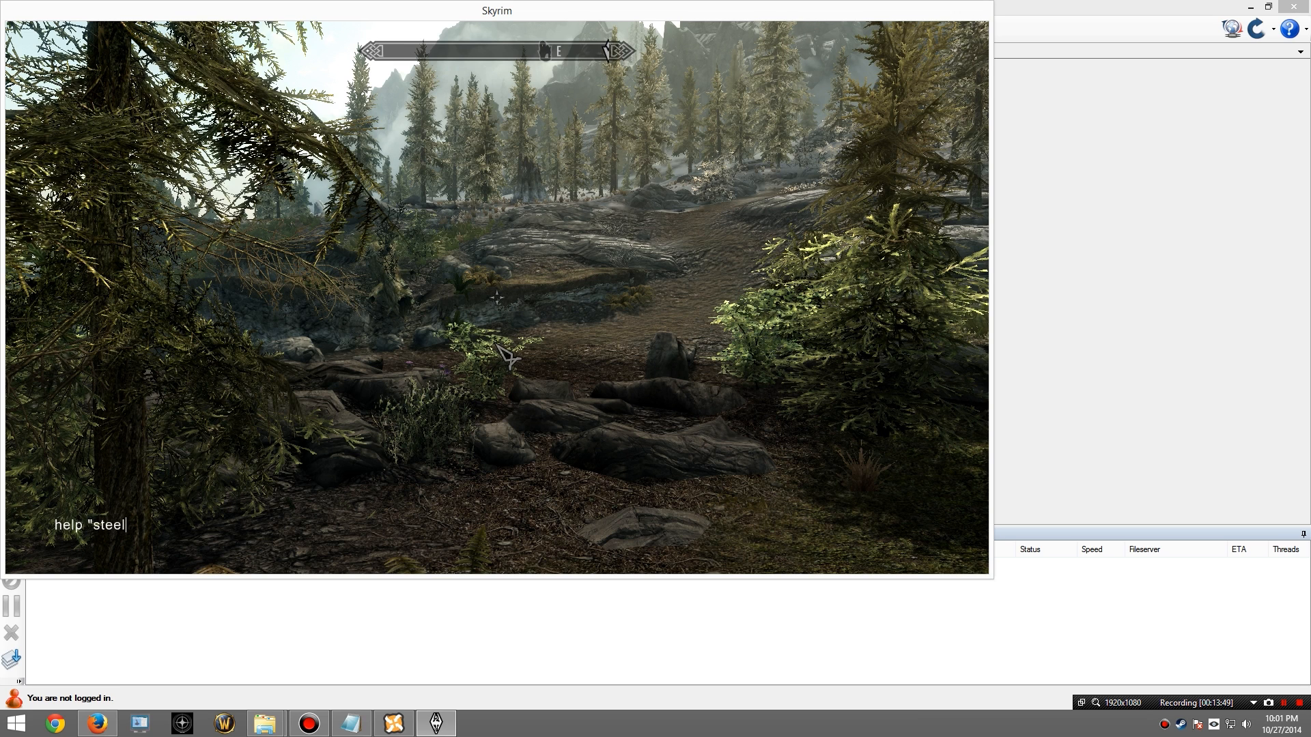
pyautogui.press('Return')
# Step: Add one Steel Helmet to the player's inventory with the console command player.additem 00013954 1
pyautogui.write('p')
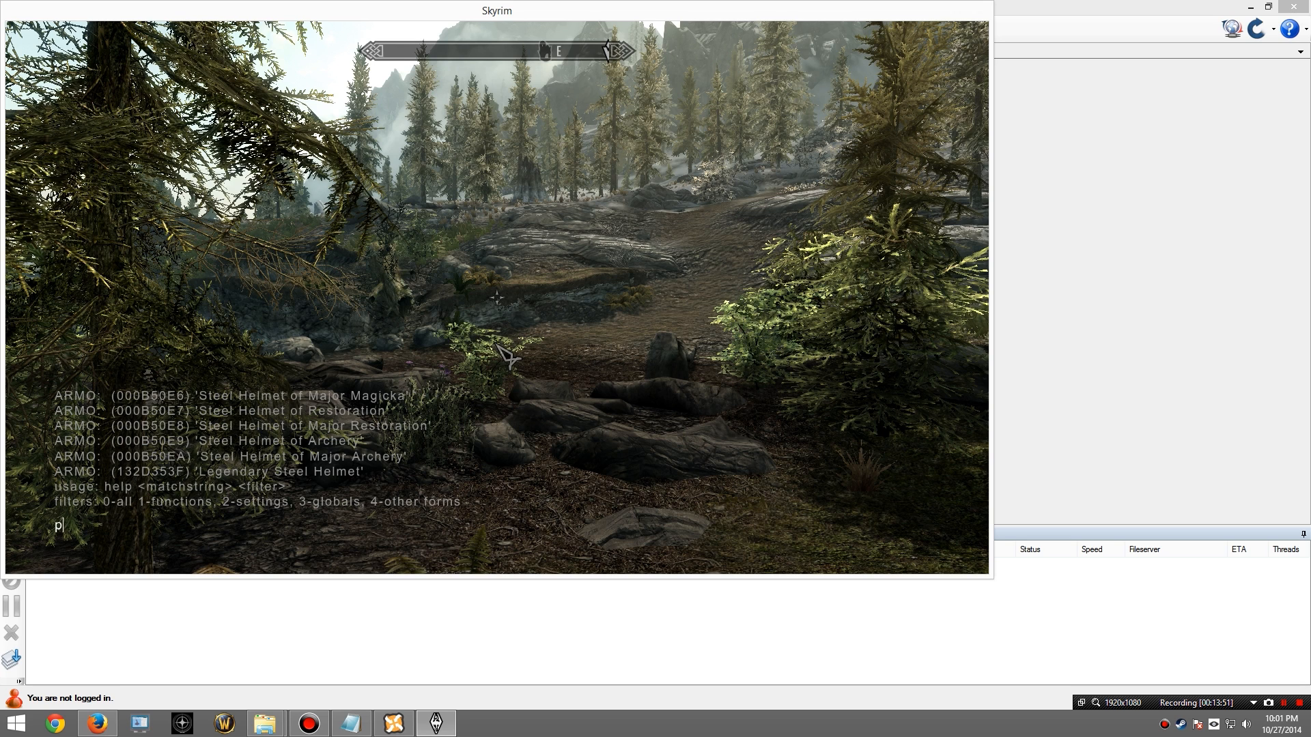
pyautogui.write('layer.additem')
pyautogui.scroll(10, 508, 355)
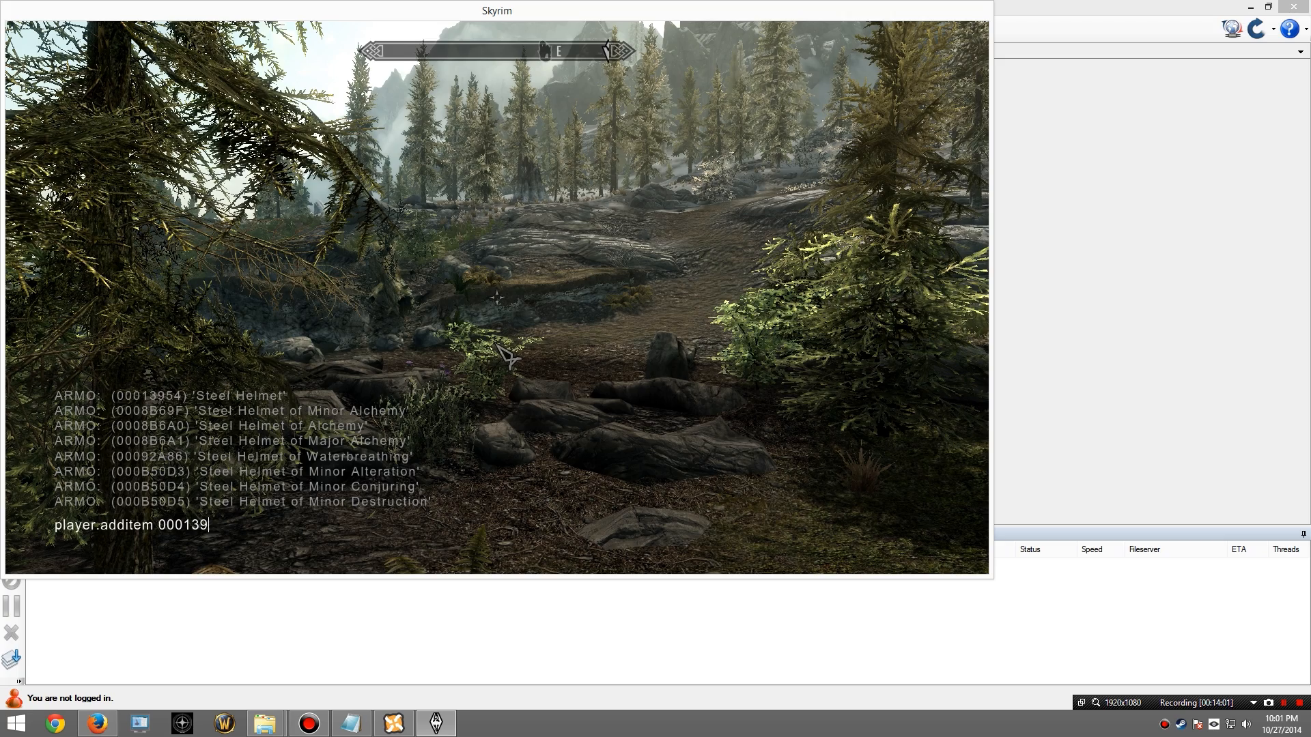
pyautogui.write('00013954 1')
pyautogui.press('Return')
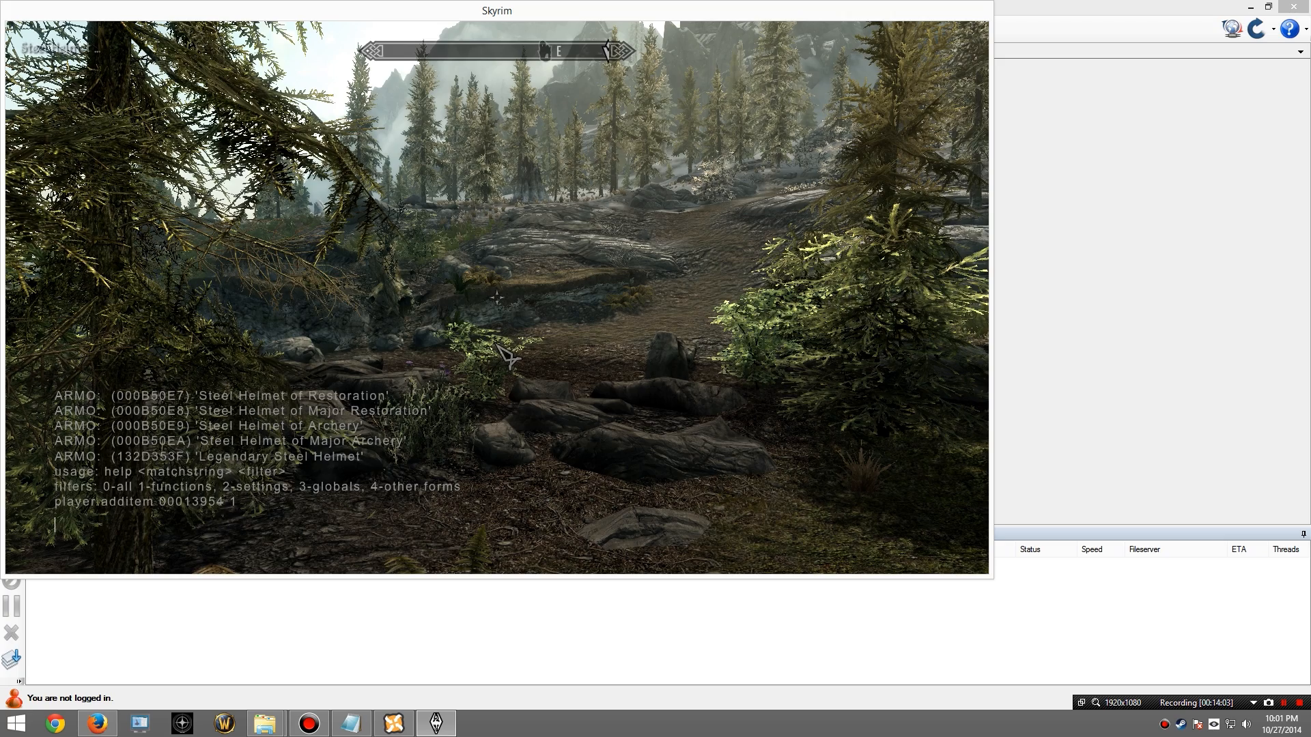
# Step: Close the console and bring the Skyrim game window back in front of Nexus Mod Manager
pyautogui.press('`')
pyautogui.hotkey('alt', 'Tab')
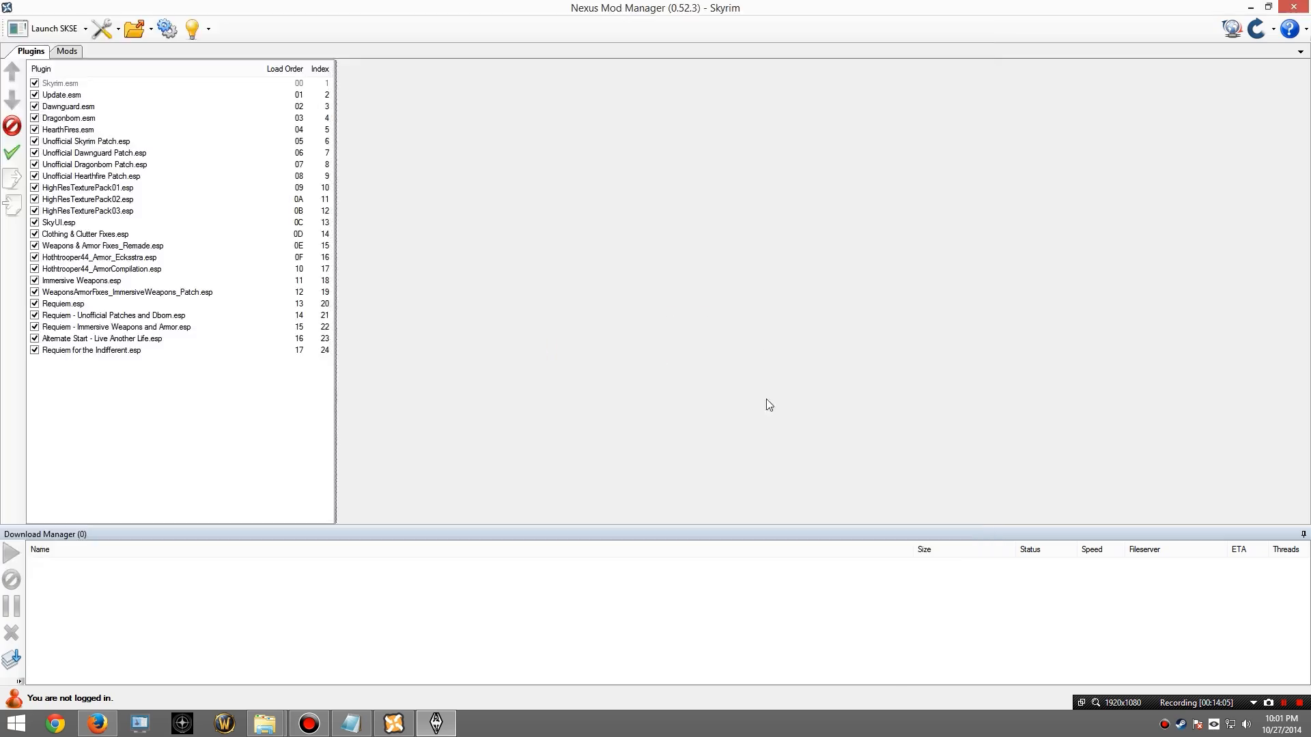
pyautogui.click(436, 723)
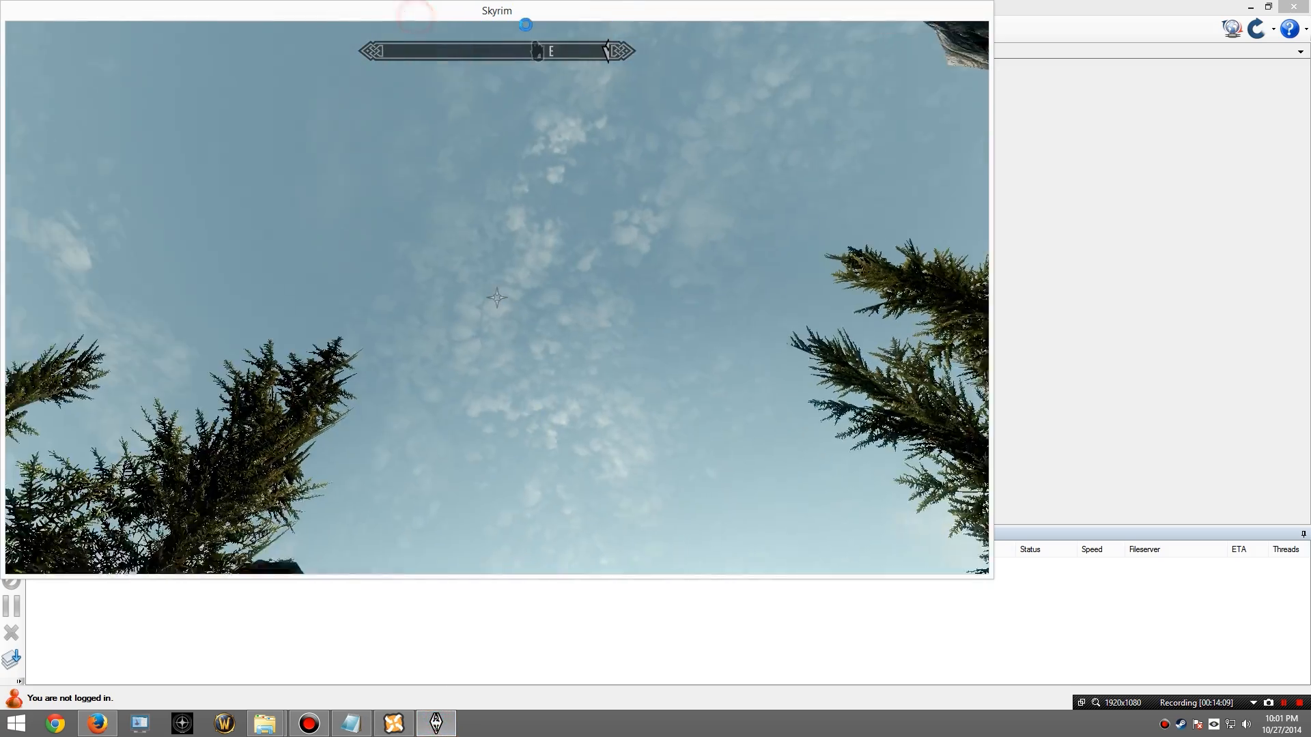
# Step: Move the Skyrim window off the plugin list, keeping Nexus Mod Manager maximized behind it, and bring the game to the front
pyautogui.hotkey('alt', 'Tab')
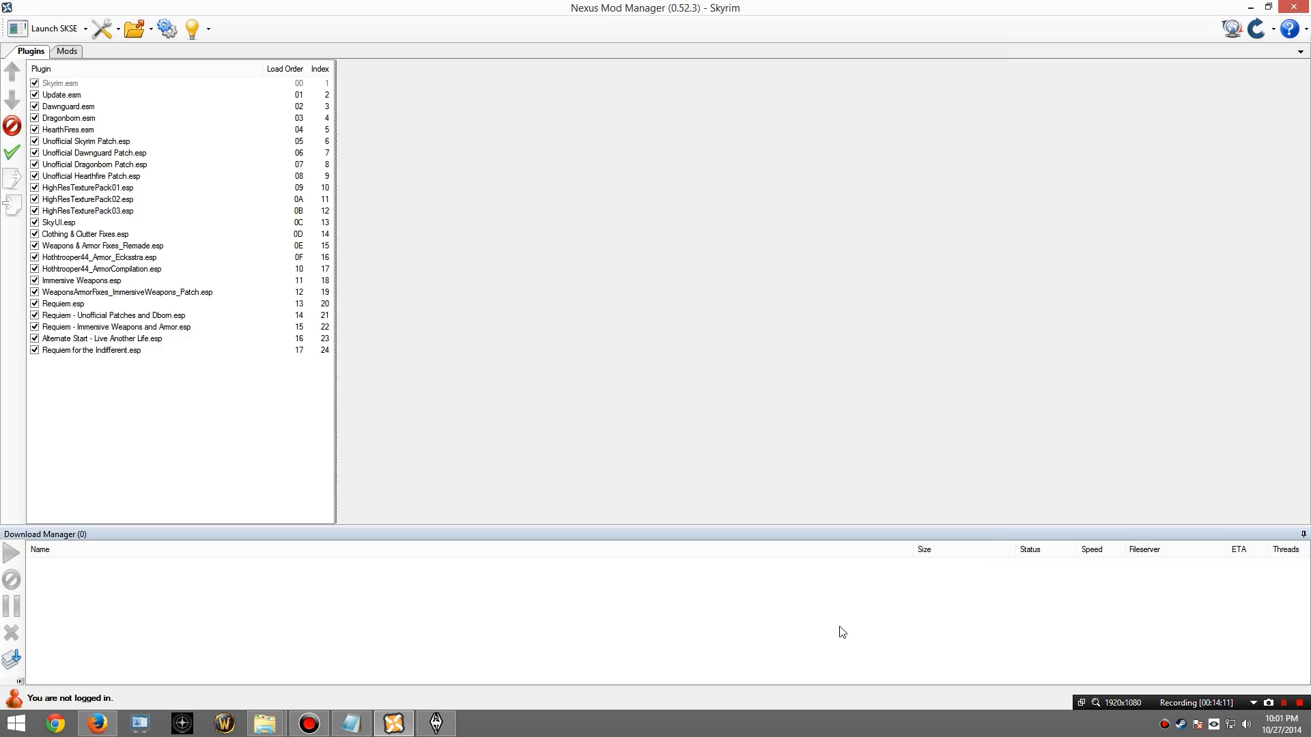
pyautogui.doubleClick(526, 8)
pyautogui.moveTo(401, 18); pyautogui.dragTo(691, 91)
pyautogui.hotkey('alt', 'Tab')
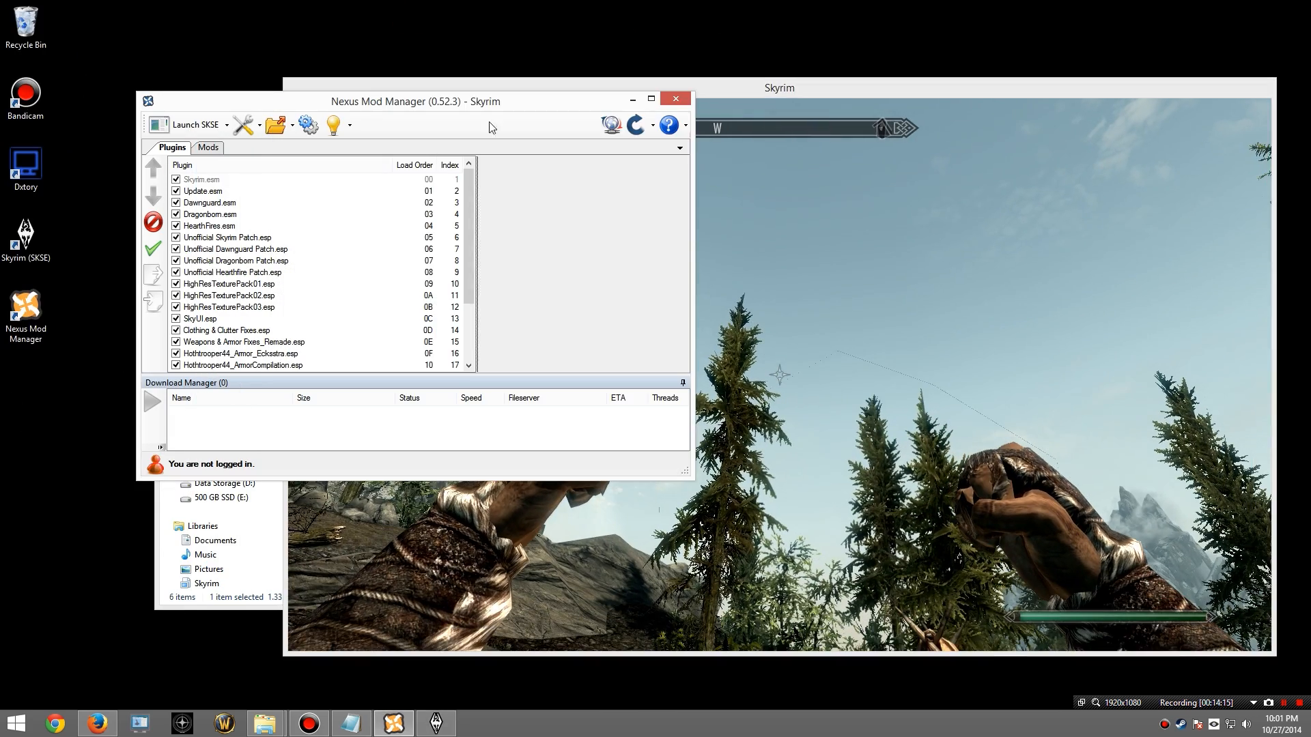
pyautogui.moveTo(308, 112); pyautogui.dragTo(179, 0)
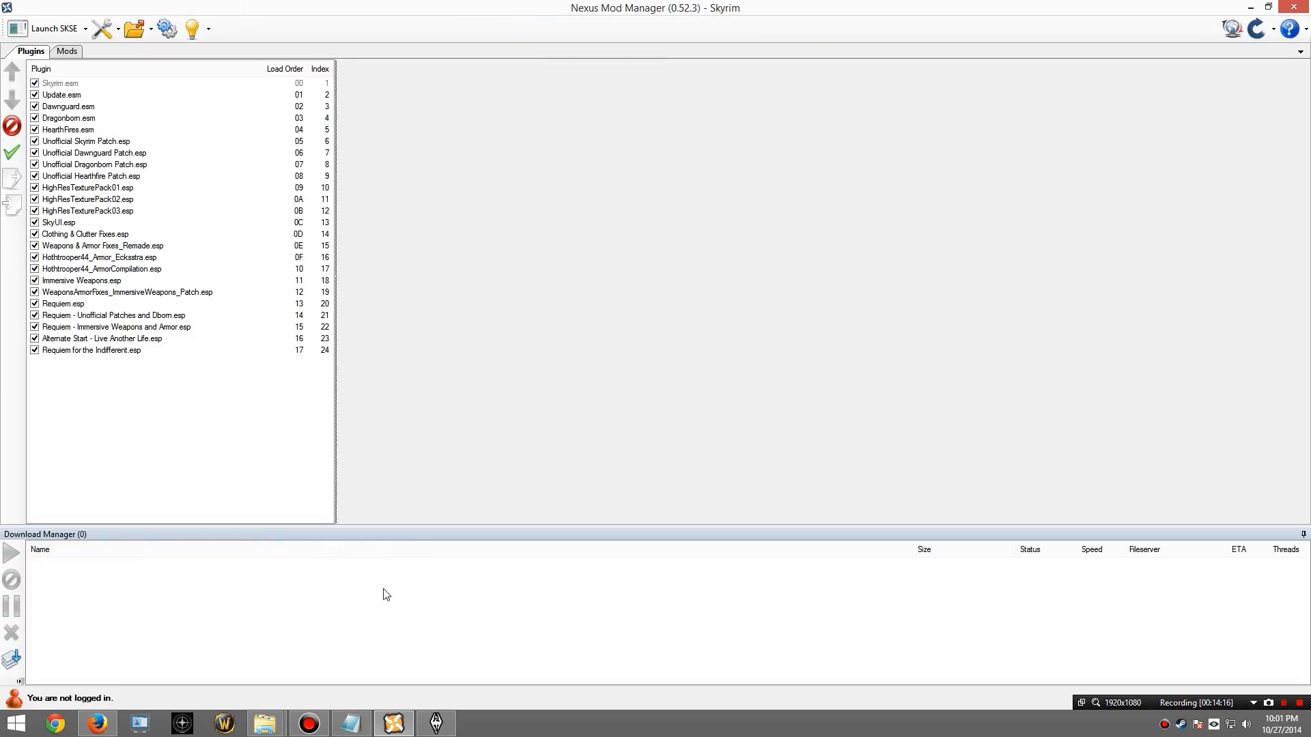
pyautogui.click(436, 722)
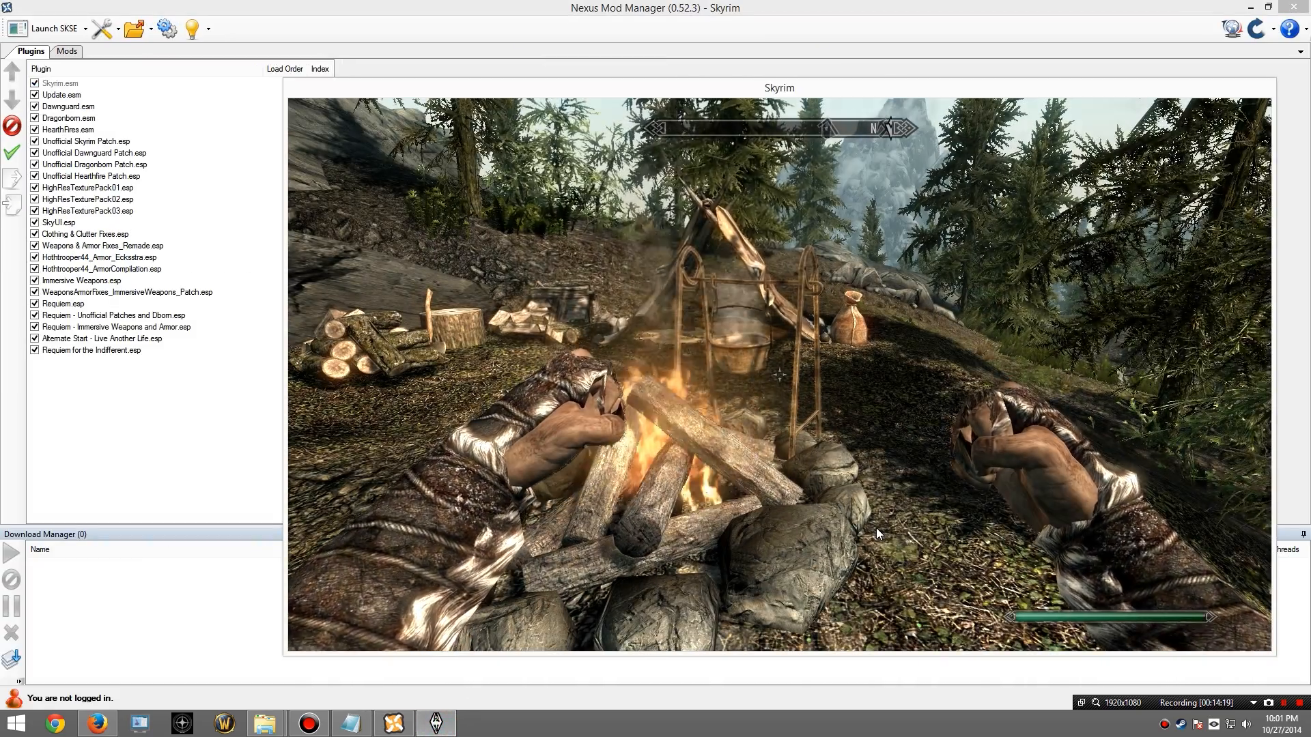
# Step: Narrow the plugin list in Nexus Mod Manager so the game window does not cover it, and switch back to Skyrim
pyautogui.hotkey('alt', 'Tab')
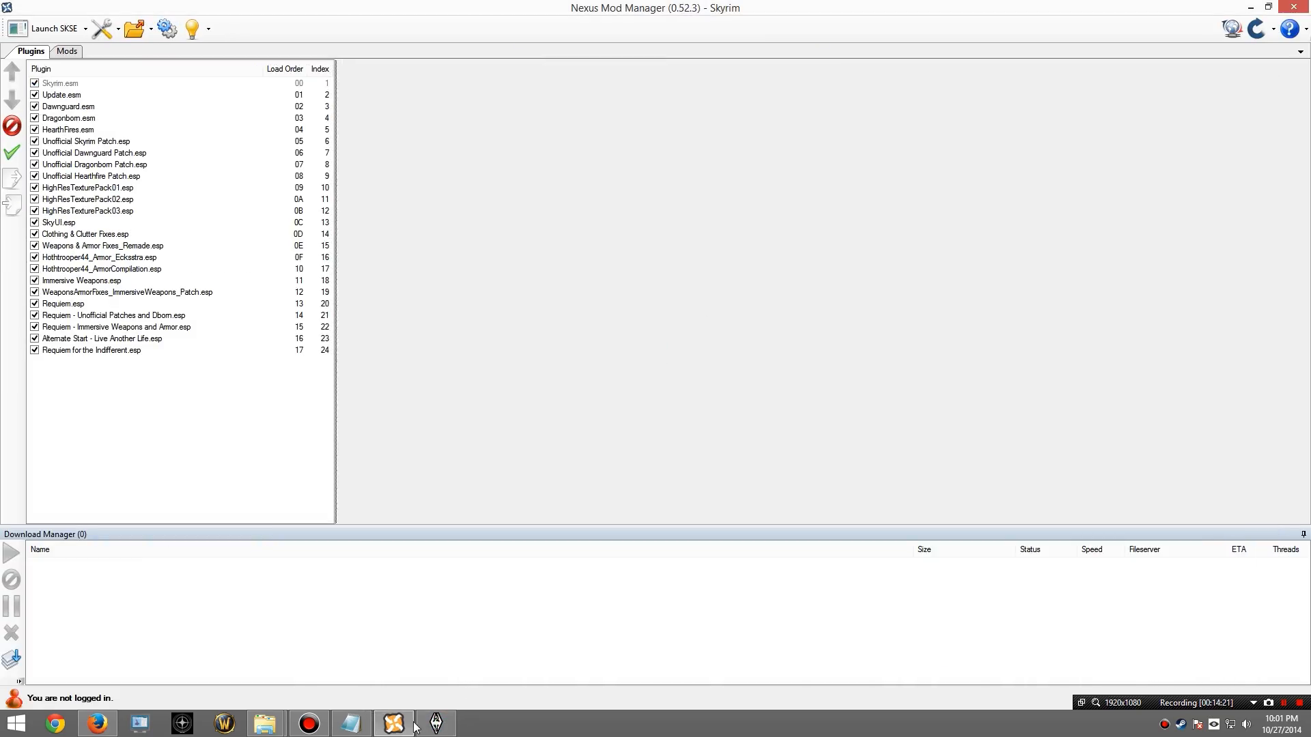
pyautogui.moveTo(335, 374); pyautogui.dragTo(263, 375)
pyautogui.click(435, 723)
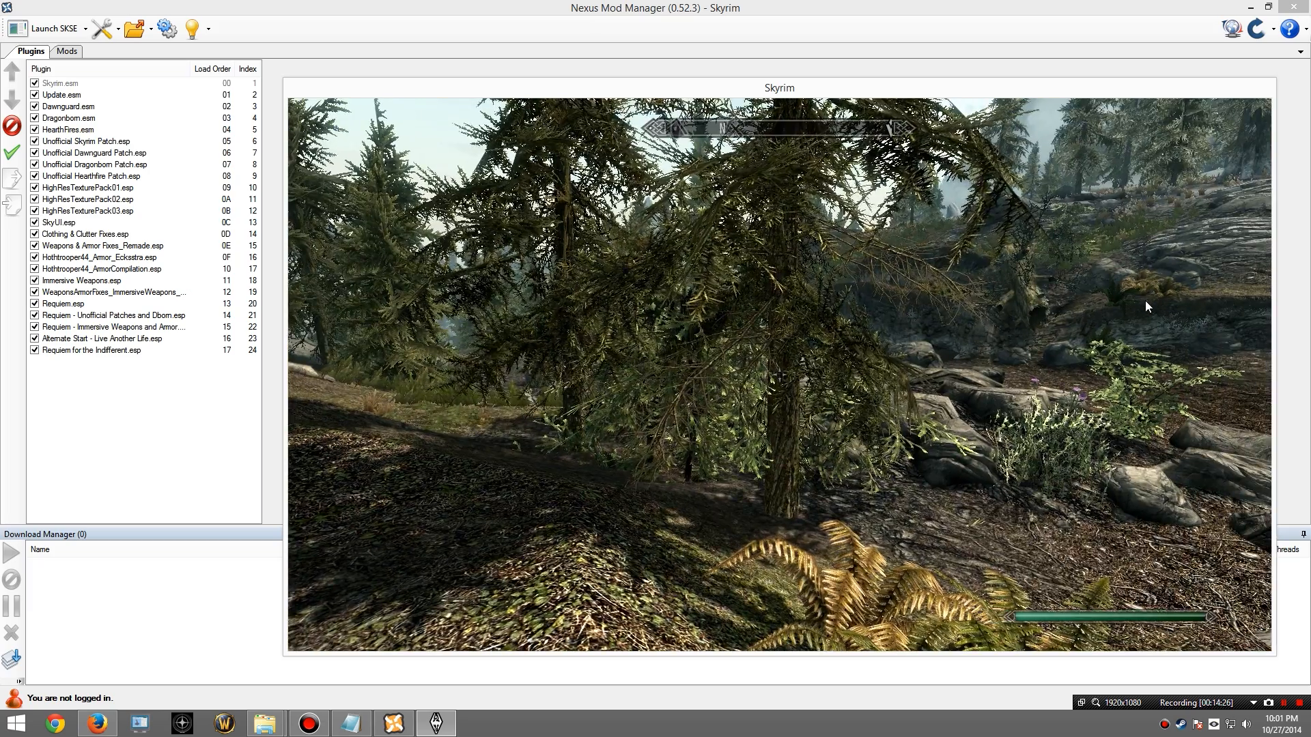
# Step: Examine the Steel Helmet's armor, weight and value in the inventory, and return to the game
pyautogui.press('i')
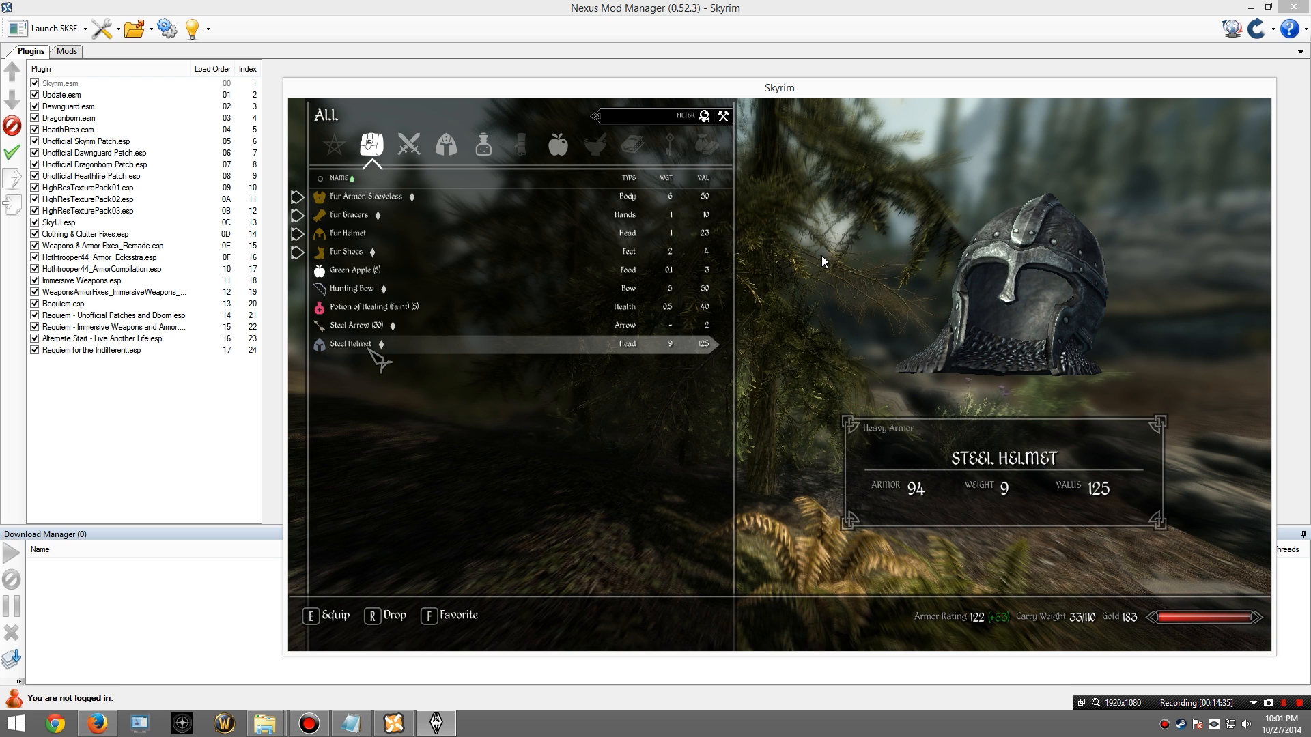
pyautogui.press('`')
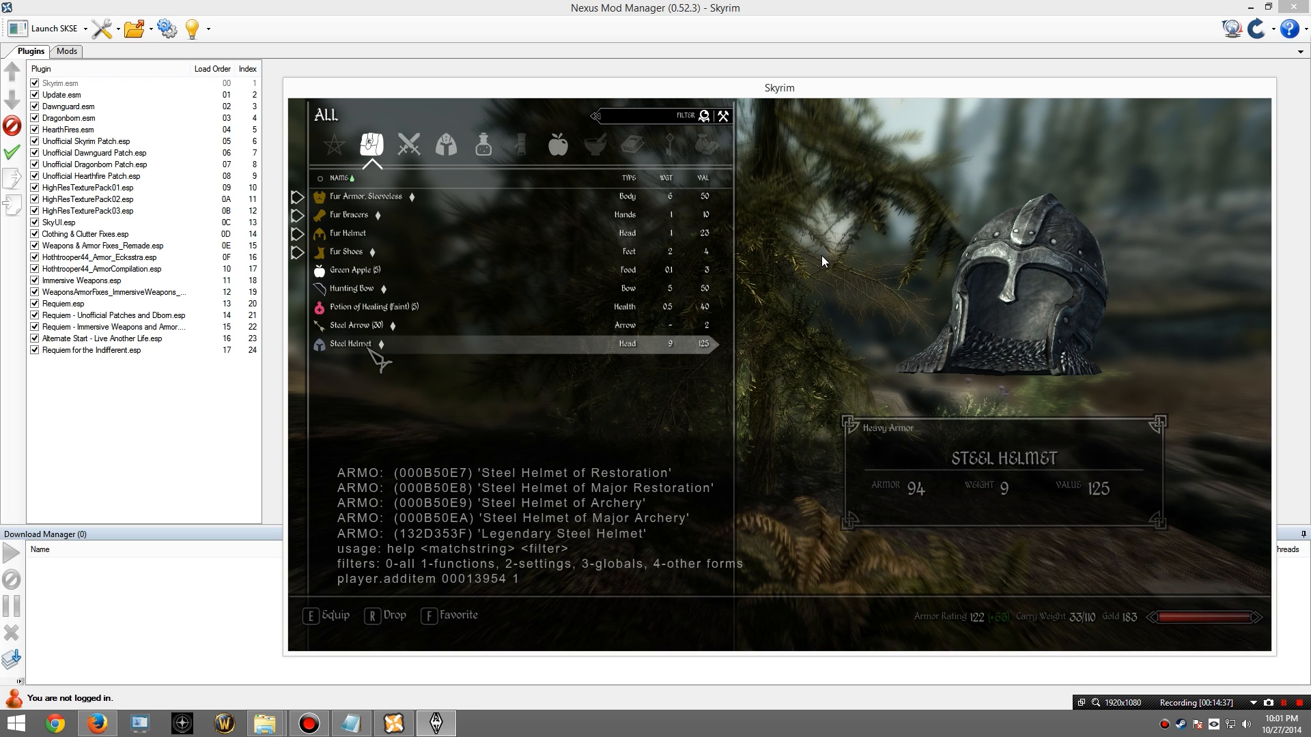
pyautogui.press('`')
pyautogui.press('i')
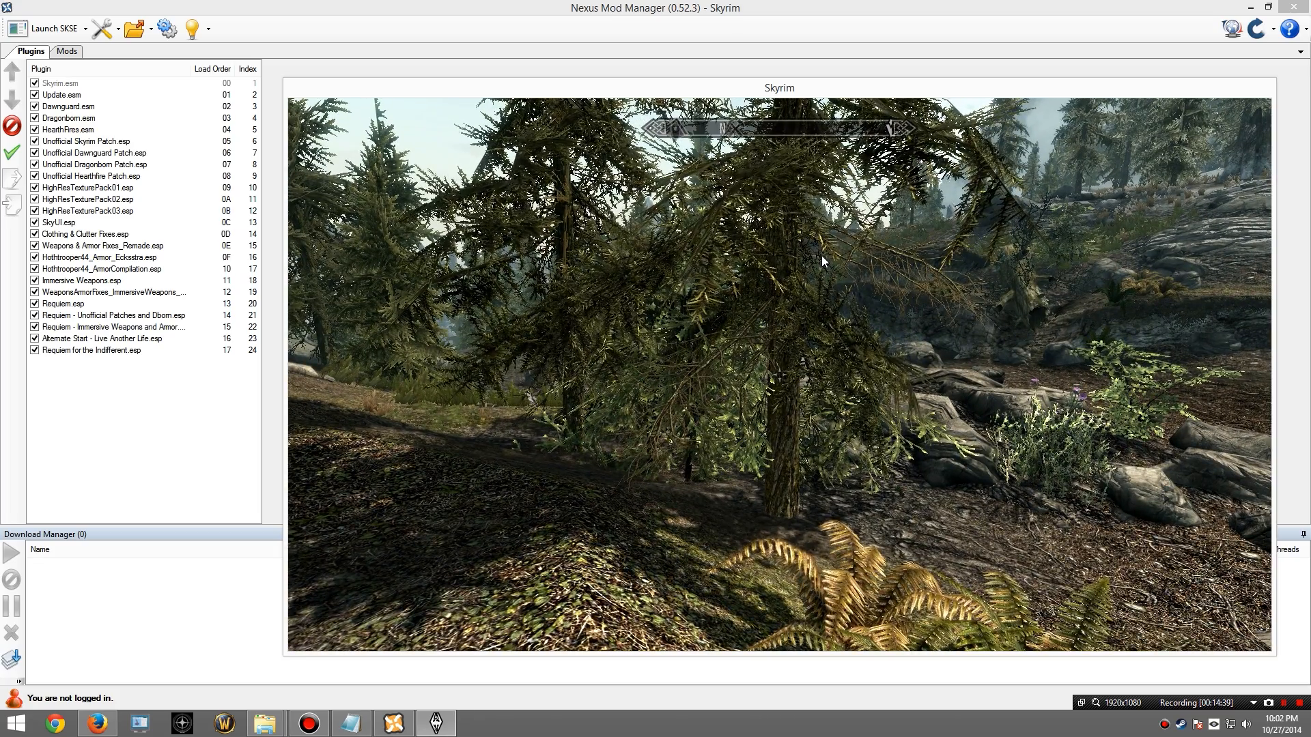
# Step: Search for helmet items with the console command help "helmet" and look through the results for the modded helmets' item IDs
pyautogui.press('`')
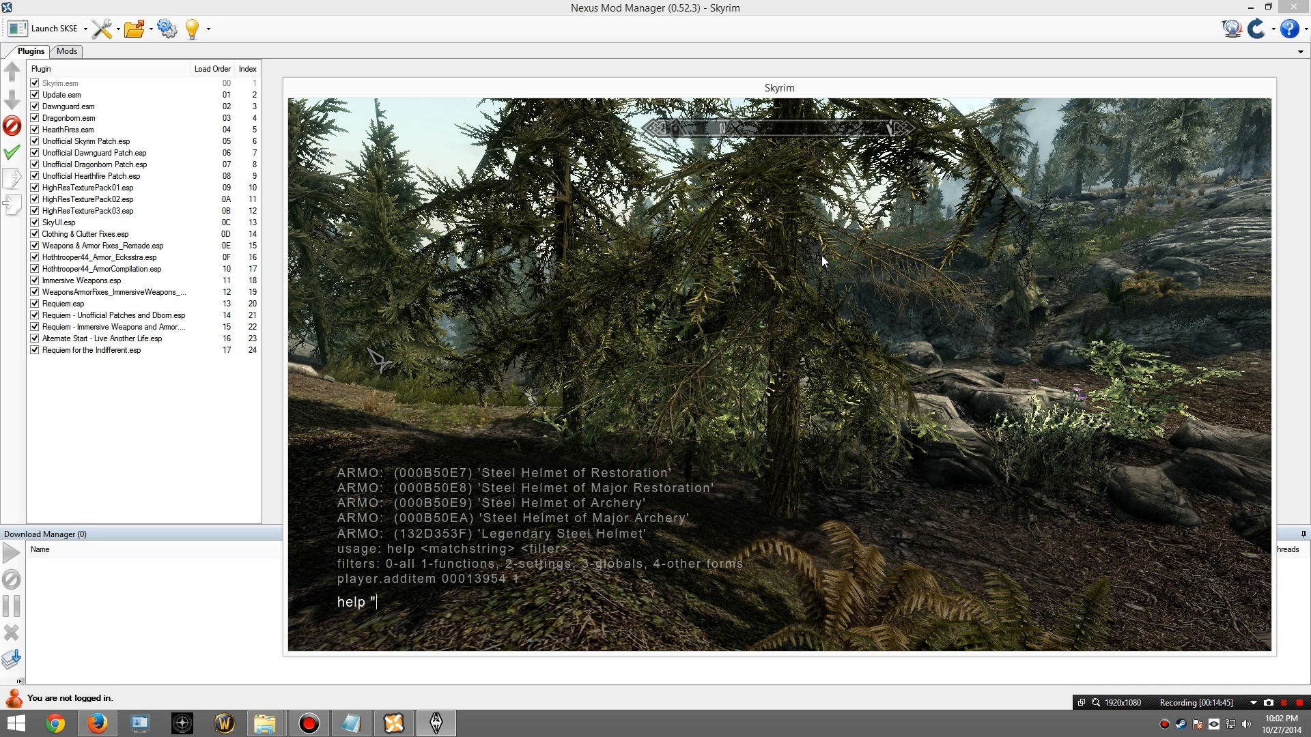
pyautogui.write('help "helmet"')
pyautogui.press('Return')
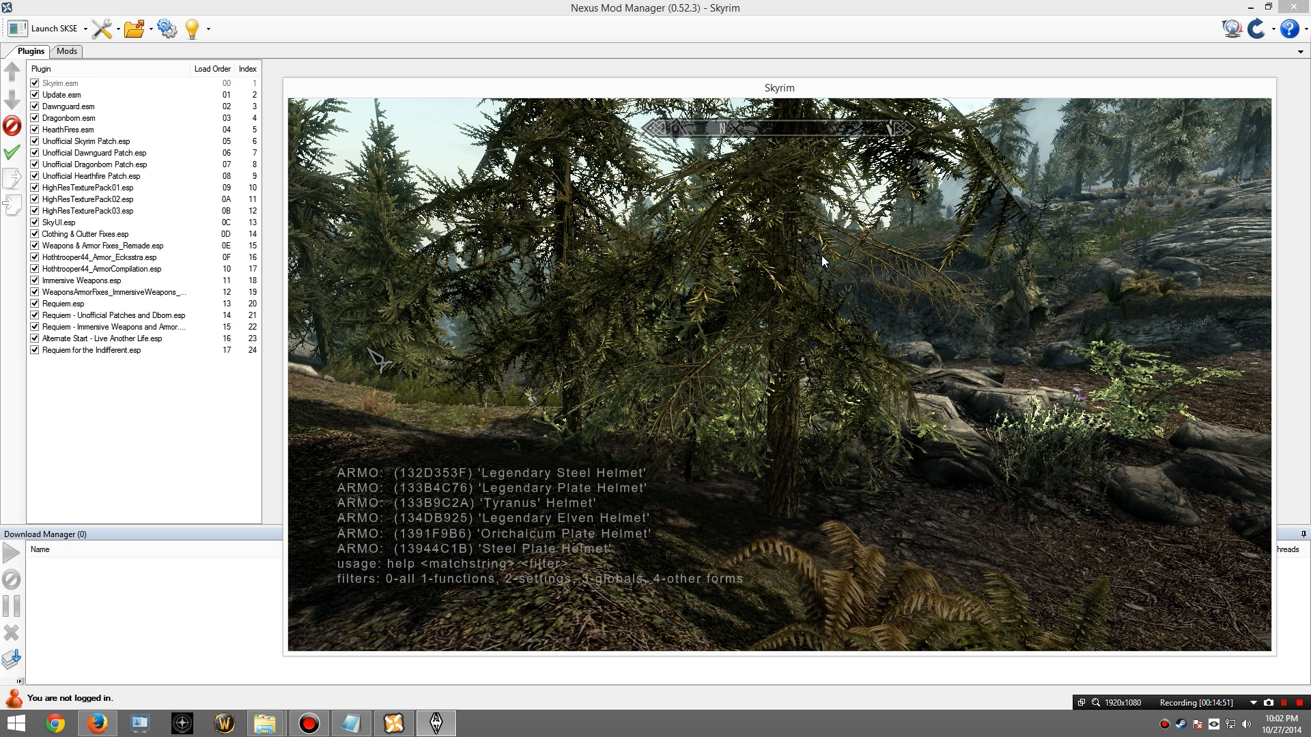
pyautogui.press('pageup')
pyautogui.press('pageup')
pyautogui.press('pageup')
pyautogui.press('pageup')
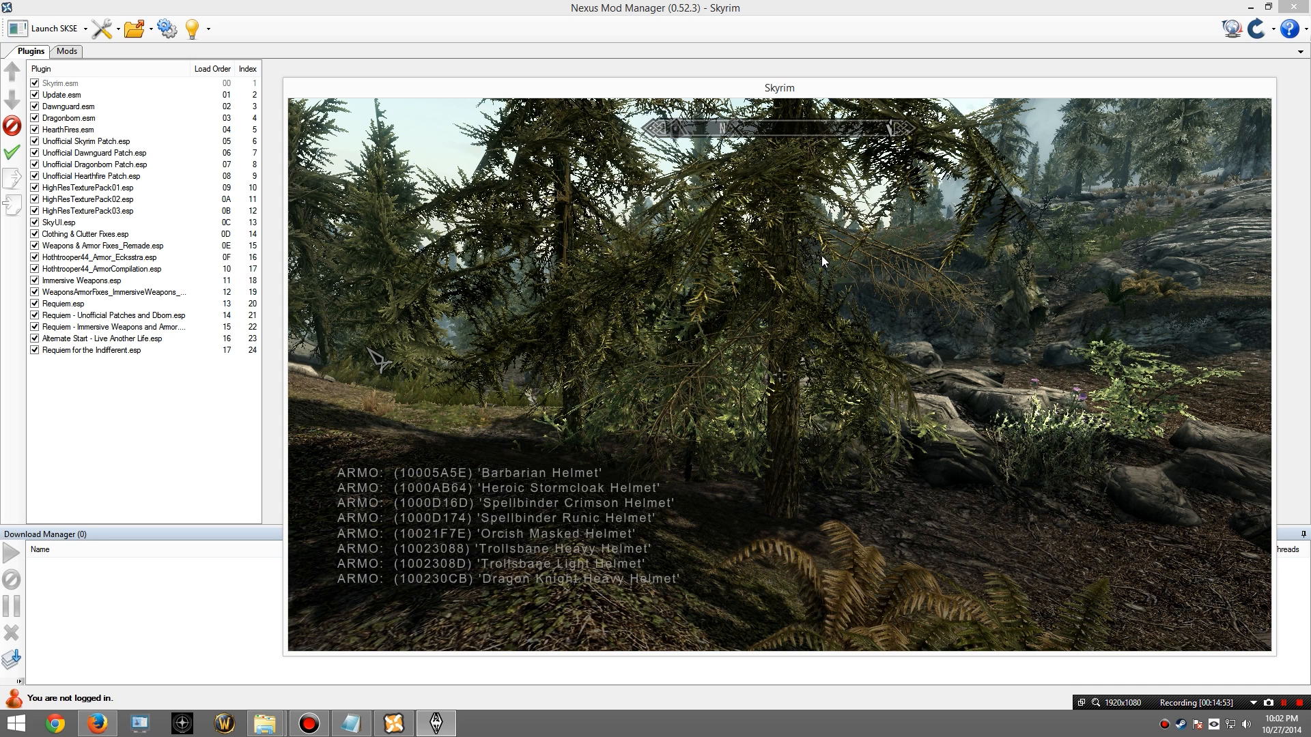
pyautogui.press('pageup')
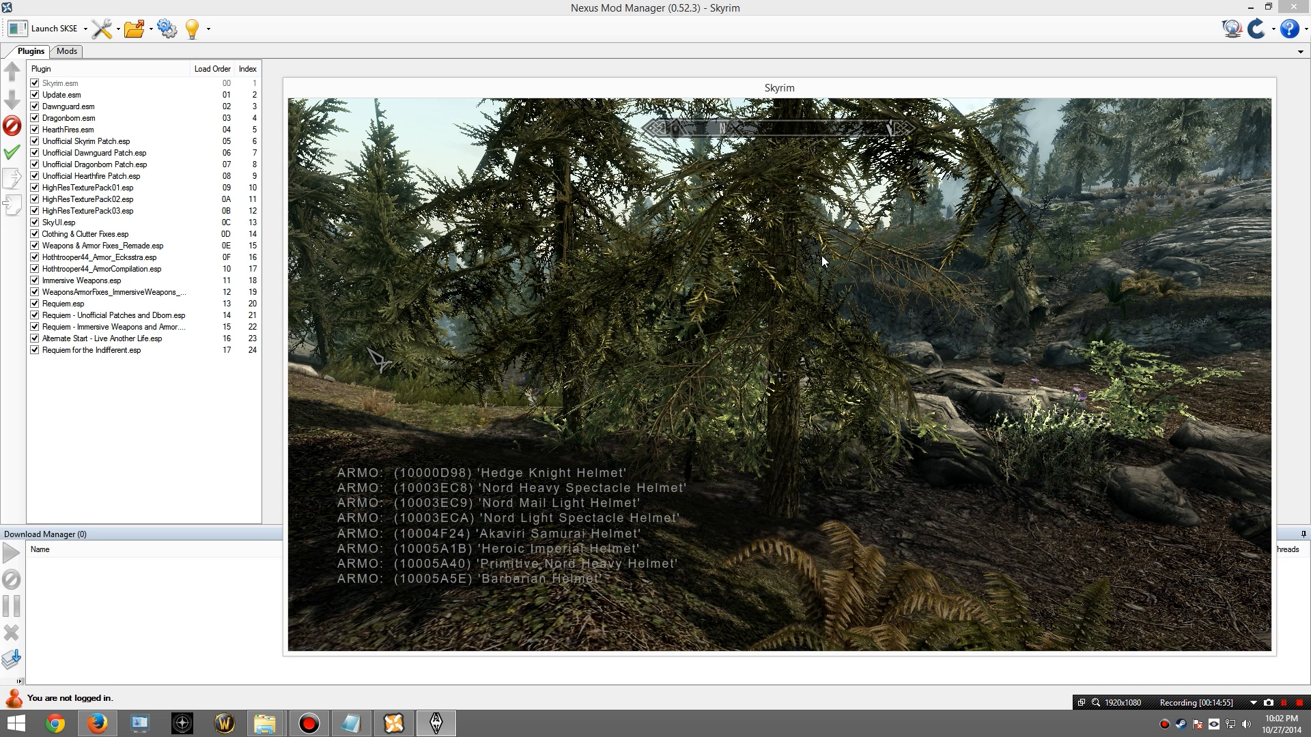
pyautogui.press('pageup')
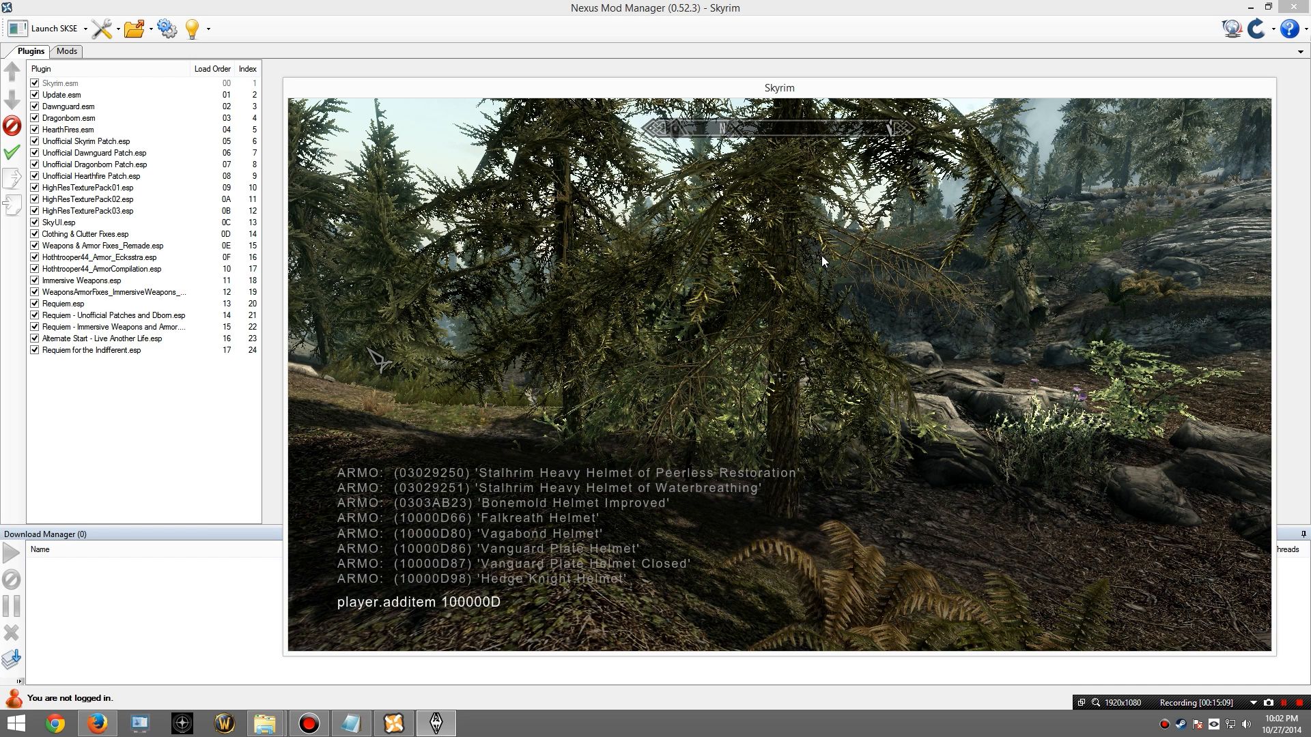
# Step: Add one Vanguard Plate Helmet to the player's inventory with the console command player.additem 10000D86 1
pyautogui.write('1')
pyautogui.press('Return')
pyautogui.press('`')
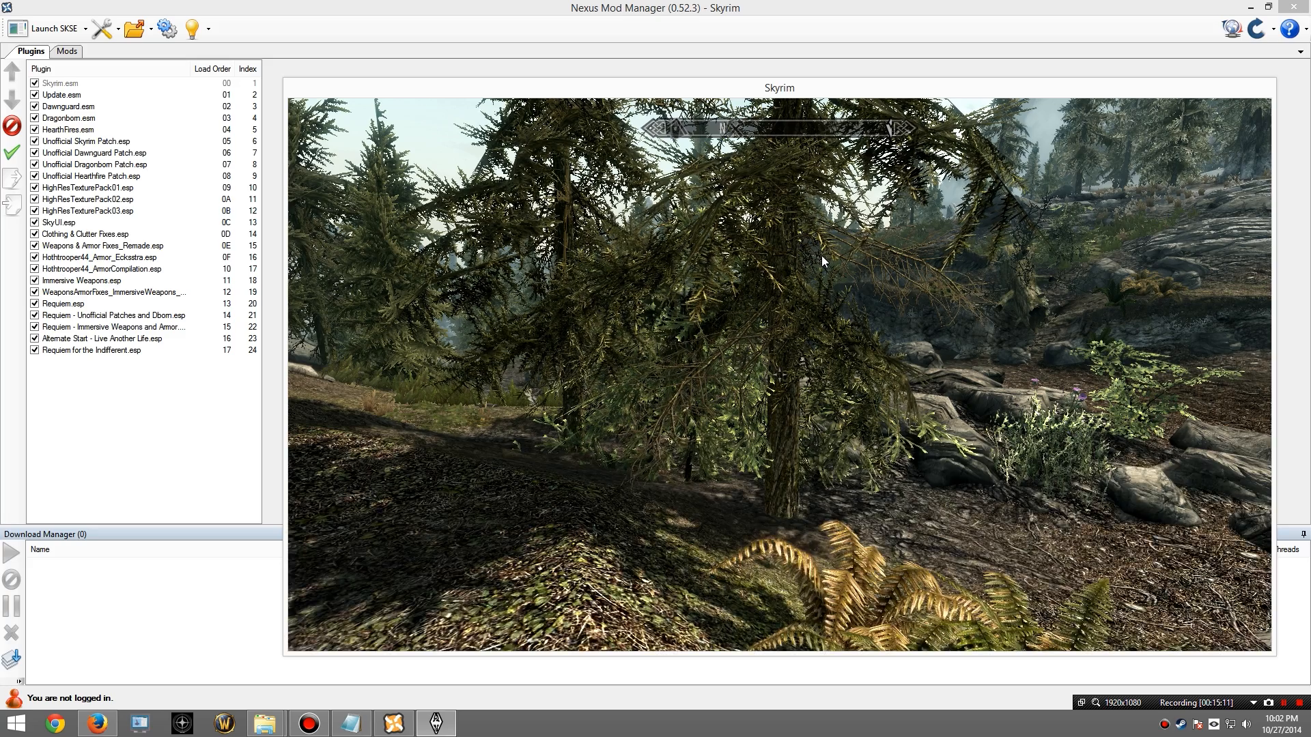
pyautogui.press('`')
pyautogui.press('Up')
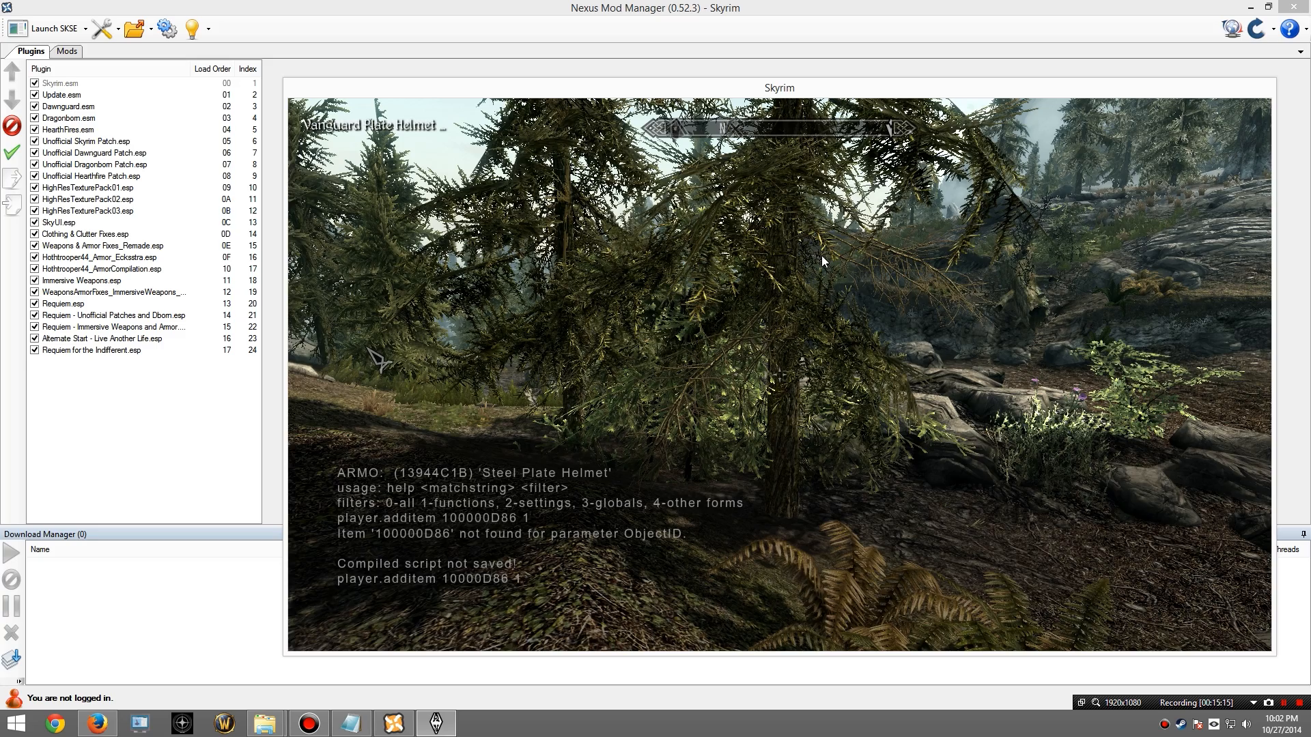
# Step: Close the console, examine the Vanguard Plate Helmet's stats in the inventory, and return to the game
pyautogui.press('`')
pyautogui.press('i')
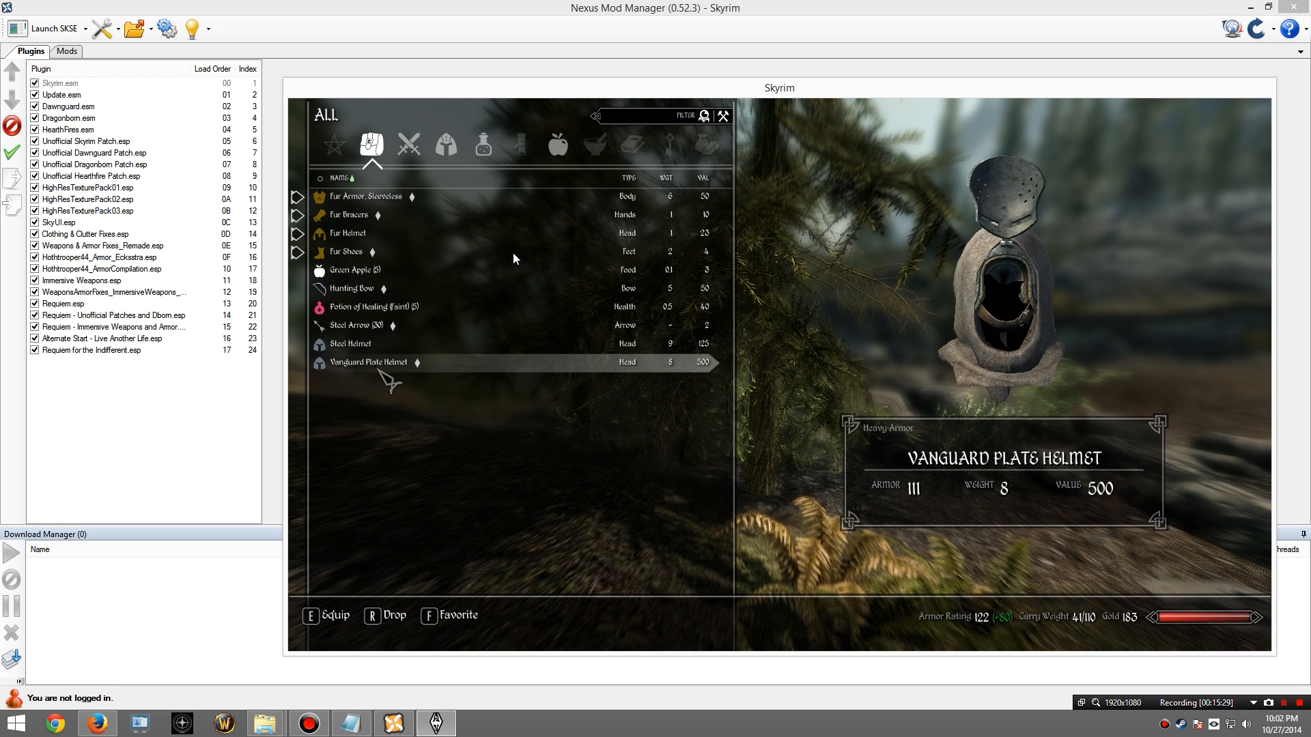
pyautogui.press('Tab')
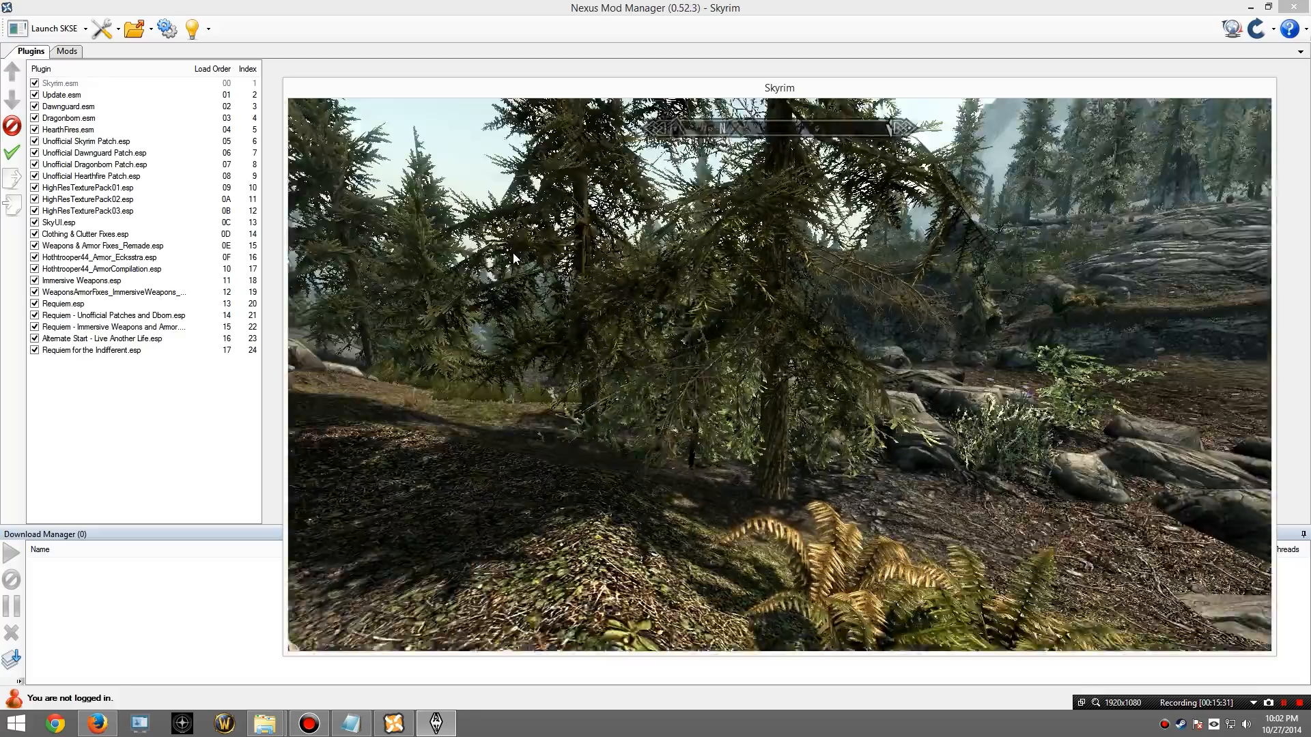